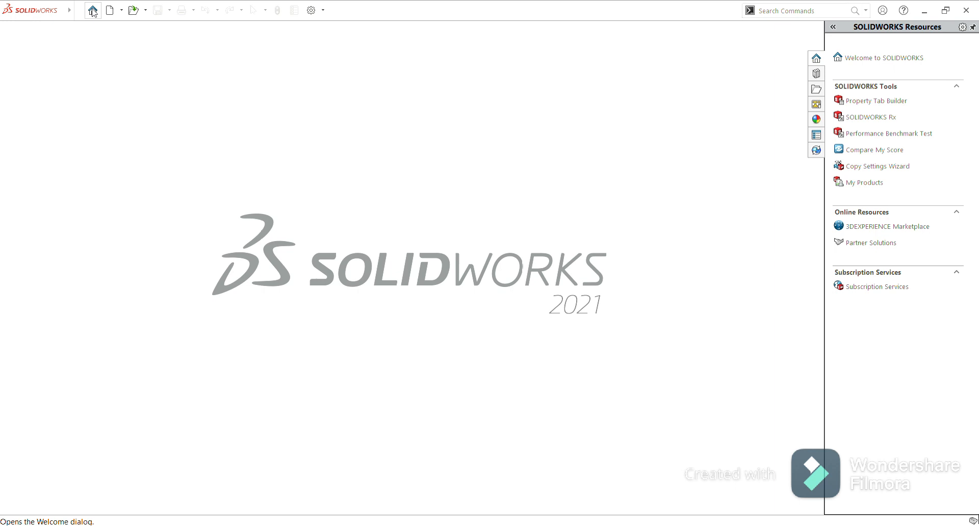
# Open the existing bicycle wheel design and examine it from front, isometric and freely orbited views.
pyautogui.click(94, 14)
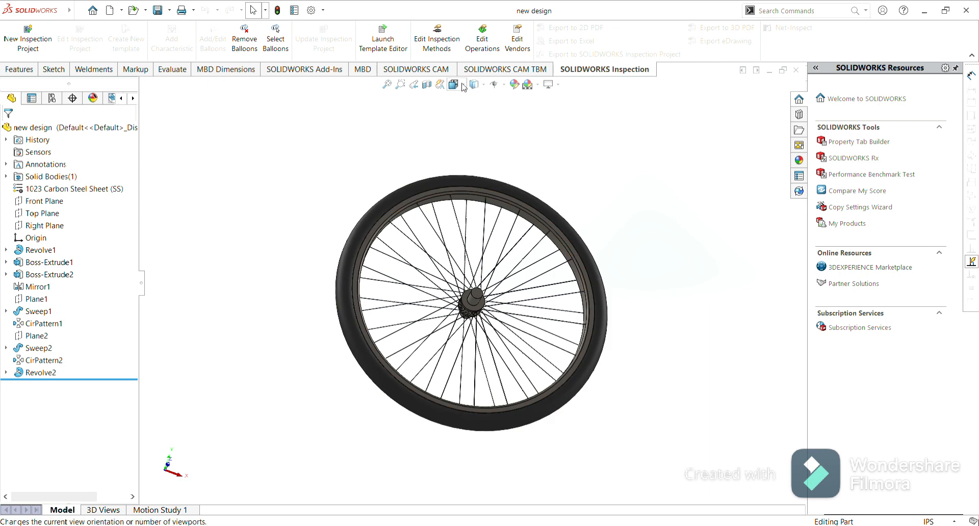
pyautogui.hotkey('ctrl', '1')
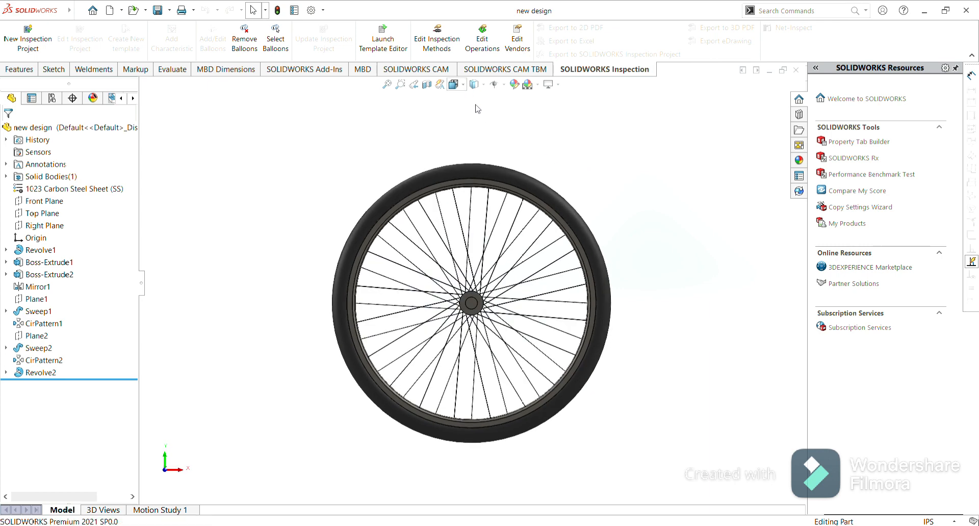
pyautogui.hotkey('ctrl', '7')
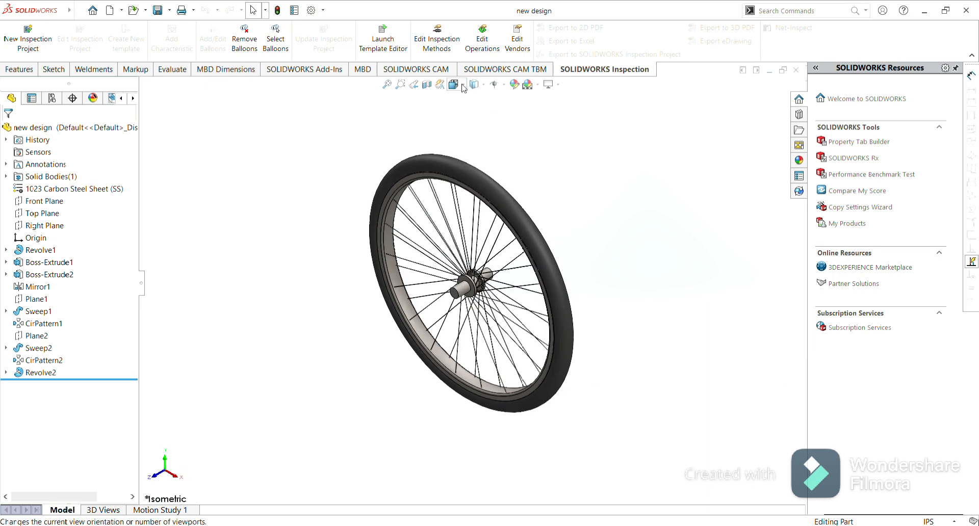
pyautogui.rightClick(591, 182)
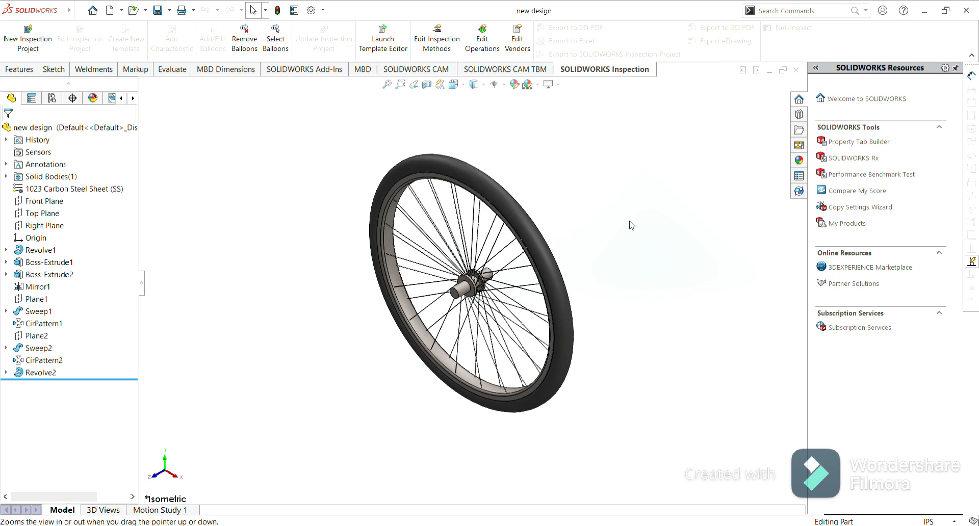
pyautogui.click(630, 230)
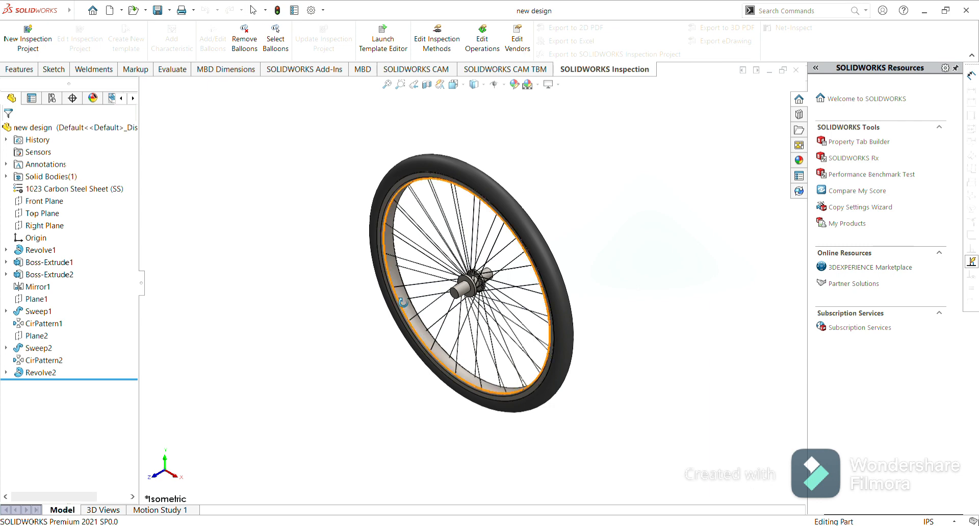
pyautogui.moveTo(403, 302); pyautogui.dragTo(490, 371)
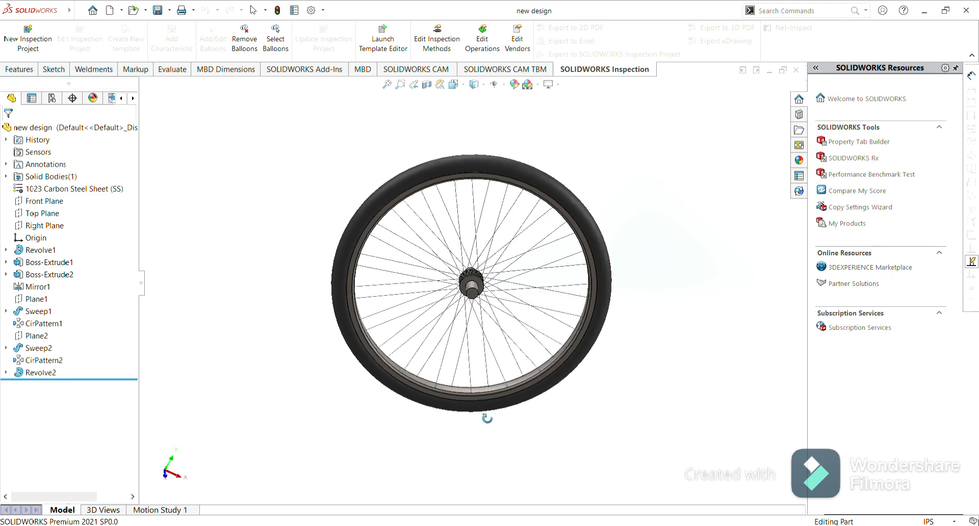
pyautogui.moveTo(487, 419); pyautogui.dragTo(454, 375)
pyautogui.moveTo(633, 279); pyautogui.dragTo(446, 293)
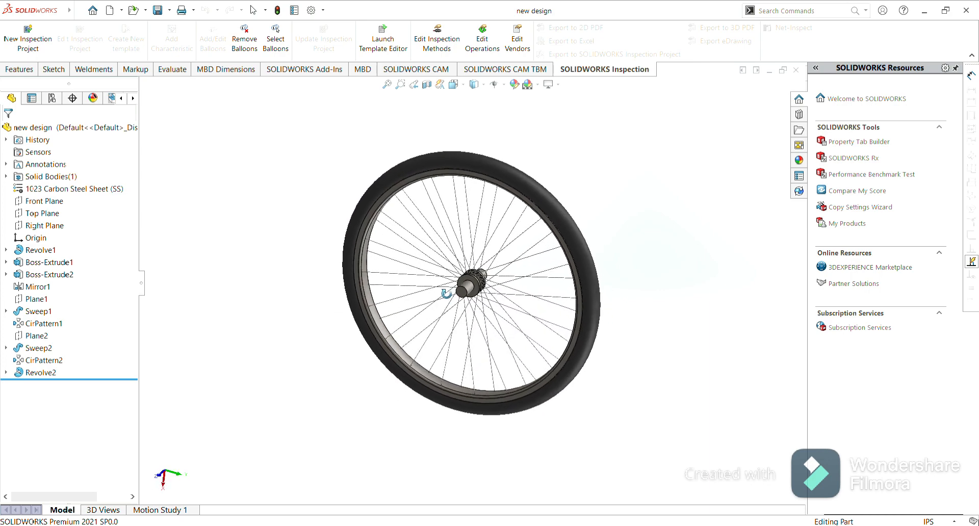
pyautogui.moveTo(577, 316); pyautogui.dragTo(749, 211)
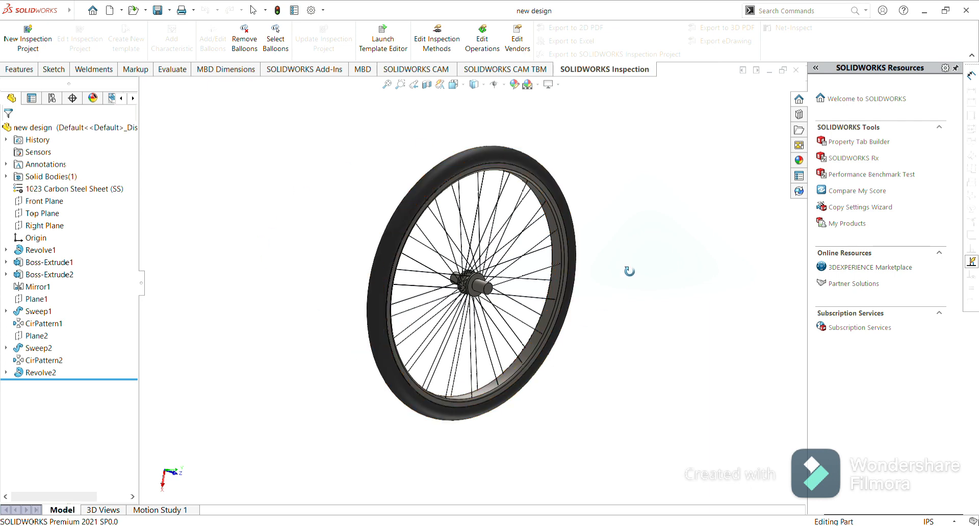
# Close the wheel design and collapse the resources pane for the new blank part.
pyautogui.click(797, 71)
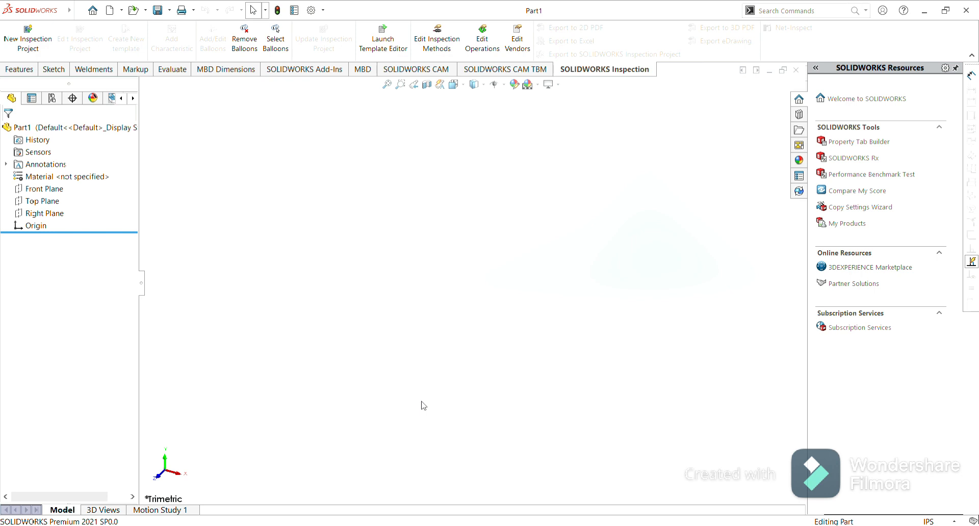
pyautogui.click(972, 76)
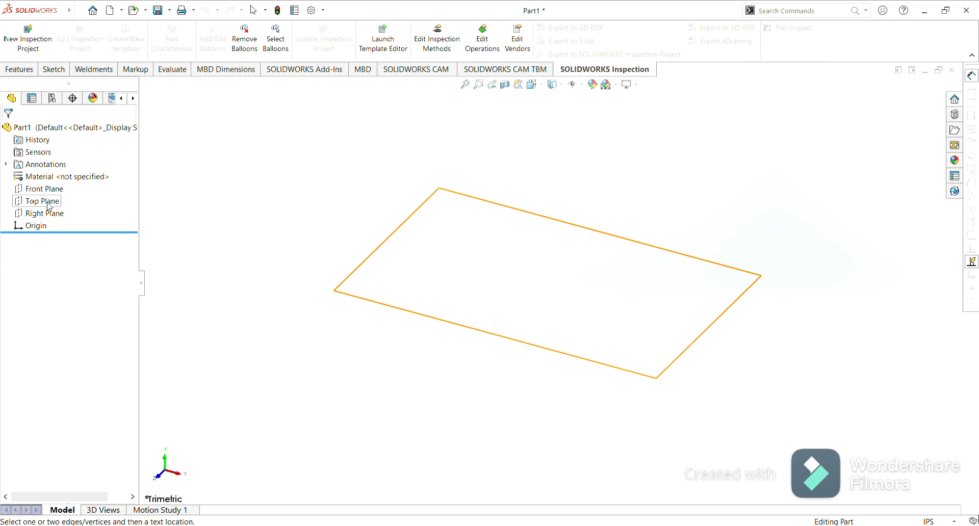
pyautogui.click(49, 204)
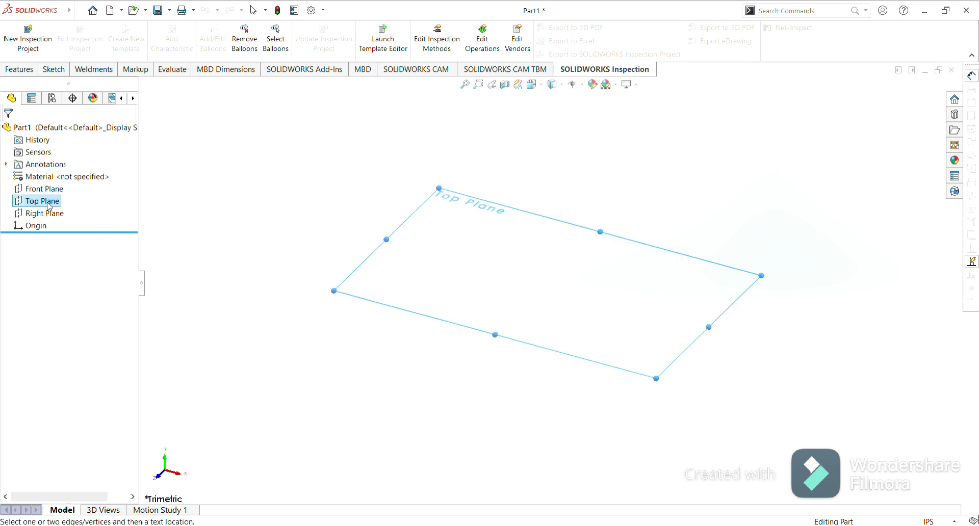
pyautogui.click(72, 190)
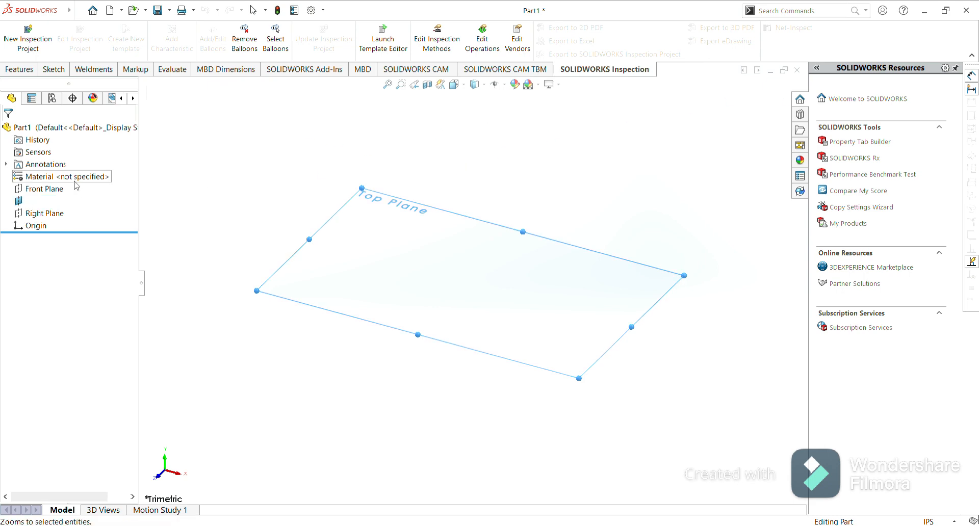
pyautogui.click(54, 200)
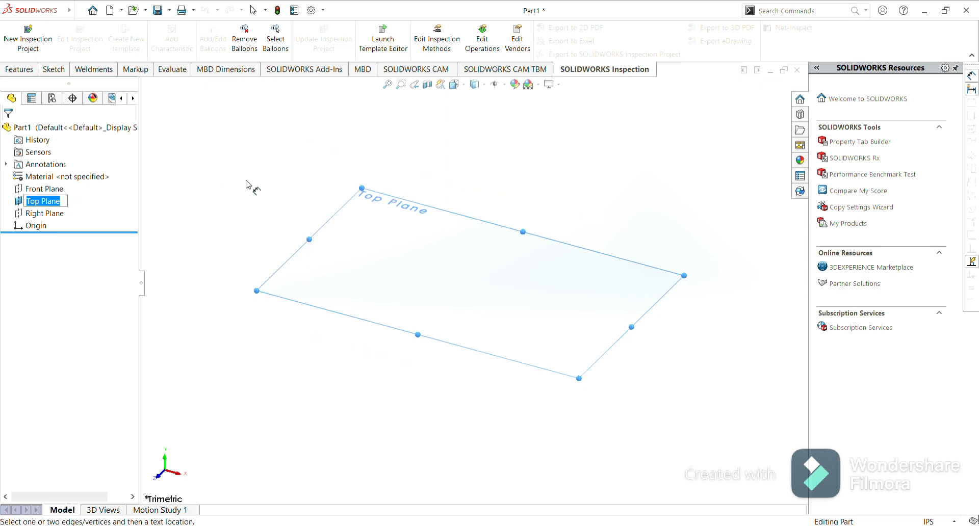
pyautogui.click(284, 176)
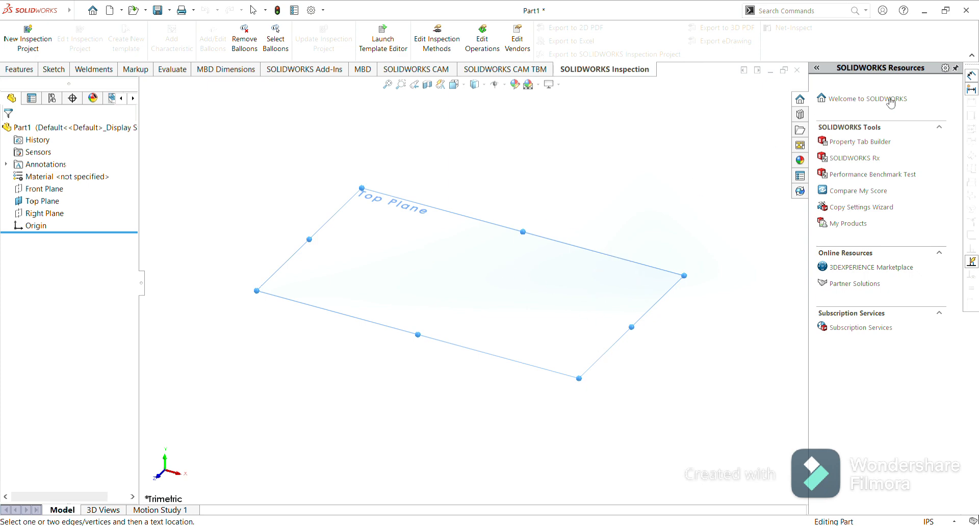
pyautogui.click(972, 90)
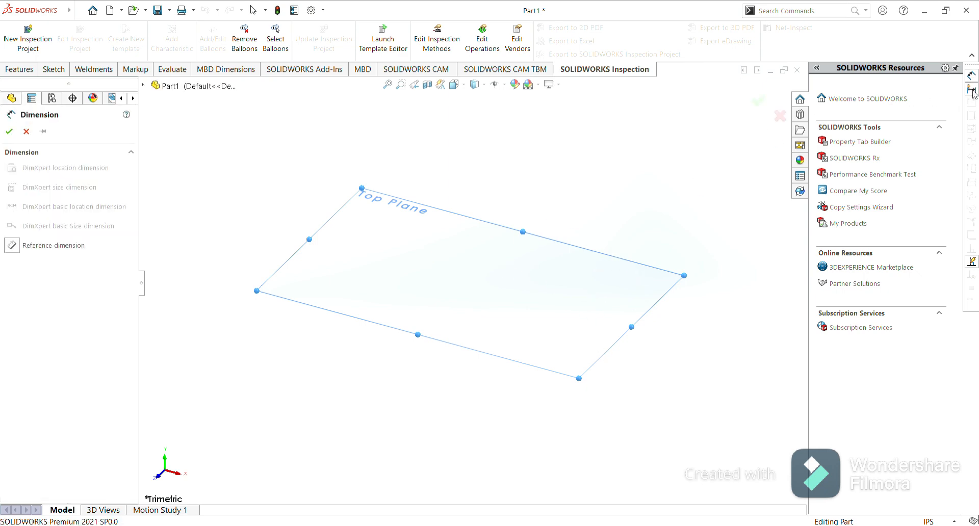
pyautogui.click(781, 117)
pyautogui.click(538, 163)
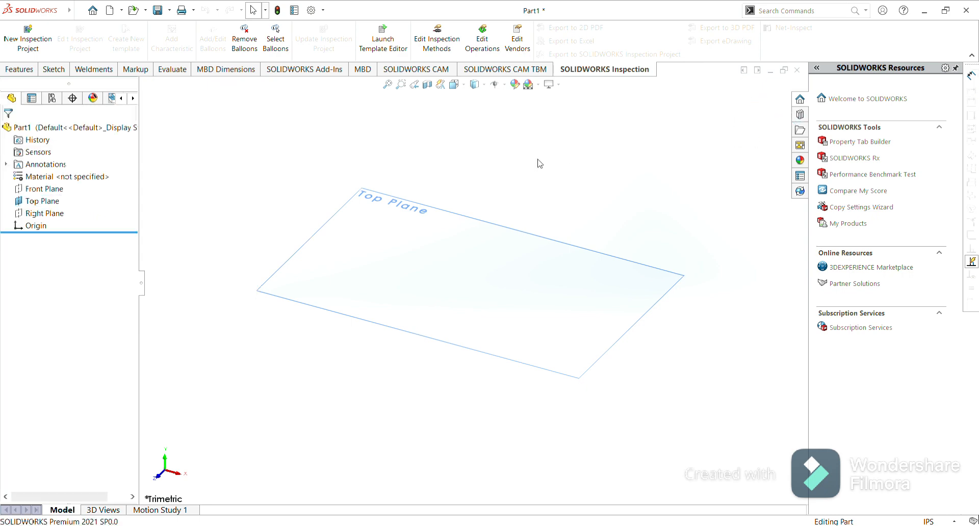
# Start a sketch on the Top Plane and draw a horizontal centerline from the origin, about 3 in long.
pyautogui.click(408, 236)
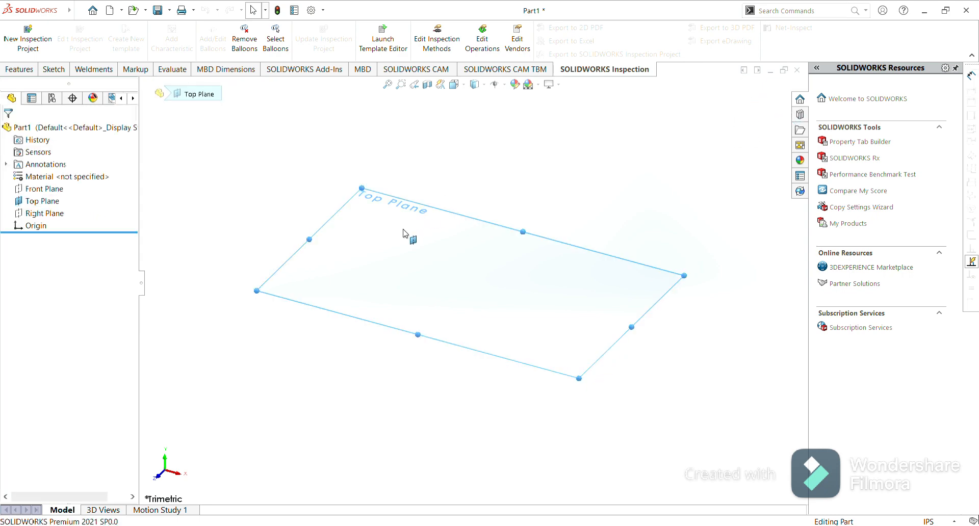
pyautogui.click(449, 204)
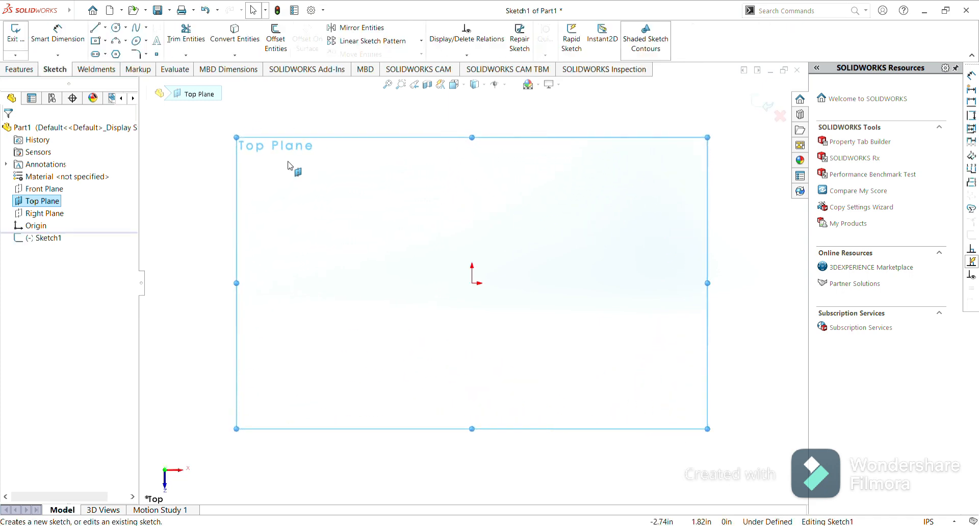
pyautogui.click(107, 32)
pyautogui.click(110, 45)
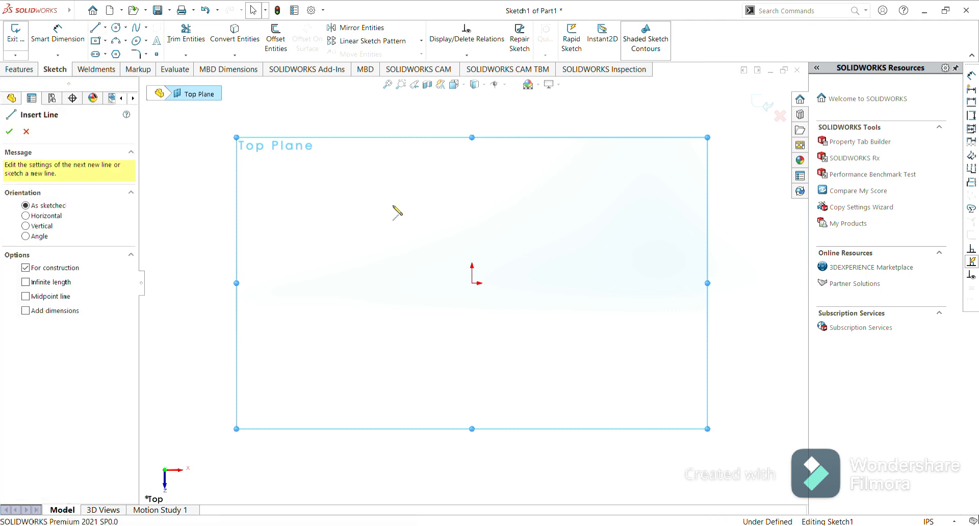
pyautogui.click(472, 283)
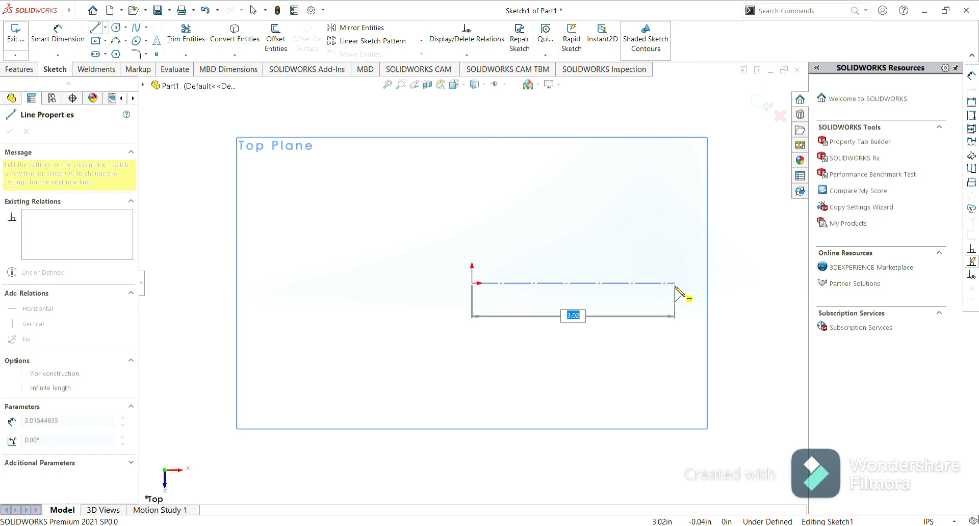
pyautogui.click(674, 283)
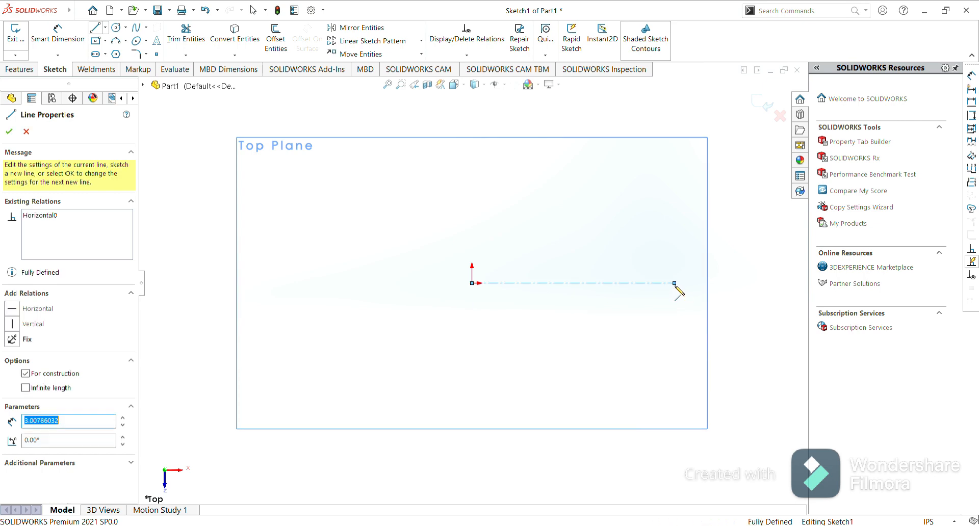
pyautogui.press('Escape')
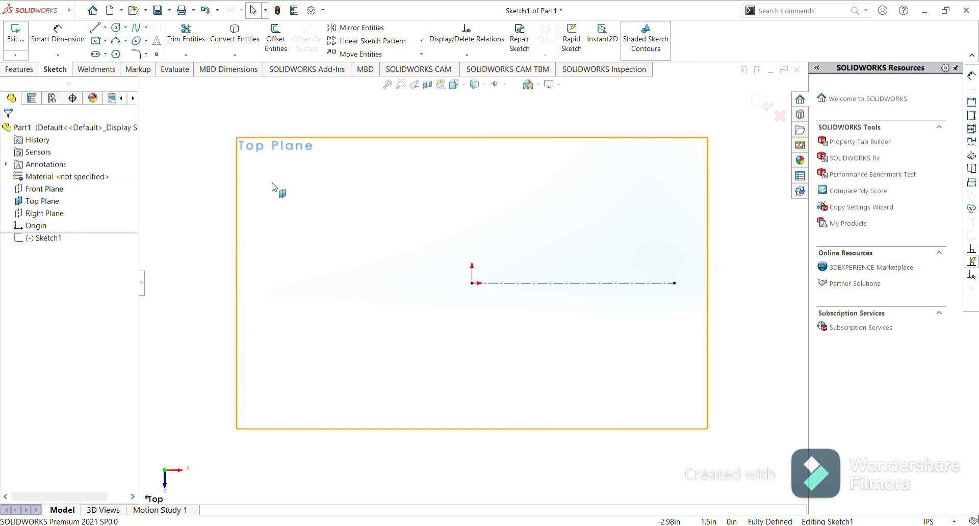
# Dimension the centerline's length to 1.97 in with Smart Dimension.
pyautogui.click(59, 40)
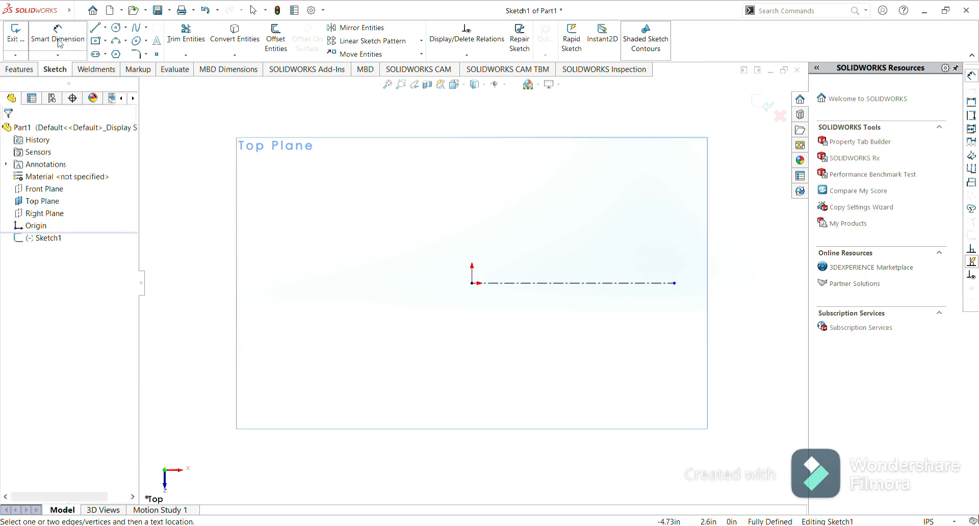
pyautogui.click(587, 285)
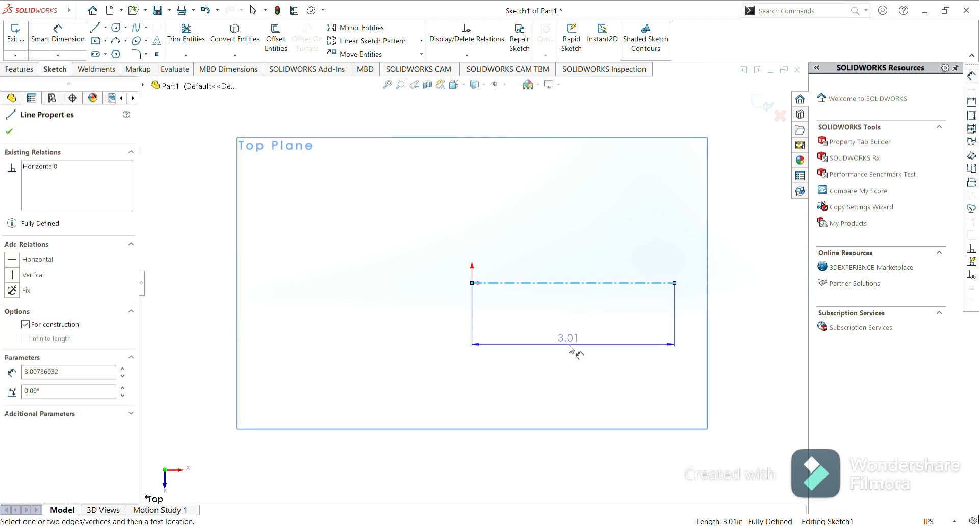
pyautogui.click(570, 348)
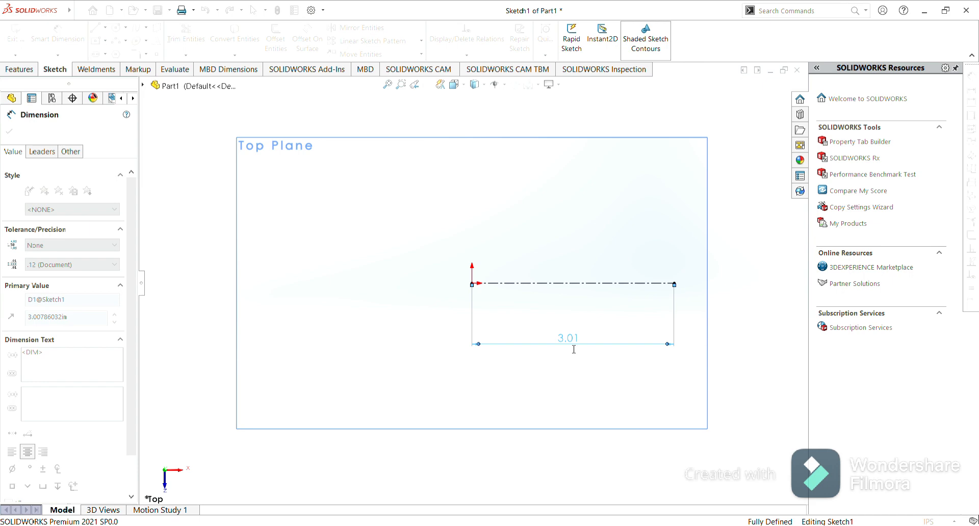
pyautogui.press('Return')
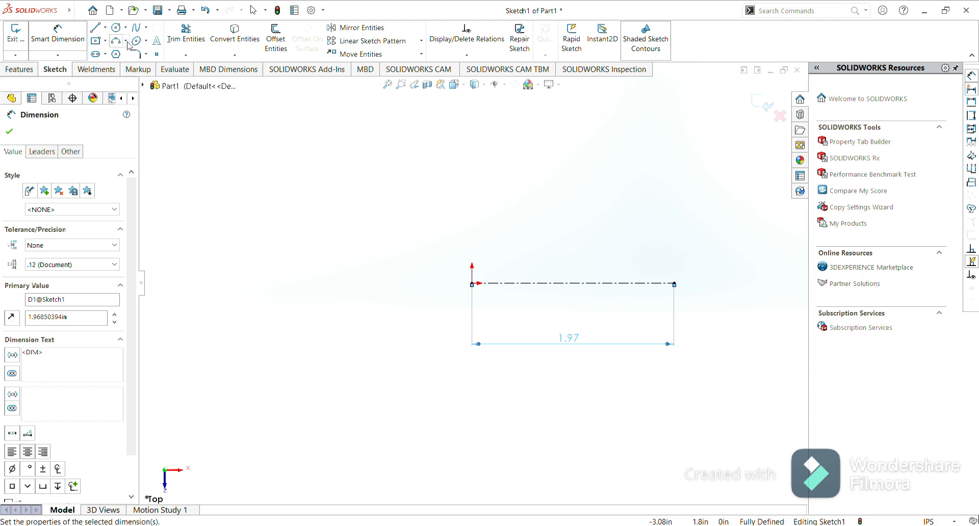
# Draw a center rectangle centred on the centerline's end, about 0.47 in tall.
pyautogui.click(98, 42)
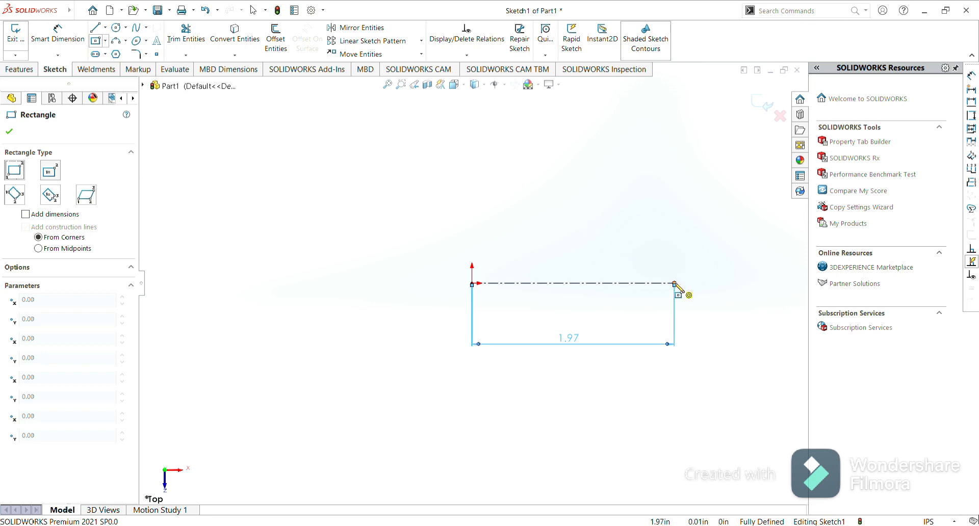
pyautogui.scroll(3, 675, 284)
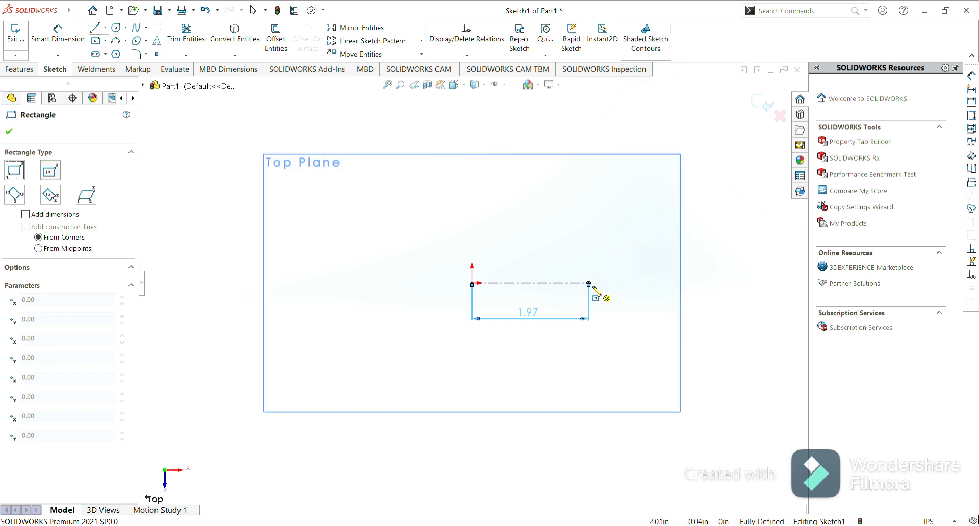
pyautogui.scroll(-3, 596, 293)
pyautogui.scroll(-2, 571, 289)
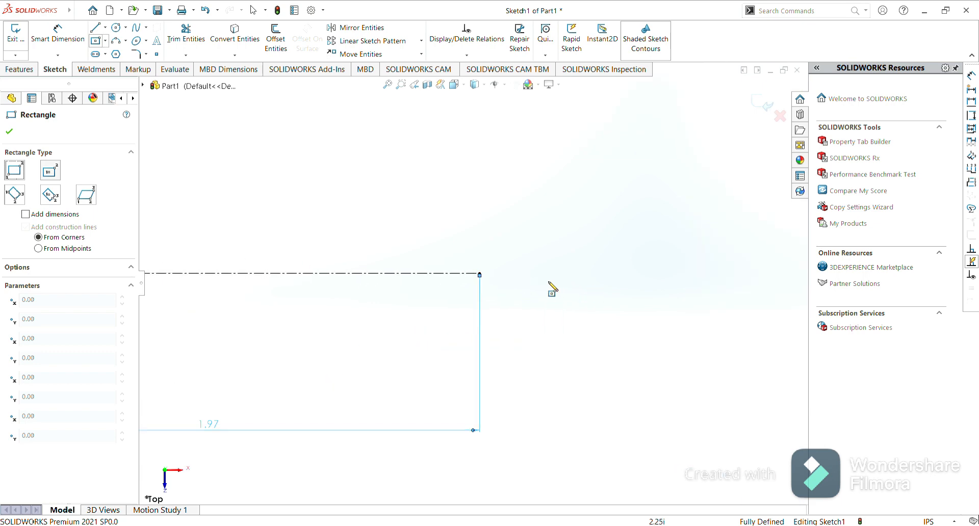
pyautogui.click(479, 274)
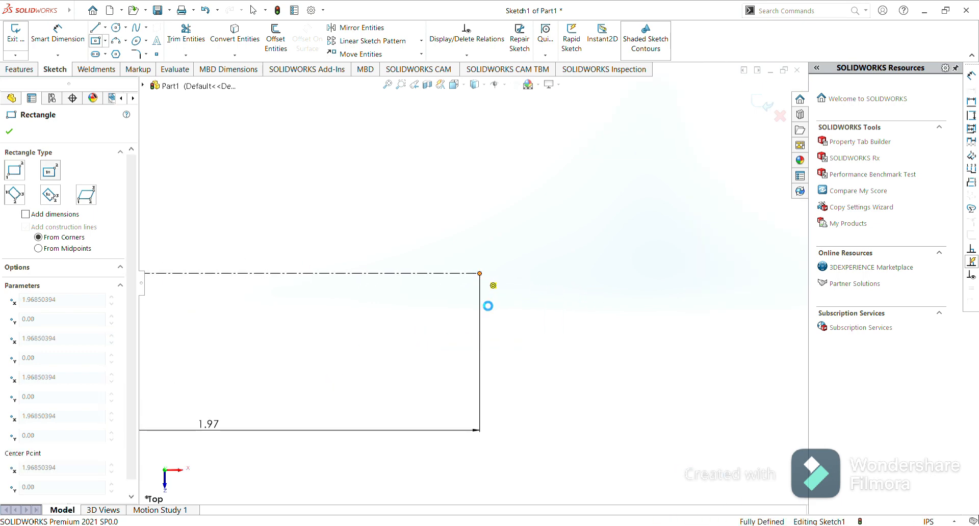
pyautogui.click(509, 336)
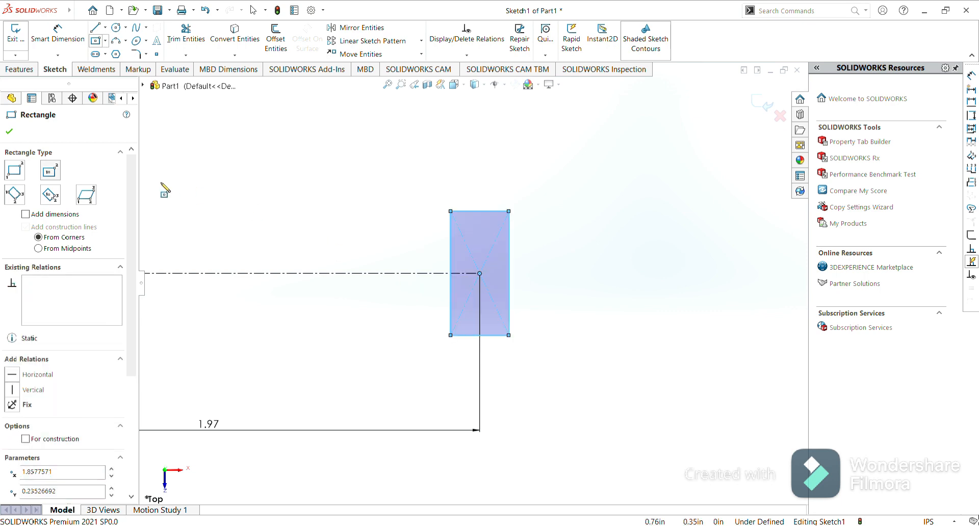
pyautogui.click(9, 132)
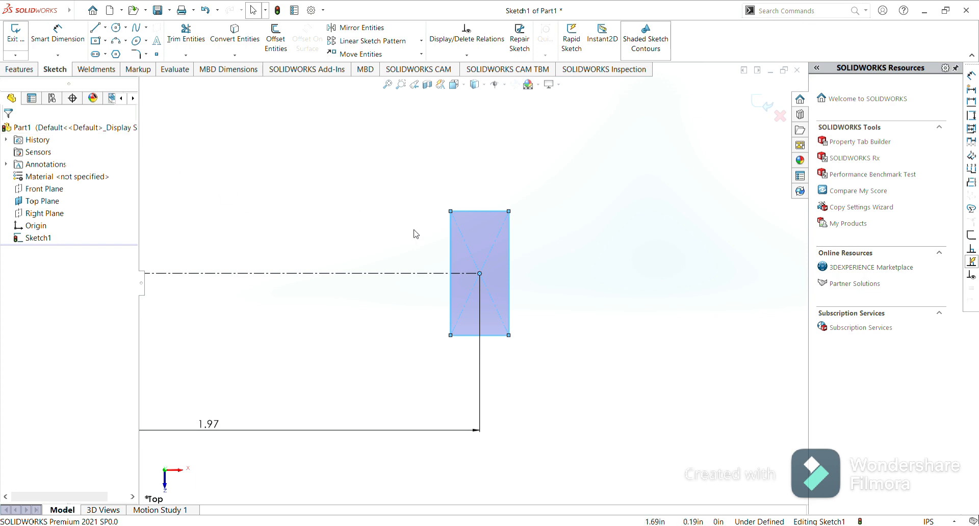
# Dimension the rectangle's vertical side to 0.28 in with Smart Dimension.
pyautogui.click(59, 42)
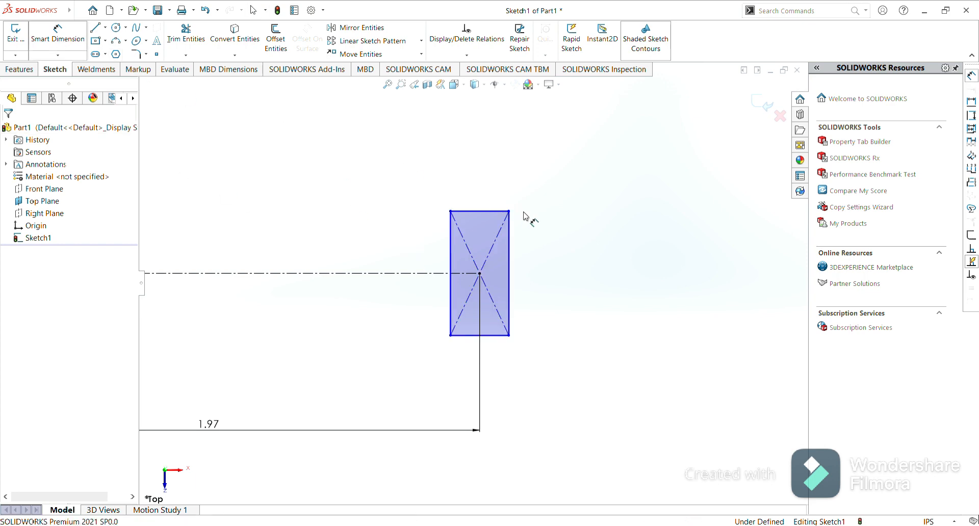
pyautogui.click(512, 262)
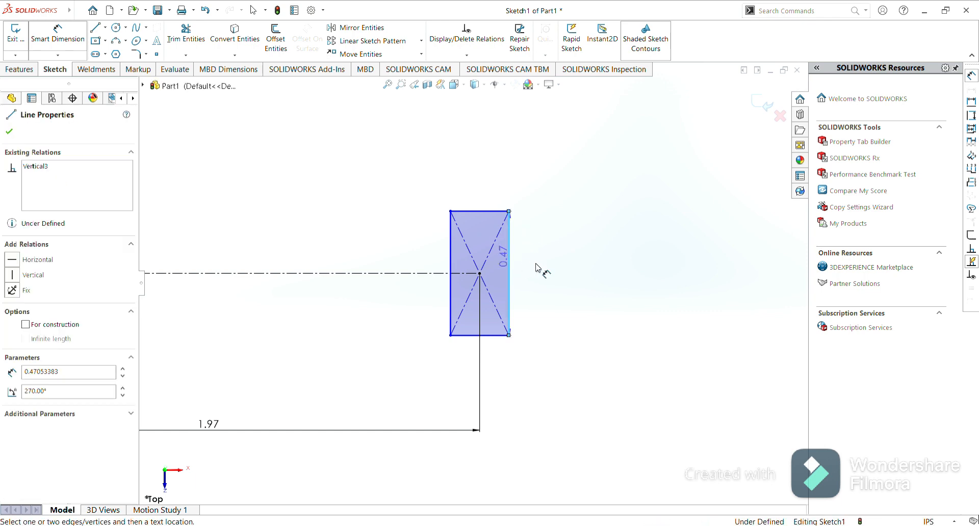
pyautogui.click(598, 271)
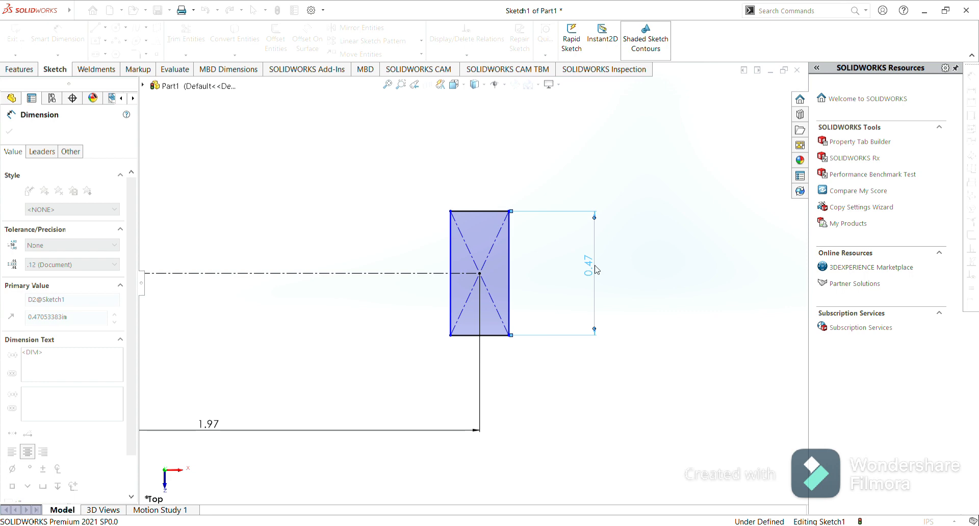
pyautogui.press('Return')
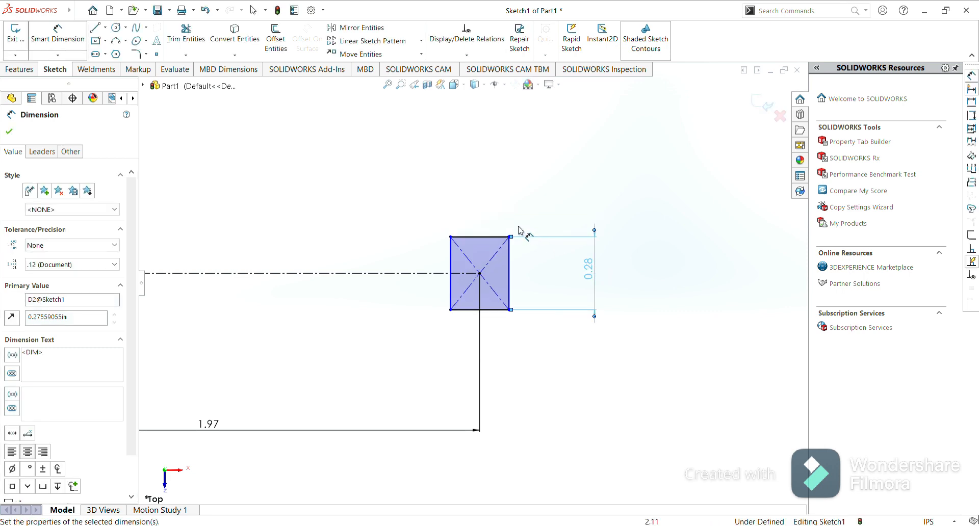
# Dimension the rectangle's top edge width to 0.12 in and close the dimension tool.
pyautogui.click(491, 237)
pyautogui.click(489, 197)
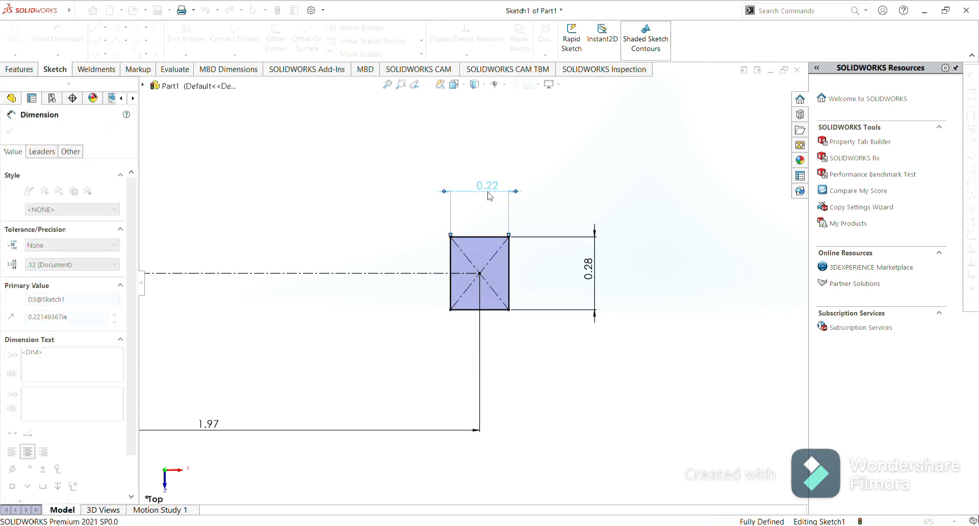
pyautogui.press('Return')
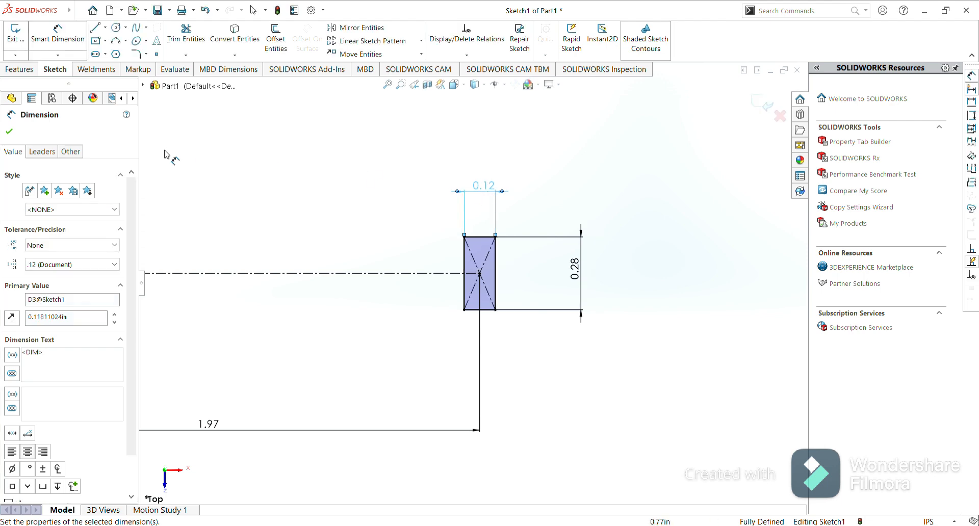
pyautogui.click(10, 132)
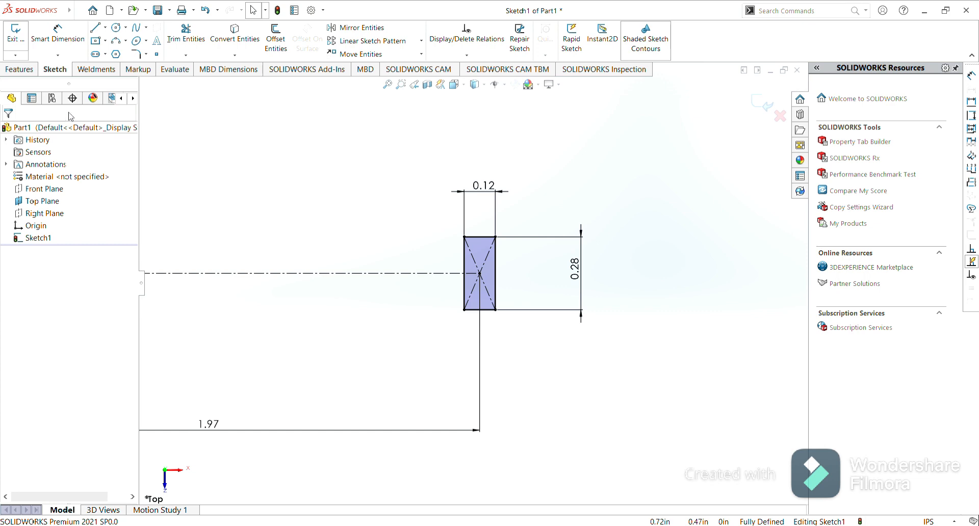
# Draw a three-point arc between the rectangle's left corners, bulging outward away from the centerline end.
pyautogui.click(117, 42)
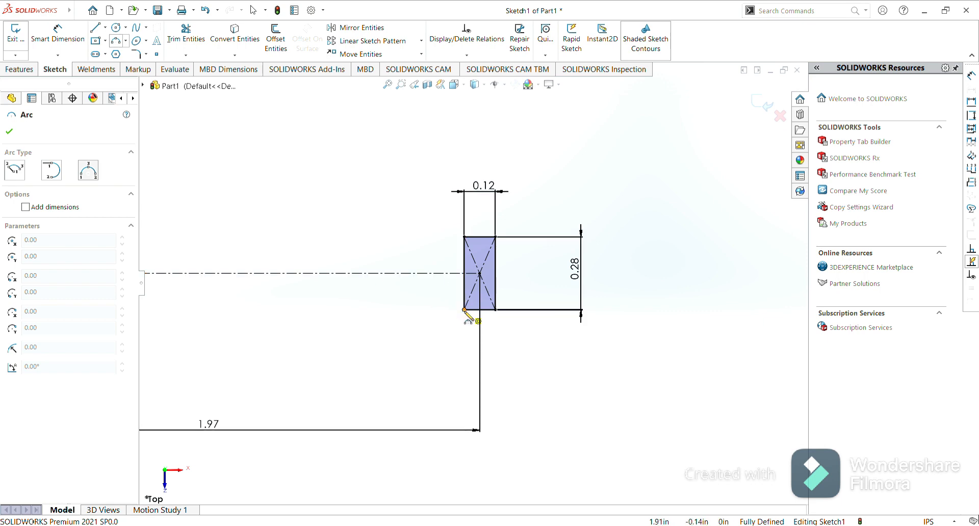
pyautogui.scroll(-4, 465, 309)
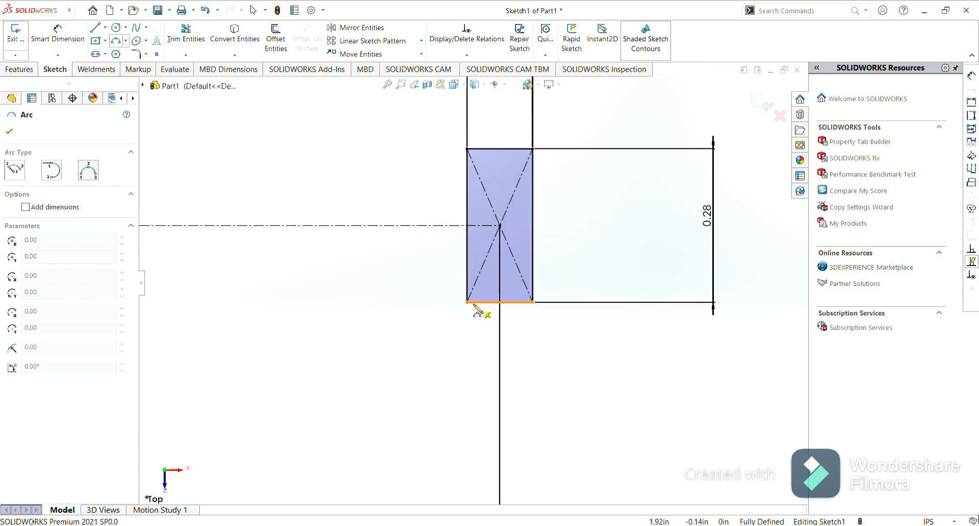
pyautogui.click(467, 303)
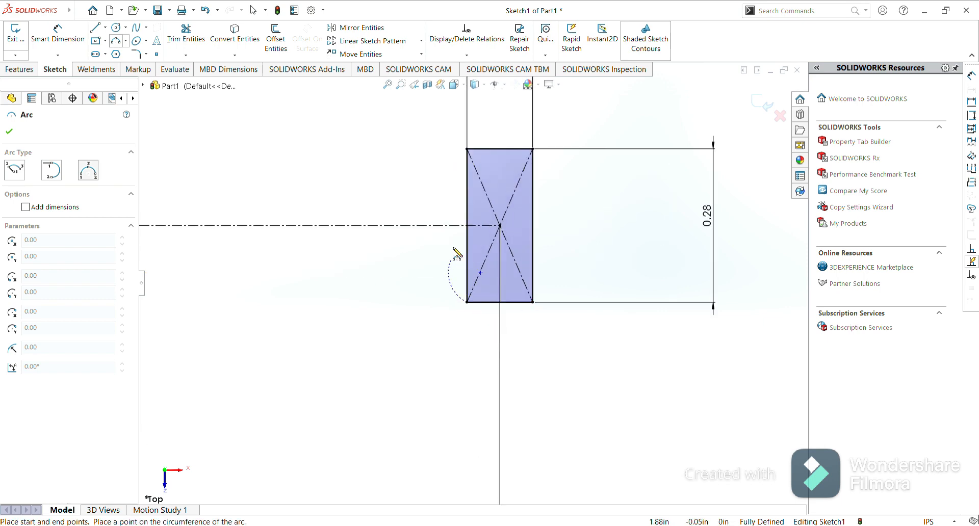
pyautogui.click(468, 150)
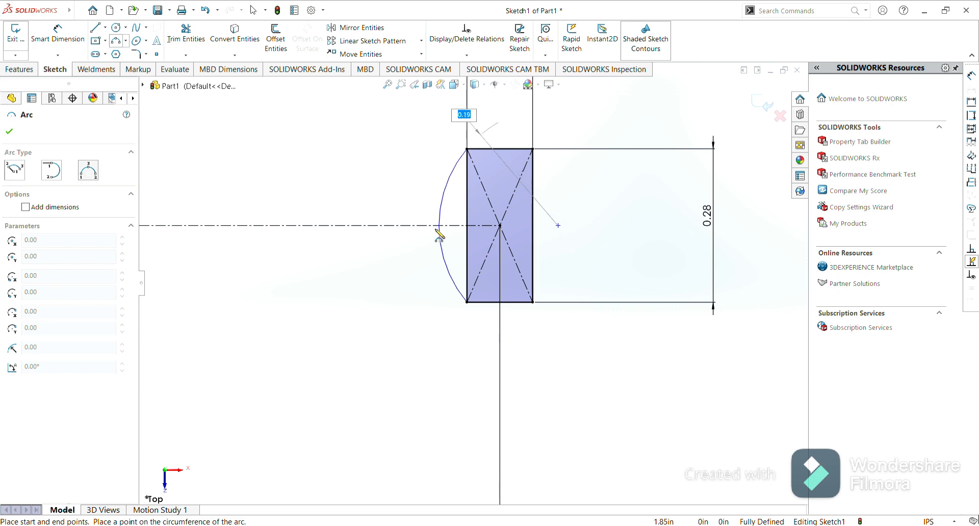
pyautogui.click(437, 234)
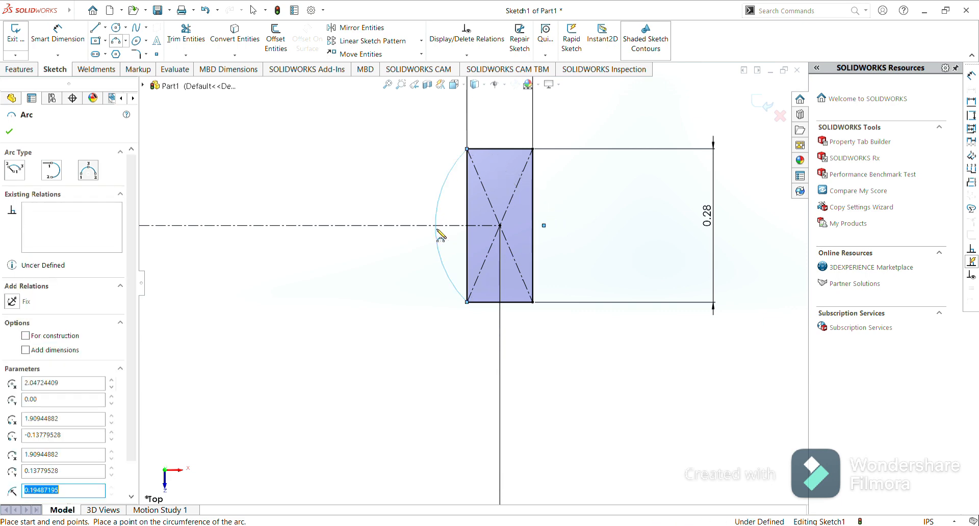
pyautogui.click(9, 133)
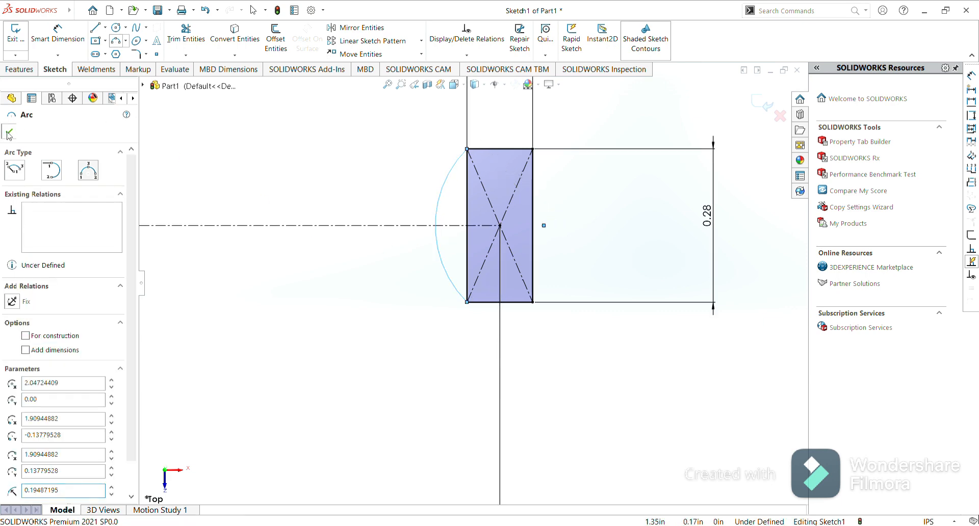
# Dimension the arc's radius to 0.39 in.
pyautogui.click(48, 50)
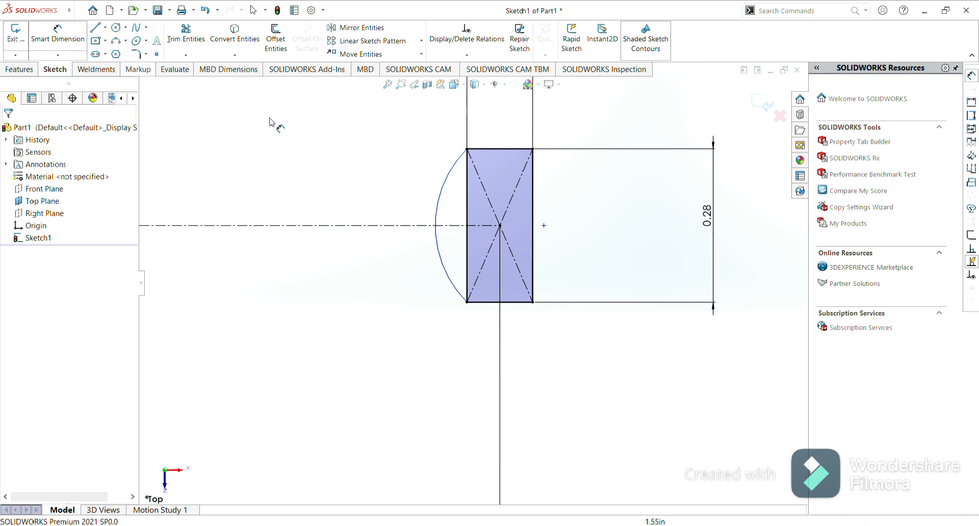
pyautogui.click(439, 211)
pyautogui.click(383, 201)
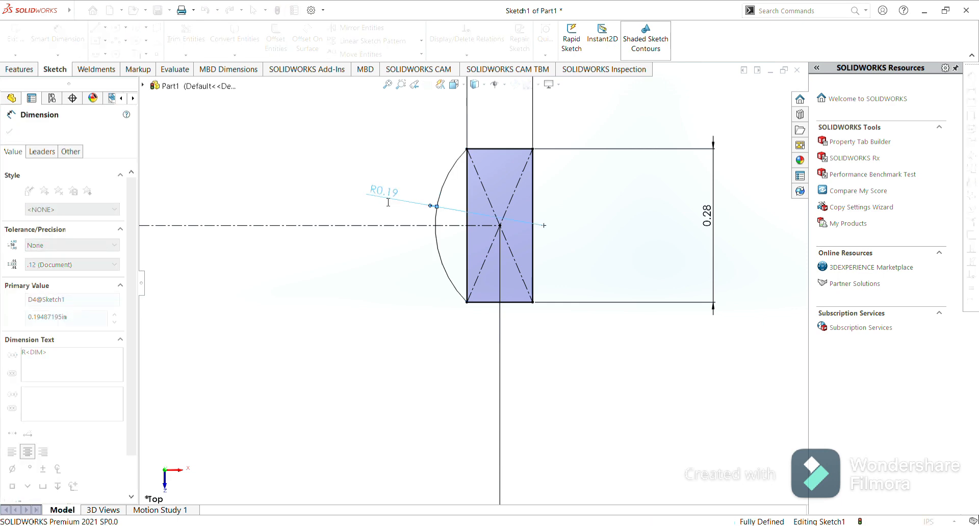
pyautogui.press('Return')
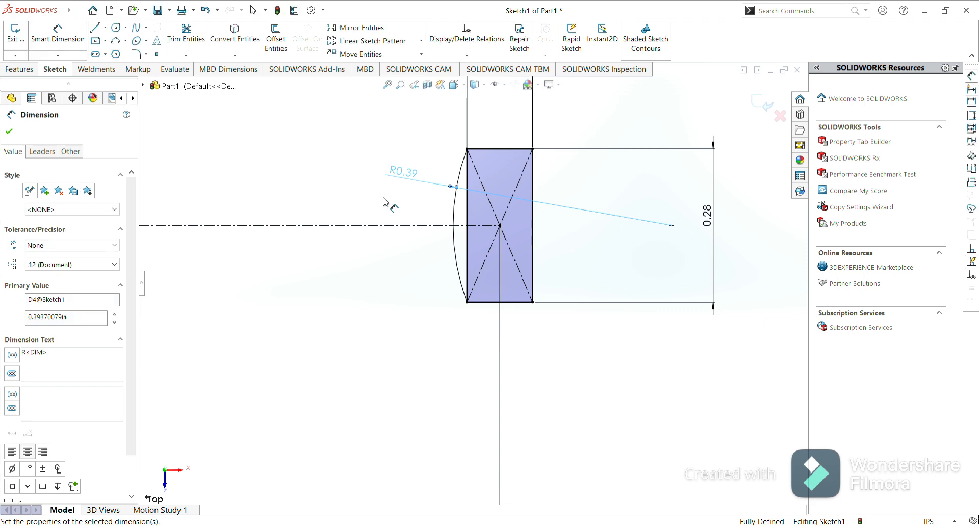
pyautogui.click(10, 133)
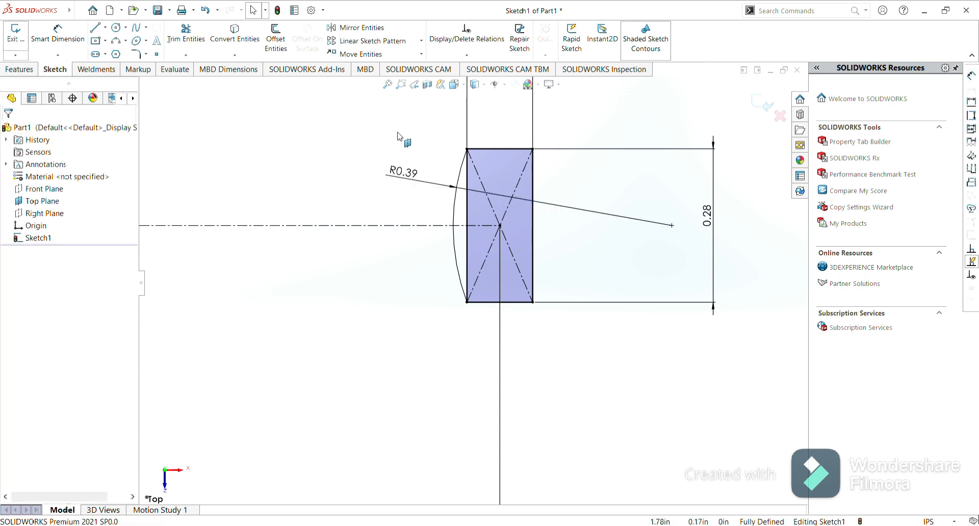
# Delete the rectangle's right and left vertical edges.
pyautogui.click(534, 187)
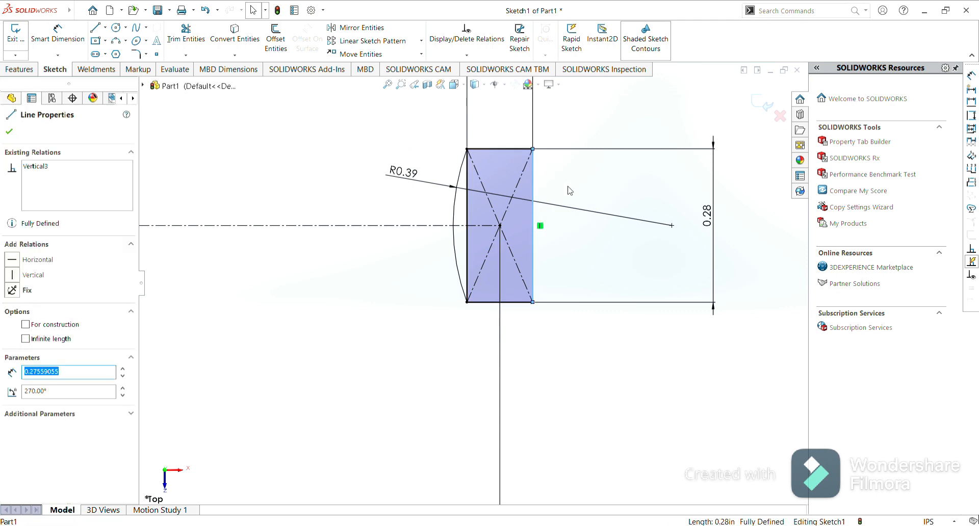
pyautogui.press('Delete')
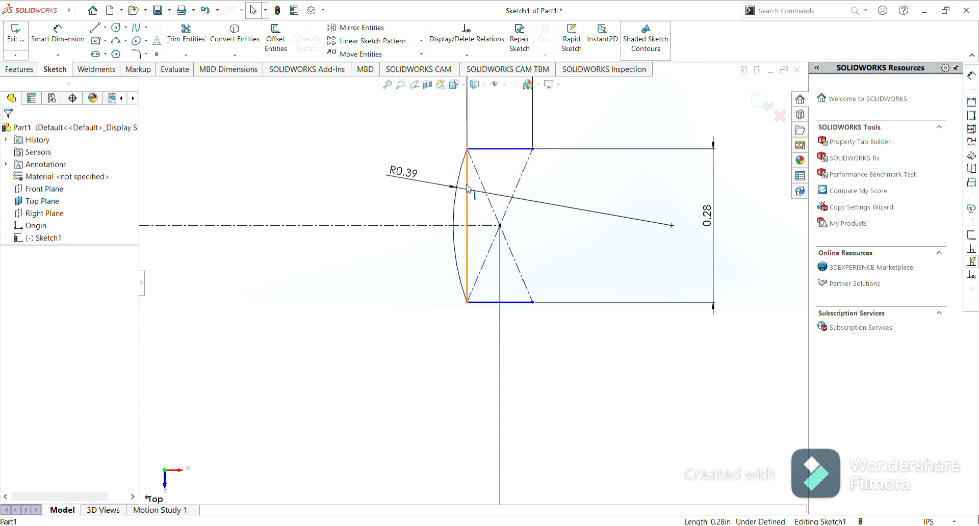
pyautogui.click(468, 189)
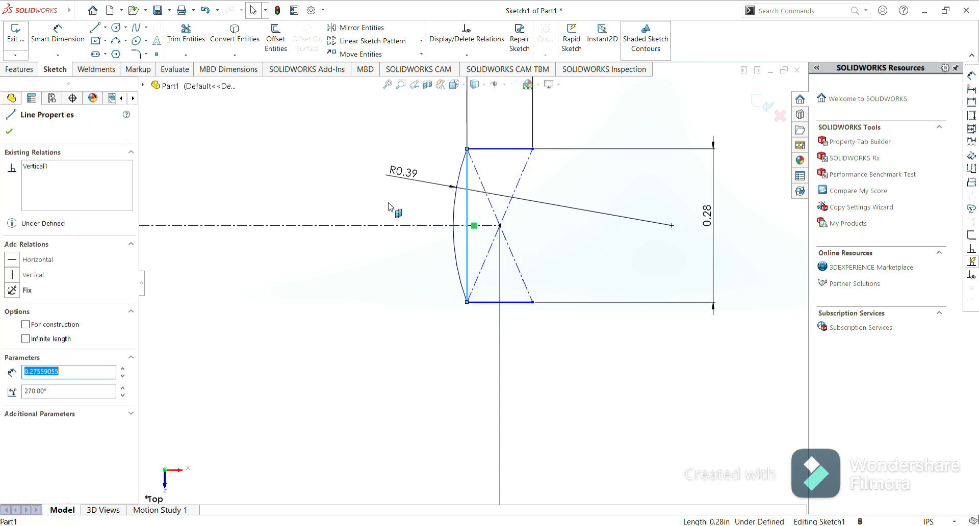
pyautogui.press('Delete')
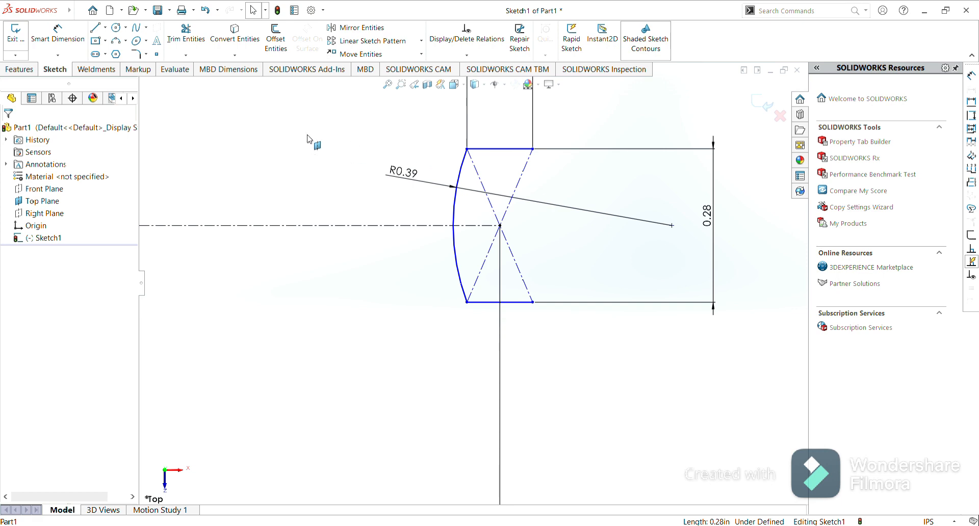
# From the top-right corner, draw a short vertical line, a tangent semicircular arc and a horizontal line leftward.
pyautogui.click(96, 28)
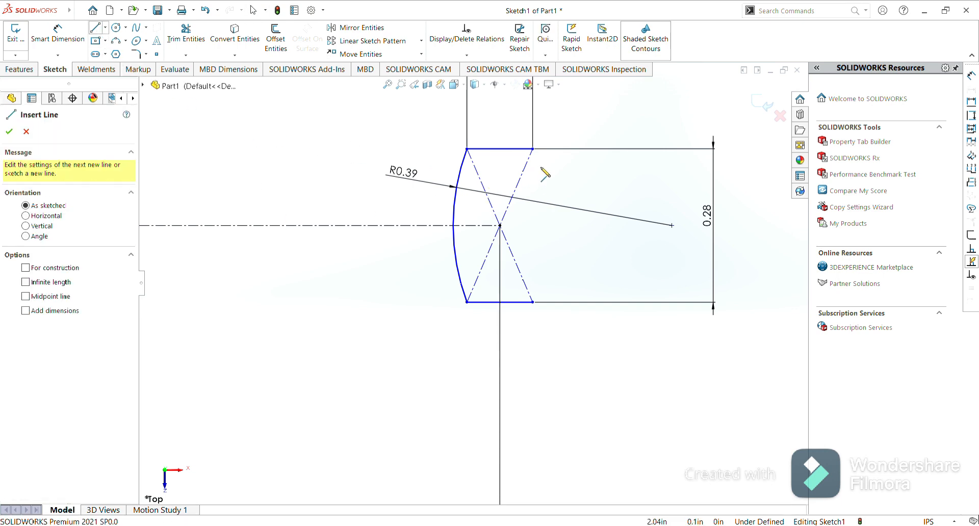
pyautogui.scroll(-4, 538, 153)
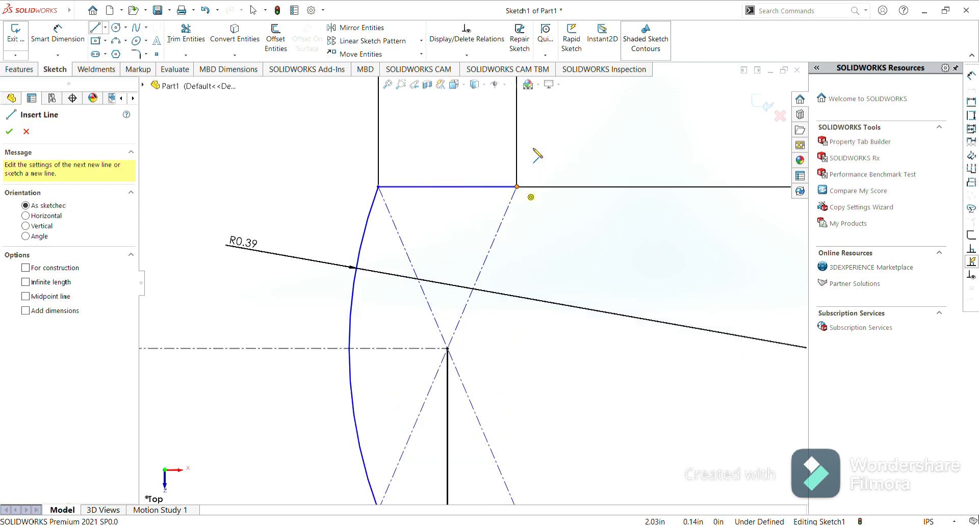
pyautogui.scroll(-3, 535, 150)
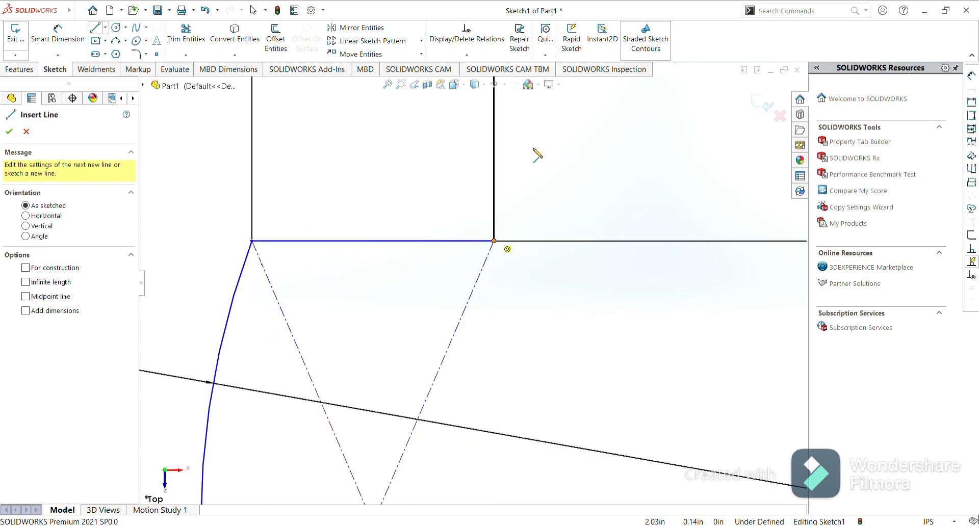
pyautogui.click(493, 241)
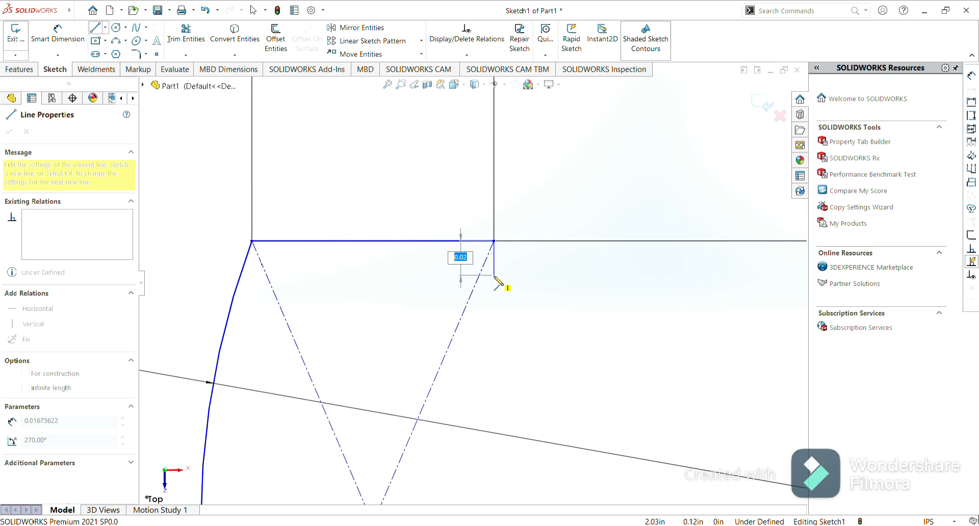
pyautogui.click(494, 276)
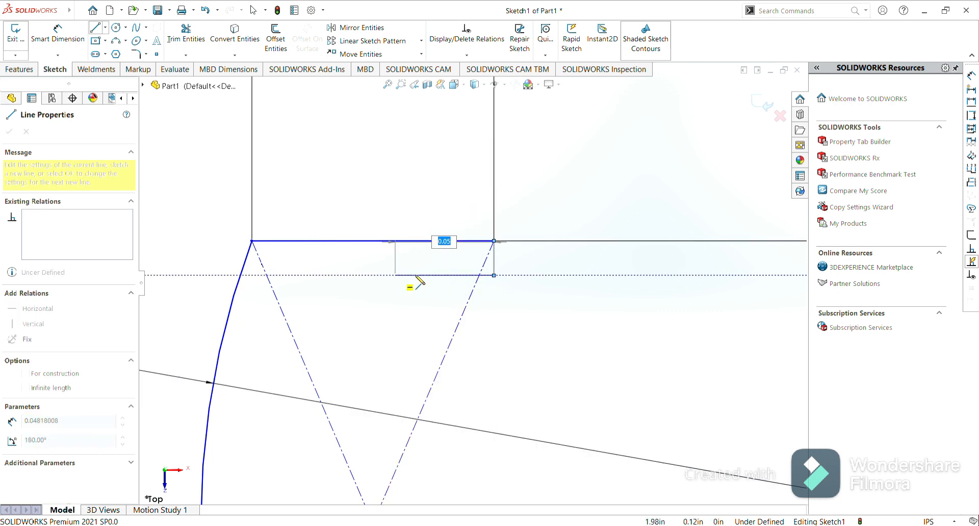
pyautogui.click(494, 276)
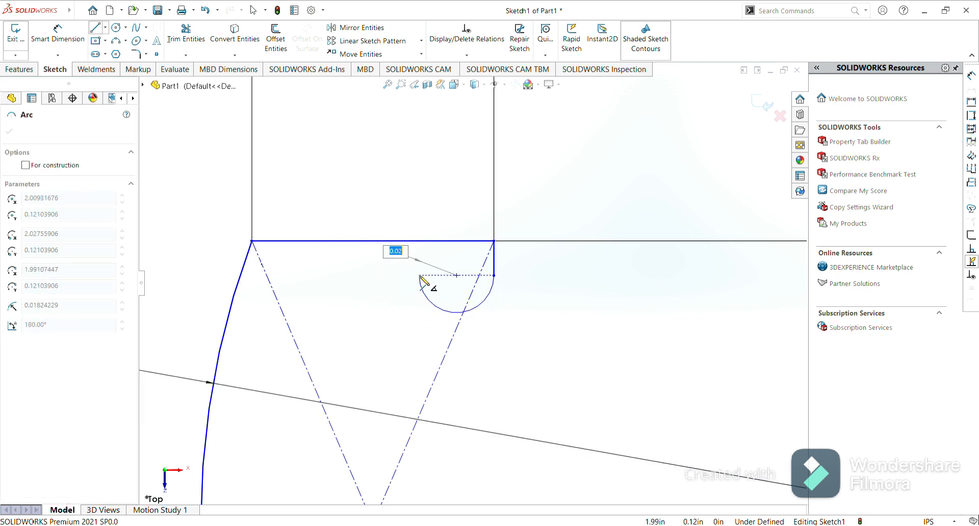
pyautogui.click(420, 276)
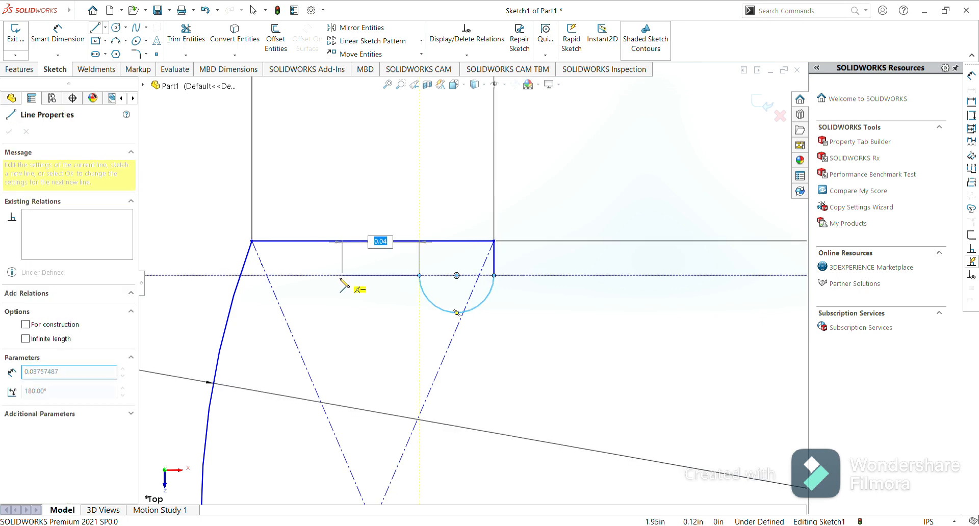
pyautogui.click(336, 275)
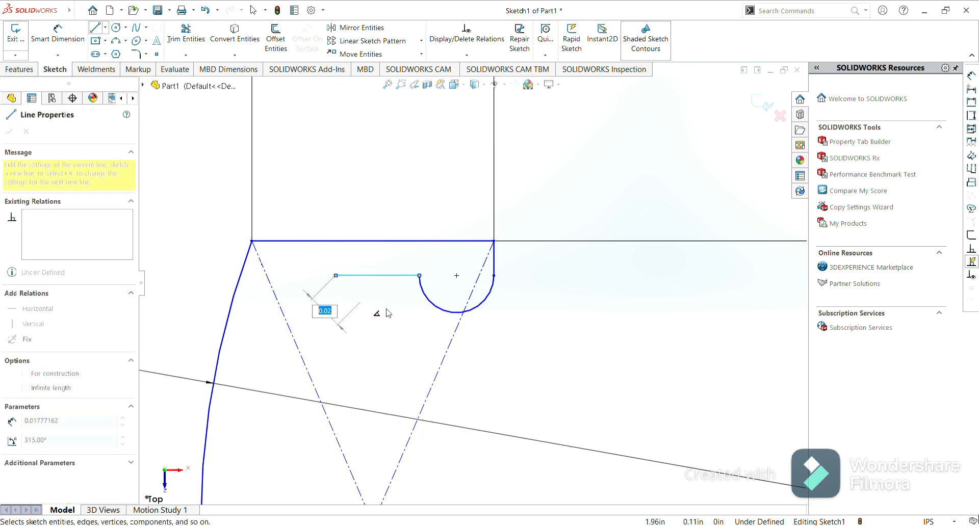
pyautogui.press('Escape')
pyautogui.press('Escape')
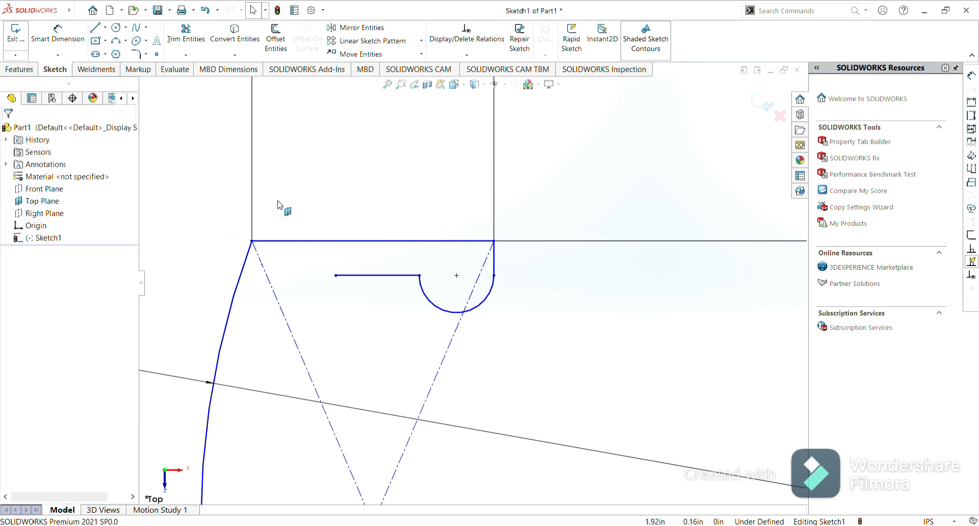
# Dimension the short vertical line at the top-right corner to 0.01 in.
pyautogui.click(60, 41)
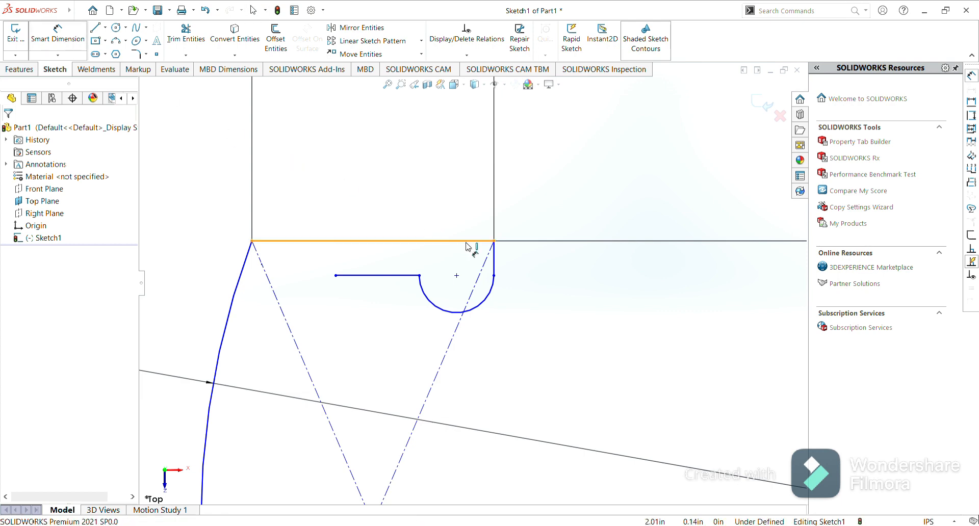
pyautogui.click(495, 260)
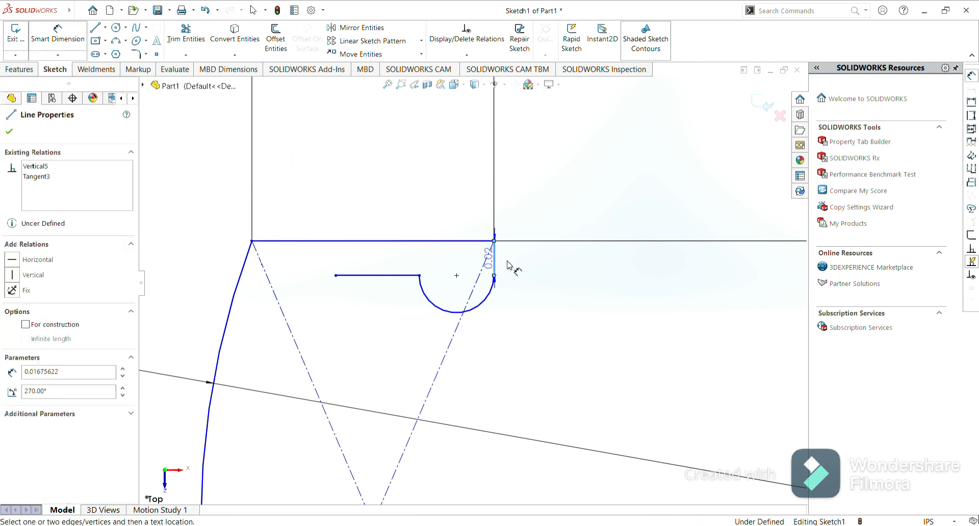
pyautogui.click(528, 270)
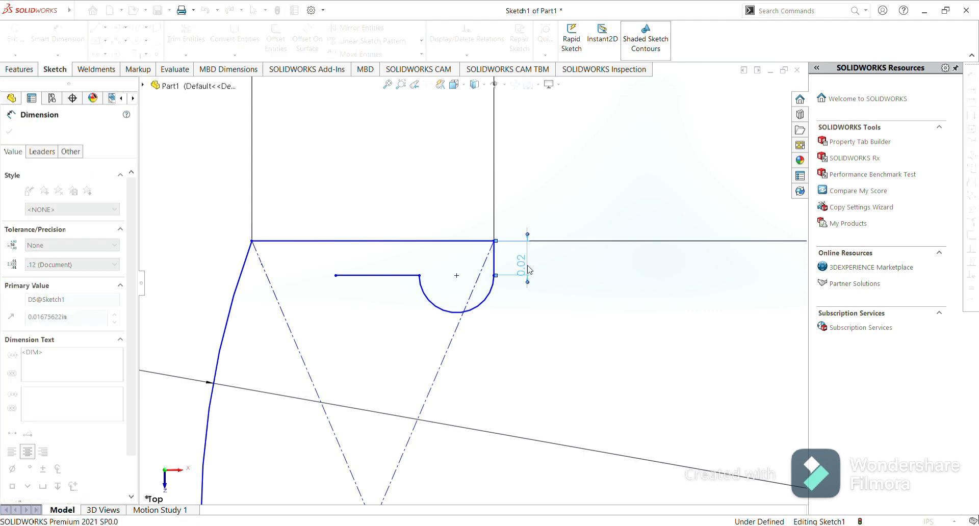
pyautogui.press('Return')
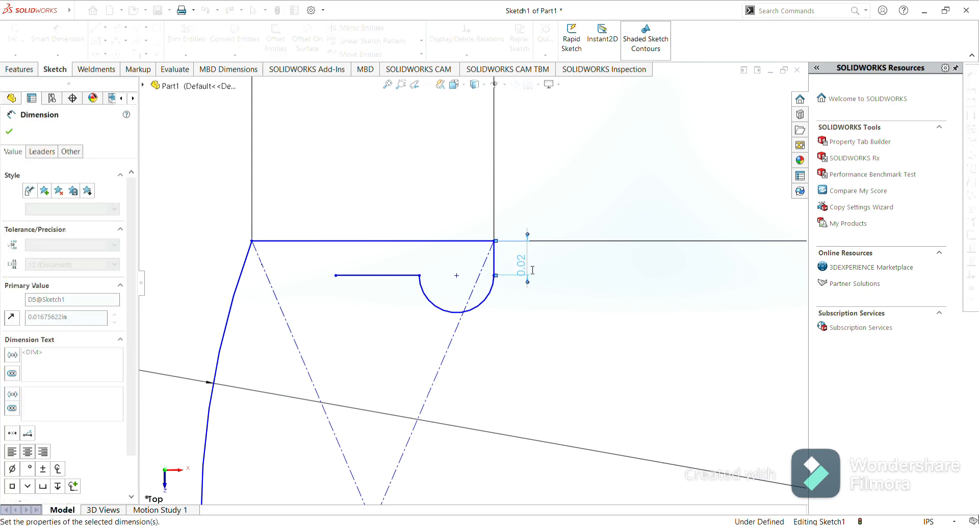
# Dimension the small semicircular arc's radius to 0.25mm.
pyautogui.click(488, 280)
pyautogui.click(514, 319)
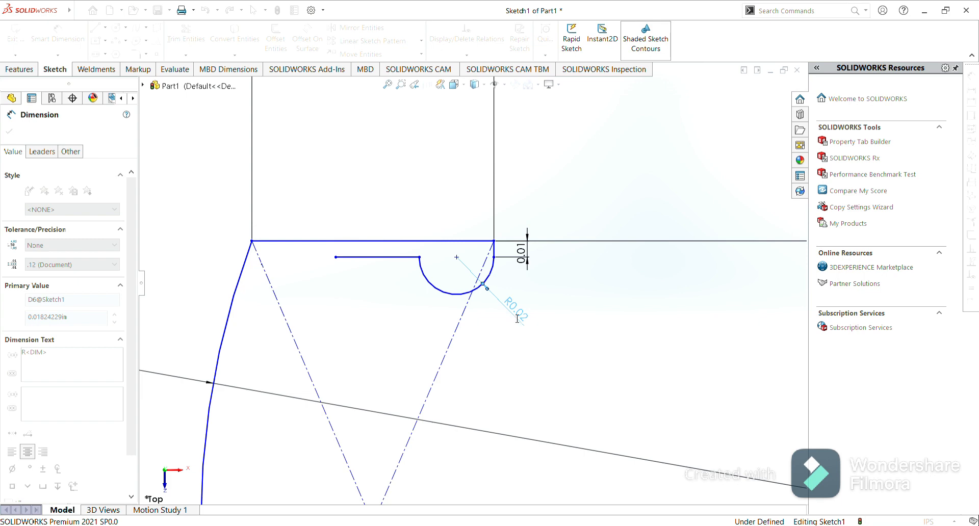
pyautogui.write('0.25mm')
pyautogui.press('Return')
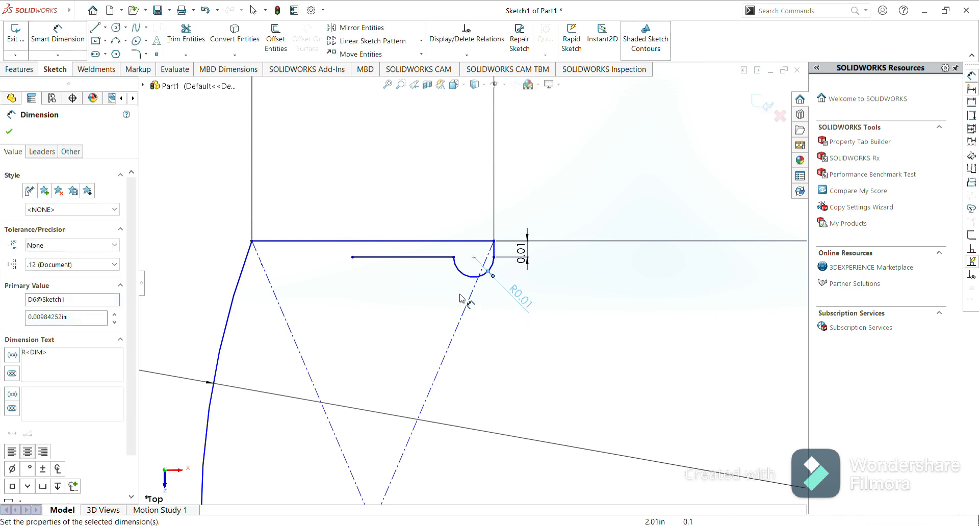
# Dimension the short horizontal line's length to 0.03 in and close the dimension.
pyautogui.click(426, 257)
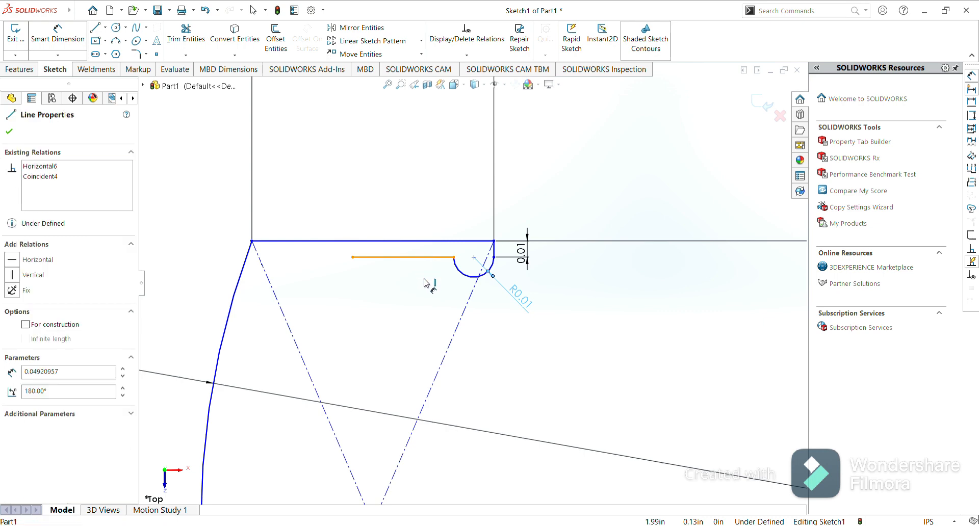
pyautogui.click(429, 295)
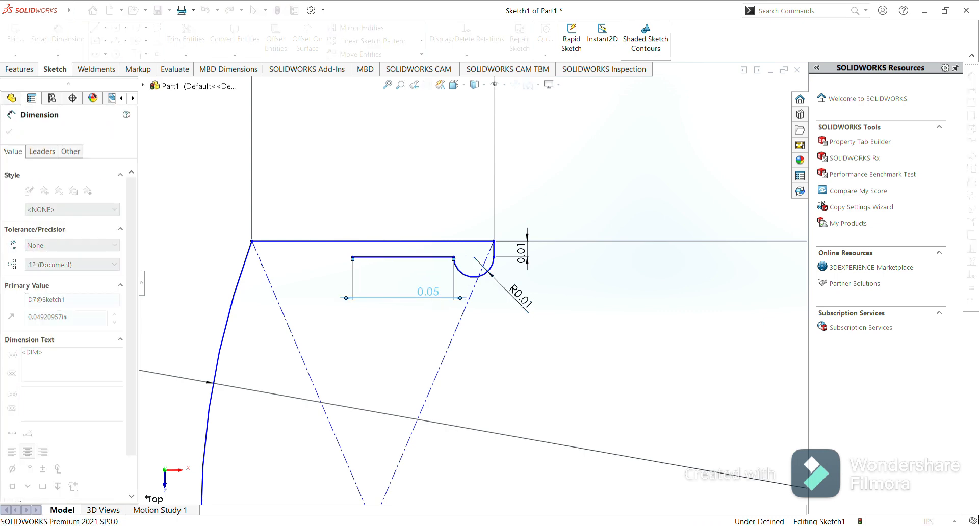
pyautogui.press('Return')
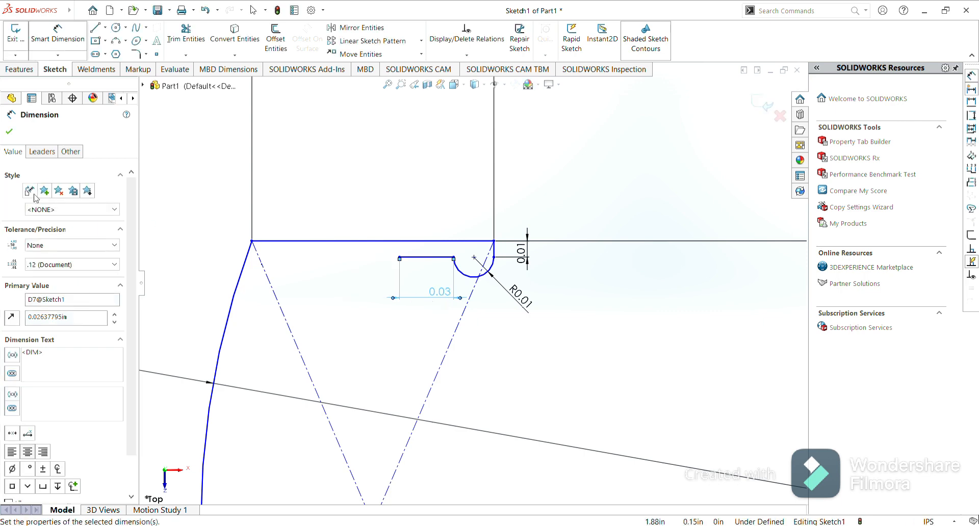
pyautogui.click(9, 134)
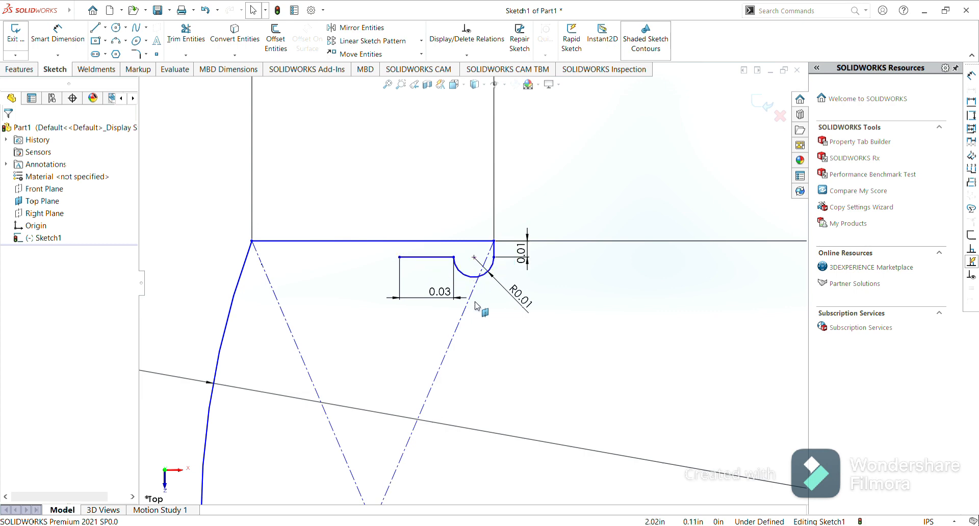
# Mirror the short vertical line, semicircular arc and horizontal line about the horizontal centerline with Mirror Entities.
pyautogui.scroll(5, 478, 306)
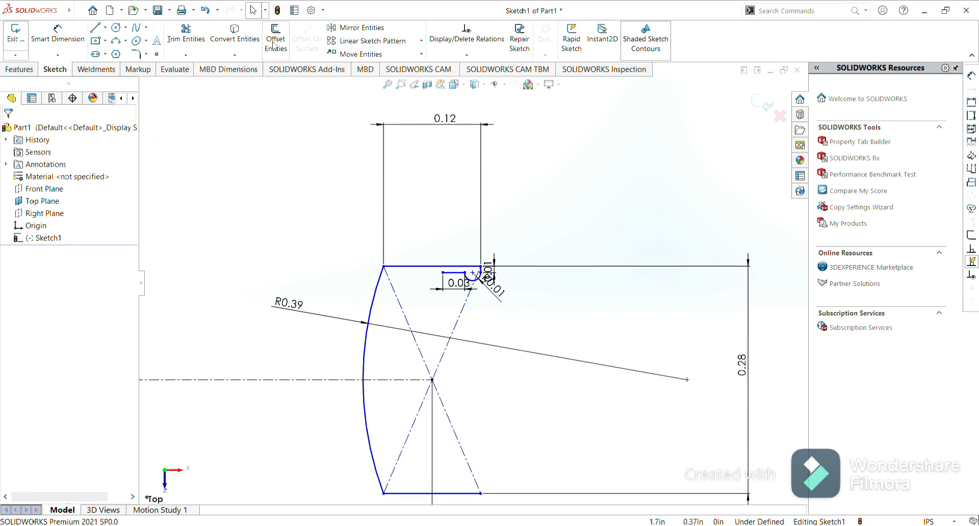
pyautogui.click(363, 31)
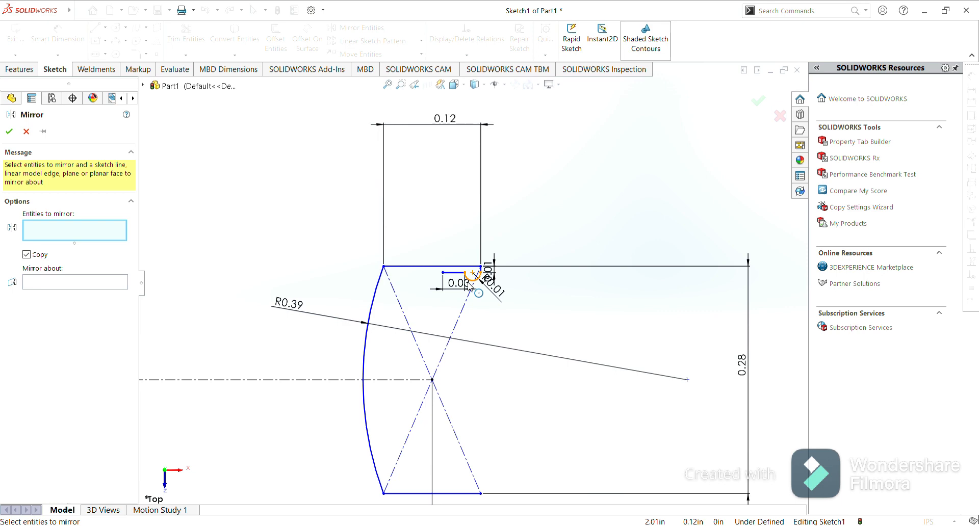
pyautogui.scroll(-5, 468, 286)
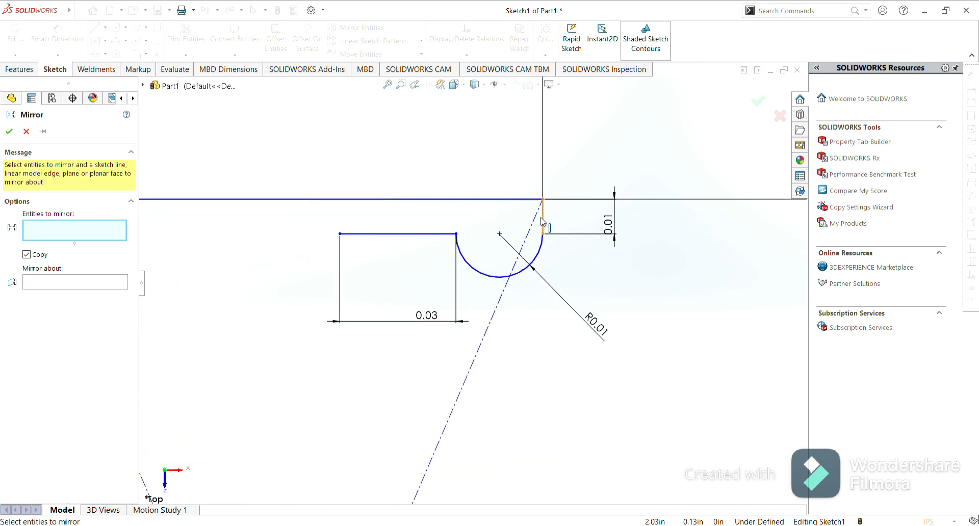
pyautogui.click(543, 220)
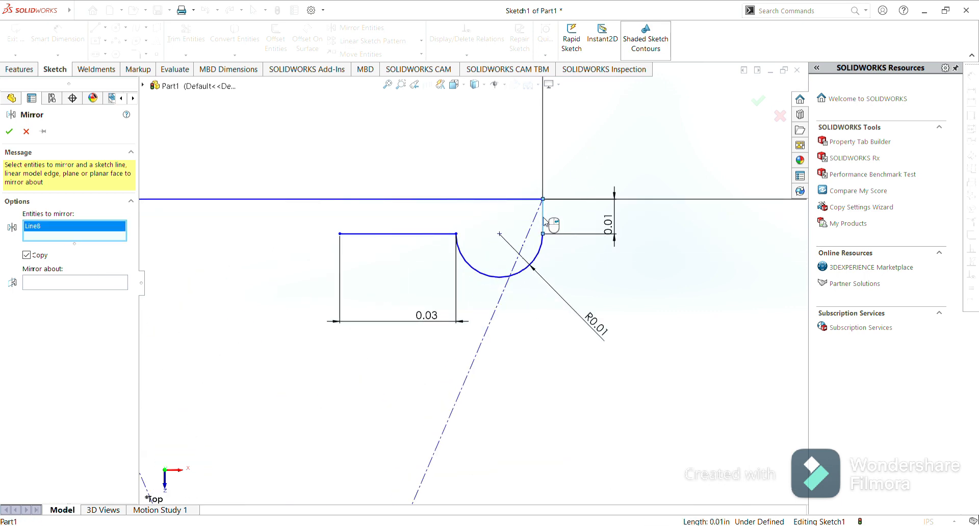
pyautogui.click(486, 278)
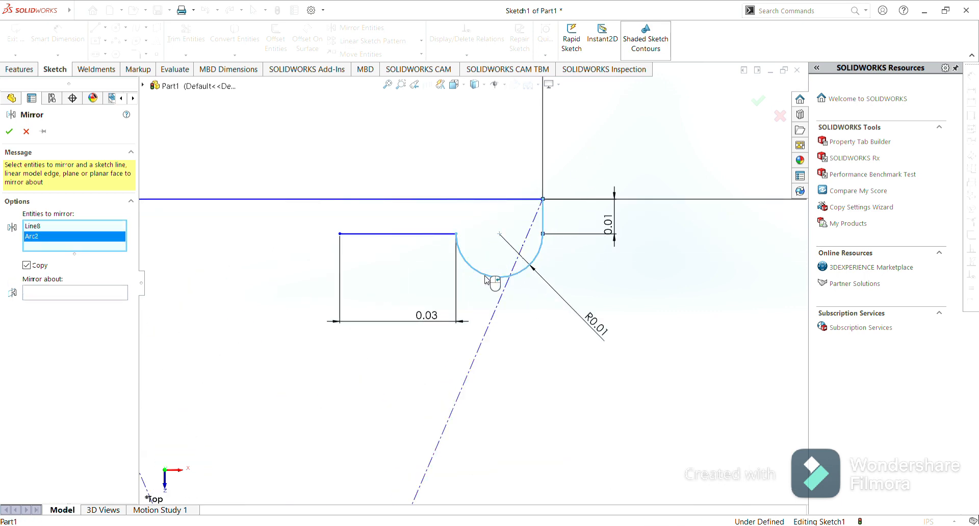
pyautogui.click(384, 235)
pyautogui.scroll(2, 317, 341)
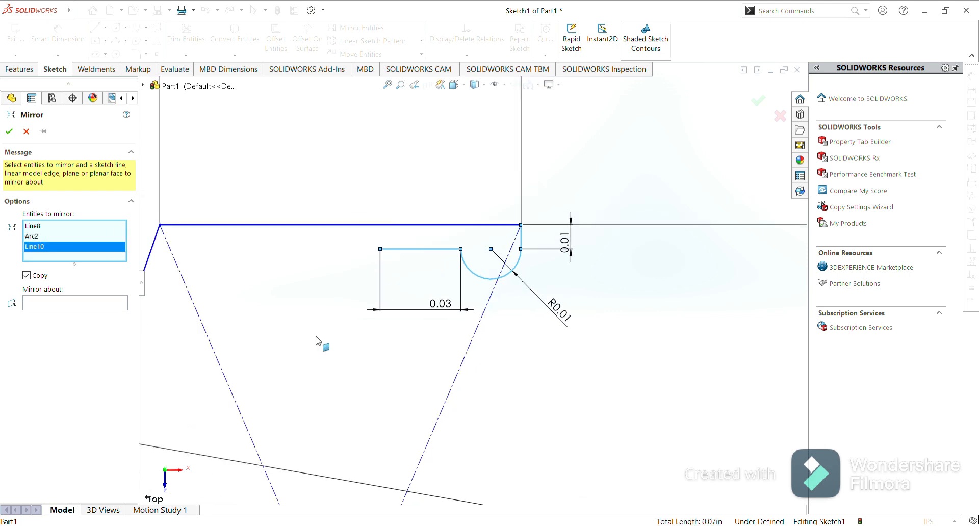
pyautogui.scroll(2, 317, 341)
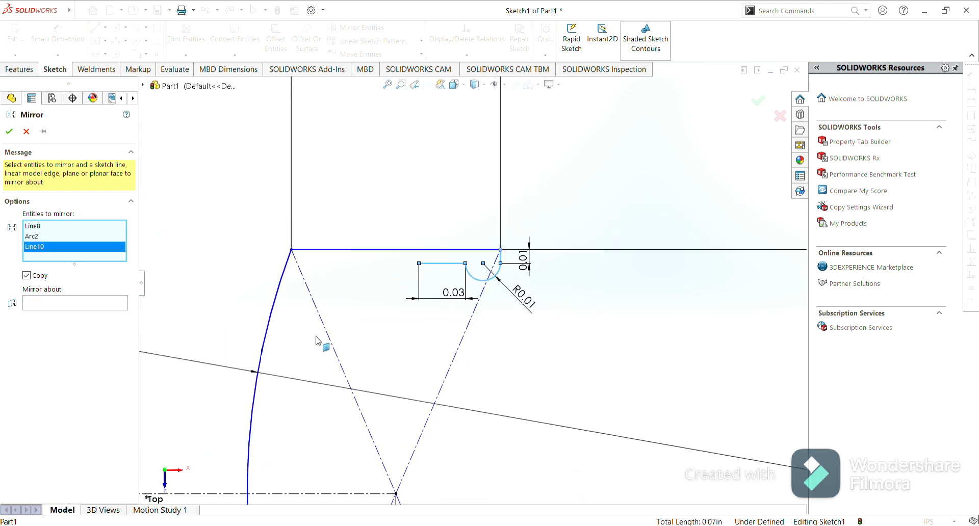
pyautogui.click(46, 306)
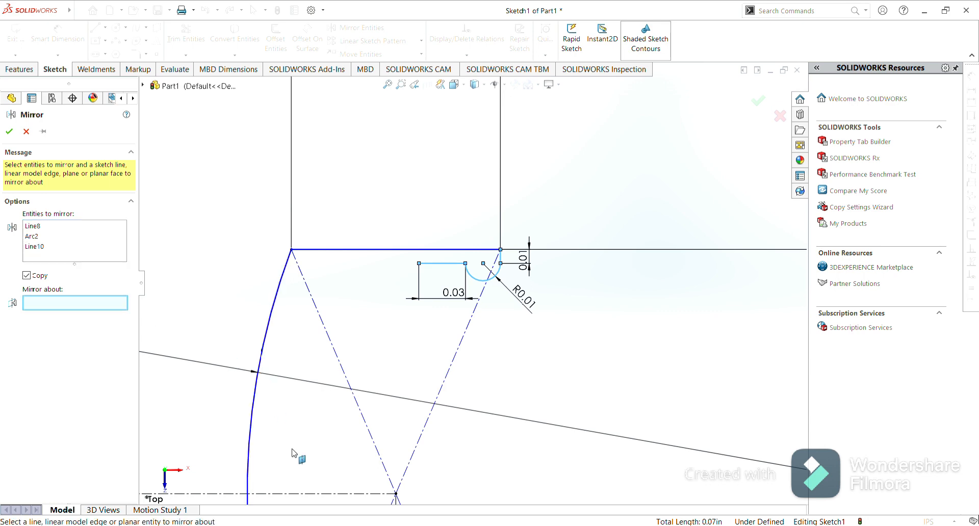
pyautogui.click(306, 494)
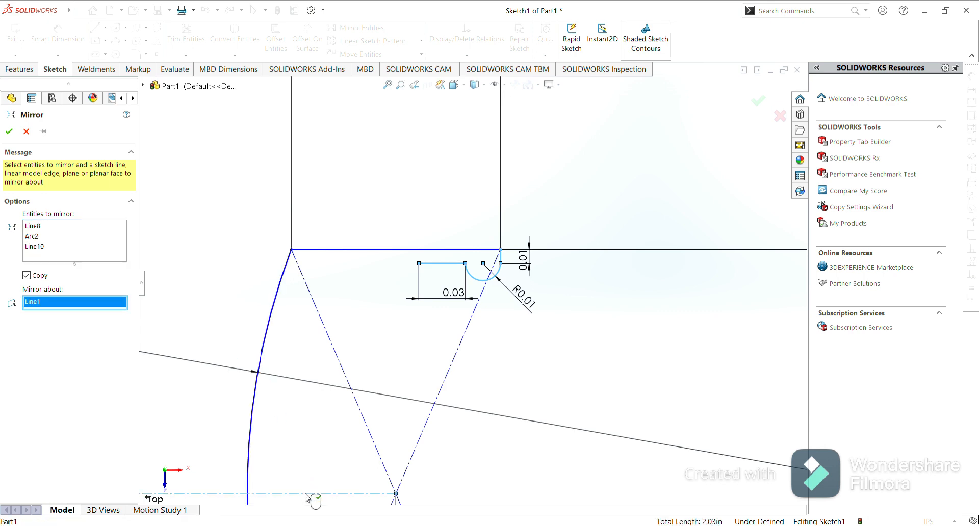
pyautogui.click(9, 132)
# Draw a three-point arc joining the inner ends of the top and bottom horizontal lines, bowing toward the outer arc.
pyautogui.scroll(2, 401, 312)
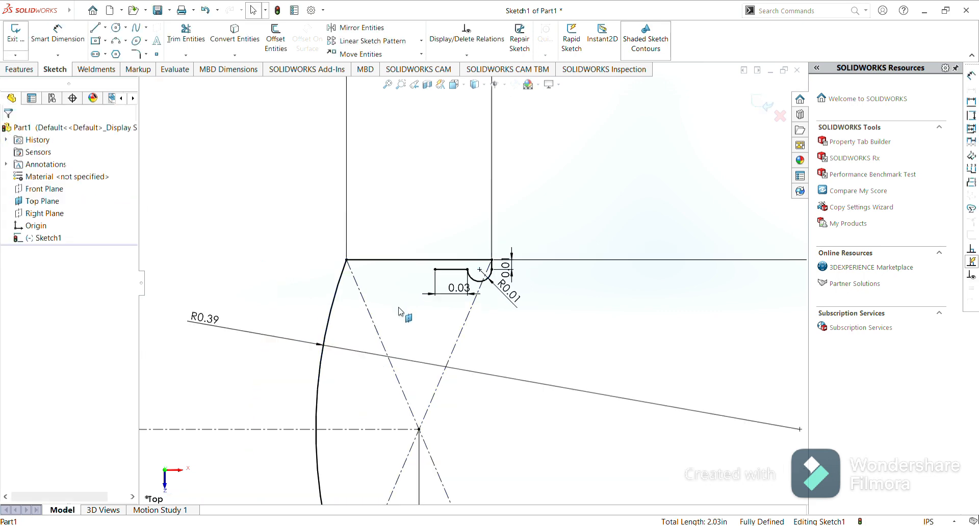
pyautogui.scroll(2, 401, 312)
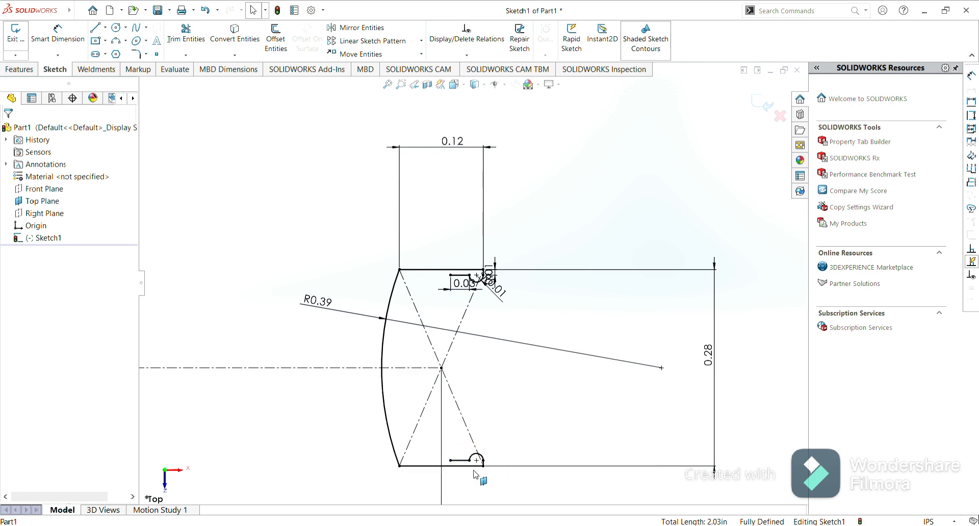
pyautogui.scroll(-3, 474, 475)
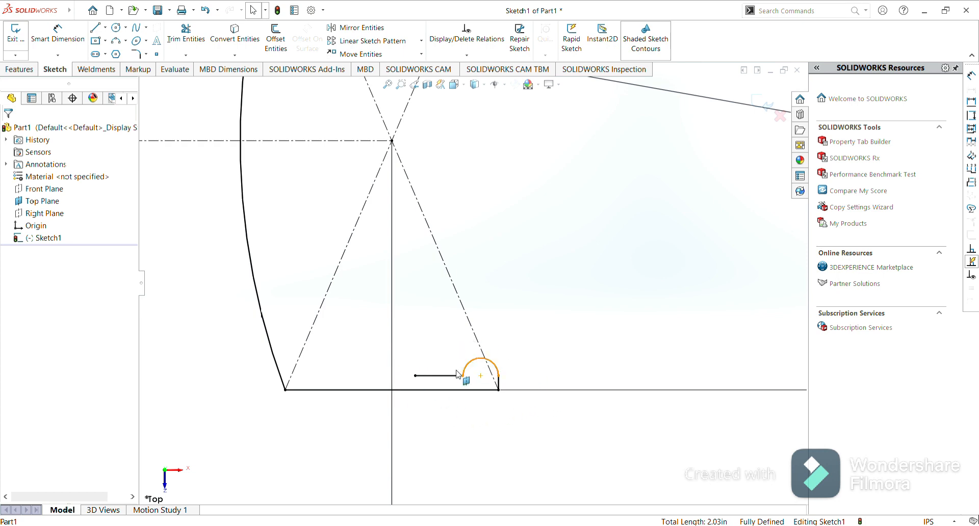
pyautogui.scroll(3, 461, 337)
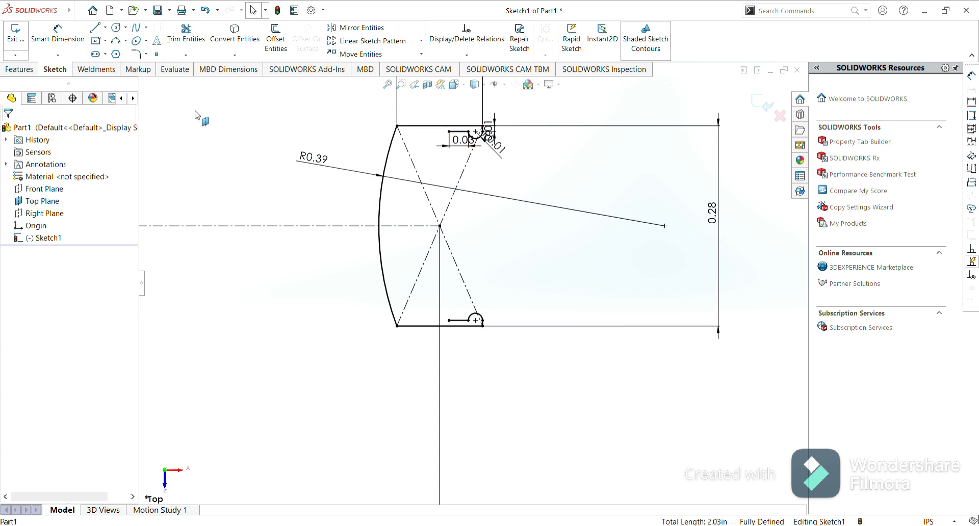
pyautogui.click(116, 41)
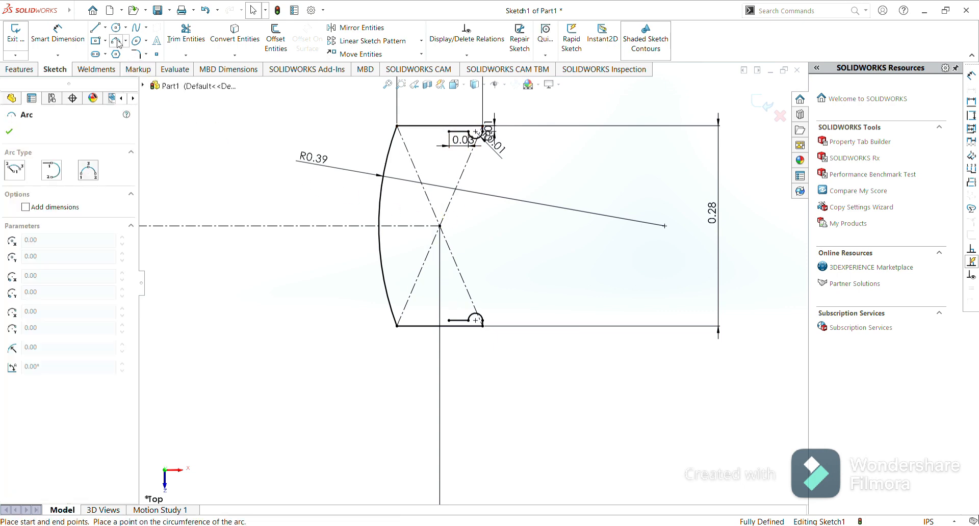
pyautogui.click(449, 320)
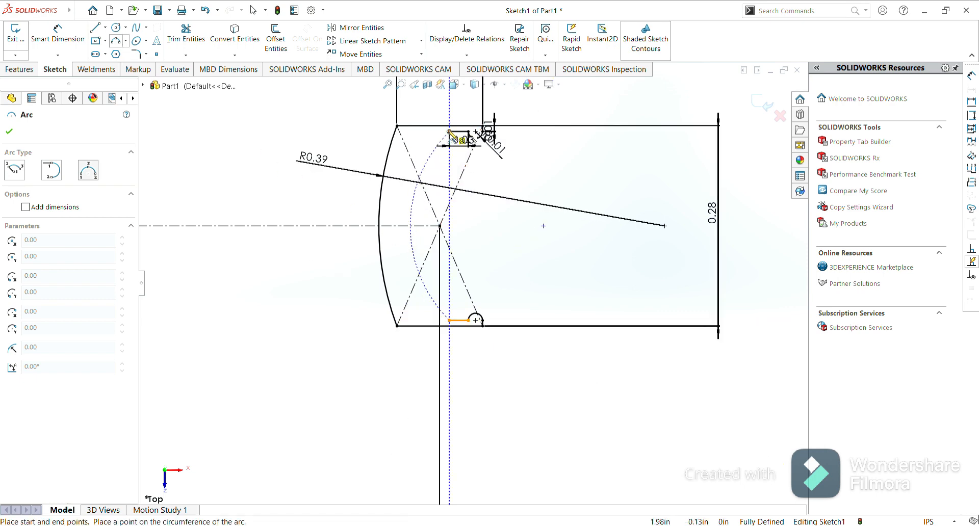
pyautogui.click(450, 131)
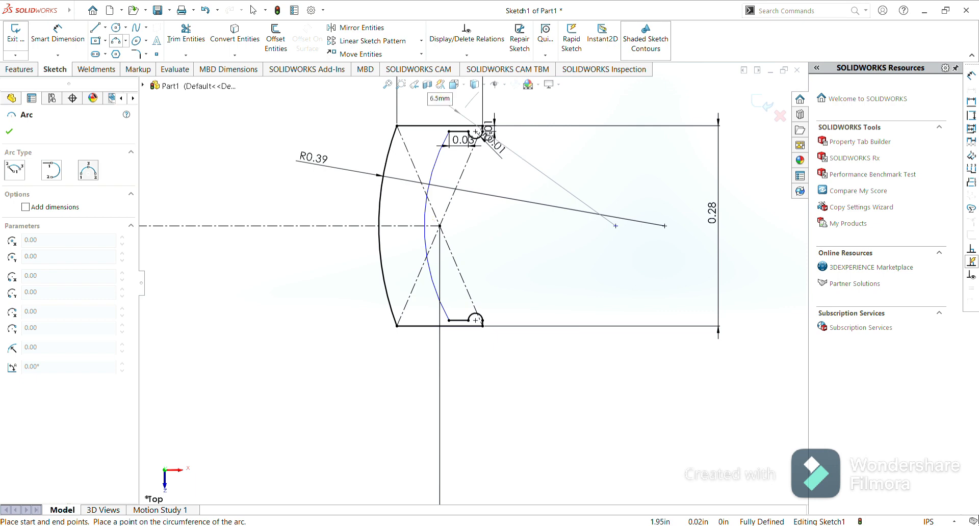
pyautogui.click(424, 225)
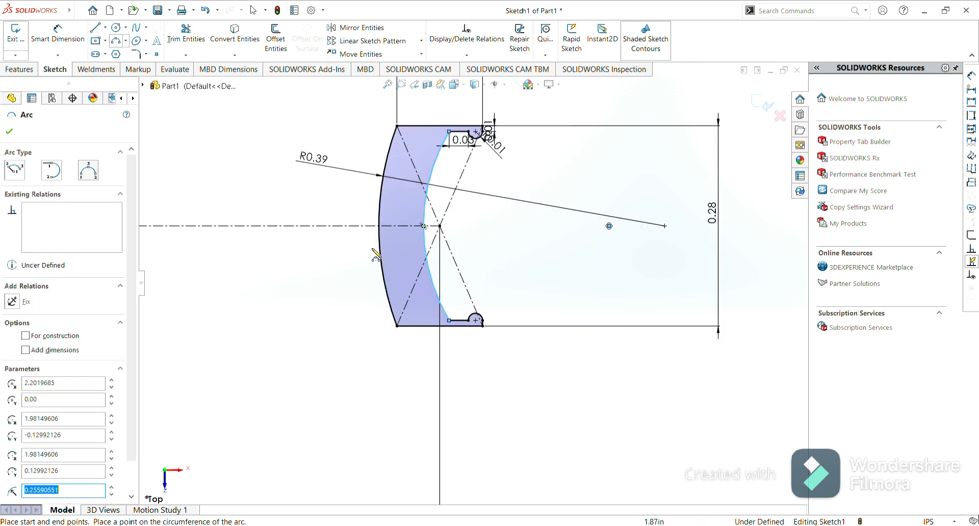
pyautogui.click(10, 131)
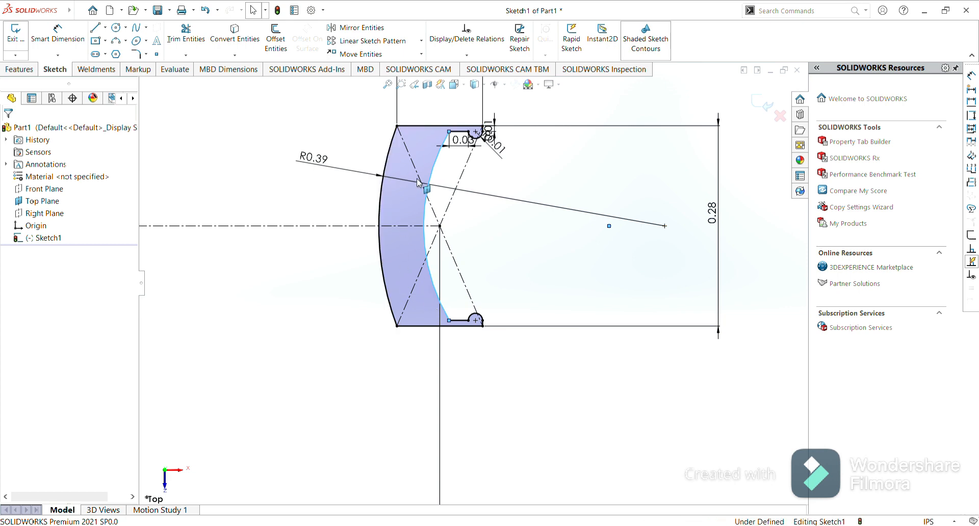
# Fillet the two outer corners where the large arc meets the top and bottom lines with a 0.04 in radius.
pyautogui.click(138, 54)
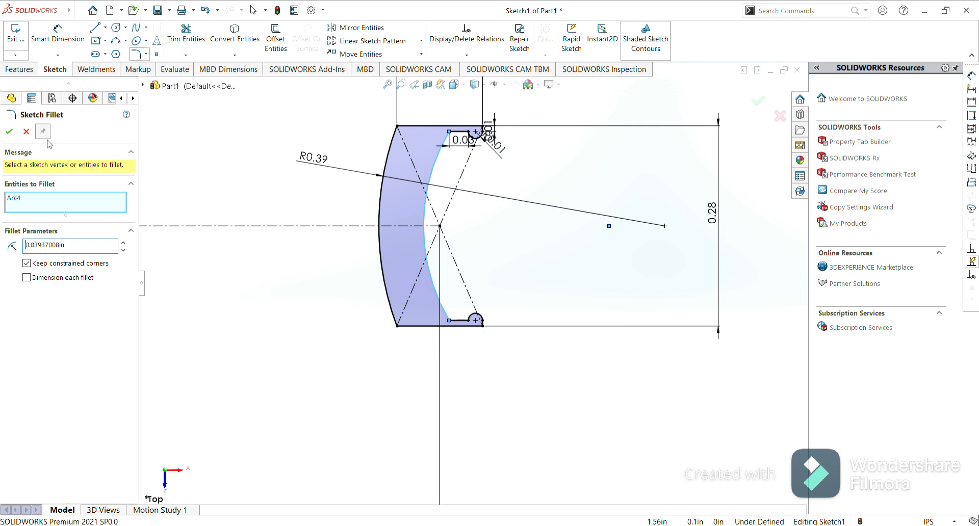
pyautogui.click(26, 132)
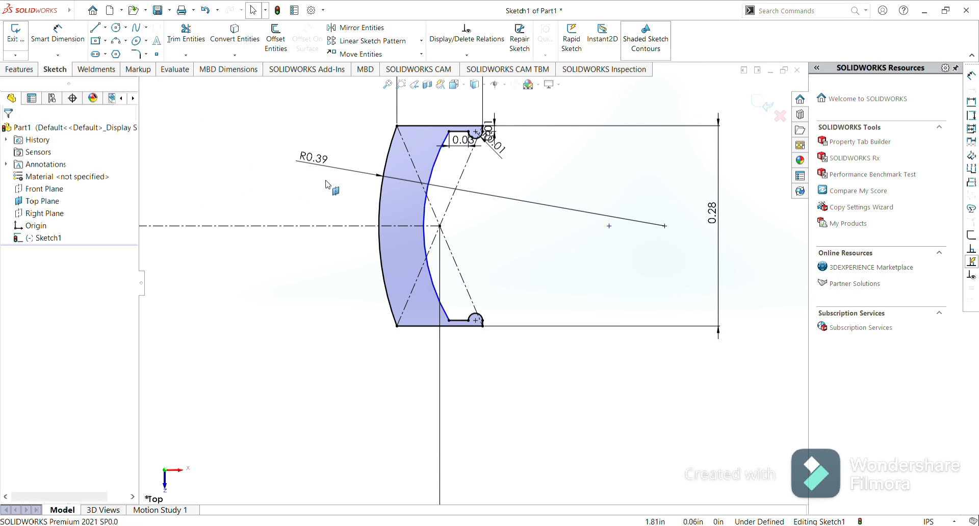
pyautogui.click(136, 54)
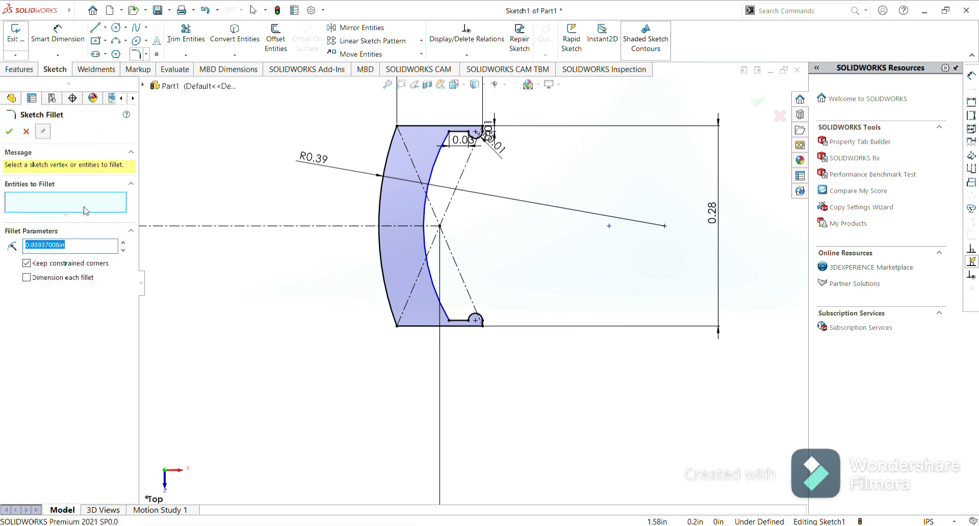
pyautogui.press('BackSpace')
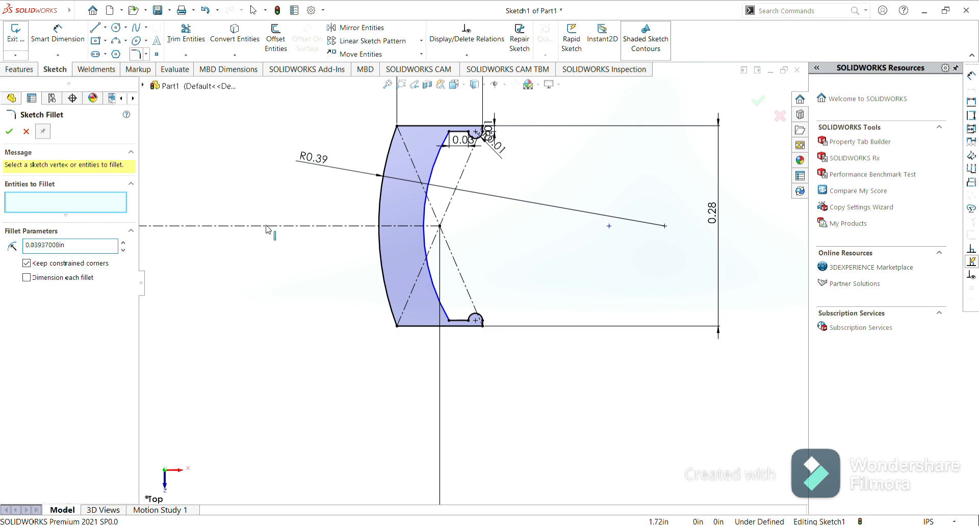
pyautogui.click(397, 326)
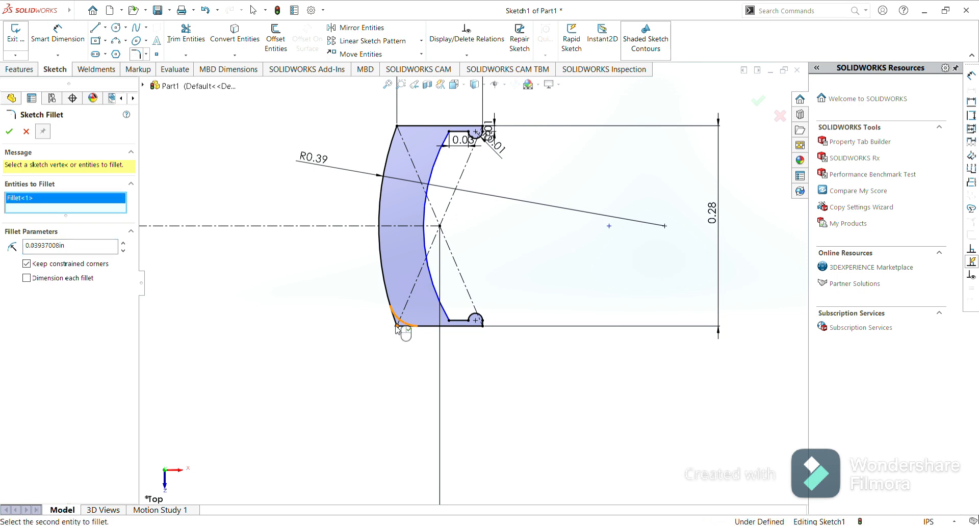
pyautogui.click(398, 126)
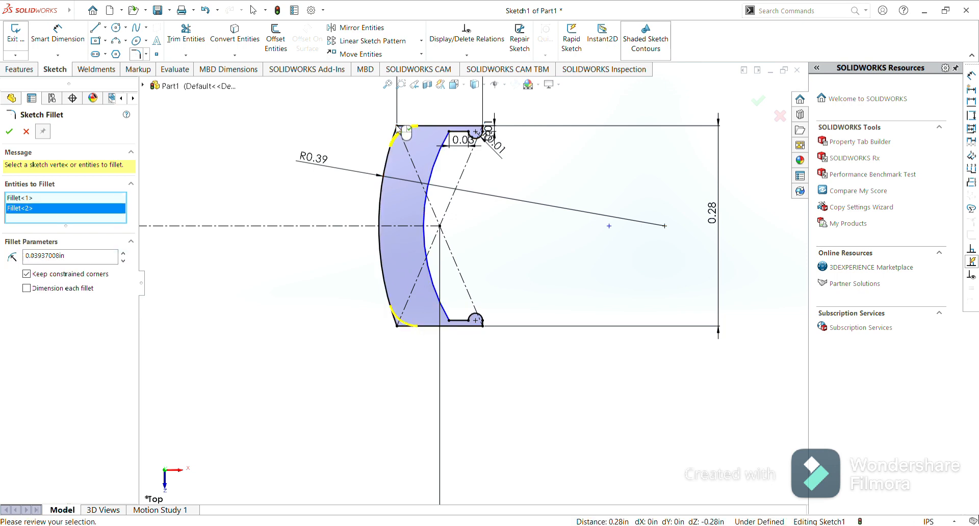
pyautogui.click(8, 132)
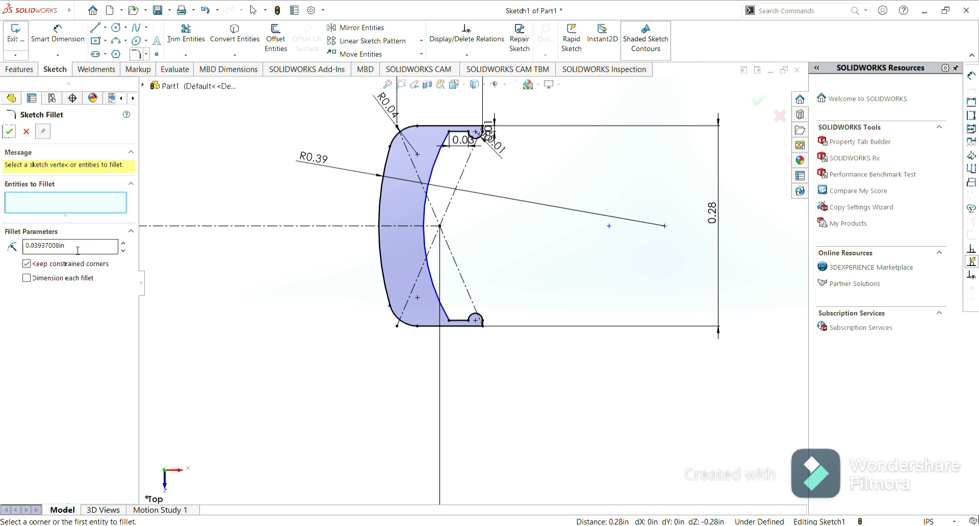
# Fillet the two inner corners where the three-point arc meets the top and bottom short lines with a 0.01574803 in radius.
pyautogui.moveTo(65, 246); pyautogui.dragTo(36, 247)
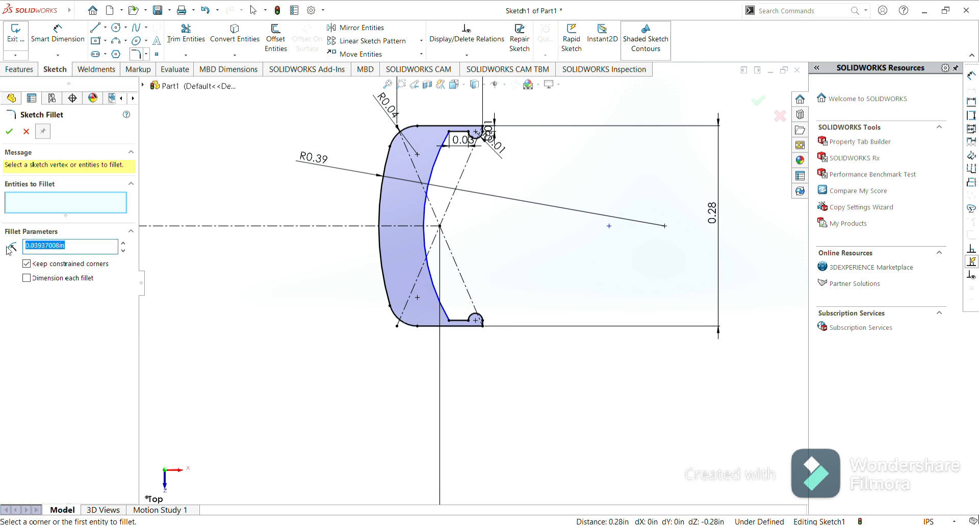
pyautogui.write('0')
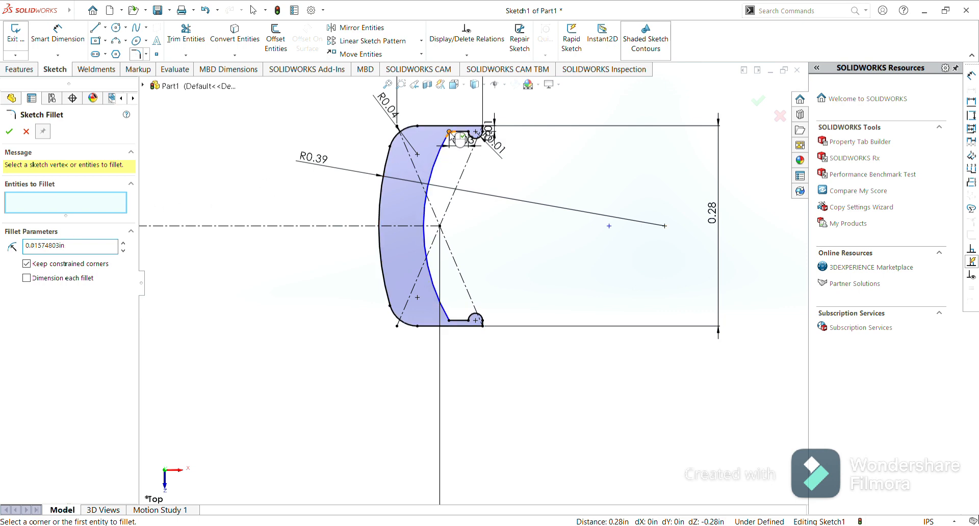
pyautogui.scroll(-10, 452, 135)
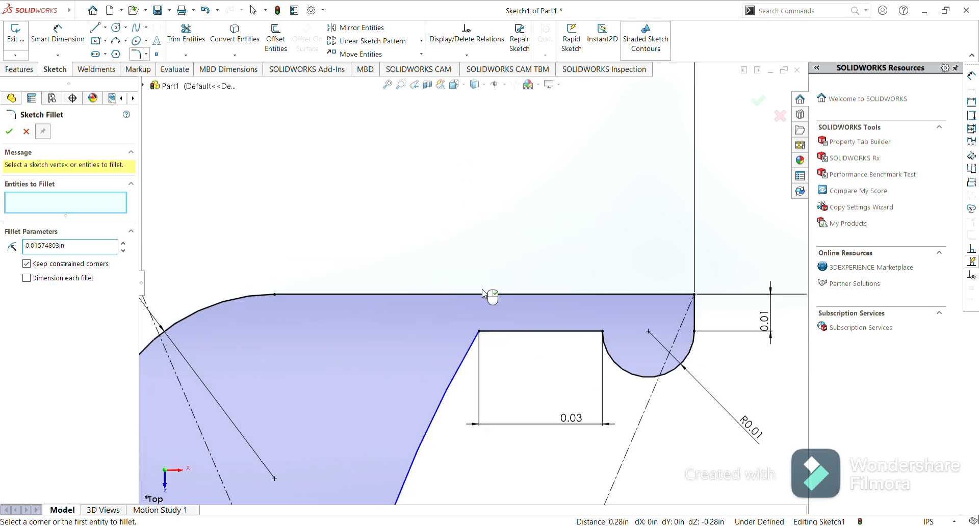
pyautogui.click(479, 332)
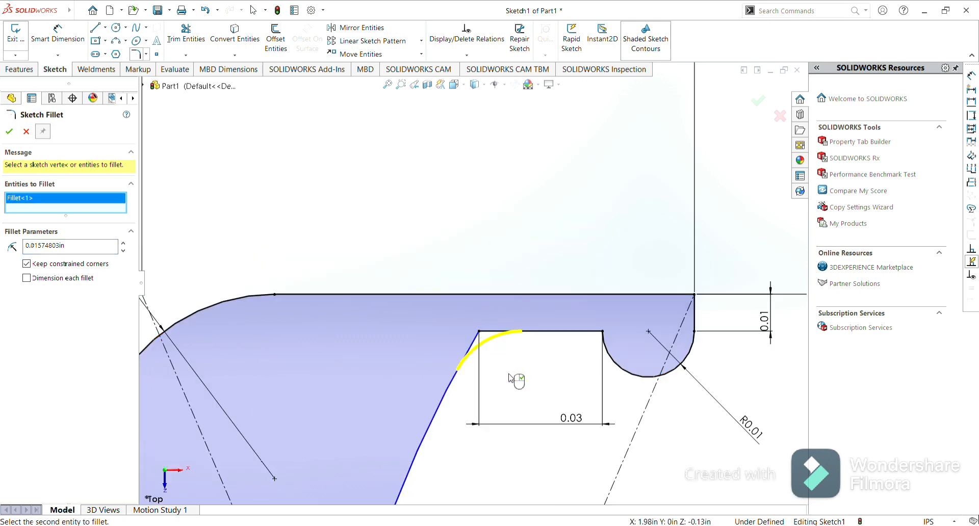
pyautogui.scroll(10, 512, 379)
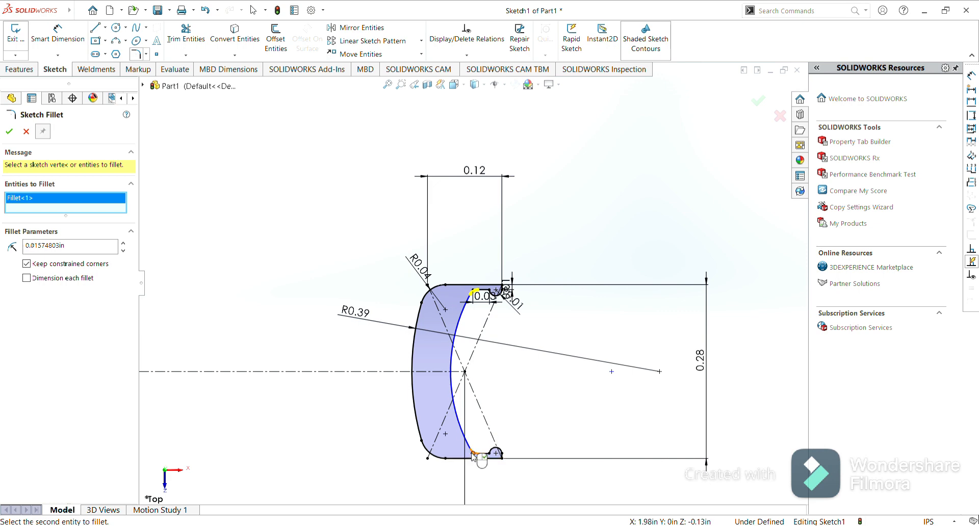
pyautogui.scroll(-5, 473, 455)
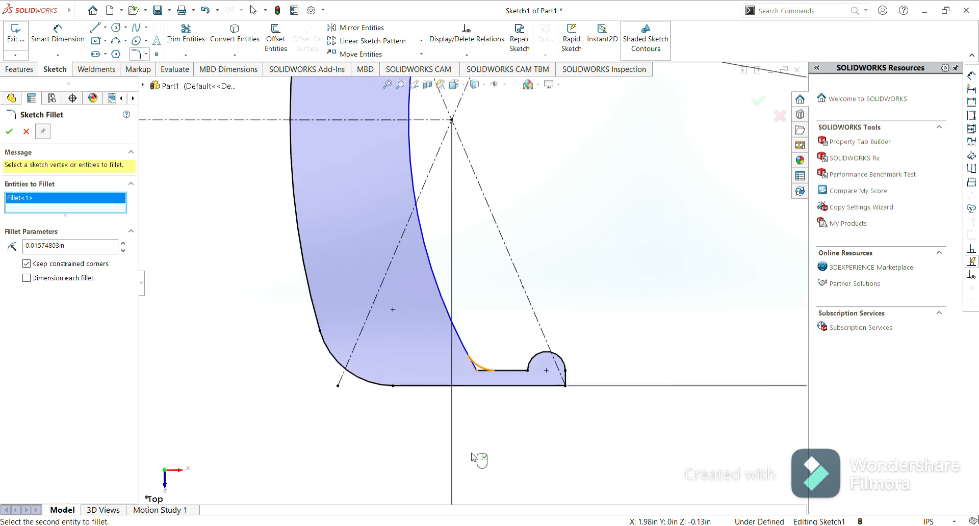
pyautogui.click(477, 374)
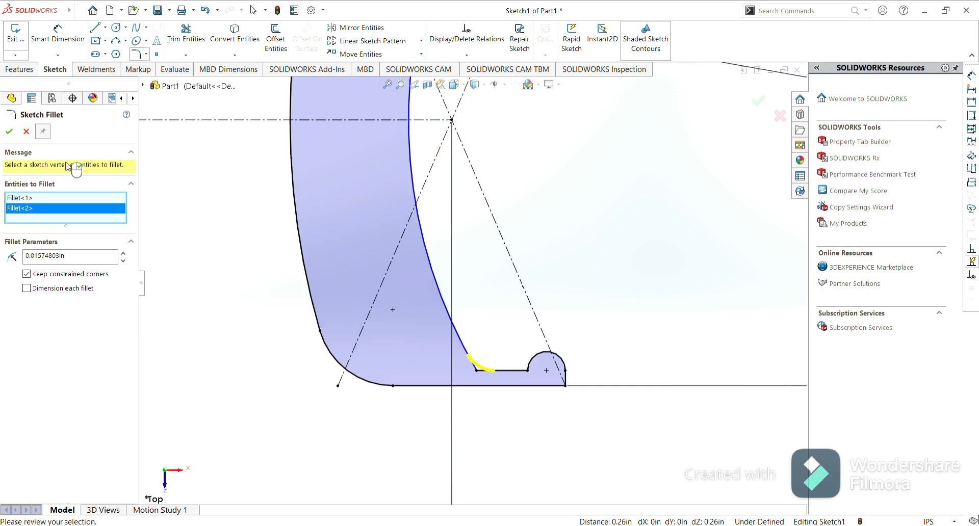
pyautogui.click(9, 133)
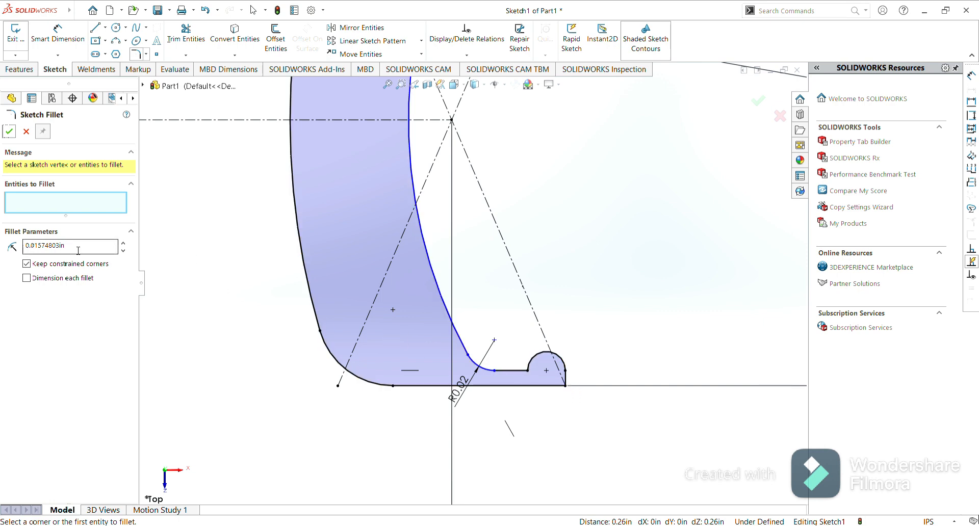
# Fillet the corners where the small semicircles meet the top and bottom lines with a 0.00393701 in radius and close the fillet.
pyautogui.doubleClick(94, 245)
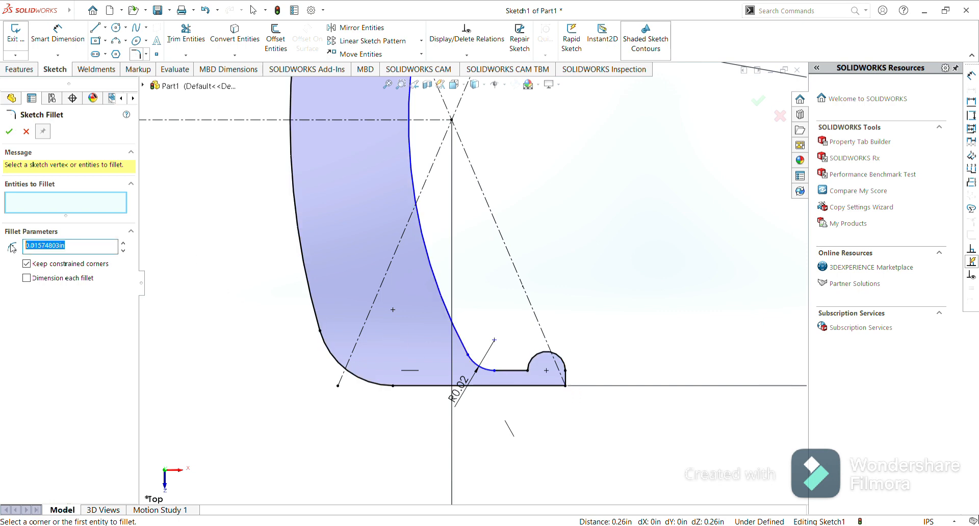
pyautogui.write('01')
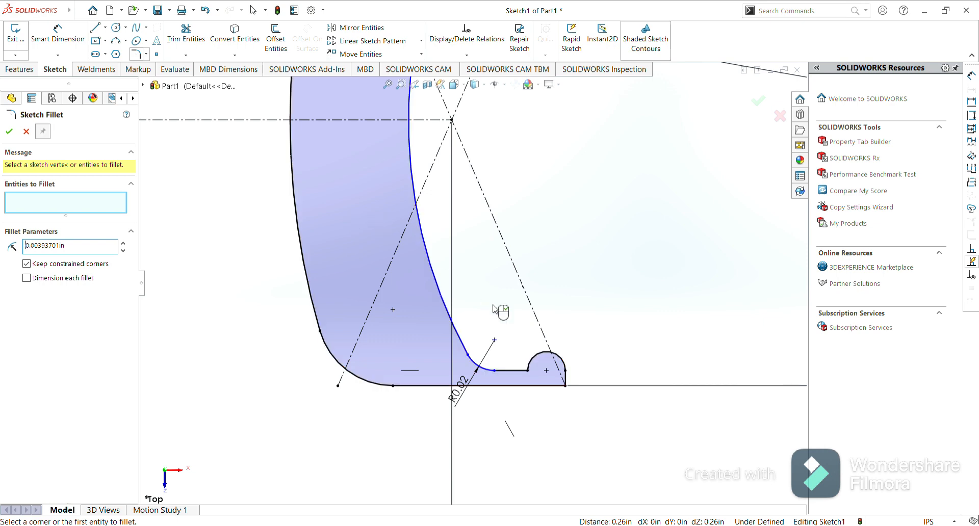
pyautogui.click(565, 386)
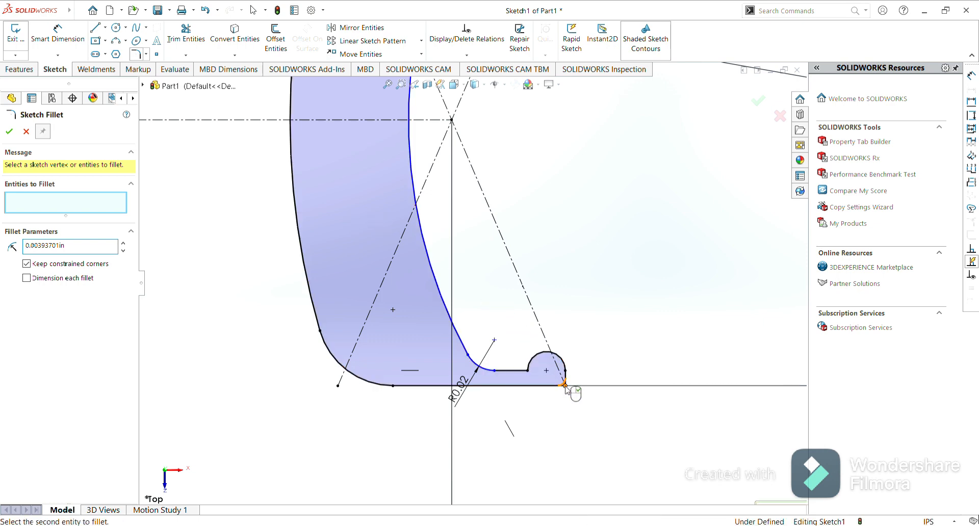
pyautogui.scroll(5, 616, 227)
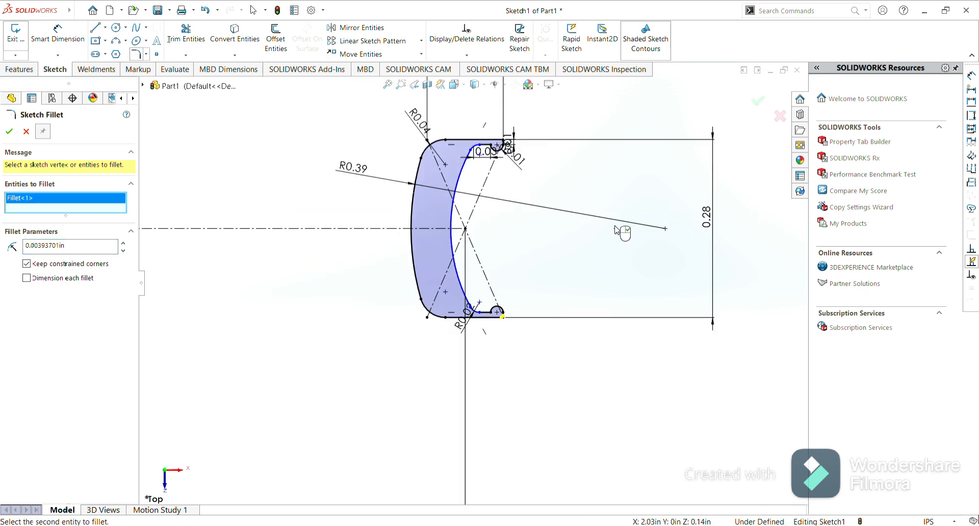
pyautogui.moveTo(615, 226)
pyautogui.mouseDown()
pyautogui.moveTo(584, 191)
pyautogui.moveTo(523, 149)
pyautogui.mouseUp()
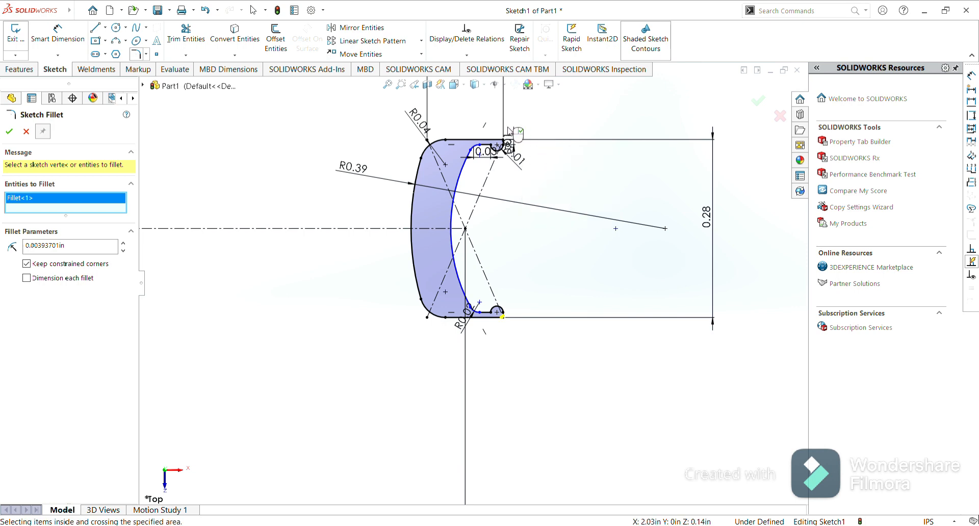
pyautogui.scroll(-4, 509, 131)
pyautogui.scroll(-5, 509, 131)
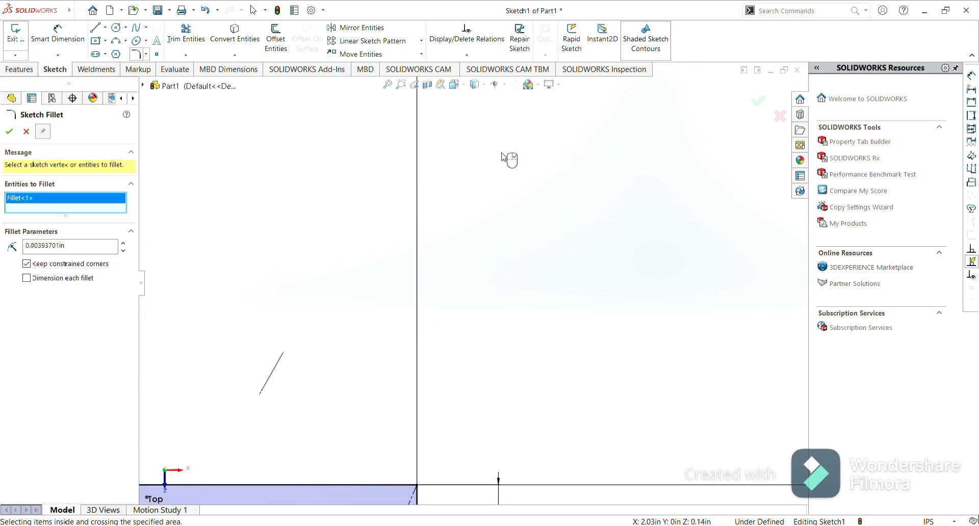
pyautogui.click(417, 486)
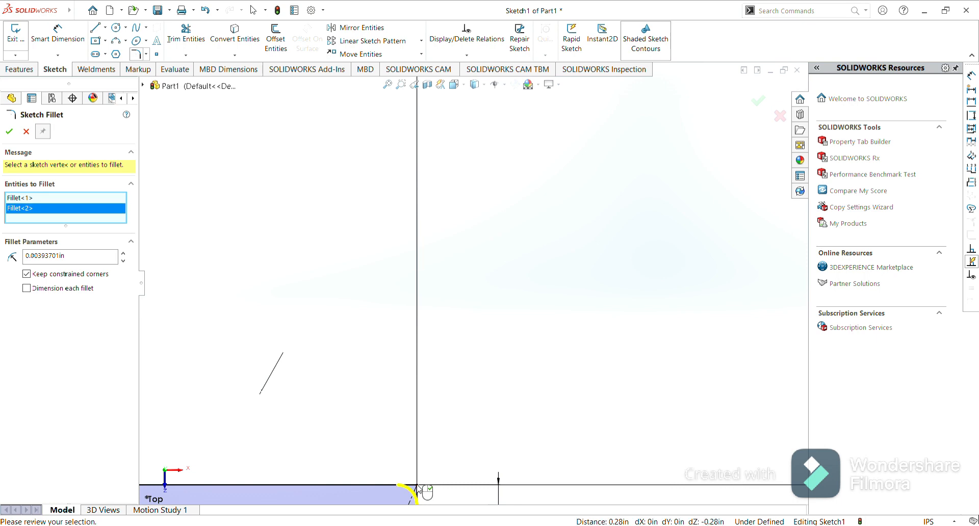
pyautogui.click(9, 132)
pyautogui.scroll(4, 361, 253)
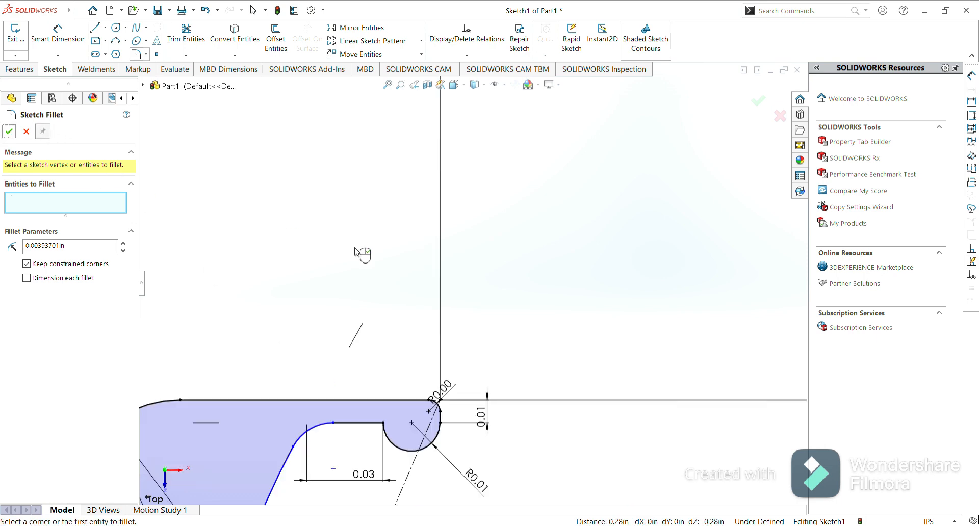
pyautogui.scroll(2, 356, 252)
pyautogui.scroll(2, 356, 252)
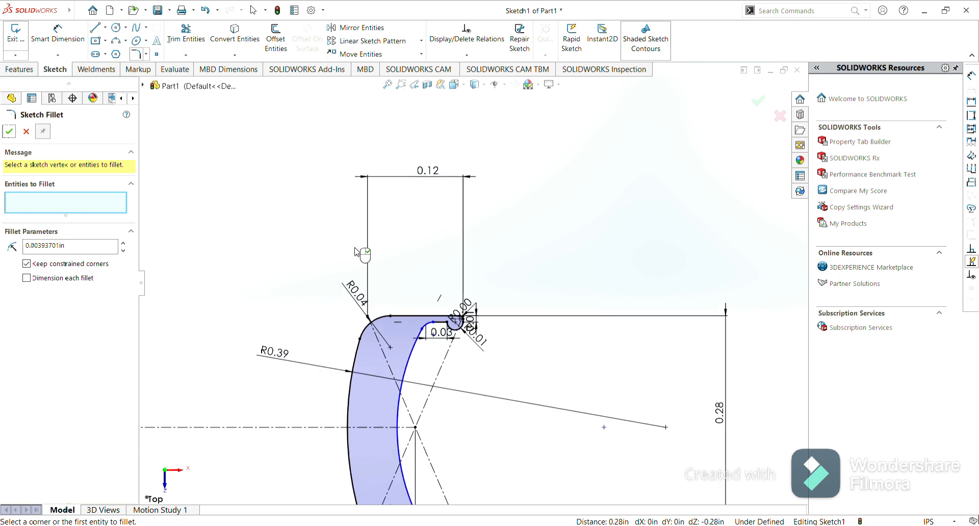
pyautogui.scroll(2, 355, 252)
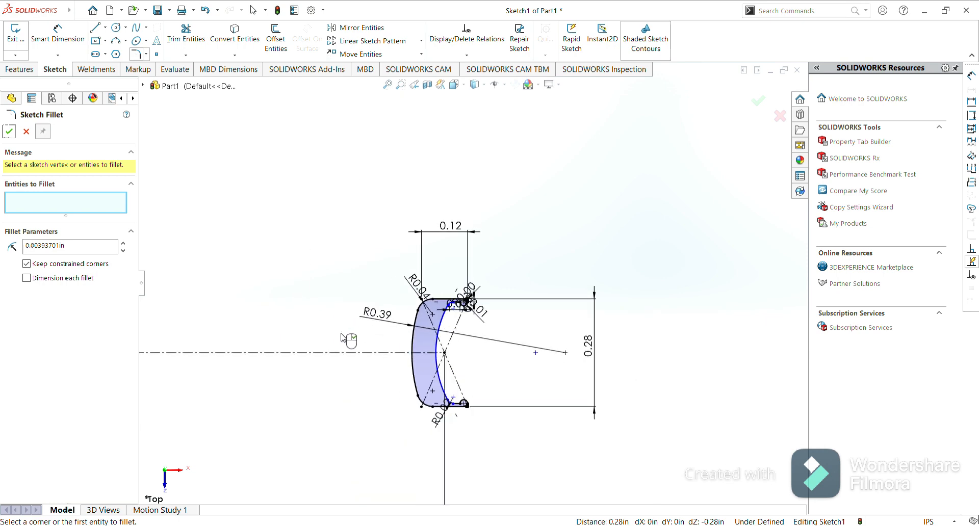
pyautogui.click(10, 131)
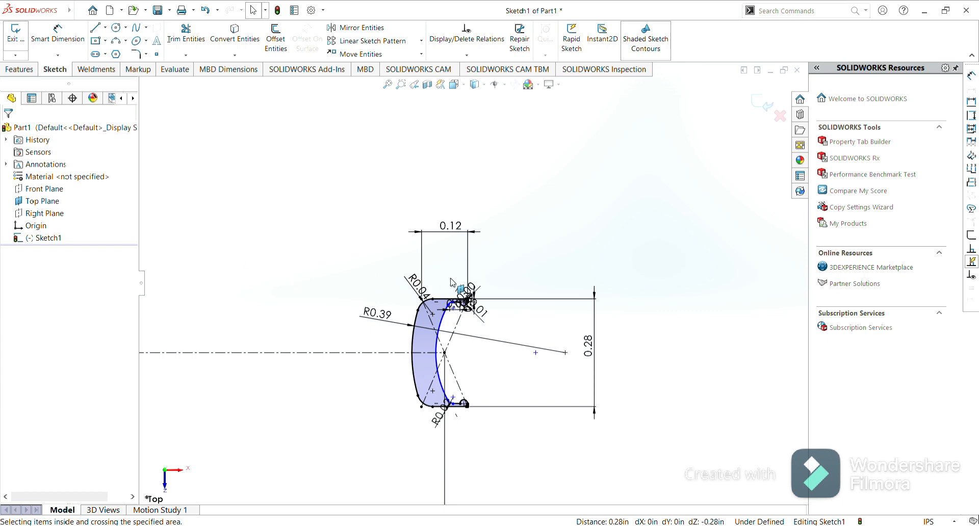
# Offset the outer profile chain 0.5mm inward with Offset Entities, reversing the offset direction.
pyautogui.click(431, 348)
pyautogui.click(276, 39)
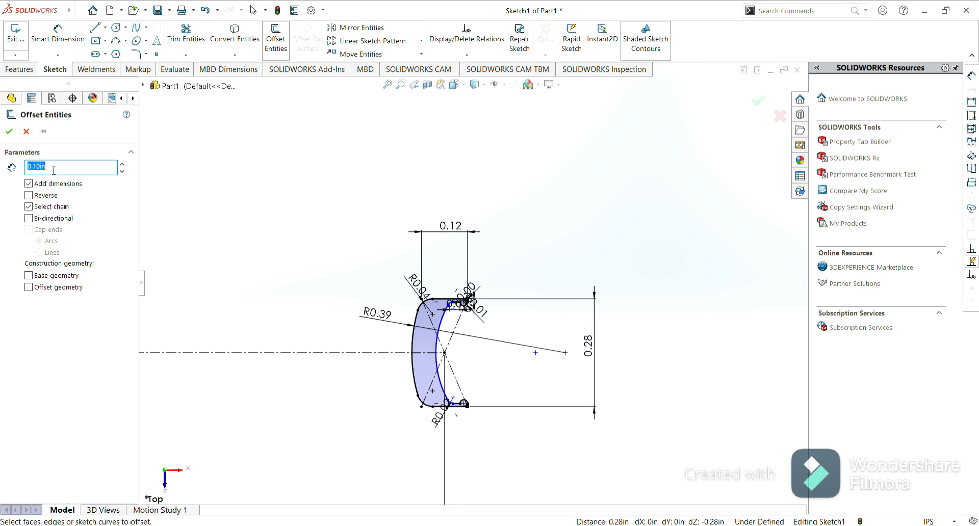
pyautogui.press('BackSpace')
pyautogui.write('0.5mm')
pyautogui.press('Return')
pyautogui.click(414, 322)
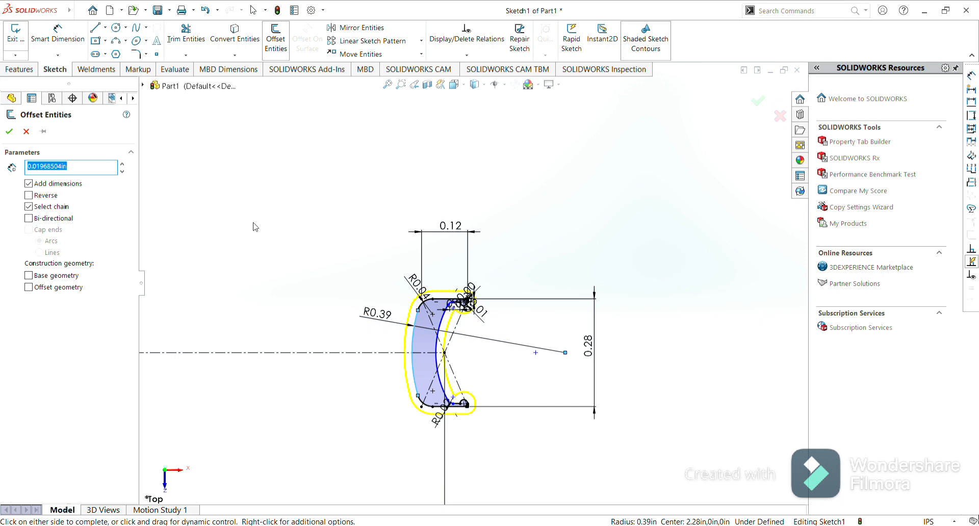
pyautogui.click(29, 196)
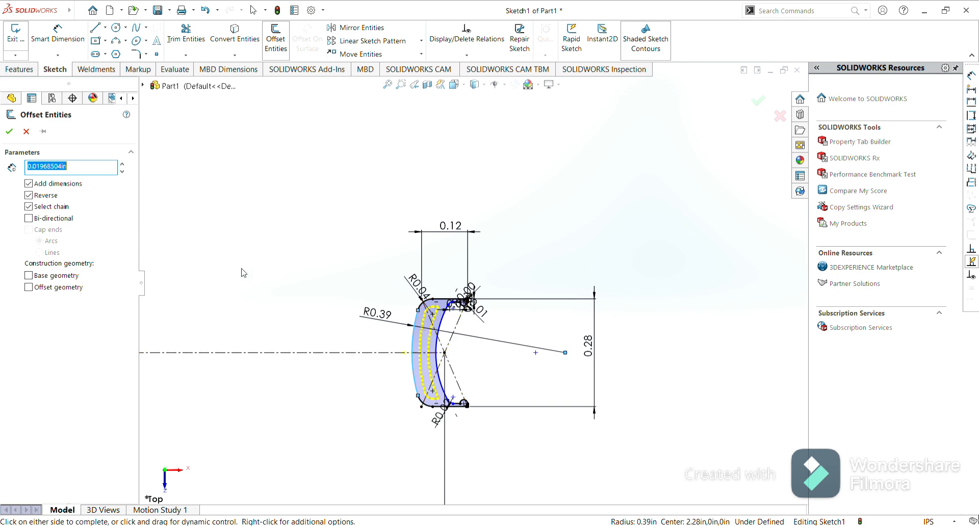
pyautogui.click(10, 134)
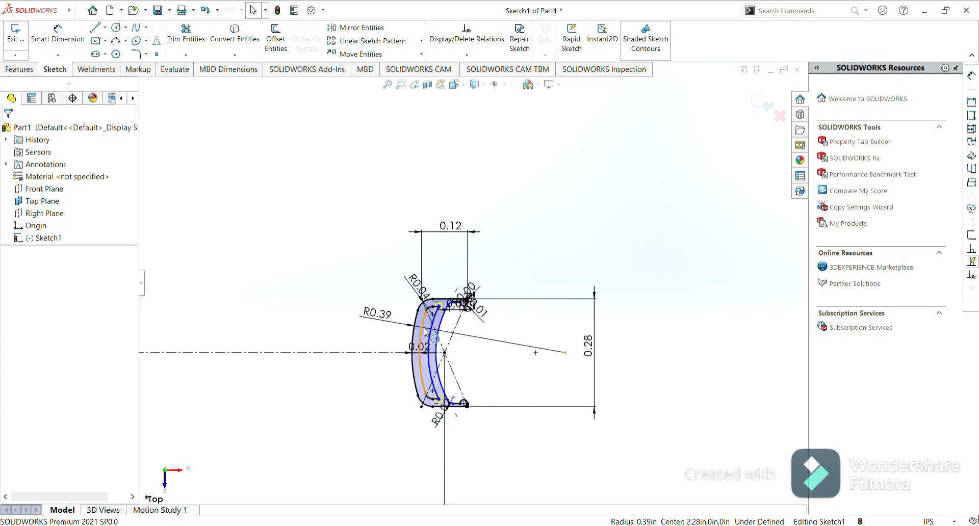
pyautogui.click(294, 275)
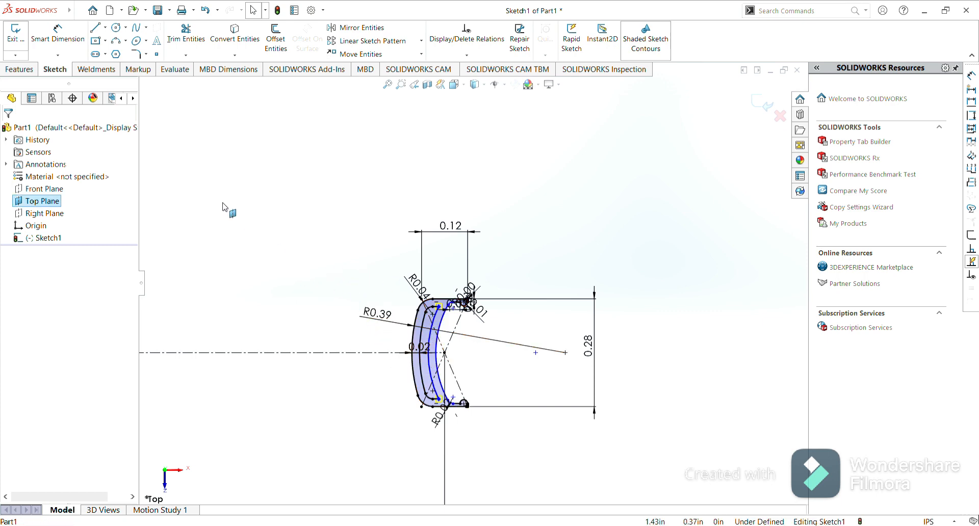
pyautogui.click(21, 69)
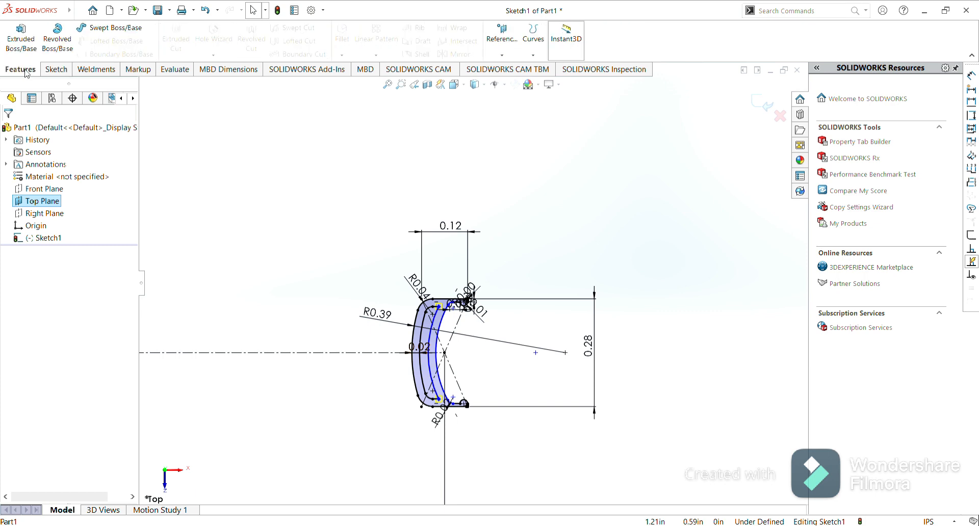
pyautogui.click(62, 45)
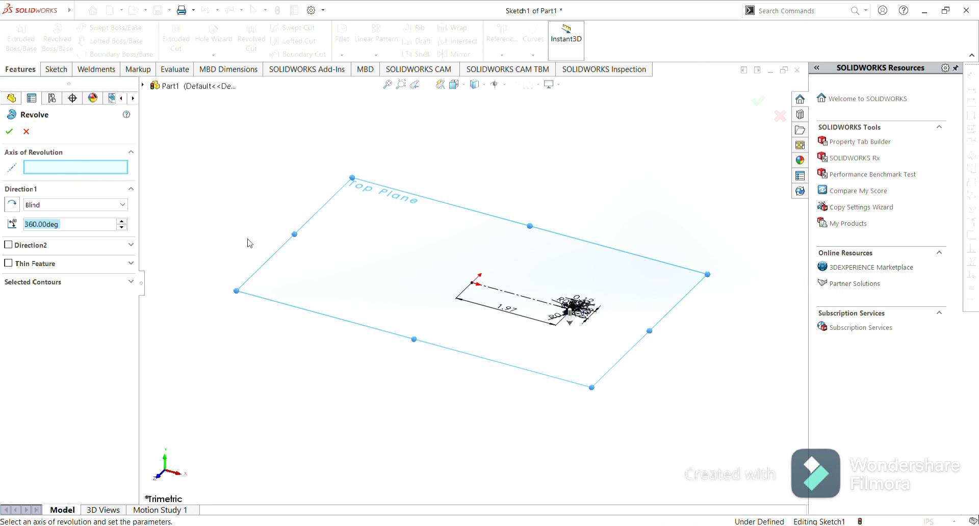
pyautogui.click(27, 132)
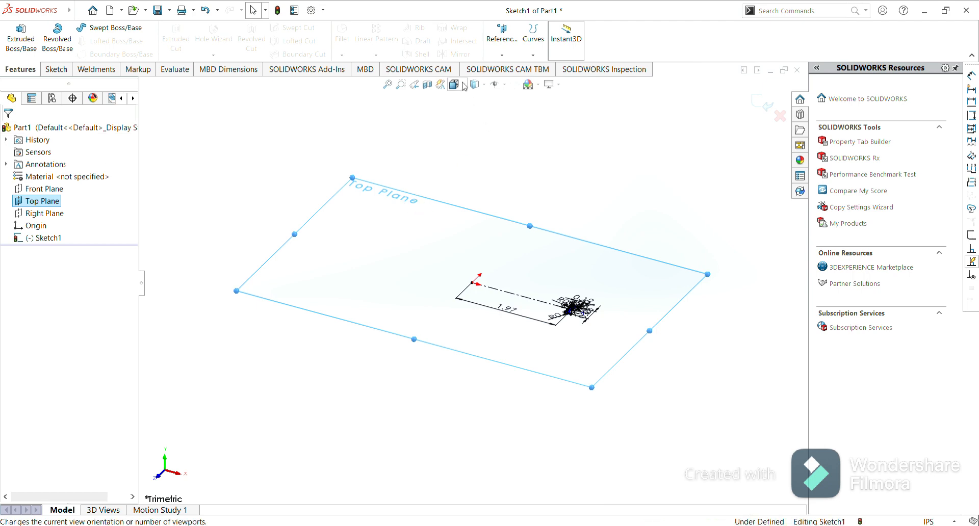
pyautogui.hotkey('ctrl', '5')
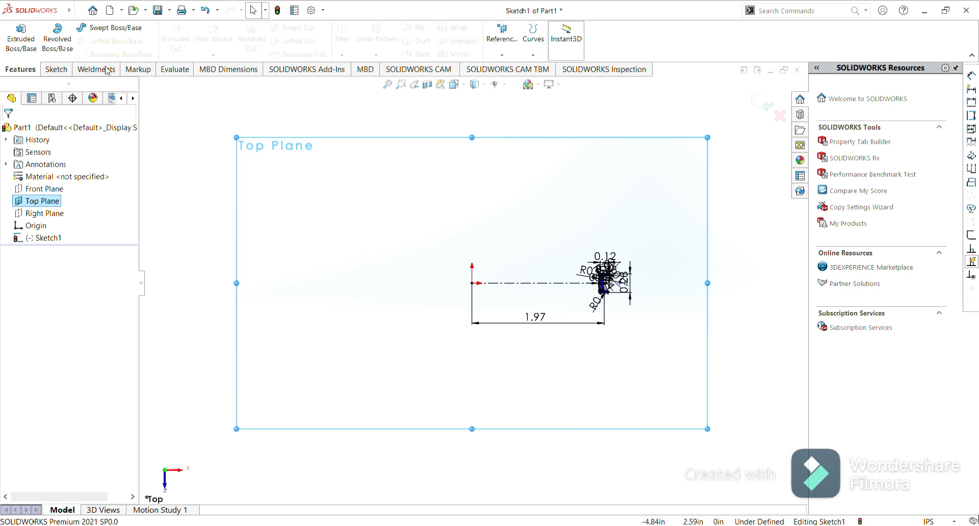
# Draw a vertical centerline from the origin upward, about 1.04 in long.
pyautogui.click(57, 69)
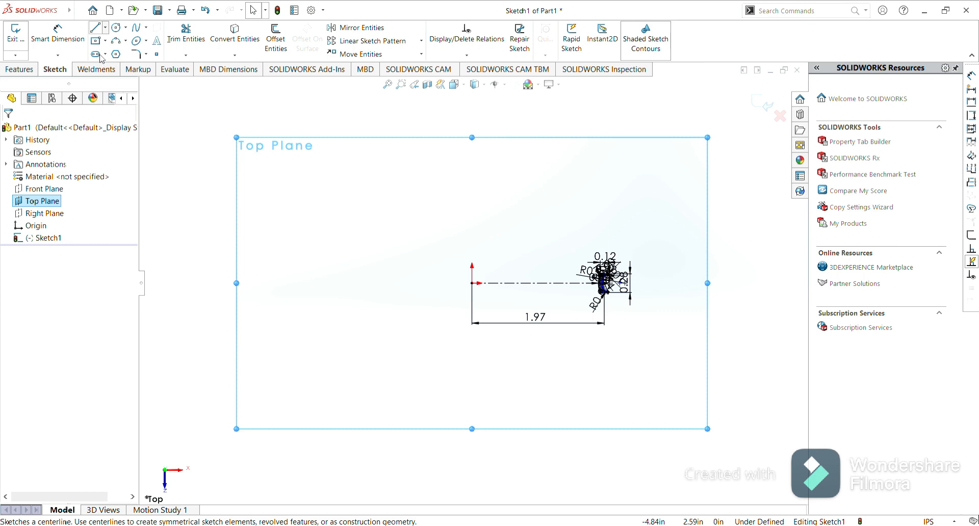
pyautogui.click(100, 55)
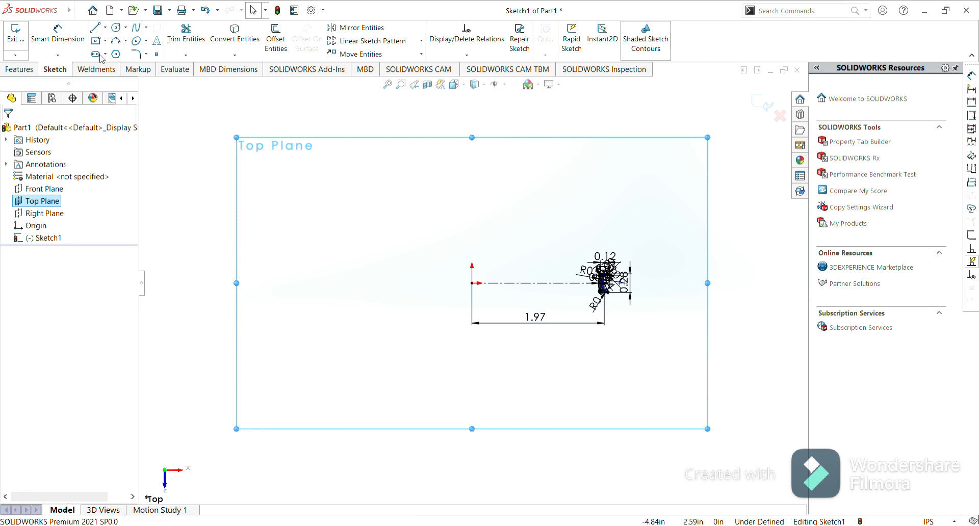
pyautogui.click(472, 283)
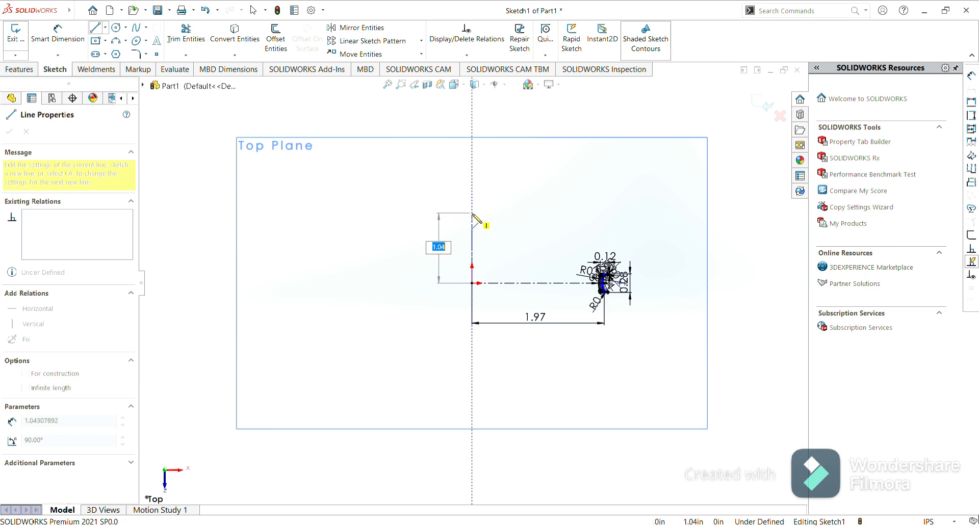
pyautogui.click(472, 213)
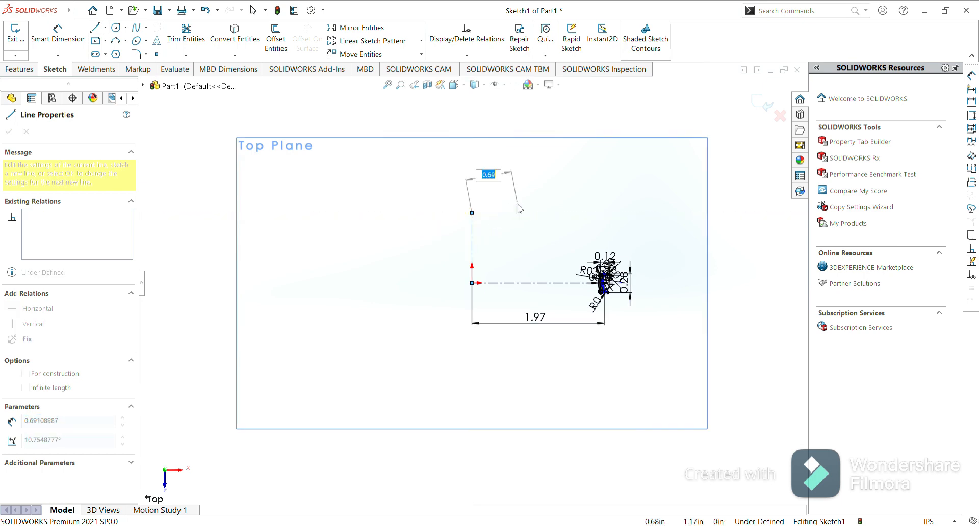
pyautogui.press('Escape')
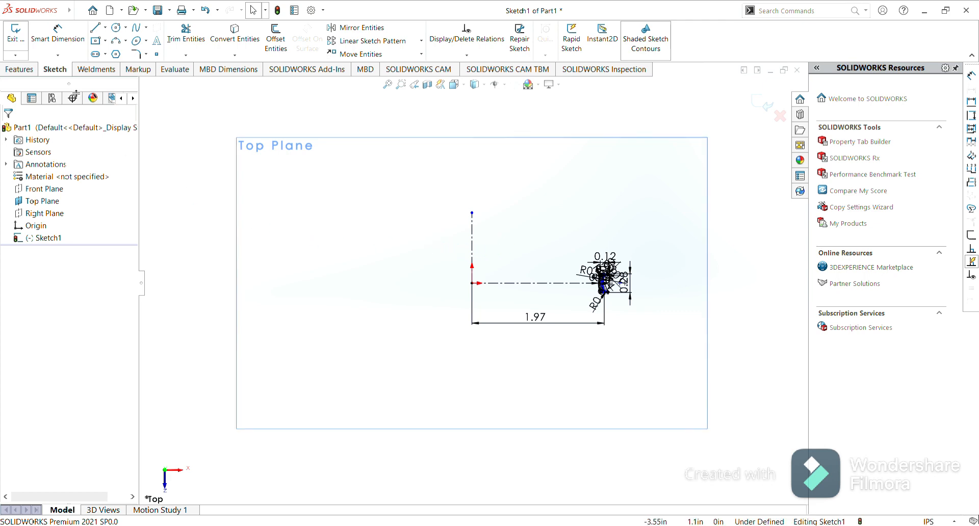
# Revolve the rim cross-section sketch a full 360° about the vertical centerline.
pyautogui.click(24, 74)
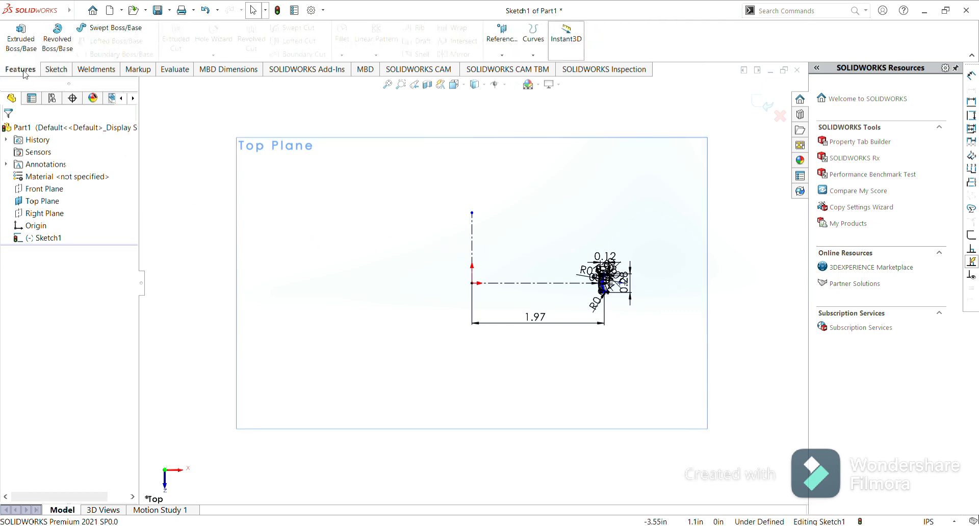
pyautogui.click(57, 43)
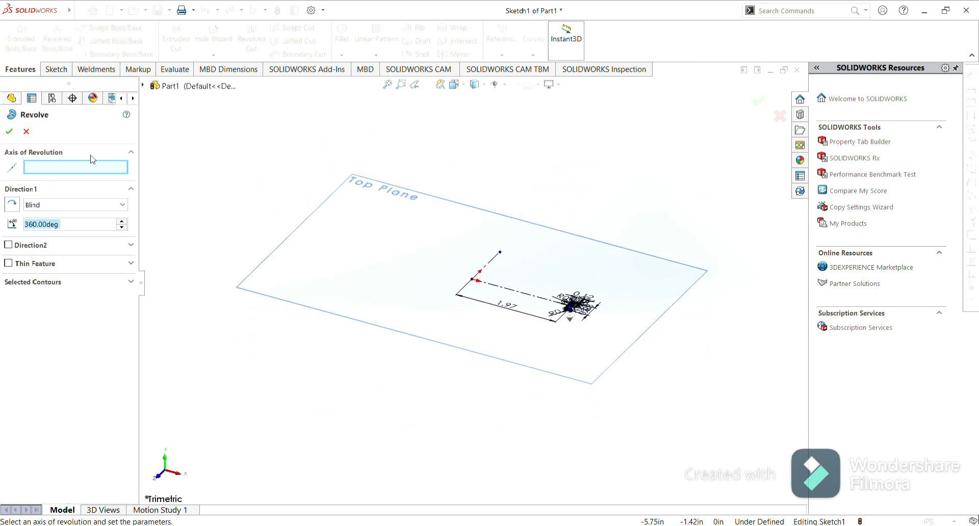
pyautogui.click(491, 264)
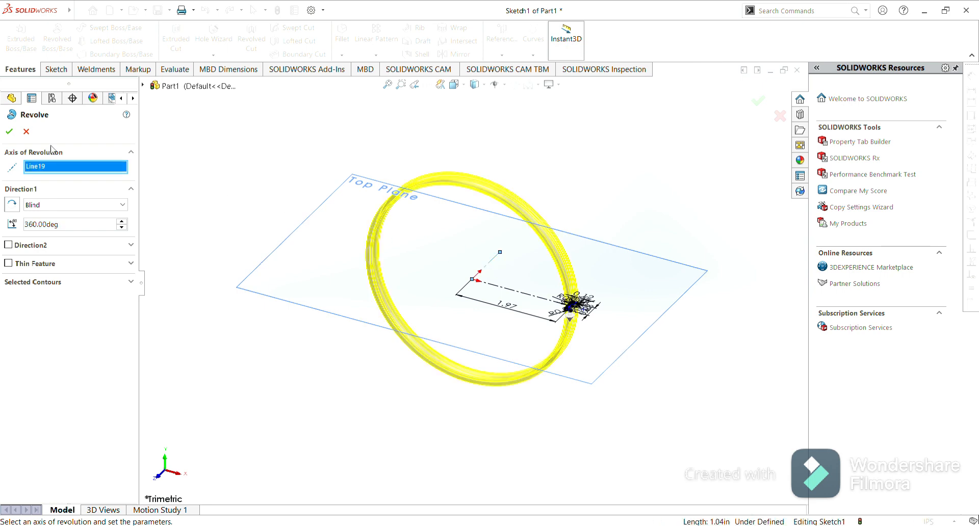
pyautogui.click(10, 132)
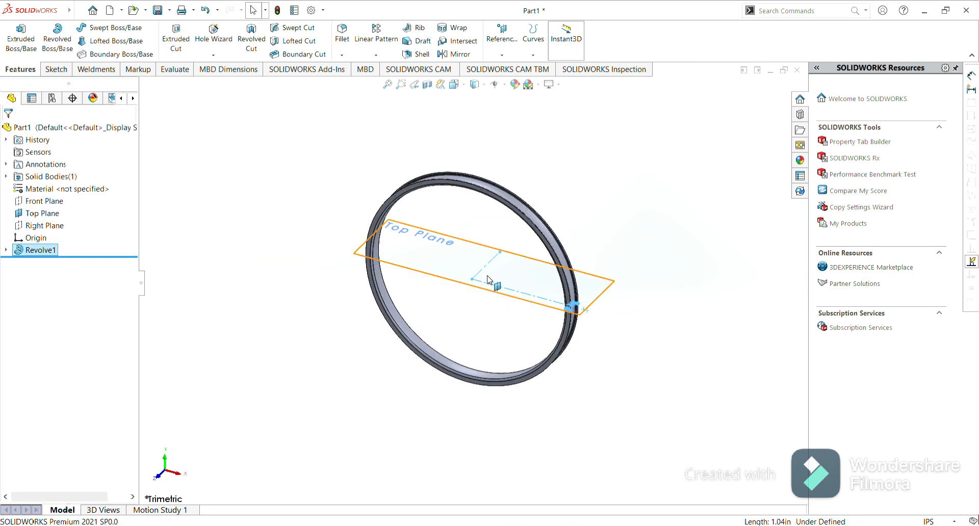
# Examine the rim's profile through a section view cut along the Right Plane, then close the section view.
pyautogui.click(312, 319)
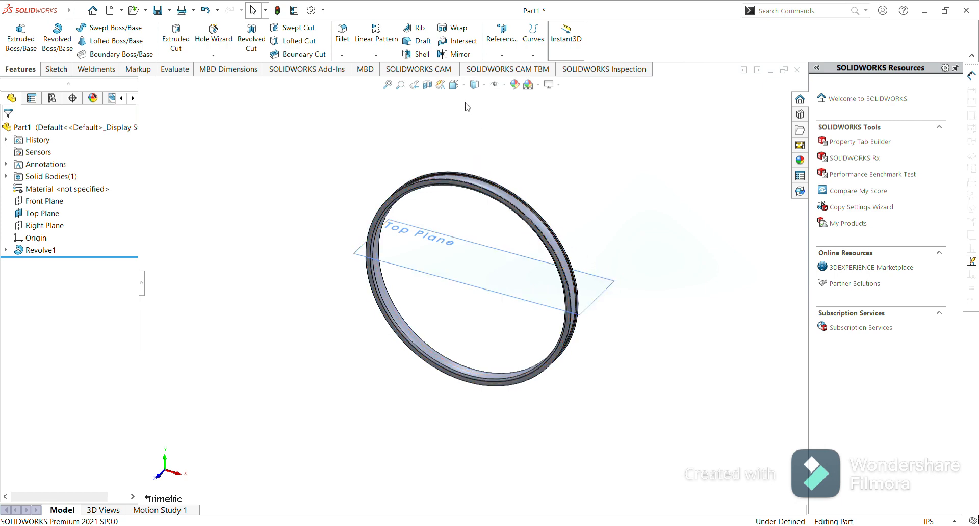
pyautogui.click(428, 85)
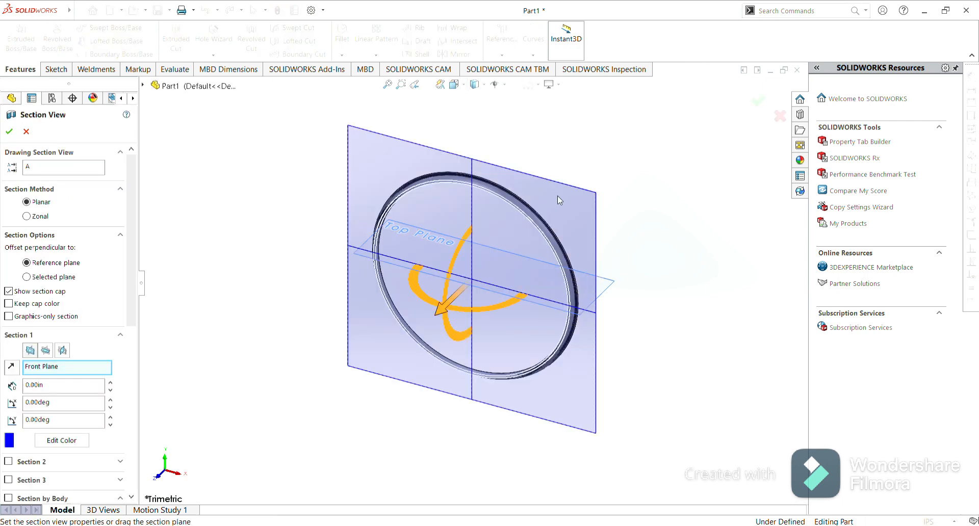
pyautogui.click(62, 350)
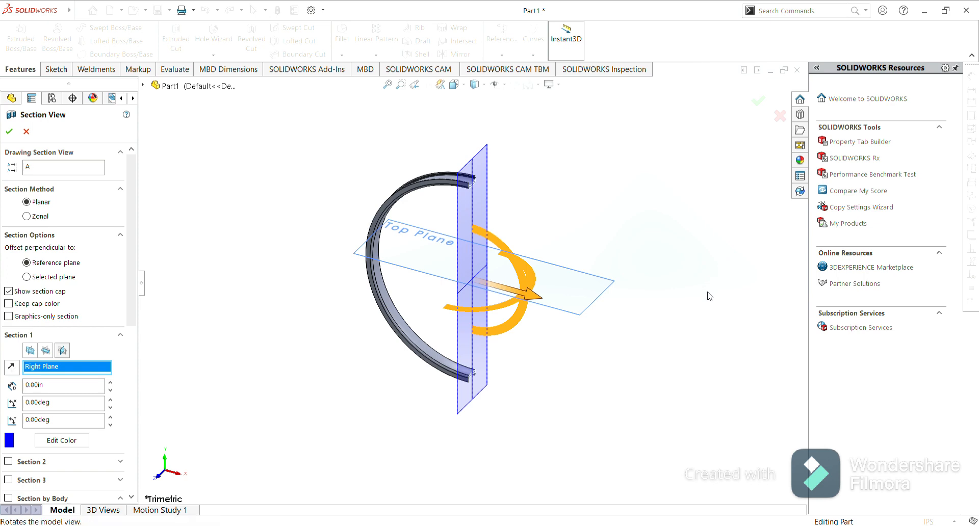
pyautogui.moveTo(577, 225); pyautogui.dragTo(475, 221, button='middle')
pyautogui.scroll(-6, 500, 210)
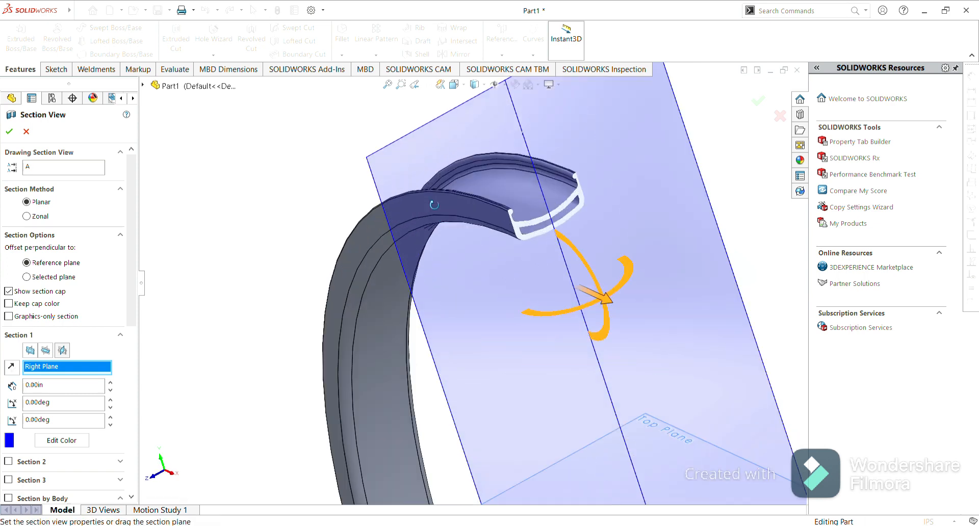
pyautogui.moveTo(658, 254); pyautogui.dragTo(677, 217, button='middle')
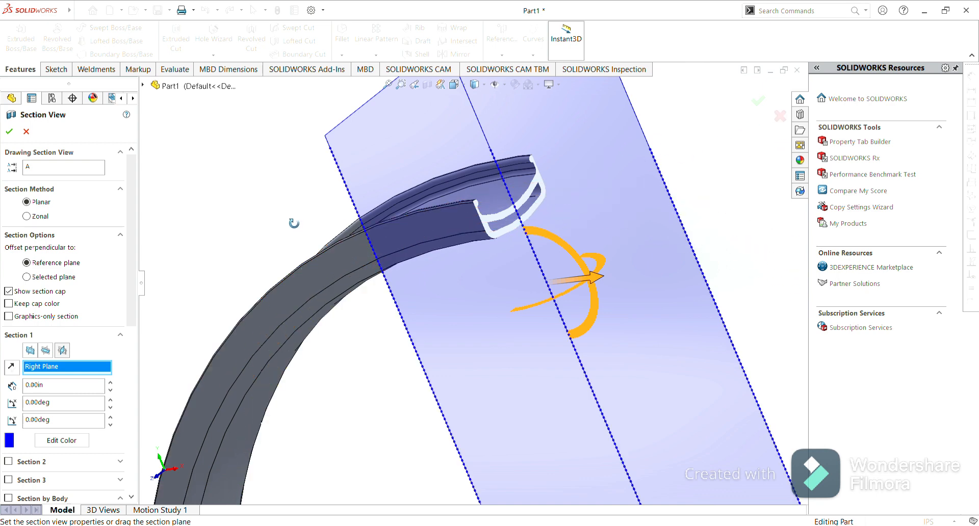
pyautogui.click(26, 133)
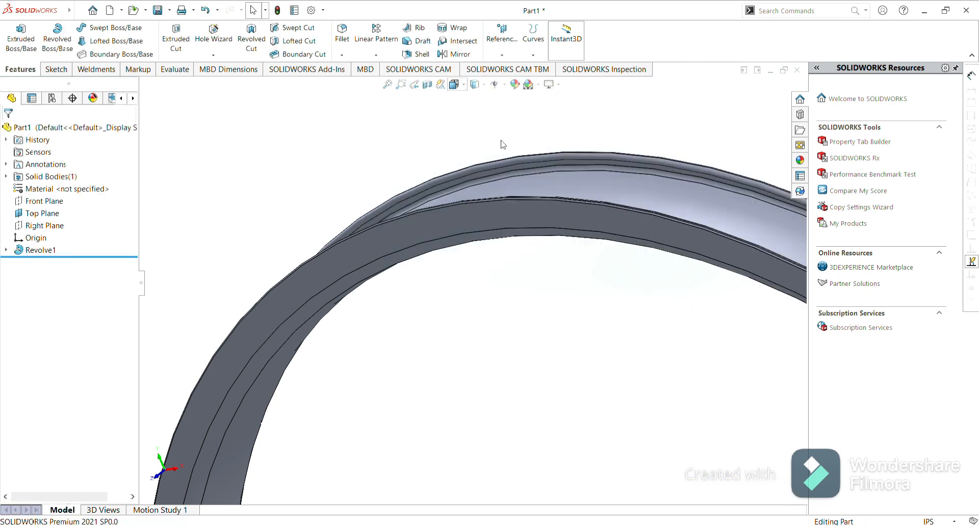
# Start a new sketch on the Front Plane.
pyautogui.hotkey('ctrl', '1')
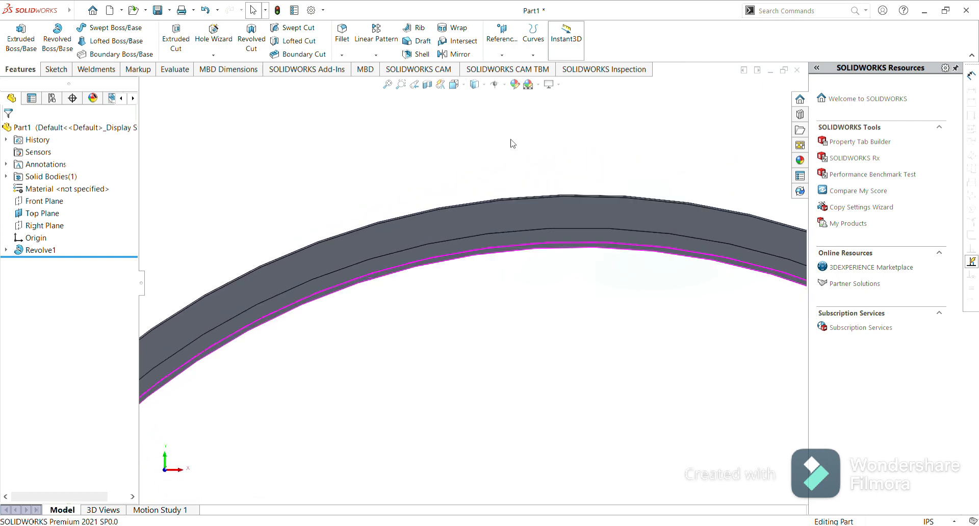
pyautogui.scroll(10, 599, 375)
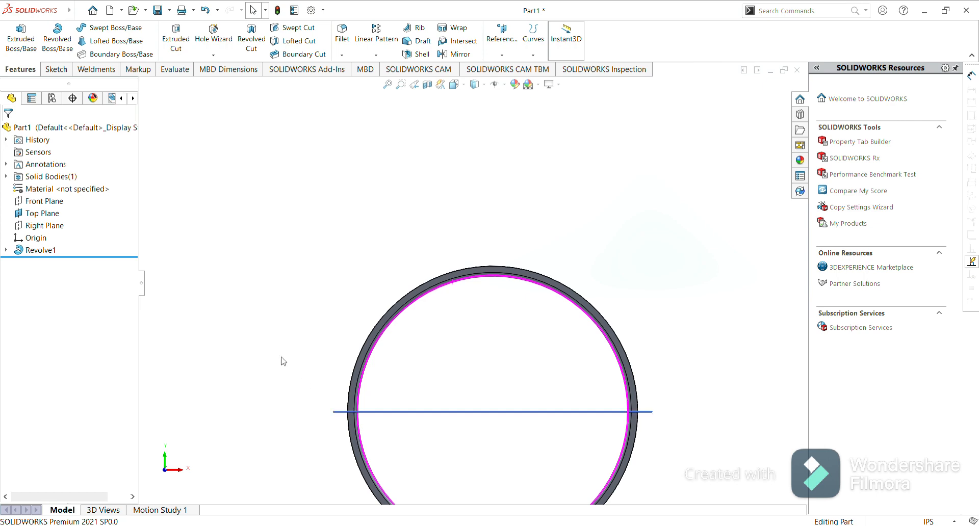
pyautogui.click(49, 214)
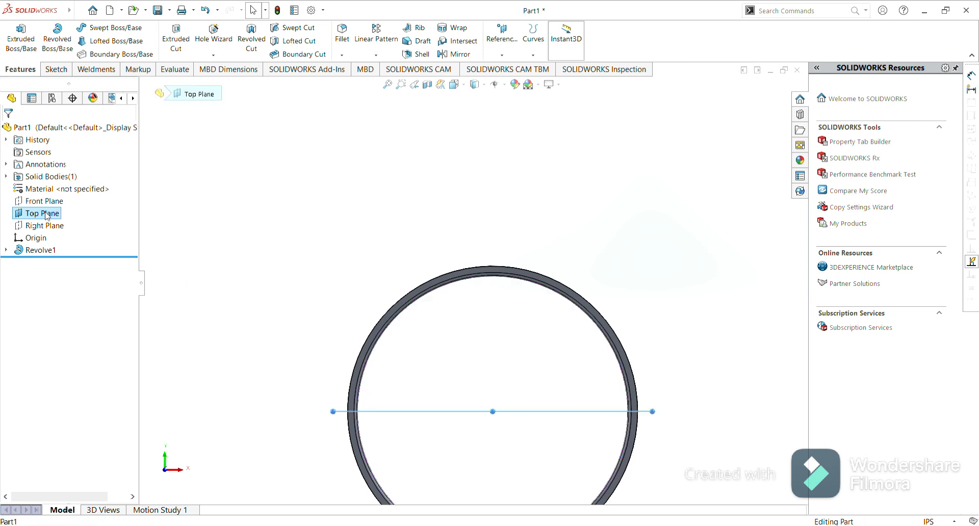
pyautogui.press('Escape')
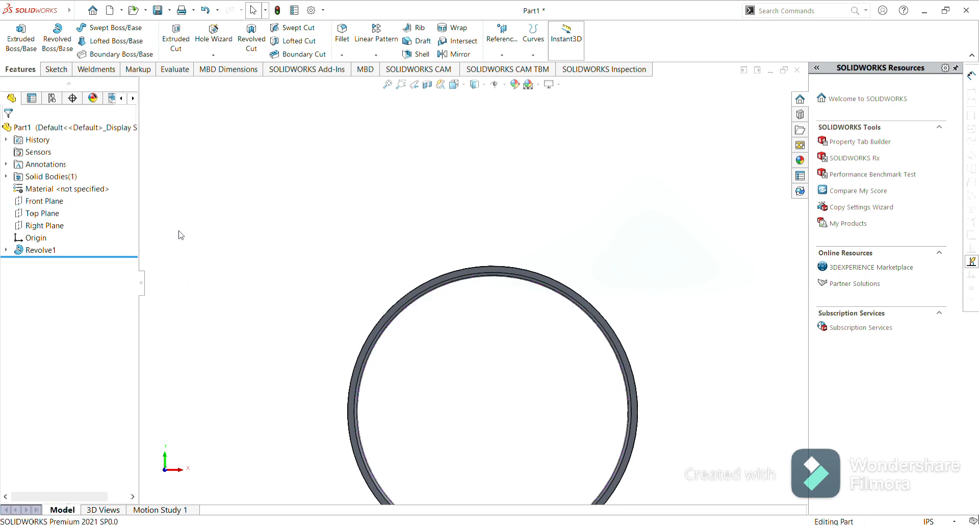
pyautogui.click(54, 204)
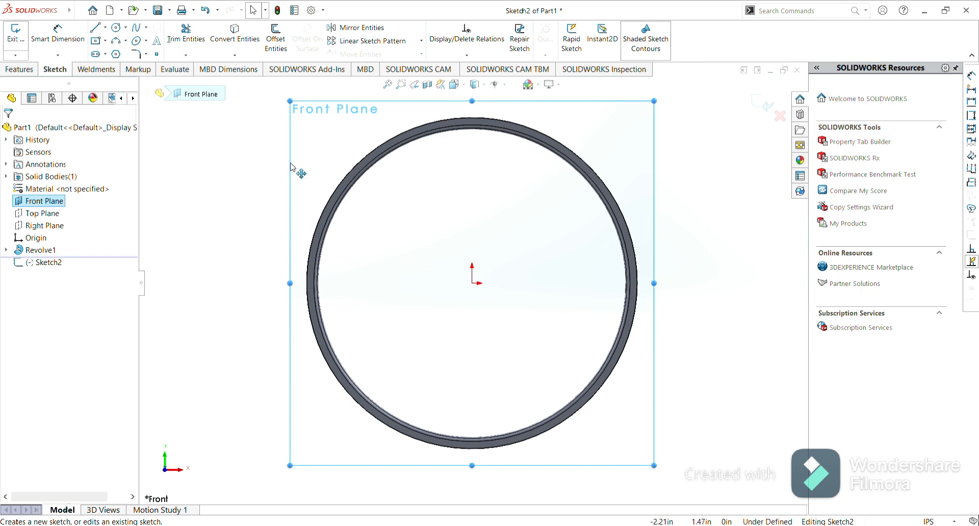
pyautogui.click(117, 29)
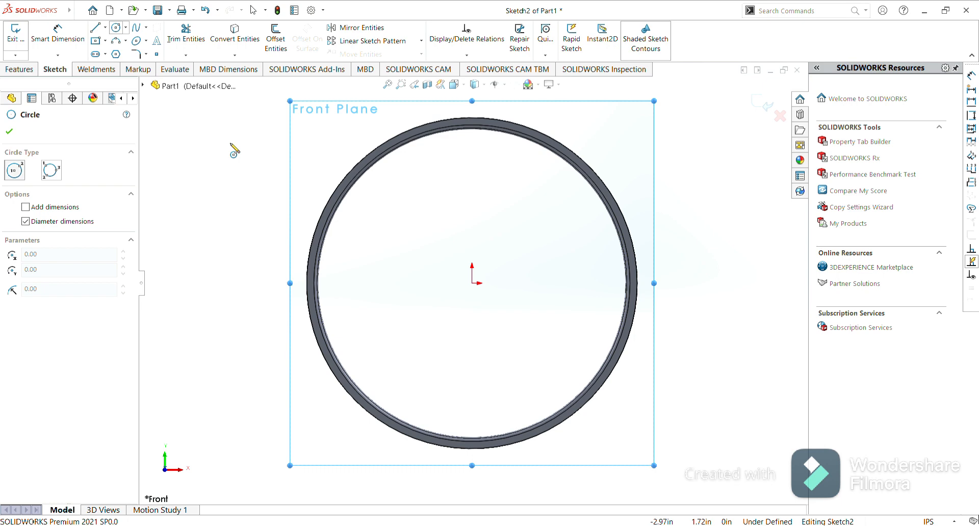
pyautogui.click(471, 283)
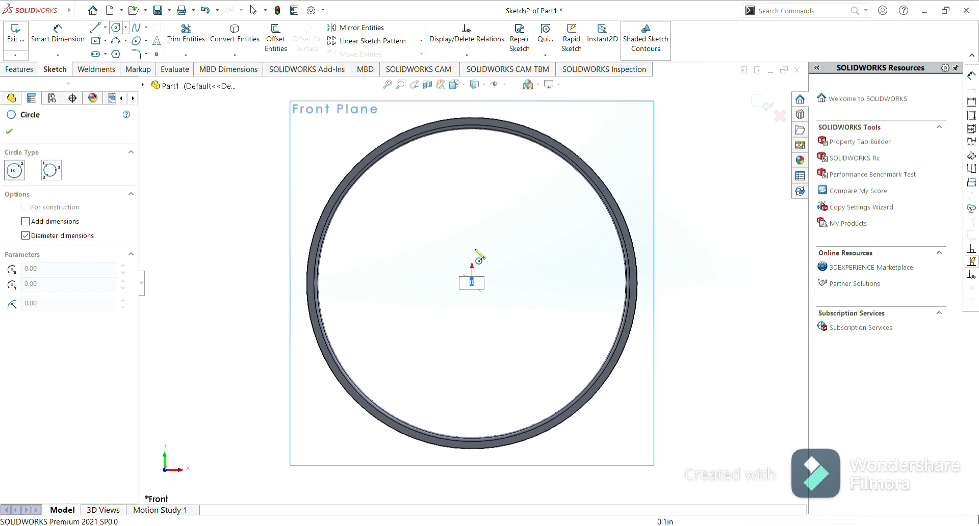
pyautogui.press('Escape')
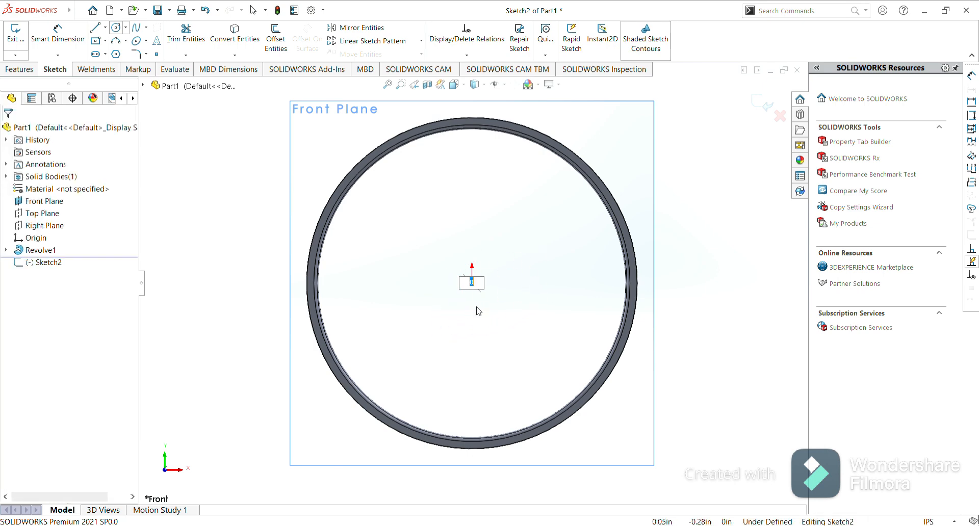
# Draw a circle centered on the origin with a 10 mm diameter.
pyautogui.click(116, 27)
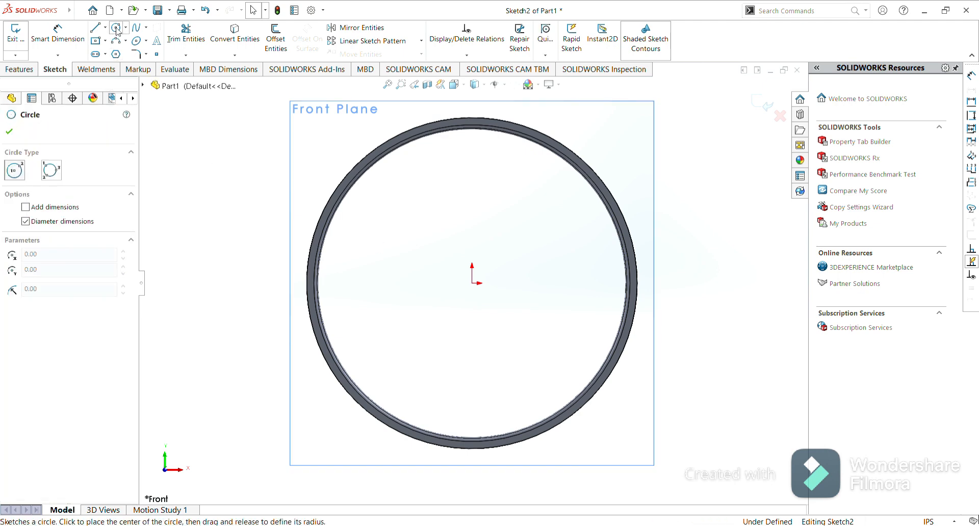
pyautogui.click(472, 283)
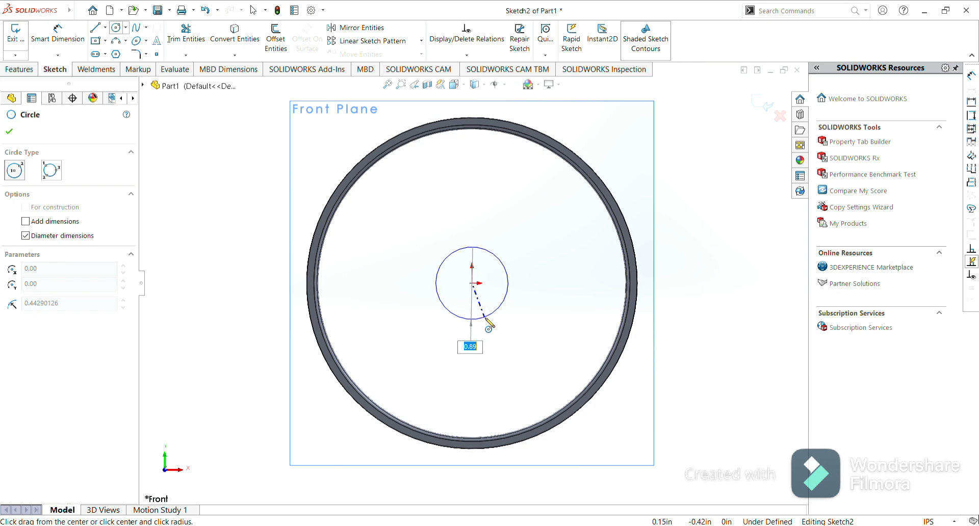
pyautogui.write('10mm')
pyautogui.press('Return')
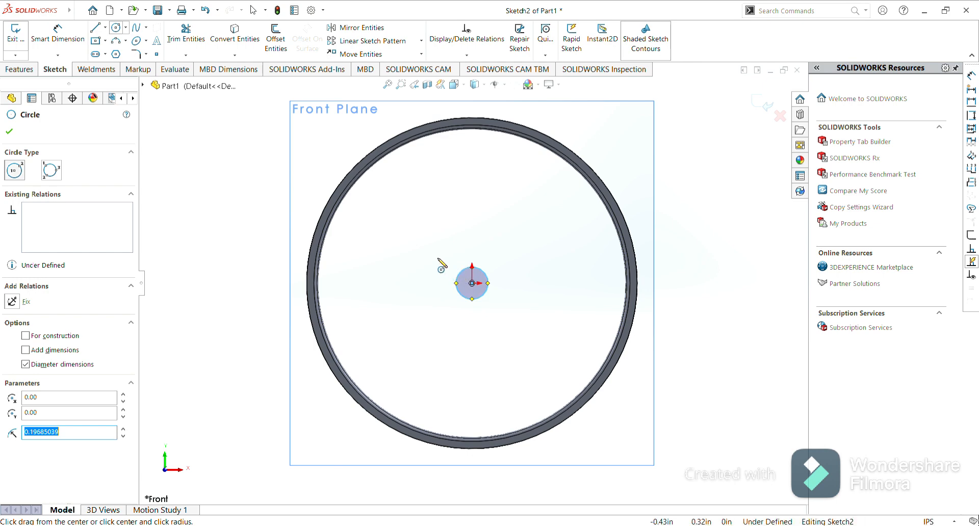
pyautogui.click(10, 131)
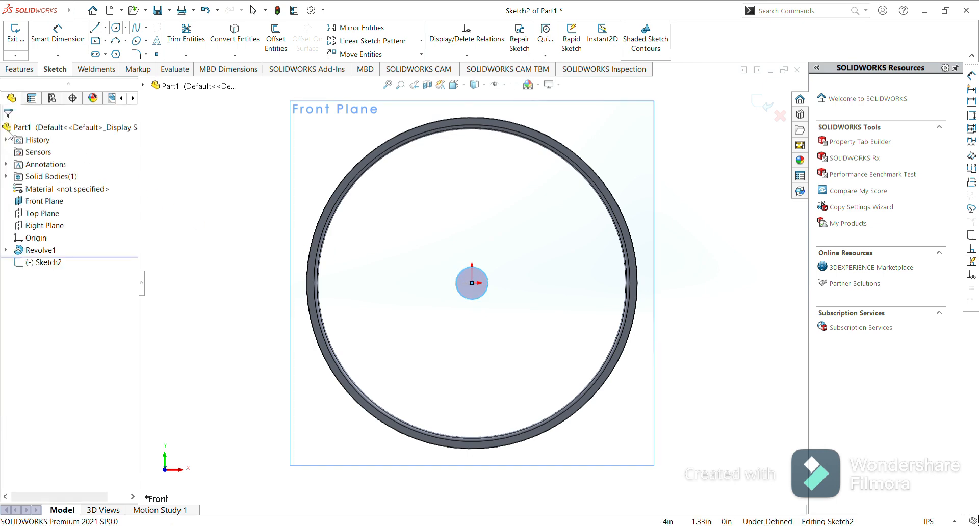
# Add a diameter dimension to the hub circle and close the dimension tool.
pyautogui.click(58, 45)
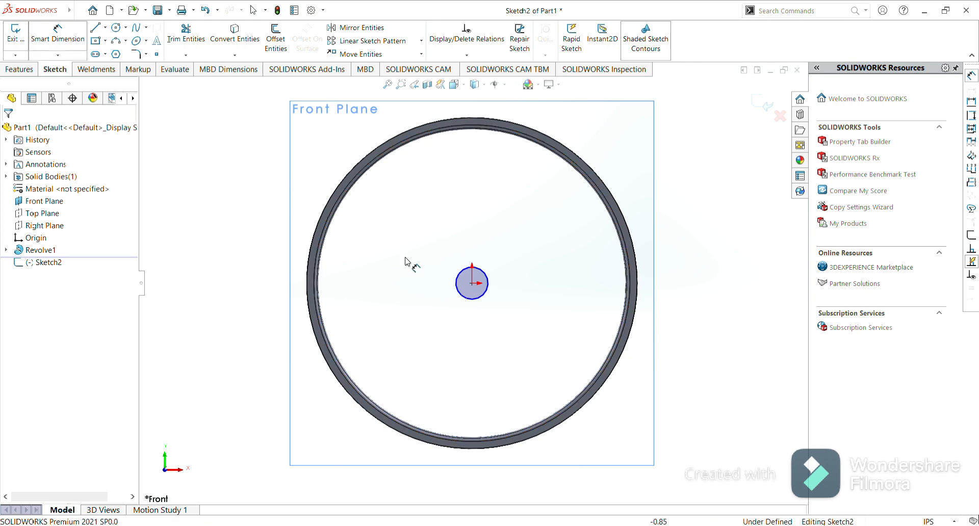
pyautogui.click(464, 272)
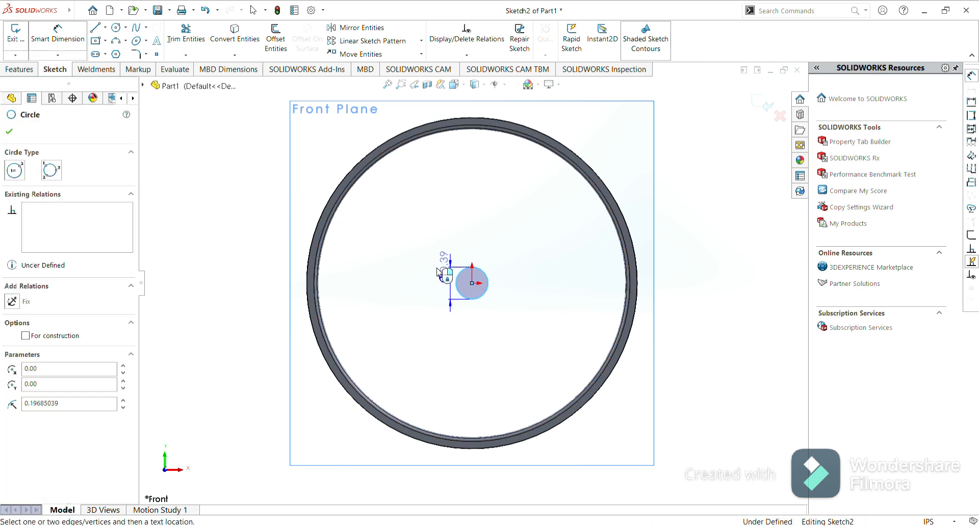
pyautogui.click(408, 278)
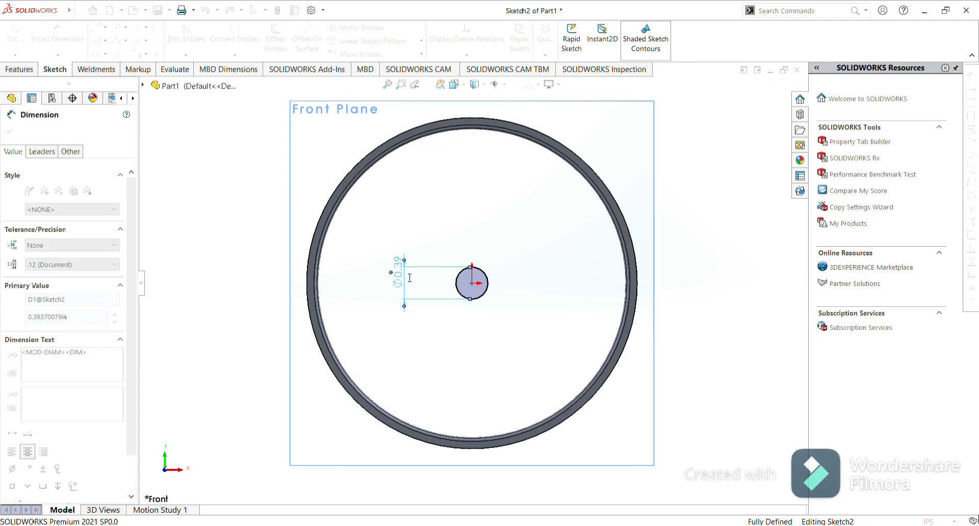
pyautogui.press('Return')
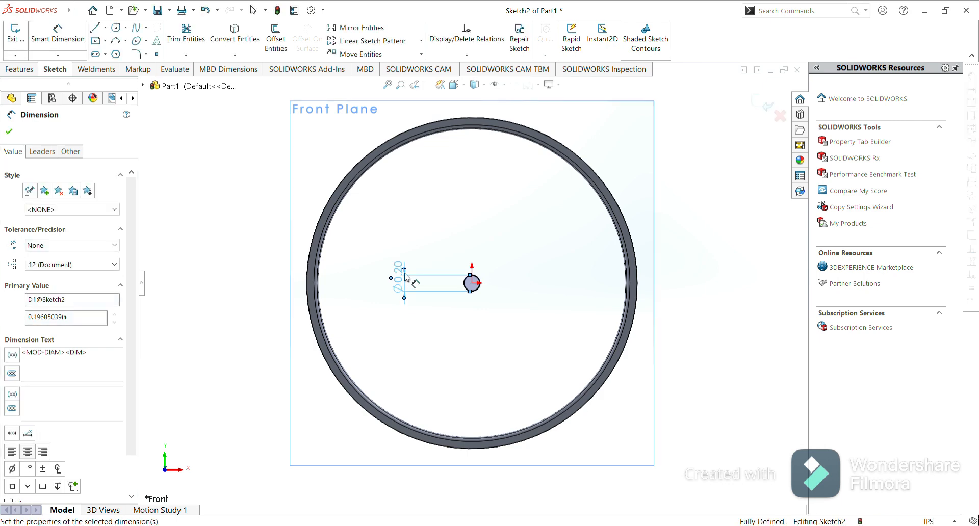
pyautogui.click(8, 132)
pyautogui.press('Escape')
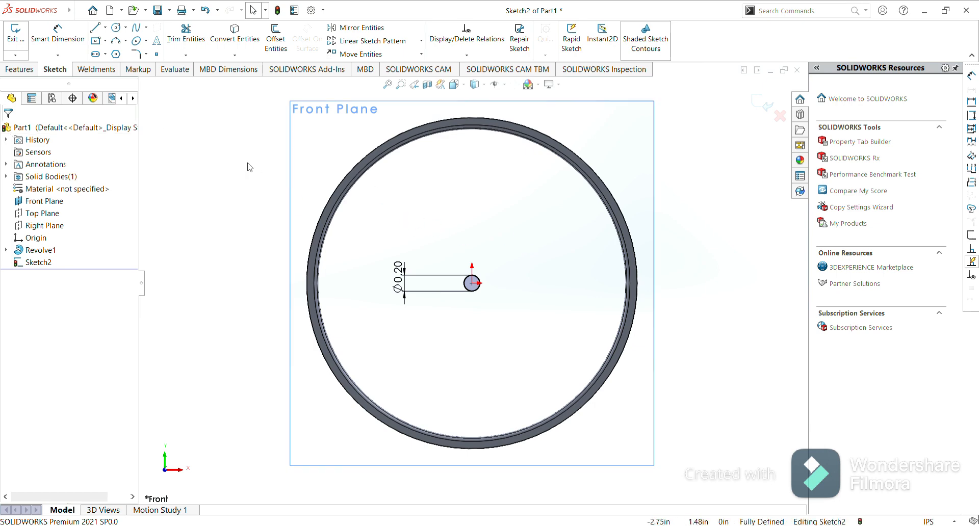
# Extrude the hub circle 20 mm with a Mid Plane end condition.
pyautogui.click(33, 72)
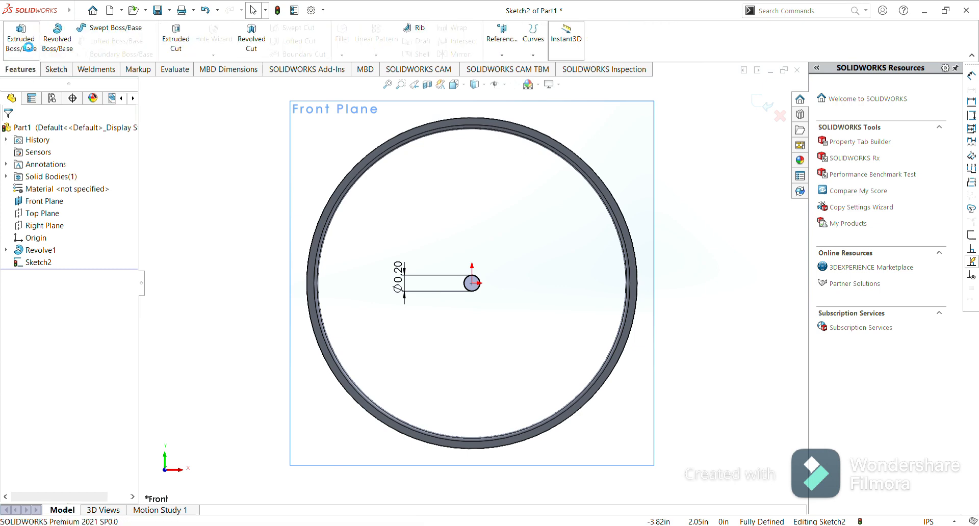
pyautogui.click(28, 47)
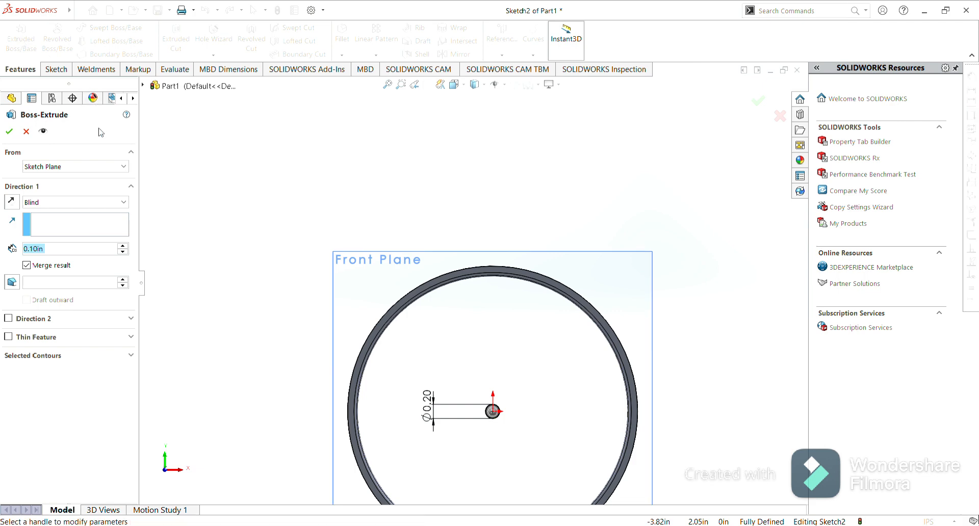
pyautogui.click(117, 207)
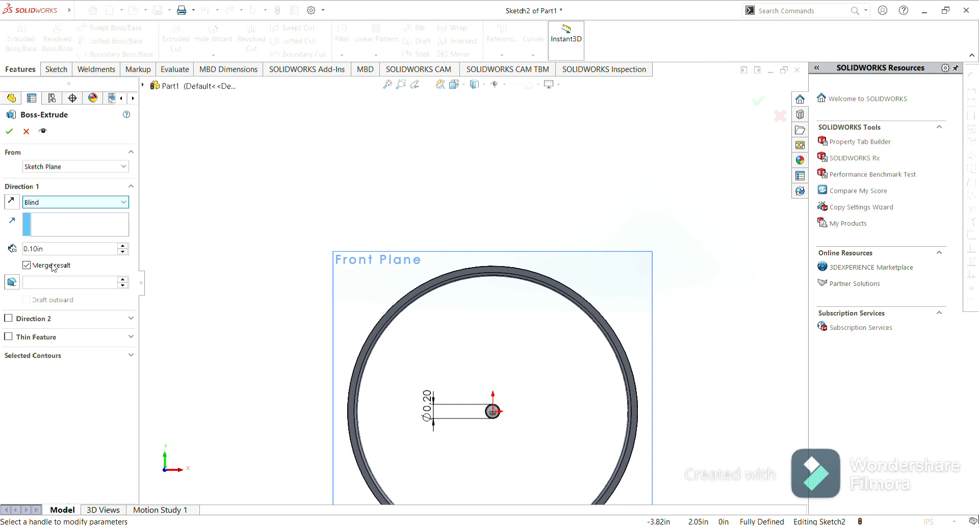
pyautogui.press('m')
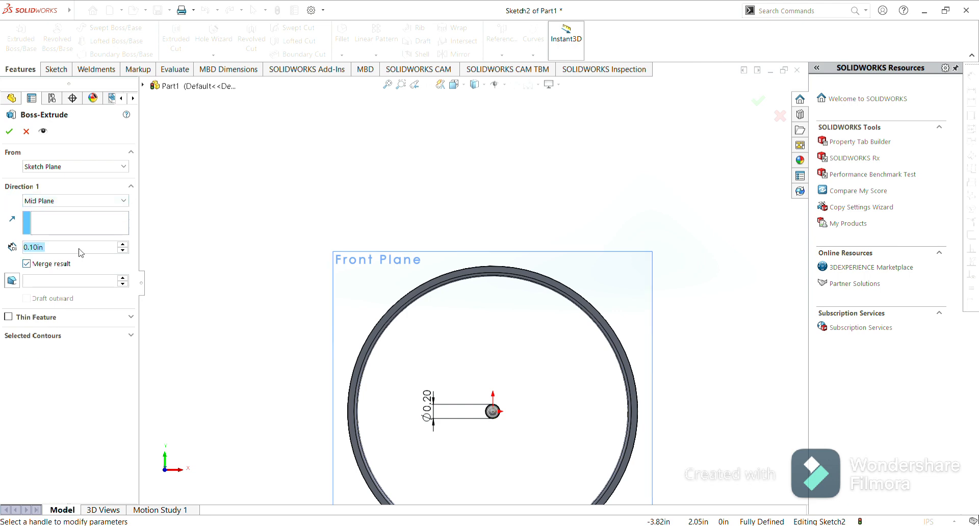
pyautogui.press('BackSpace')
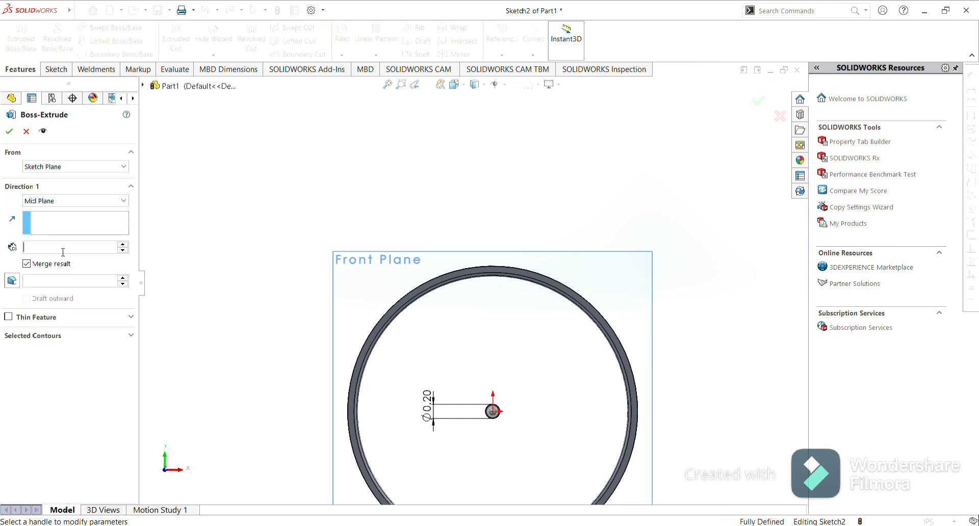
pyautogui.write('20mm')
pyautogui.press('Return')
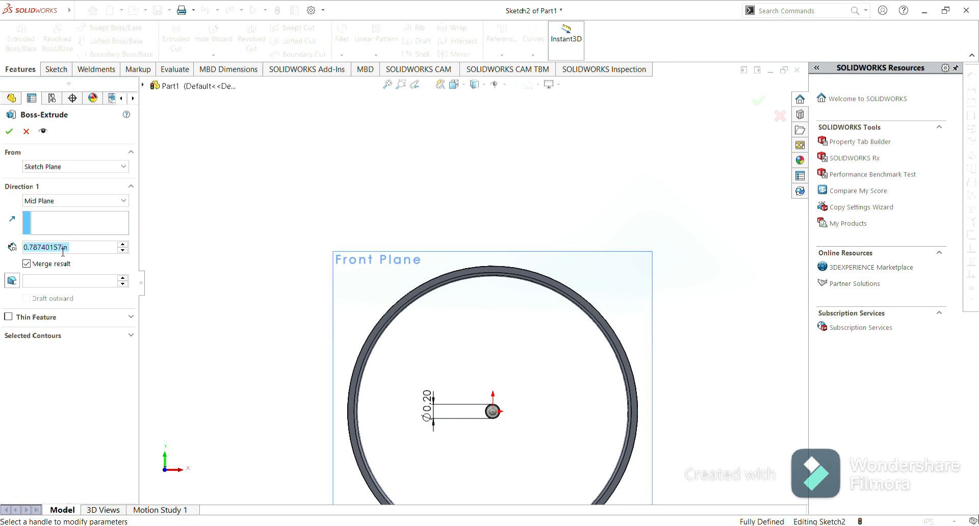
pyautogui.click(9, 131)
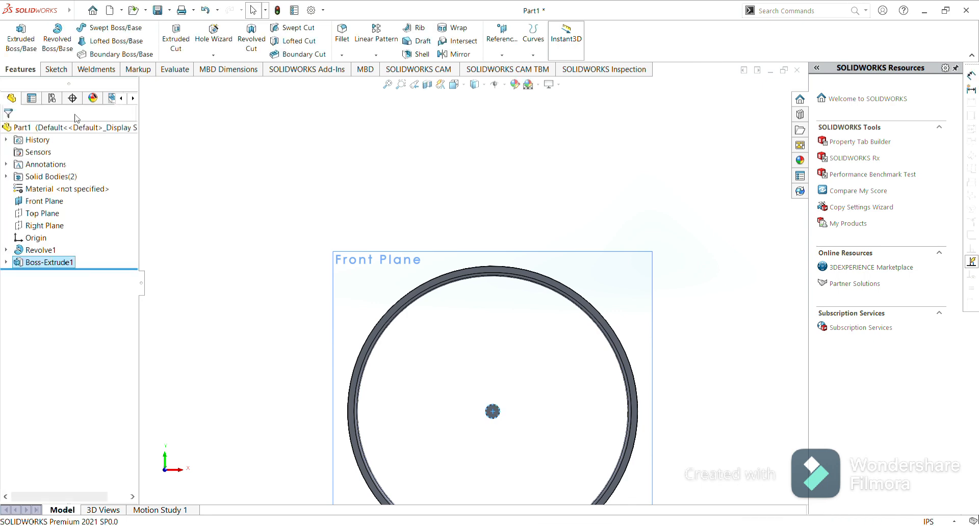
pyautogui.click(610, 178)
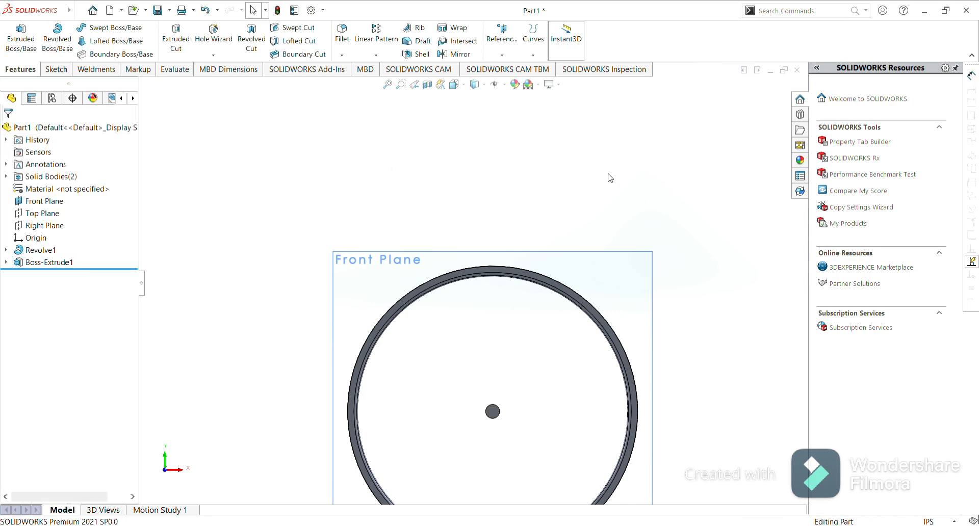
# Start a sketch on the Front Plane, viewed normal to it, and draw a 10 mm diameter circle centered on the origin.
pyautogui.middleClick(659, 225)
pyautogui.moveTo(609, 250); pyautogui.dragTo(544, 357, button='middle')
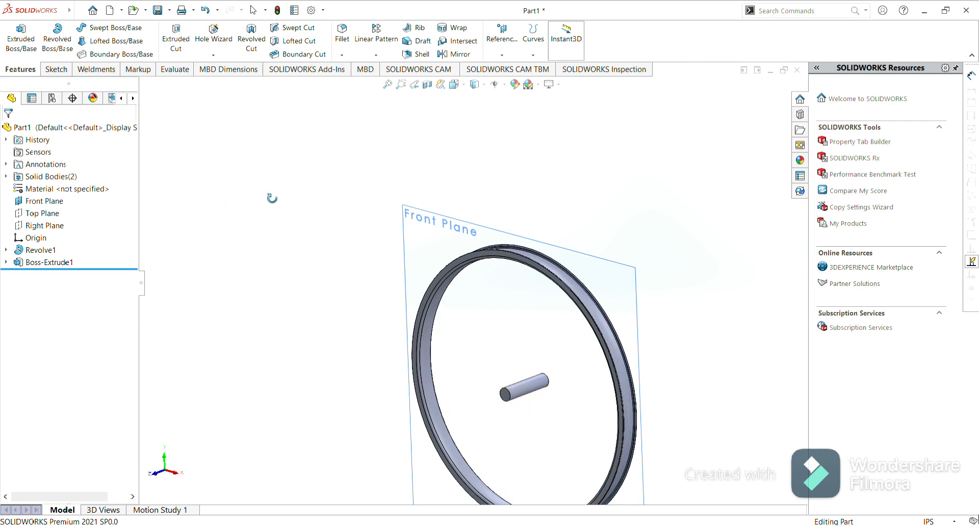
pyautogui.press('Escape')
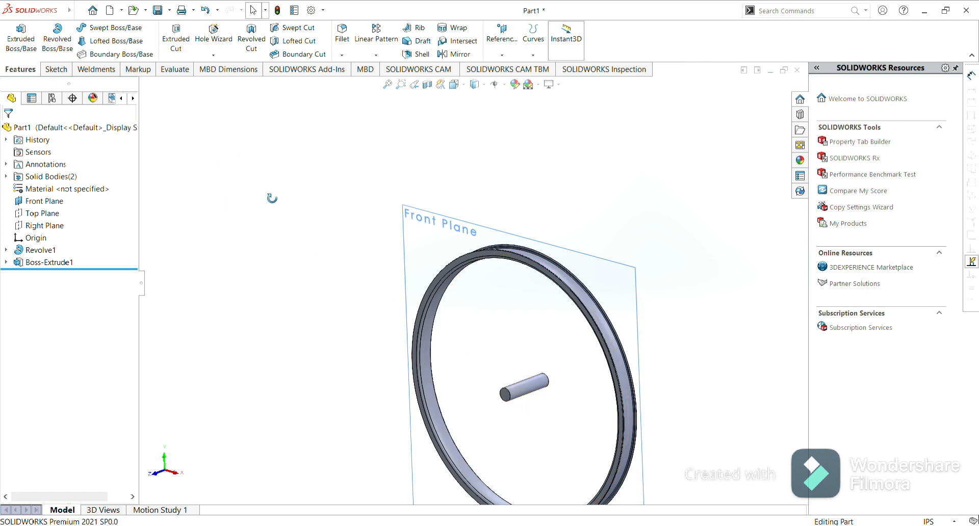
pyautogui.click(442, 239)
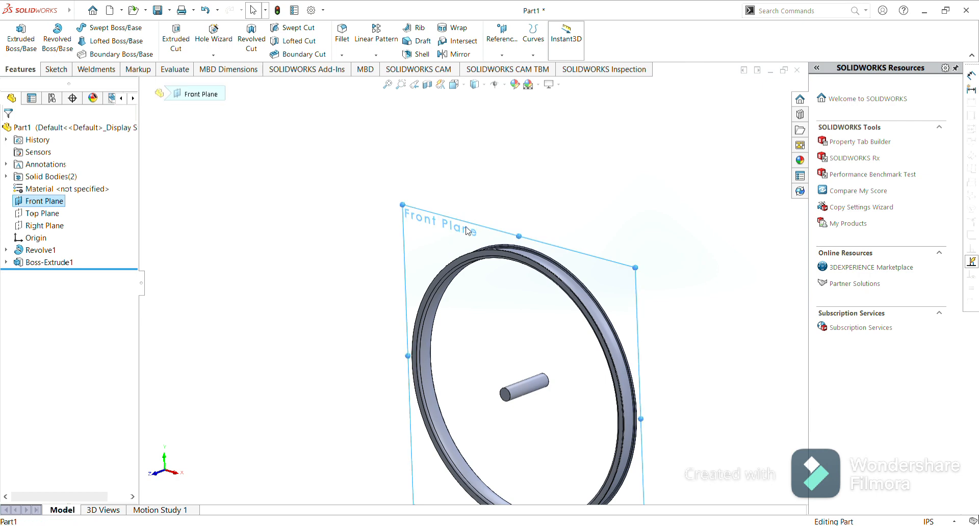
pyautogui.click(528, 210)
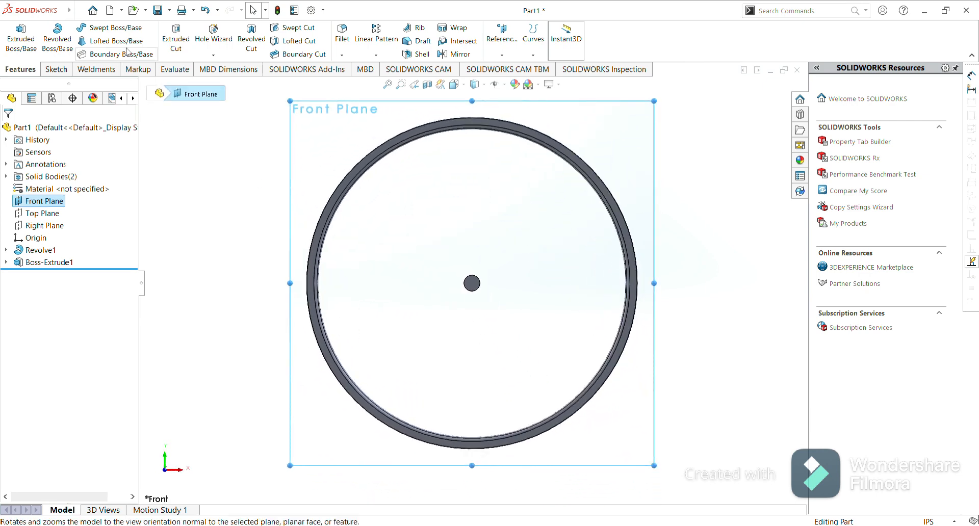
pyautogui.click(56, 70)
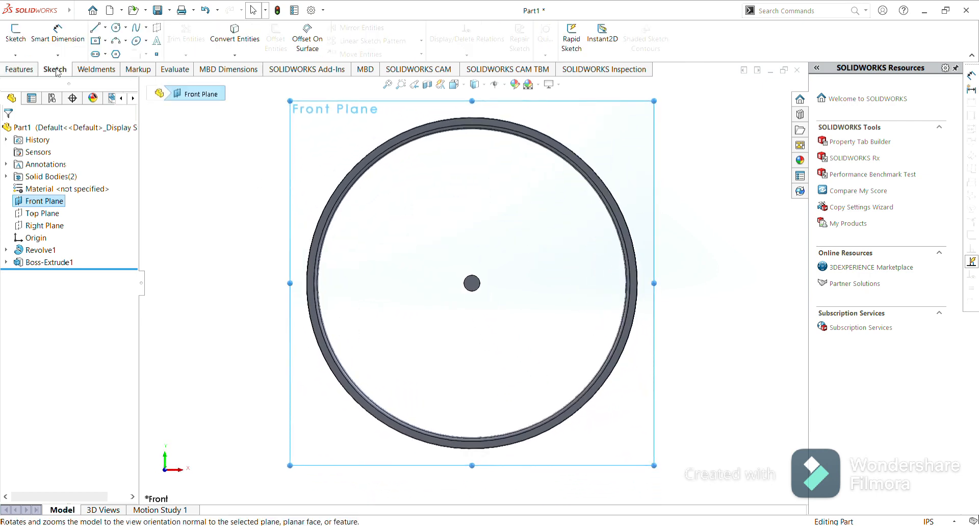
pyautogui.click(116, 27)
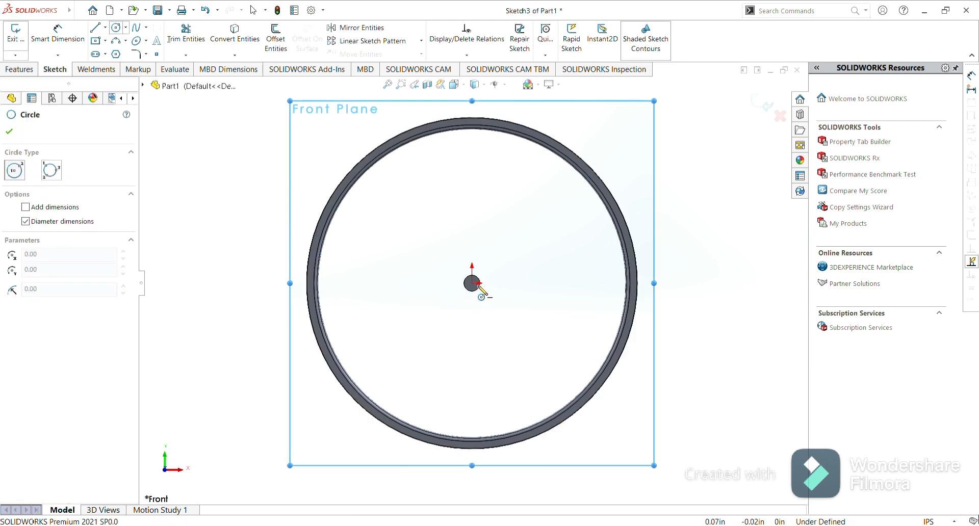
pyautogui.click(472, 282)
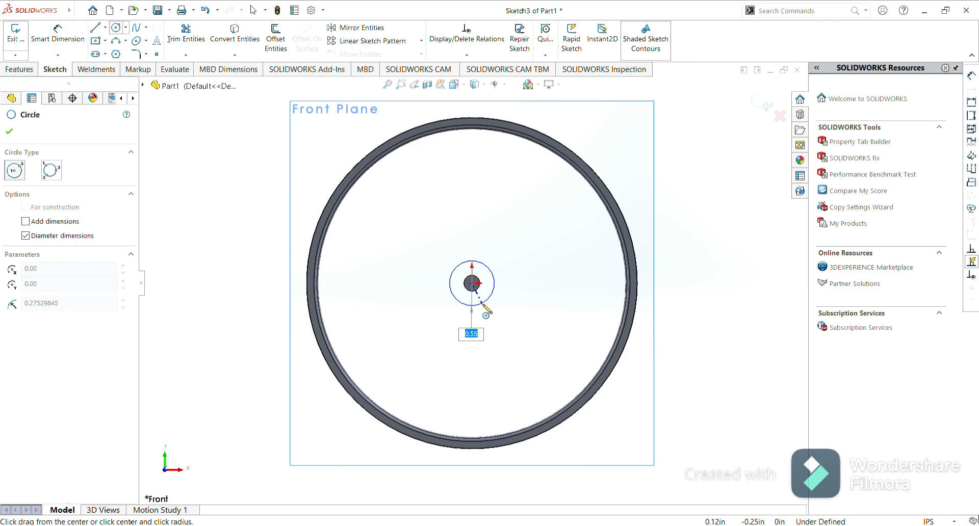
pyautogui.write('10mm')
pyautogui.press('Return')
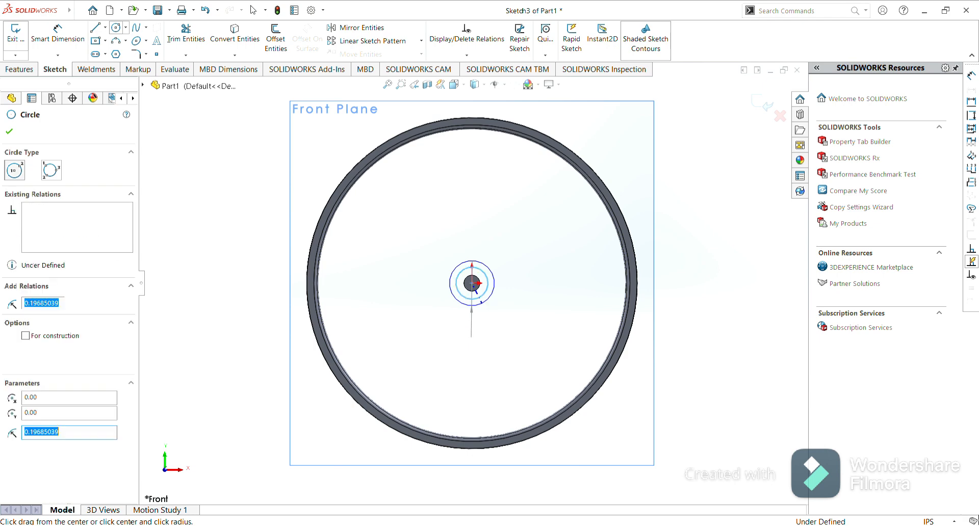
pyautogui.click(9, 132)
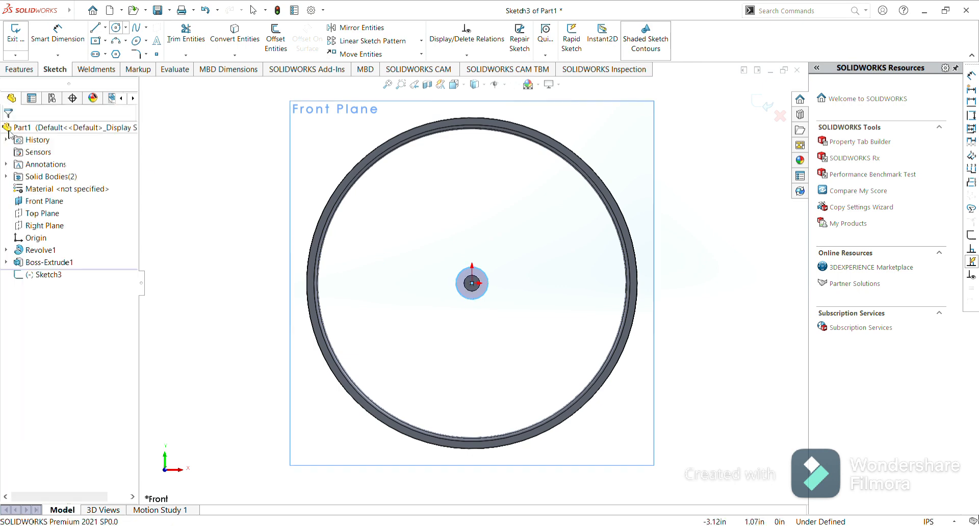
# Extrude the circle 1 mm blind, starting from a 2 mm offset from the sketch plane.
pyautogui.click(21, 70)
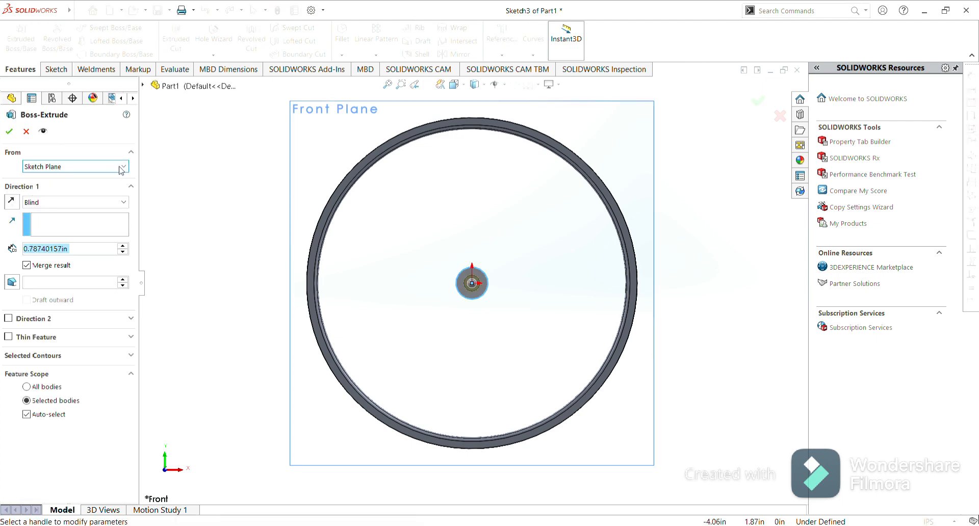
pyautogui.click(126, 169)
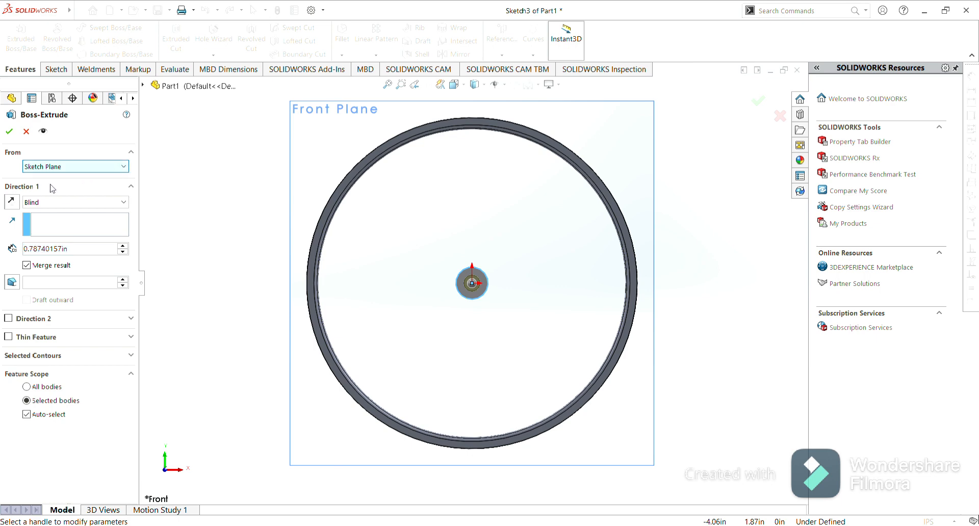
pyautogui.click(40, 205)
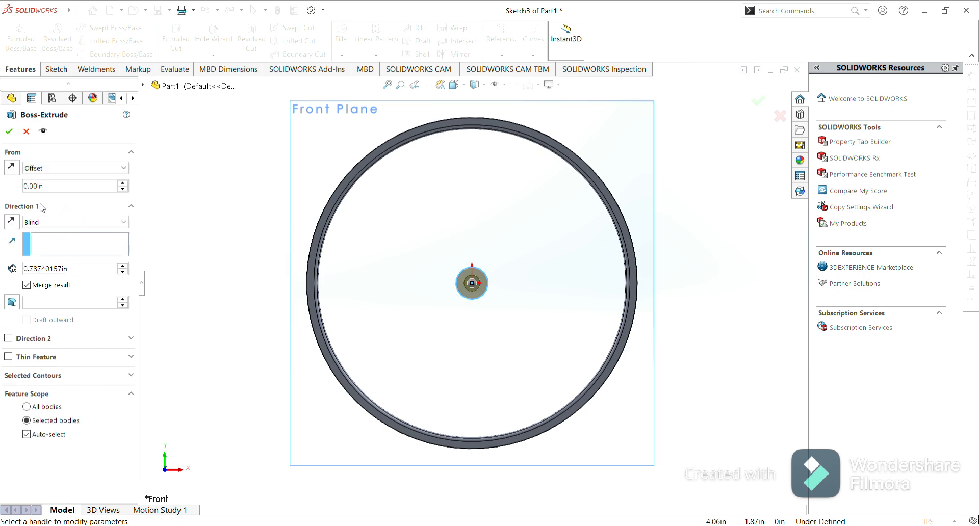
pyautogui.doubleClick(51, 190)
pyautogui.write('2mm')
pyautogui.press('Return')
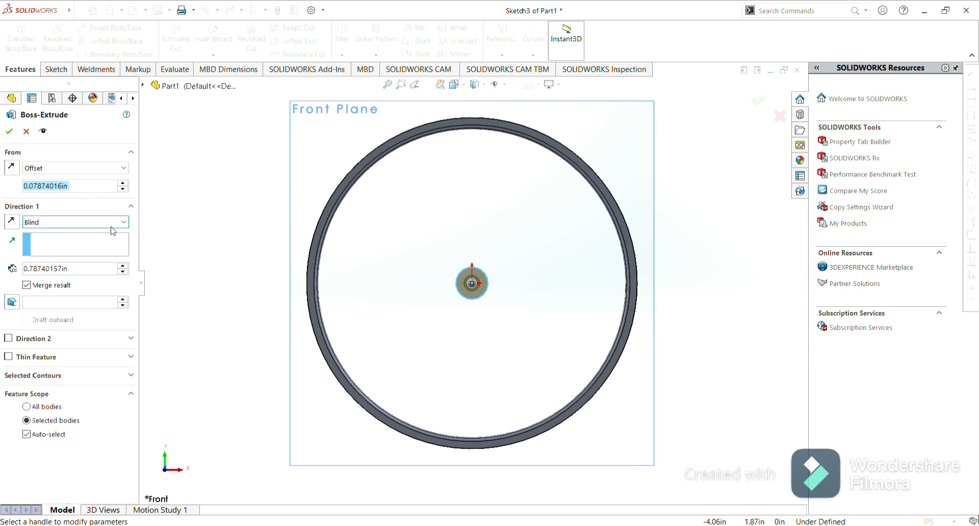
pyautogui.moveTo(76, 269); pyautogui.dragTo(15, 273)
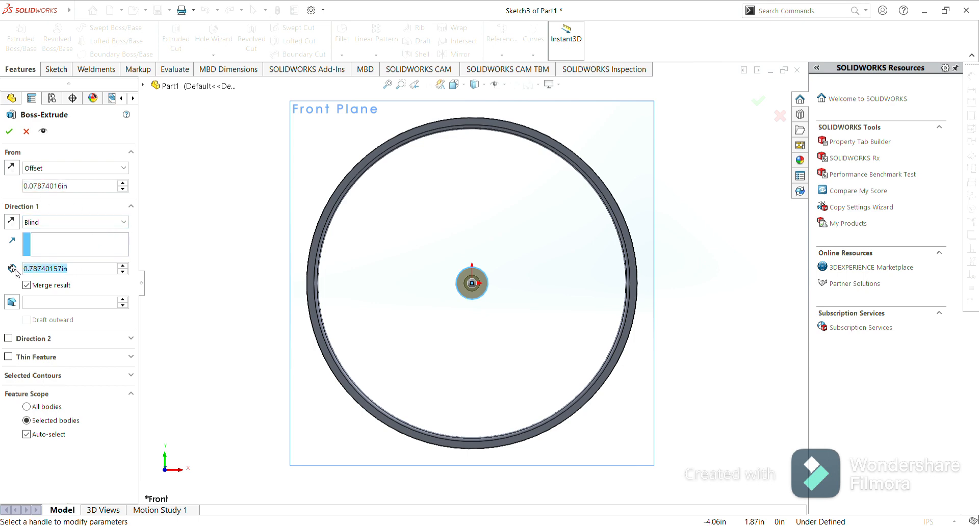
pyautogui.press('BackSpace')
pyautogui.write('1mm')
pyautogui.click(9, 132)
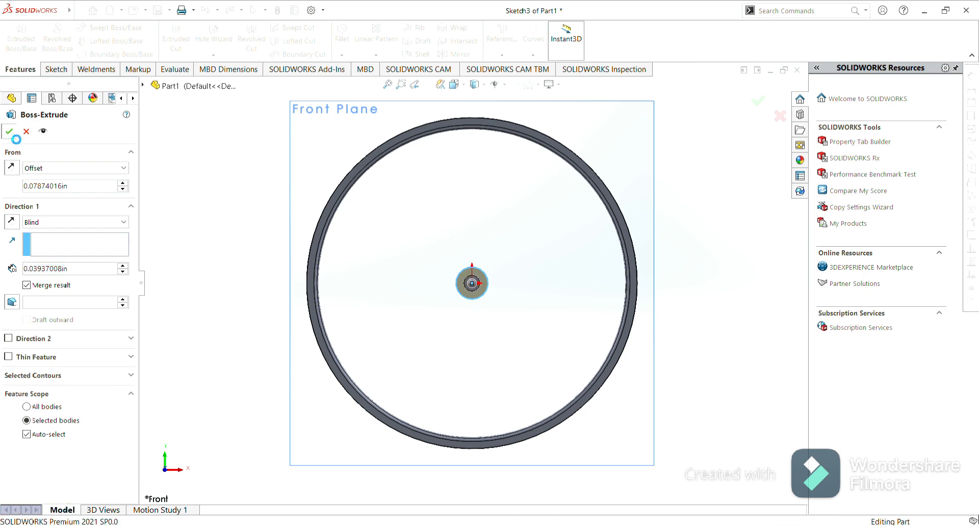
# Mirror the new flange extrusion (Boss-Extrude2) about the Front Plane in isometric view.
pyautogui.click(403, 237)
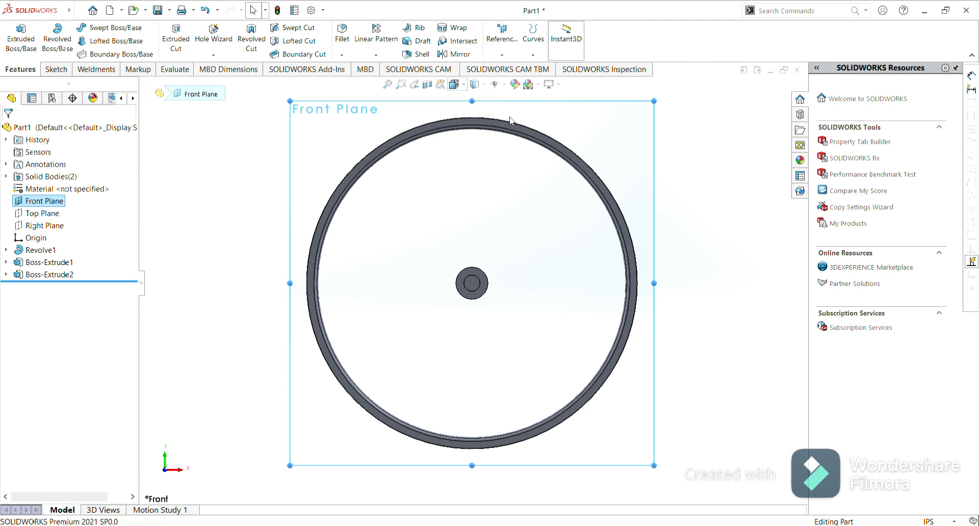
pyautogui.hotkey('ctrl', '7')
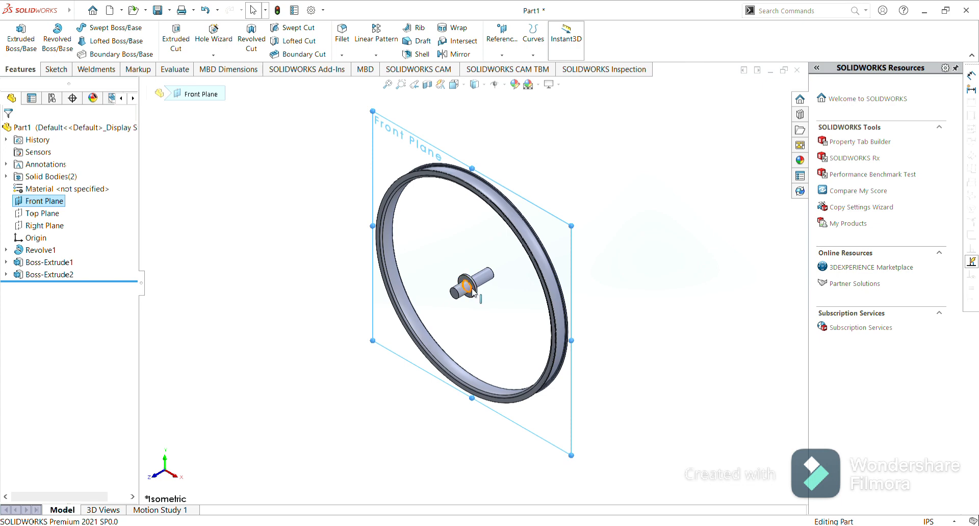
pyautogui.scroll(-3, 474, 288)
pyautogui.scroll(-5, 474, 292)
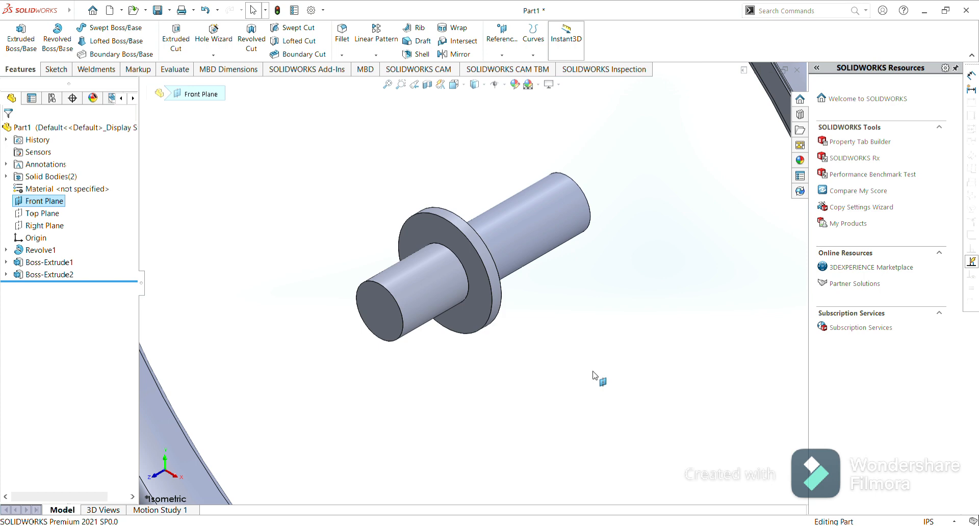
pyautogui.click(456, 54)
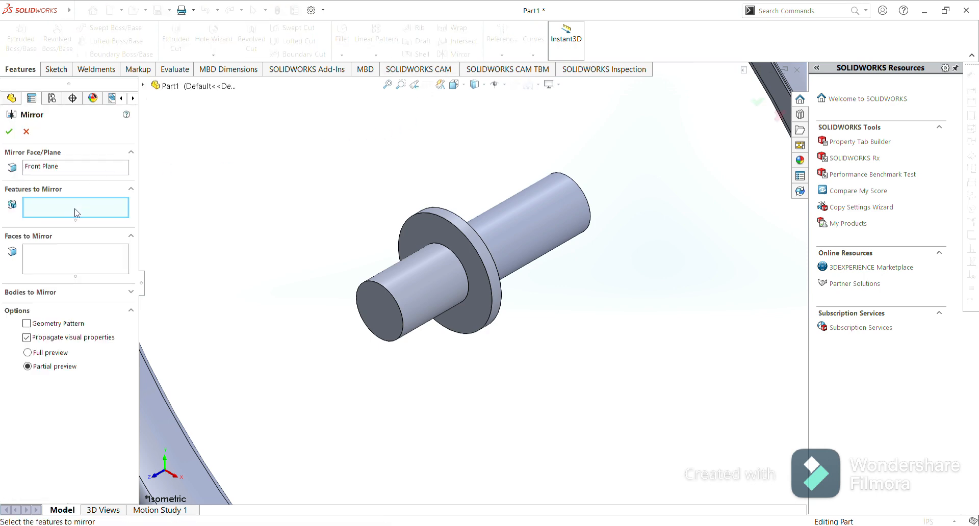
pyautogui.click(461, 230)
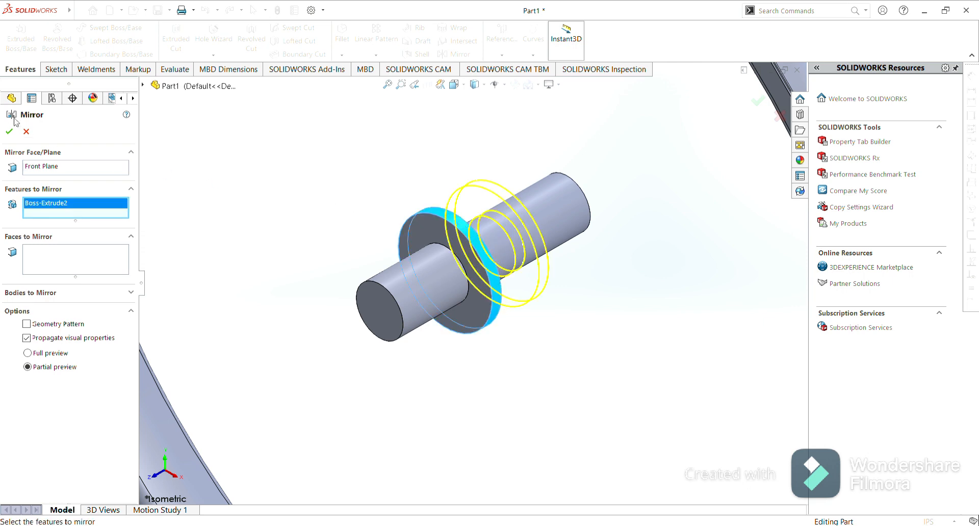
pyautogui.click(9, 133)
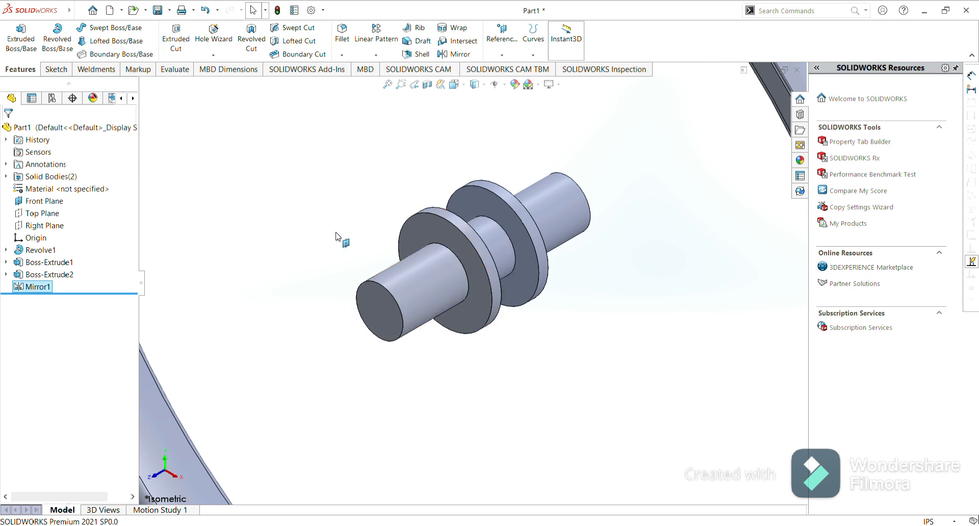
# Start a sketch on the mirrored flange's face and draw a 7.5 mm diameter circle centered on the origin.
pyautogui.click(56, 69)
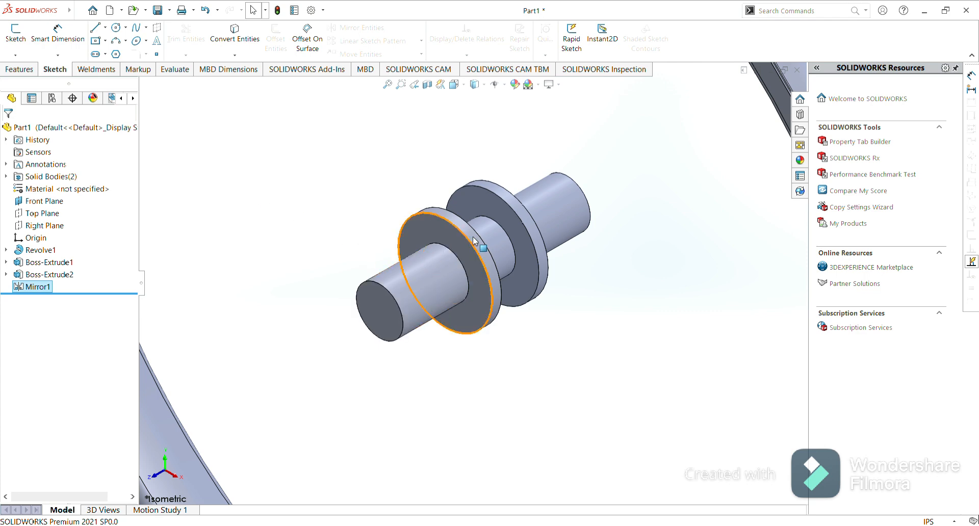
pyautogui.click(509, 226)
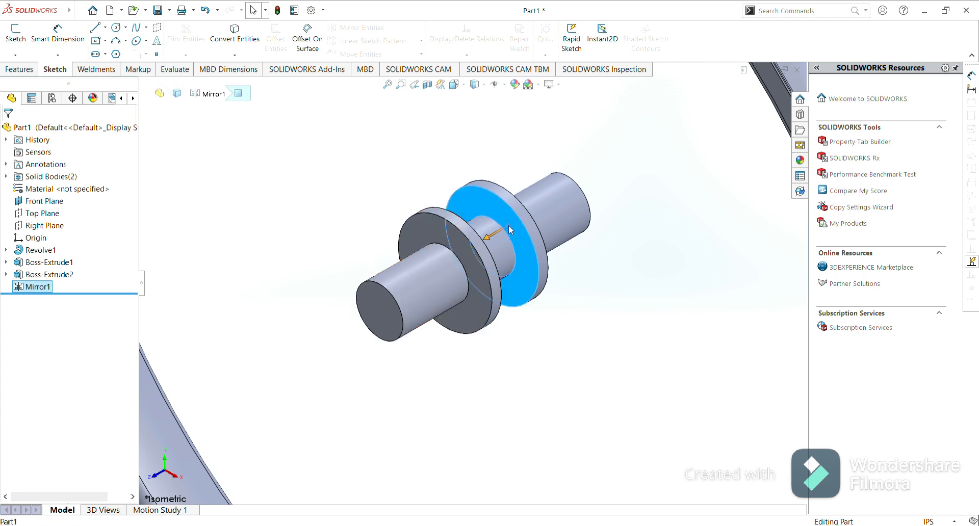
pyautogui.click(554, 195)
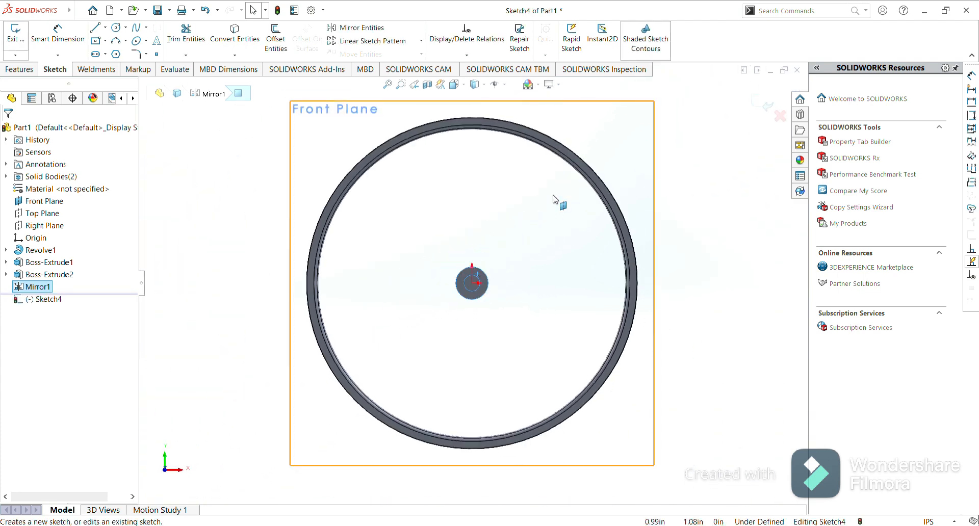
pyautogui.click(117, 31)
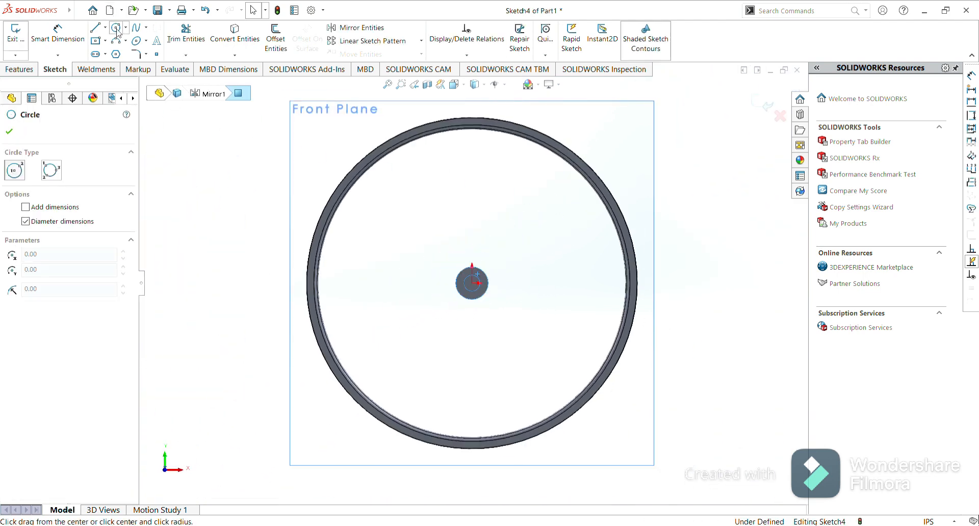
pyautogui.click(473, 283)
pyautogui.click(487, 291)
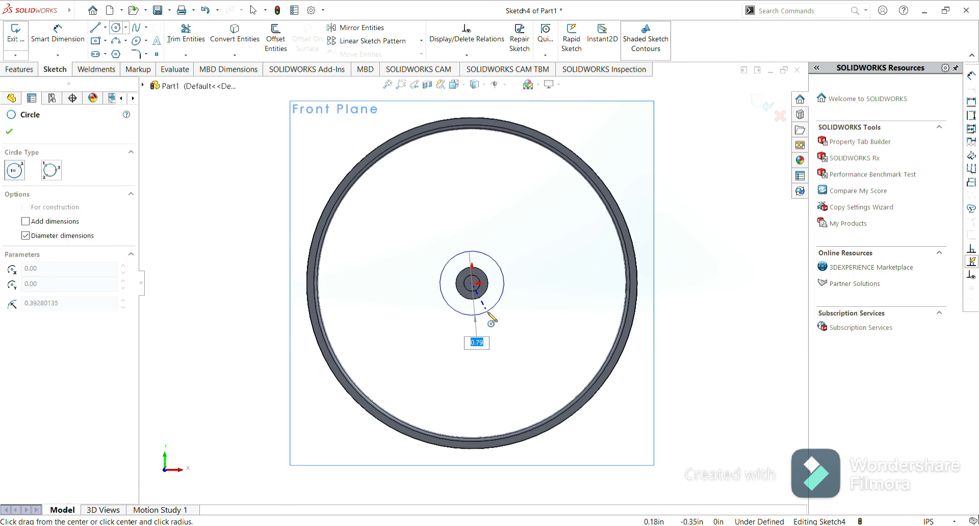
pyautogui.write('7.5mm')
pyautogui.press('Return')
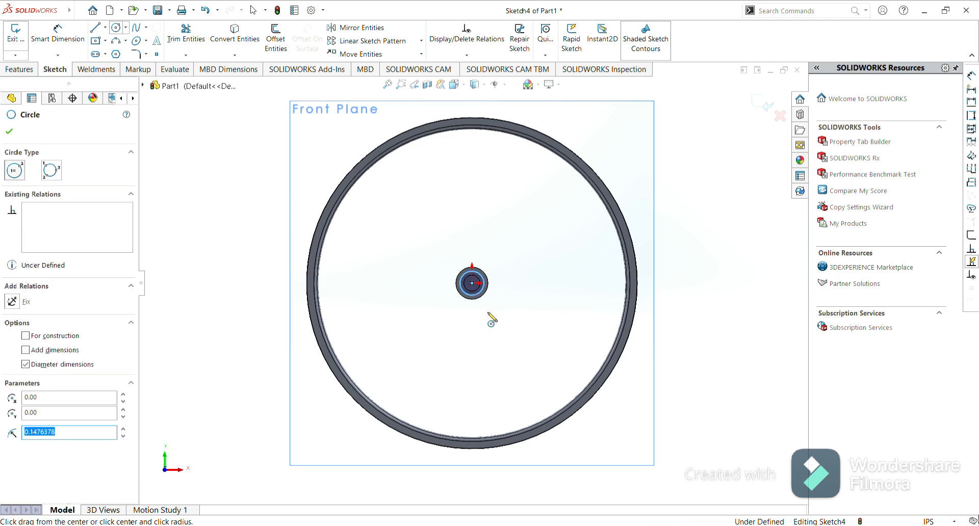
pyautogui.click(10, 132)
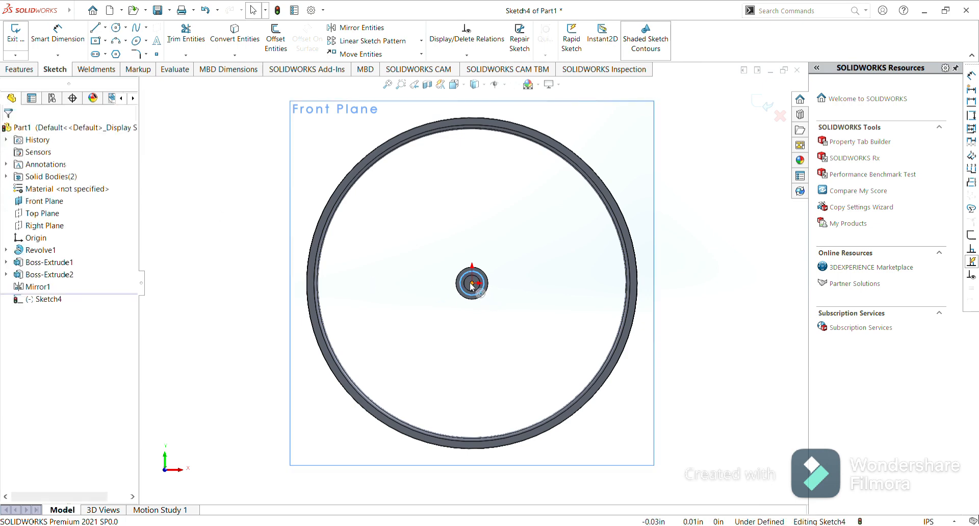
# Draw a diagonal construction line from the origin out to the 7.5 mm circle.
pyautogui.scroll(-10, 472, 286)
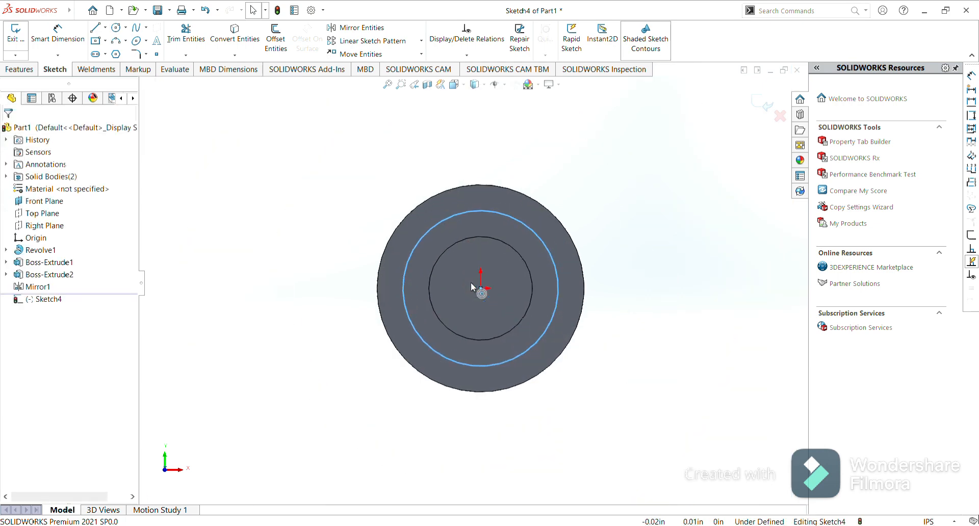
pyautogui.scroll(-2, 471, 283)
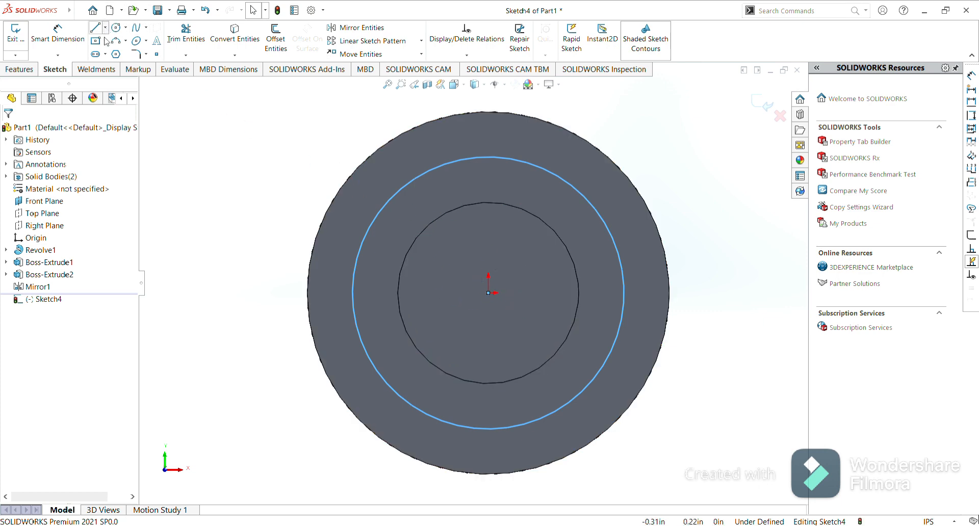
pyautogui.click(100, 55)
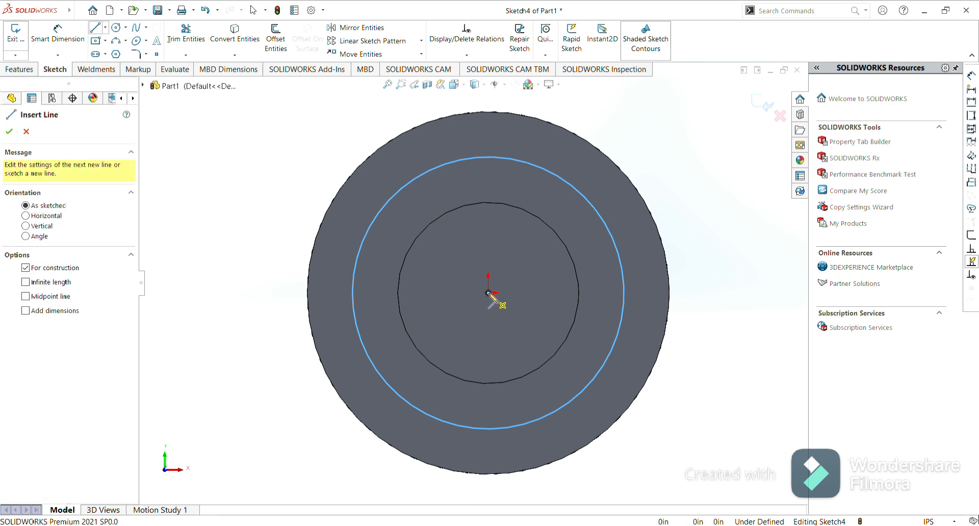
pyautogui.click(488, 294)
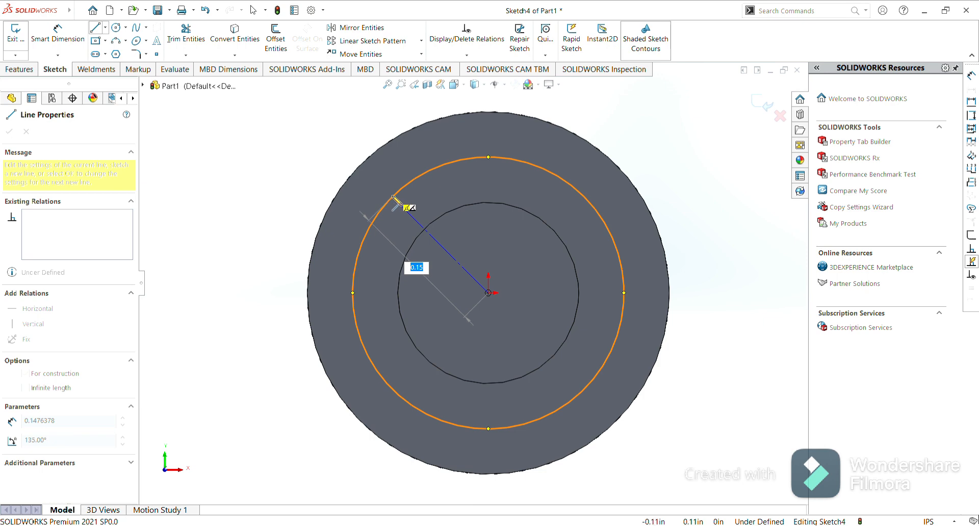
pyautogui.click(392, 195)
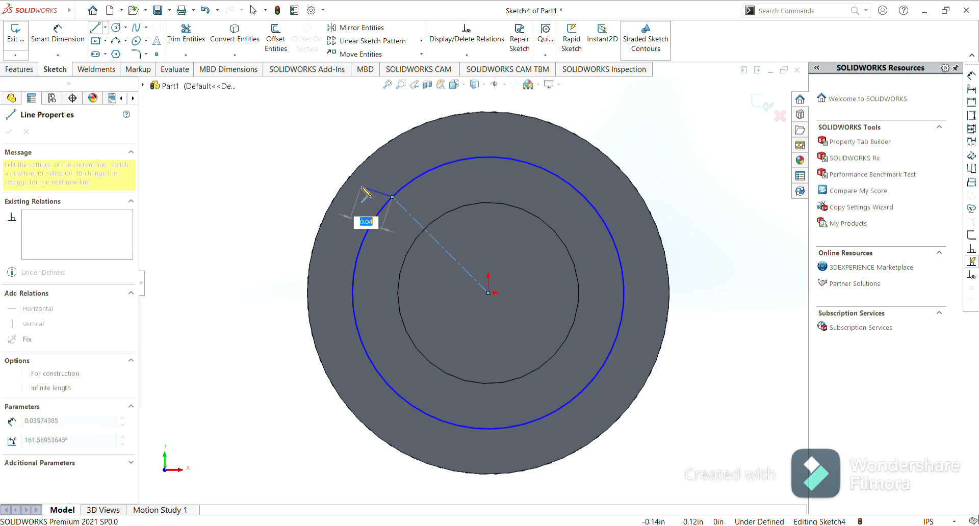
pyautogui.press('Escape')
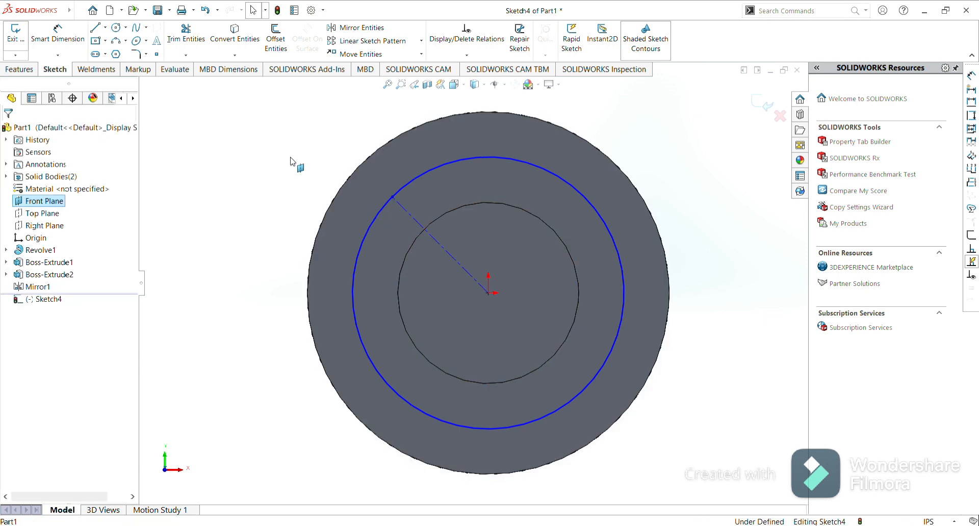
# Draw a line from the outer end of the construction line out to the rim's inner edge.
pyautogui.click(95, 28)
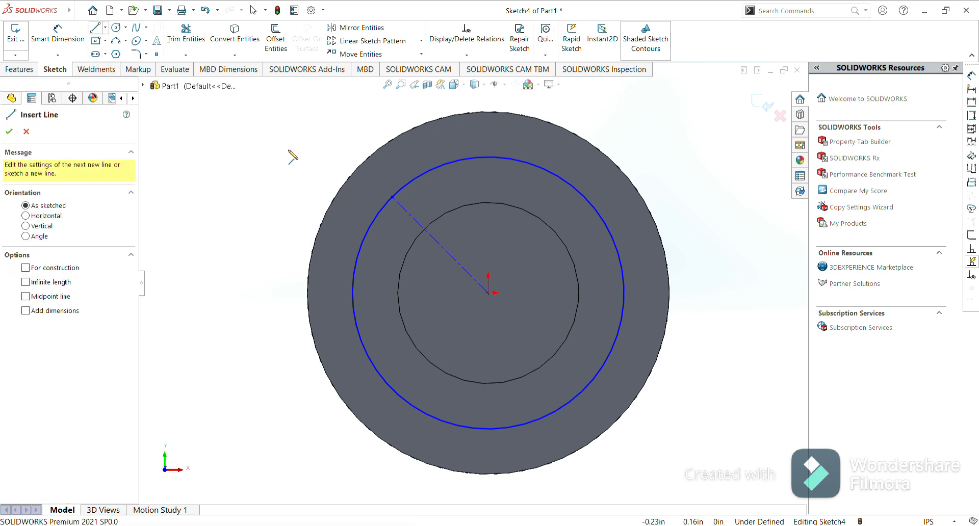
pyautogui.click(392, 196)
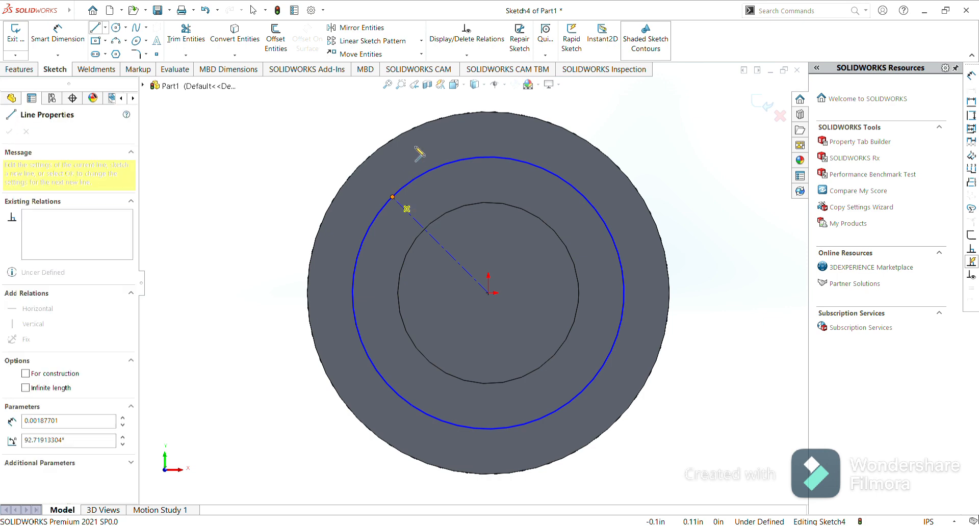
pyautogui.scroll(5, 416, 147)
pyautogui.scroll(5, 431, 142)
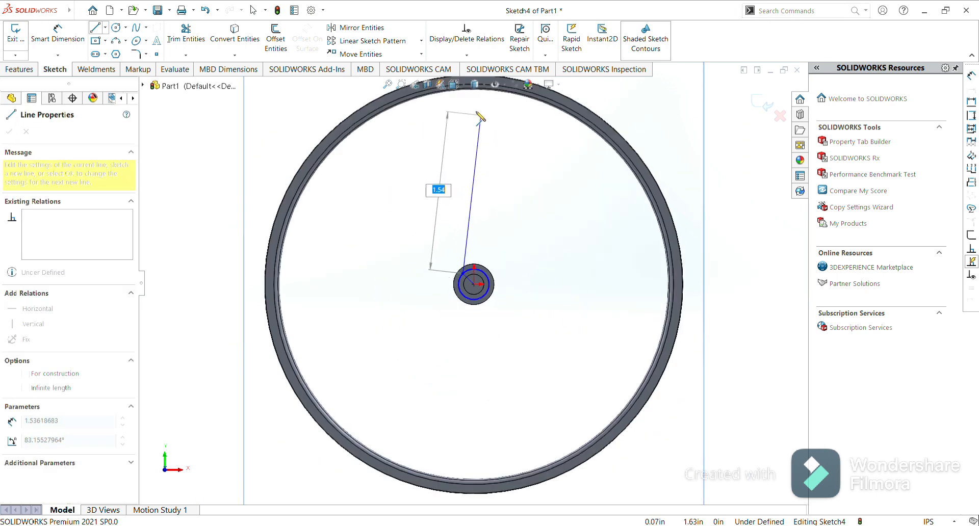
pyautogui.scroll(3, 480, 110)
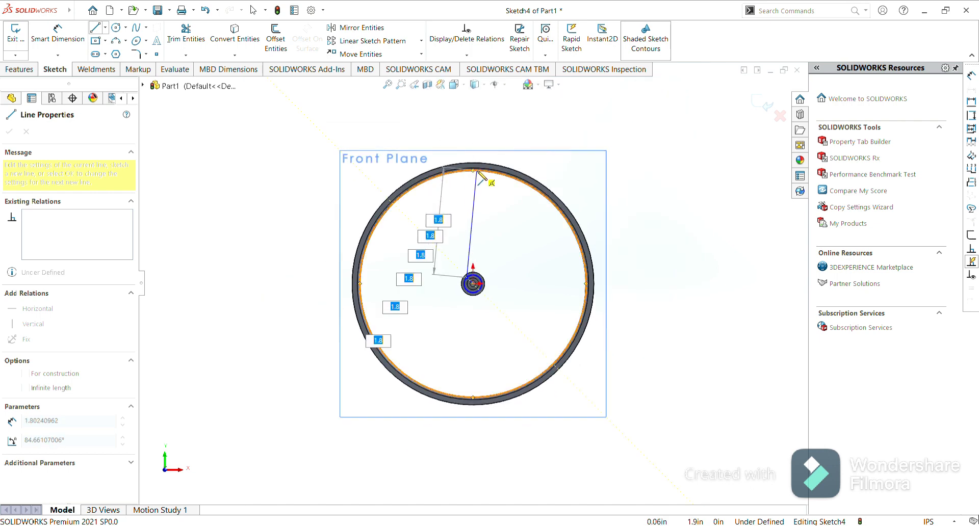
pyautogui.scroll(-5, 482, 178)
pyautogui.scroll(-2, 482, 177)
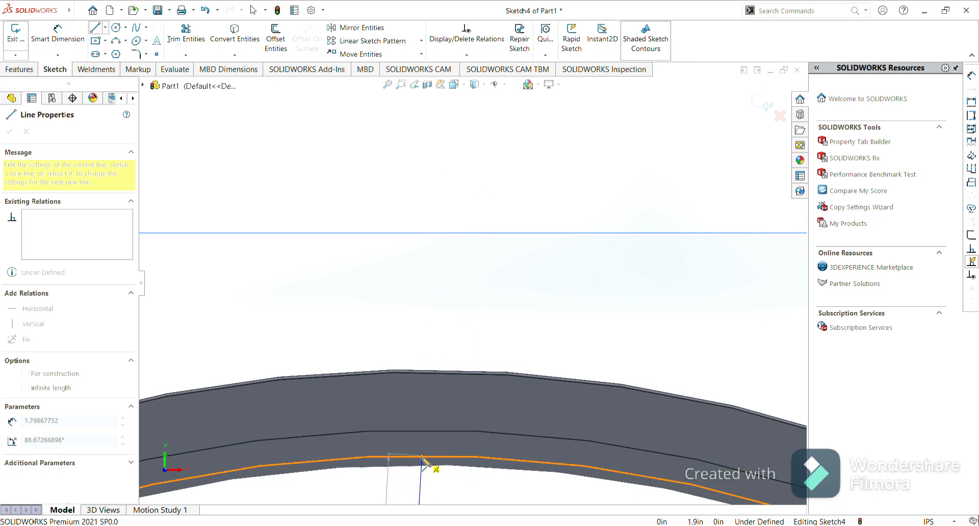
pyautogui.scroll(3, 422, 457)
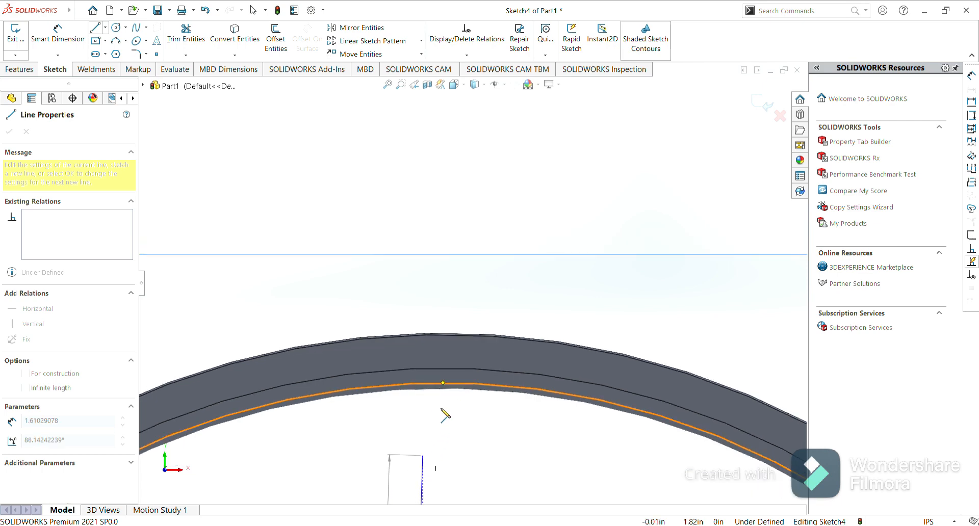
pyautogui.click(443, 384)
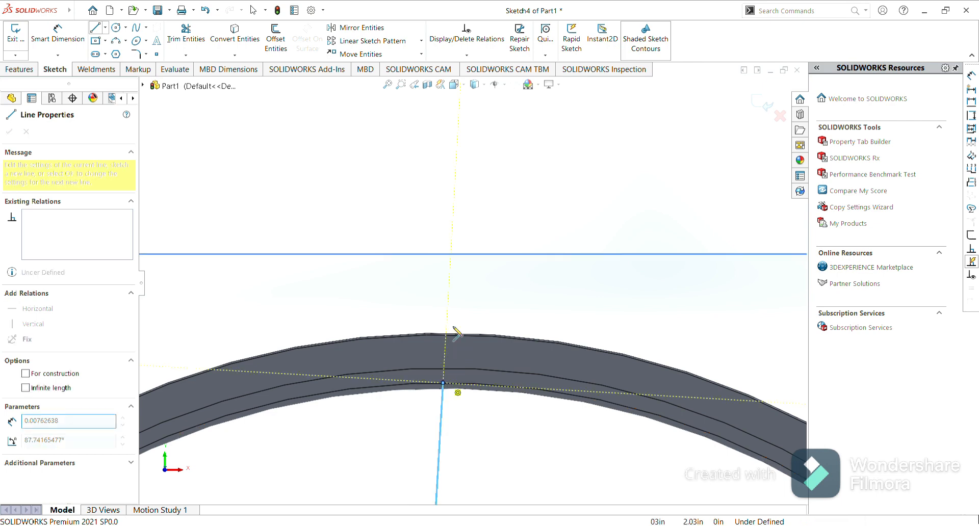
pyautogui.press('Escape')
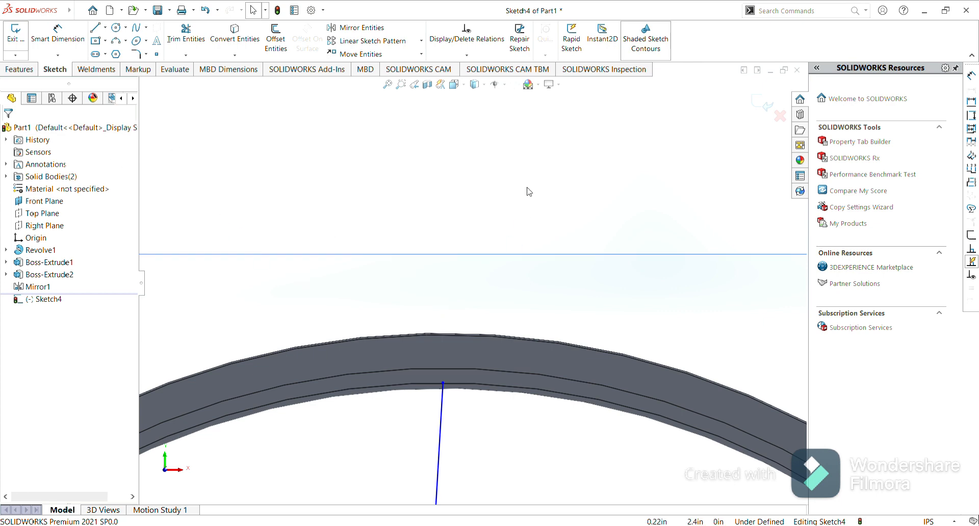
# Exit the sketch and hide the Front Plane.
pyautogui.click(762, 109)
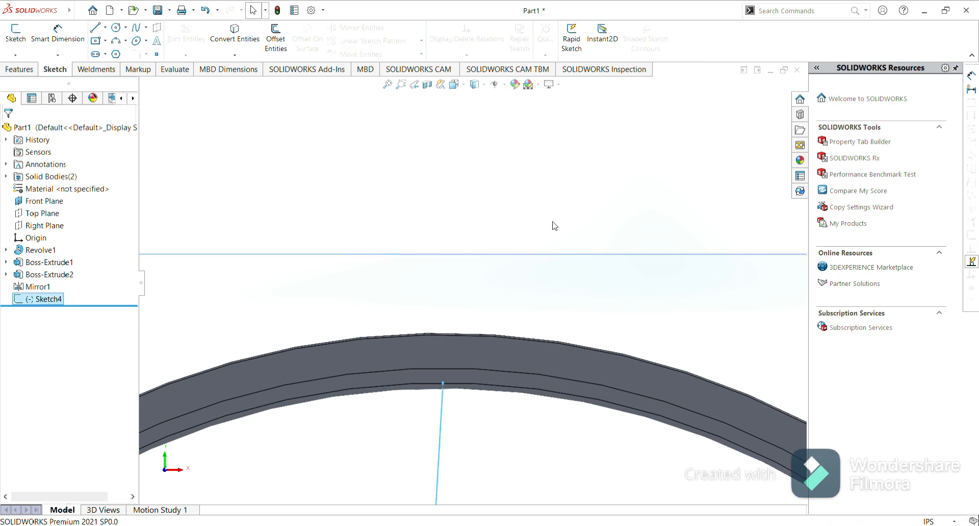
pyautogui.scroll(10, 552, 218)
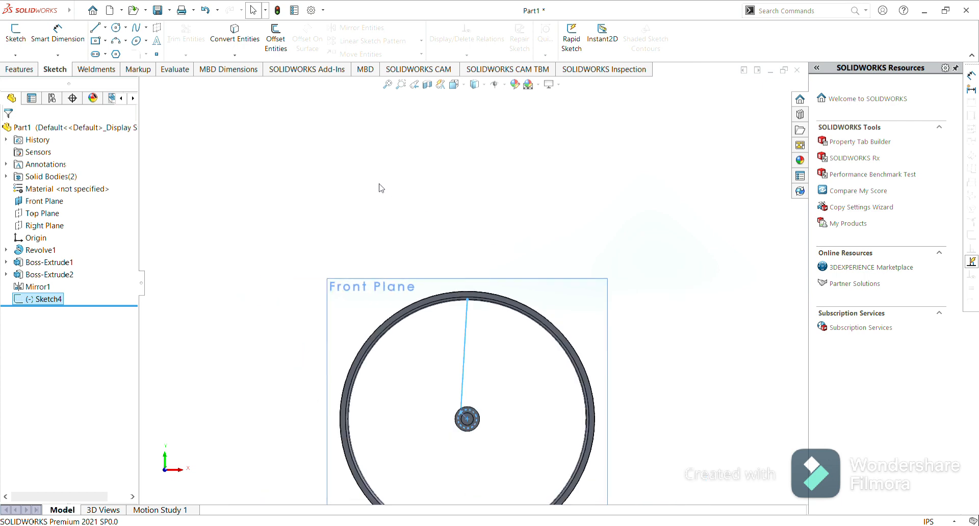
pyautogui.click(42, 202)
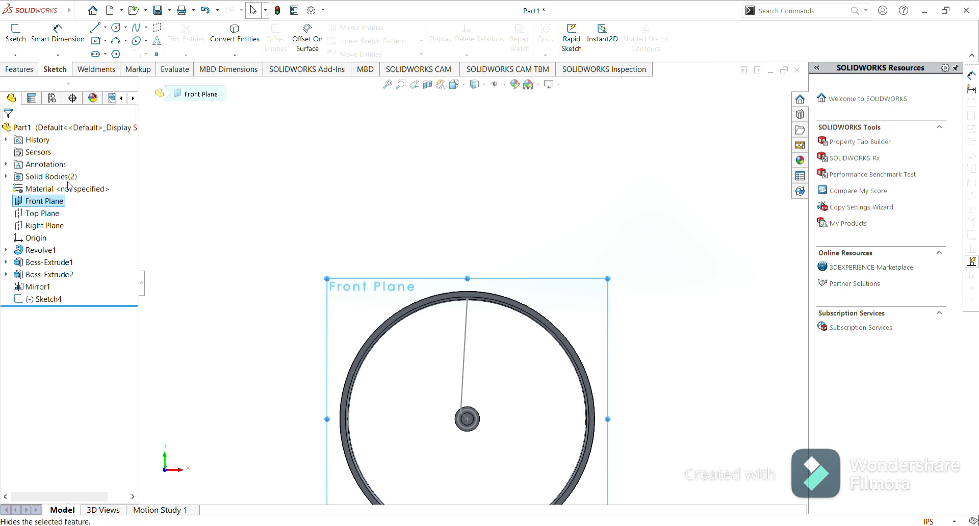
pyautogui.click(67, 182)
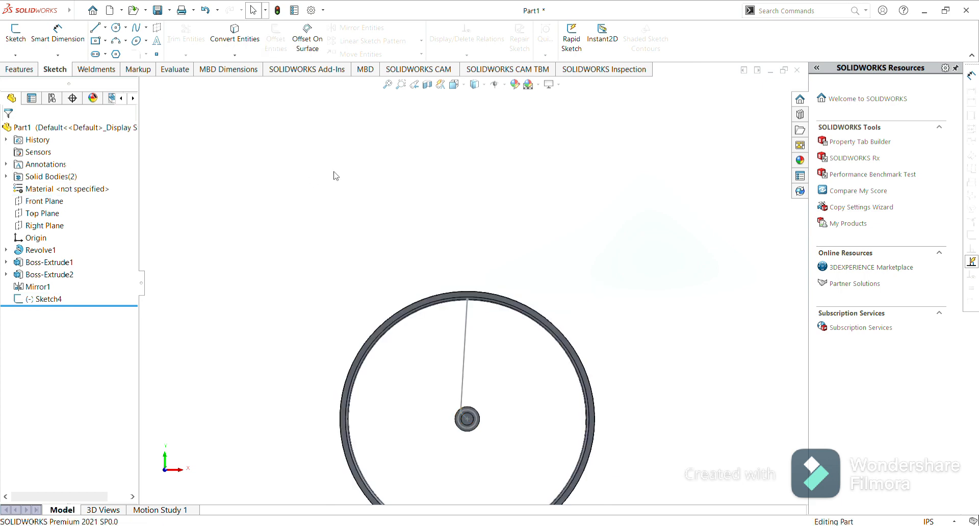
pyautogui.click(20, 69)
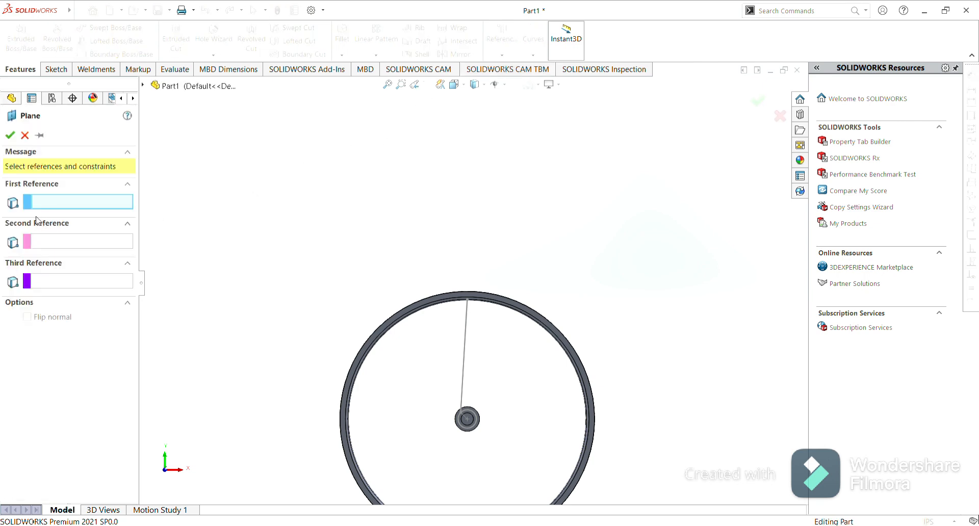
pyautogui.click(467, 300)
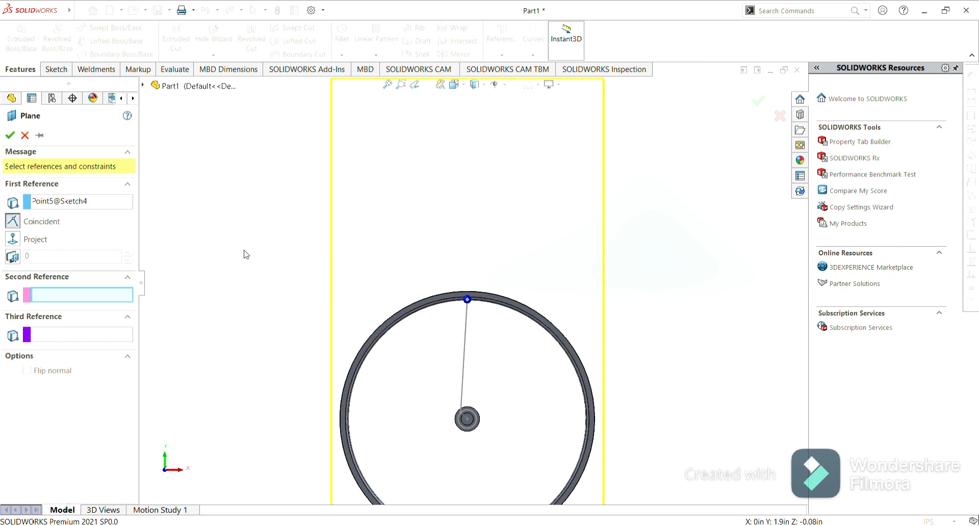
pyautogui.click(25, 135)
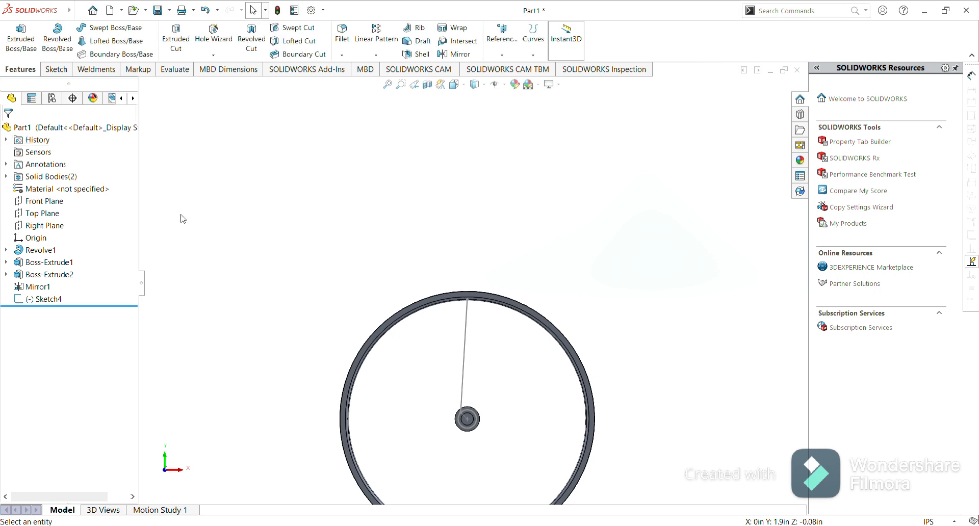
# Show the Top Plane and create a reference plane parallel to it through the spoke line's end point at the rim.
pyautogui.click(34, 217)
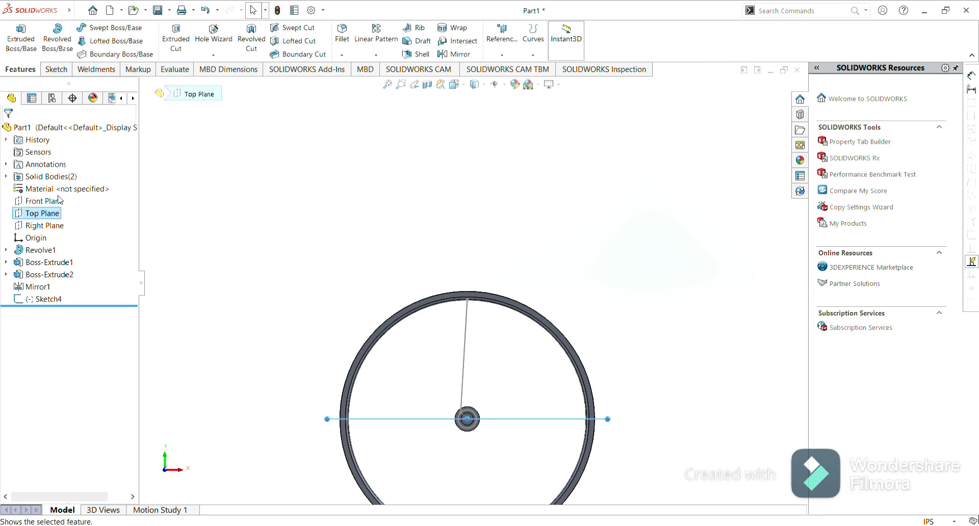
pyautogui.click(328, 325)
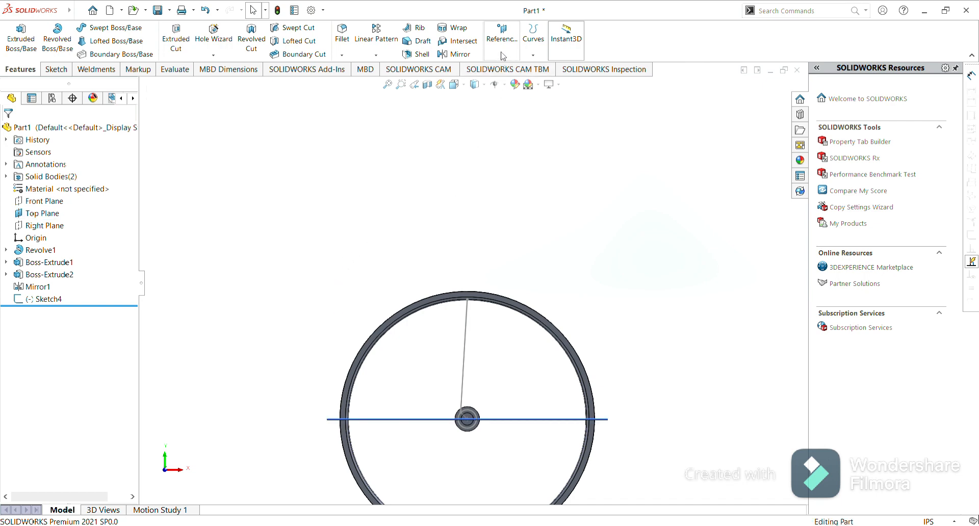
pyautogui.click(506, 68)
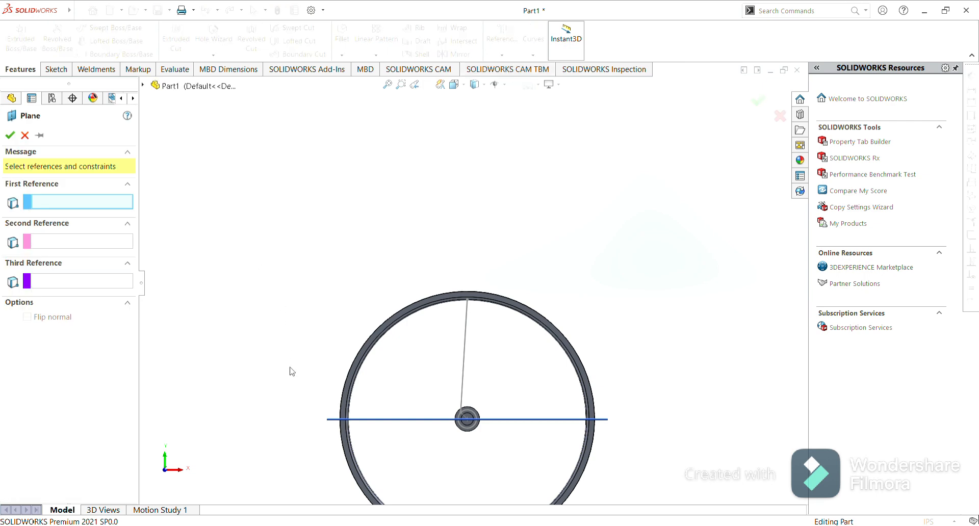
pyautogui.click(331, 421)
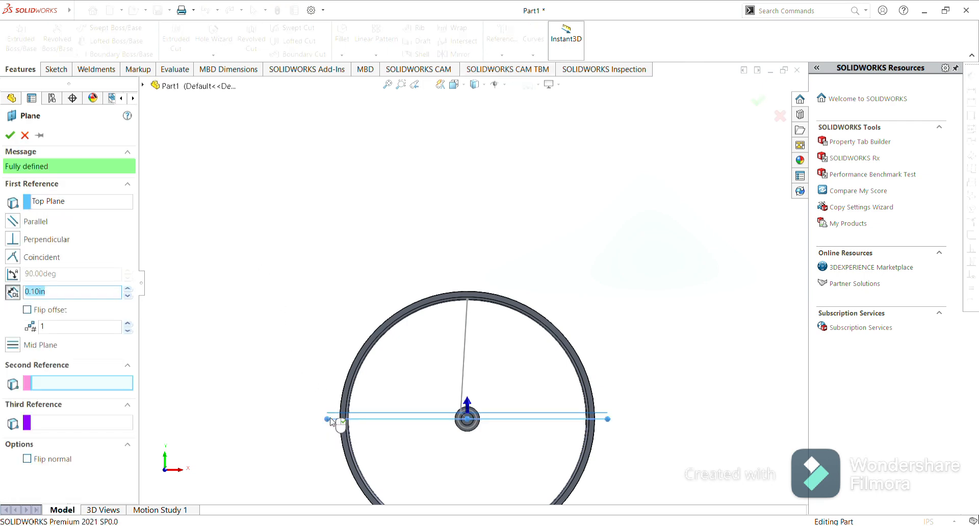
pyautogui.click(467, 299)
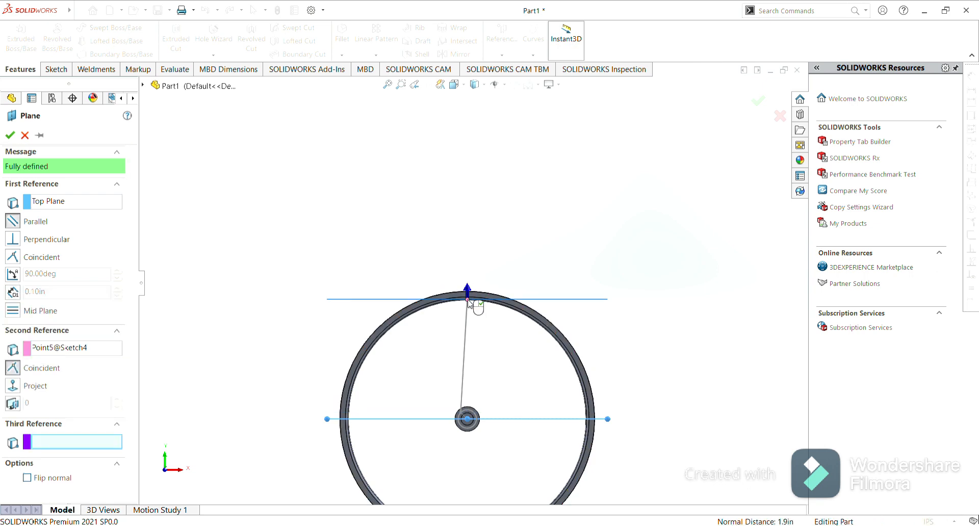
pyautogui.click(10, 135)
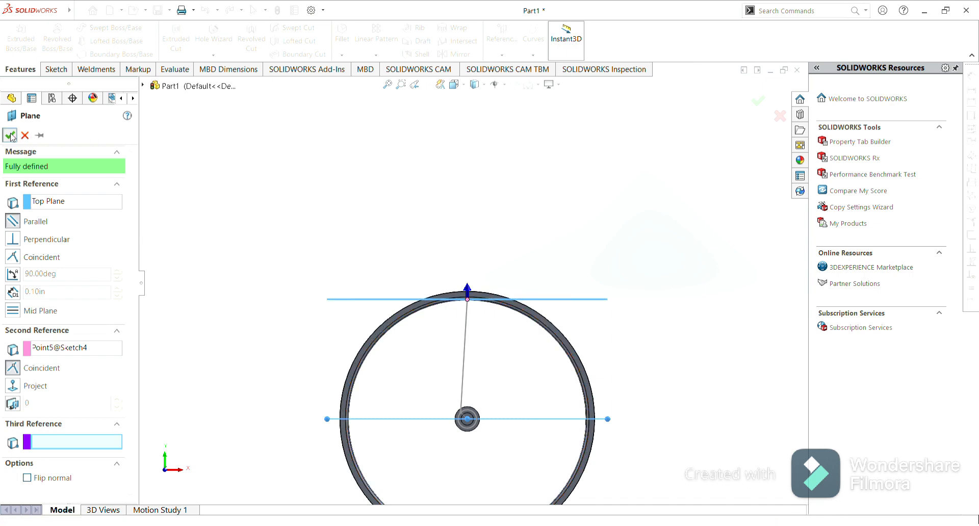
# Start a new sketch on the new Plane1.
pyautogui.click(350, 302)
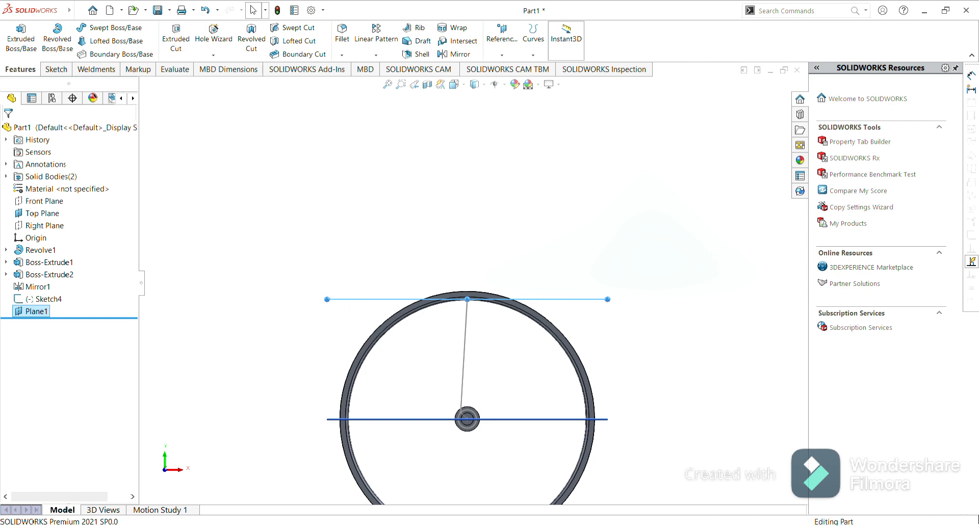
pyautogui.click(396, 271)
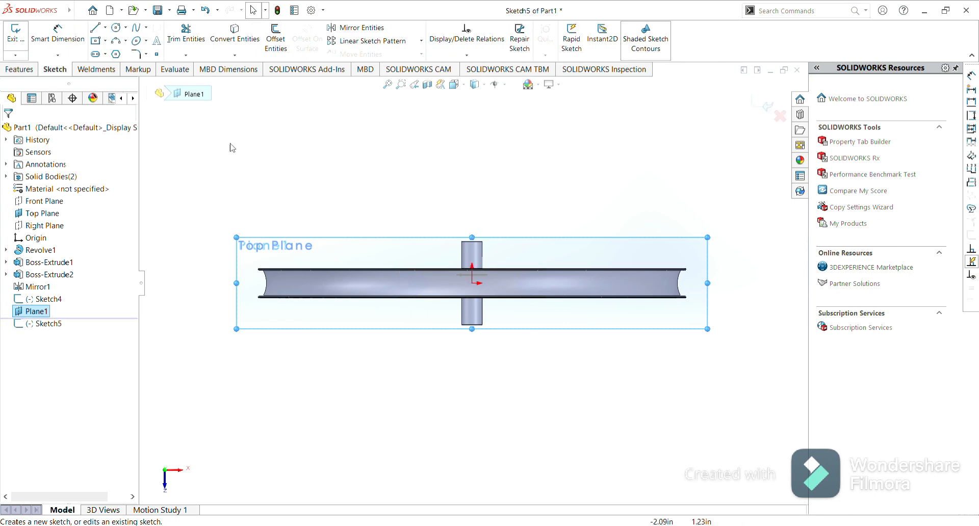
pyautogui.click(116, 28)
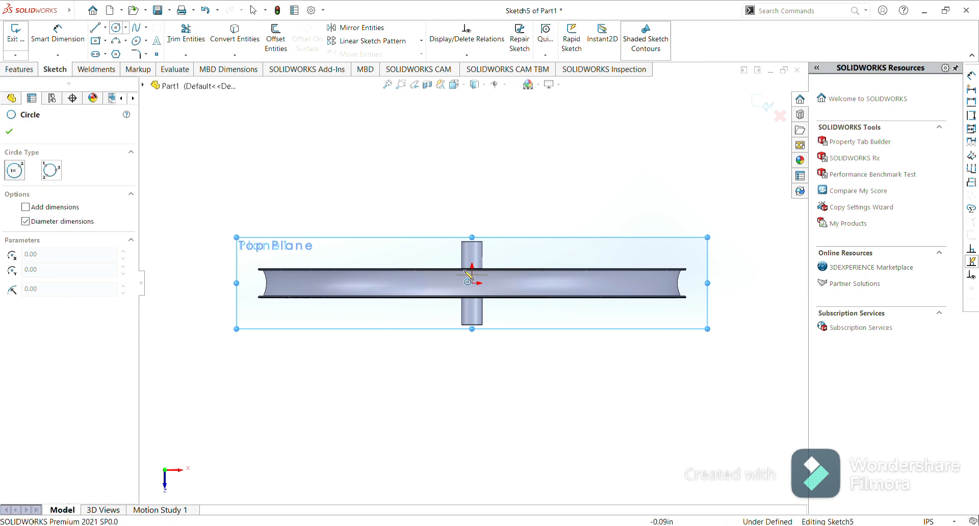
pyautogui.scroll(-5, 468, 276)
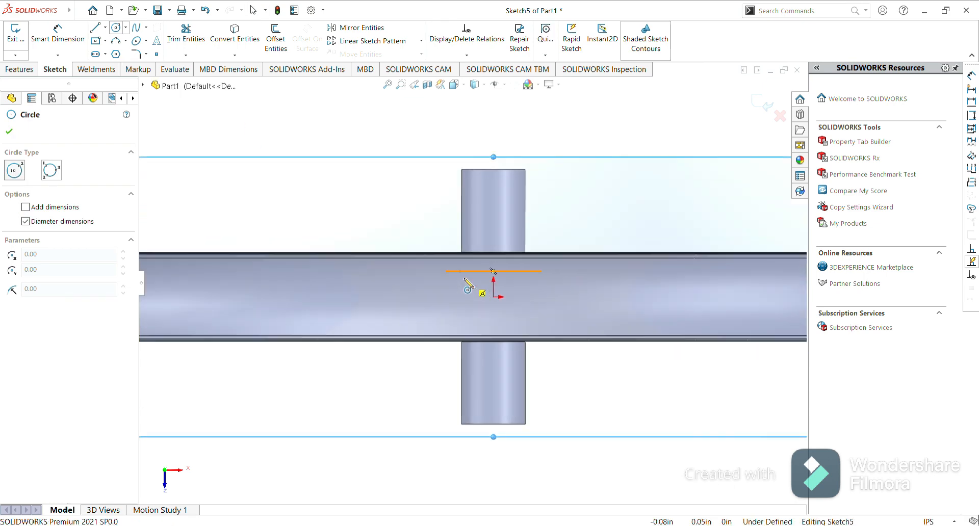
pyautogui.scroll(-4, 466, 280)
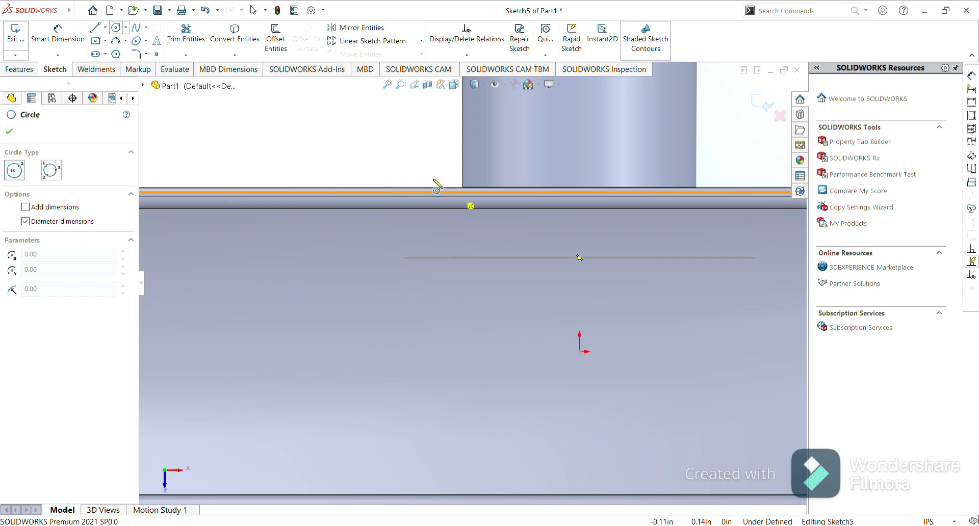
pyautogui.press('f')
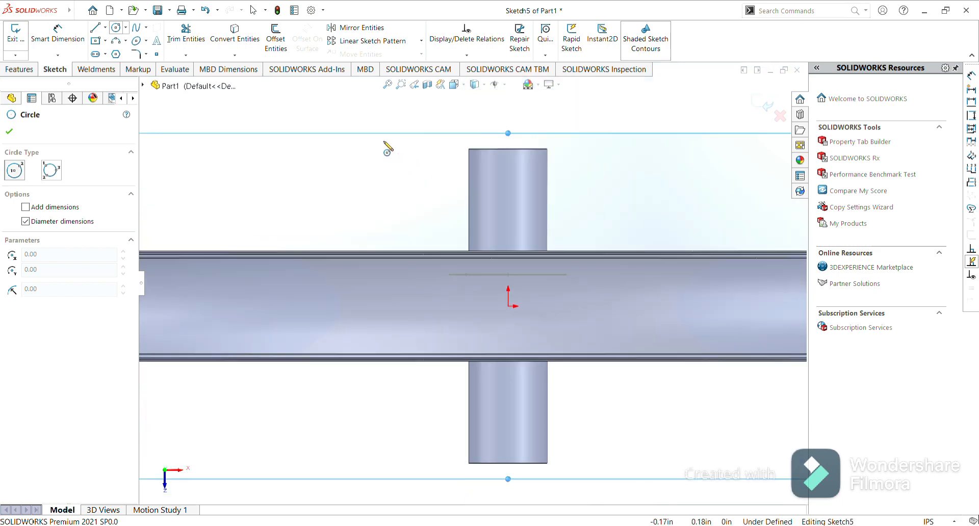
pyautogui.press('Escape')
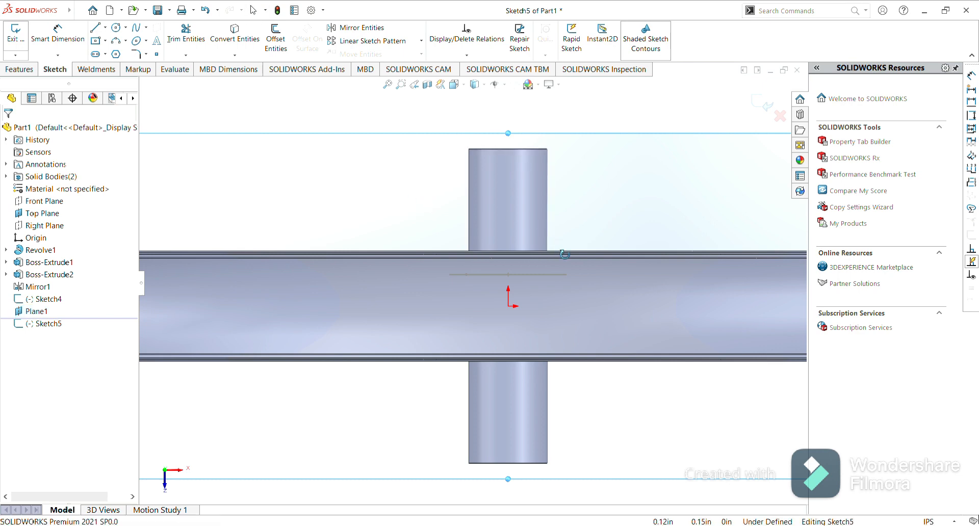
pyautogui.moveTo(477, 338); pyautogui.dragTo(476, 329, button='middle')
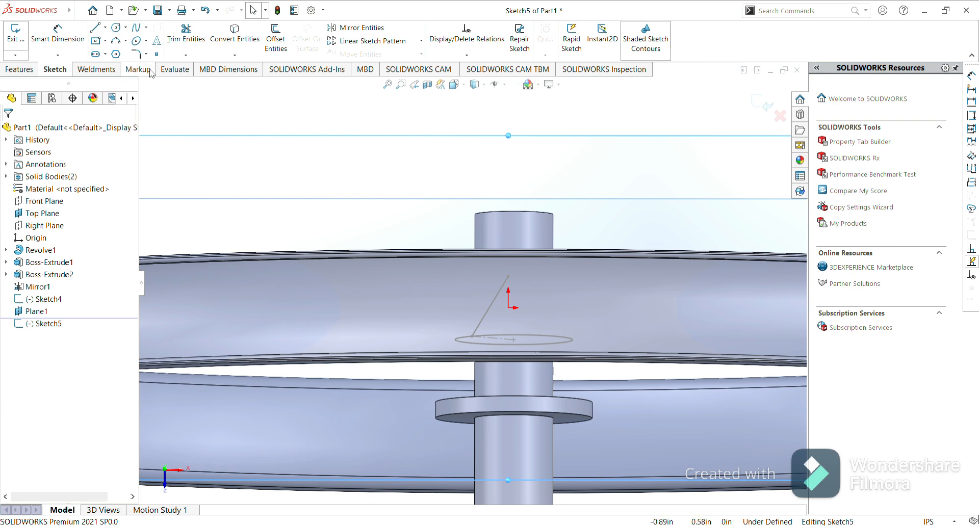
# Draw a 0.2 mm diameter circle centered on the spoke line's end at the rim.
pyautogui.click(117, 31)
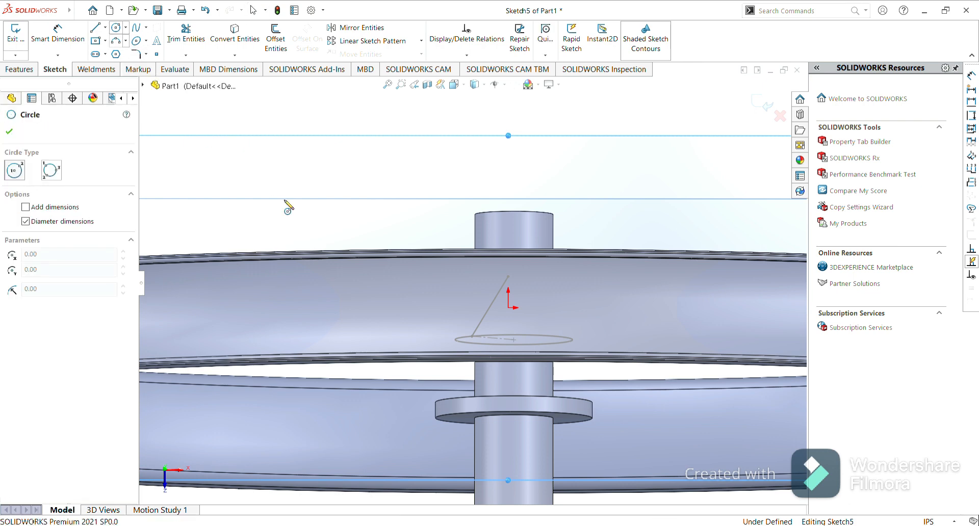
pyautogui.click(509, 276)
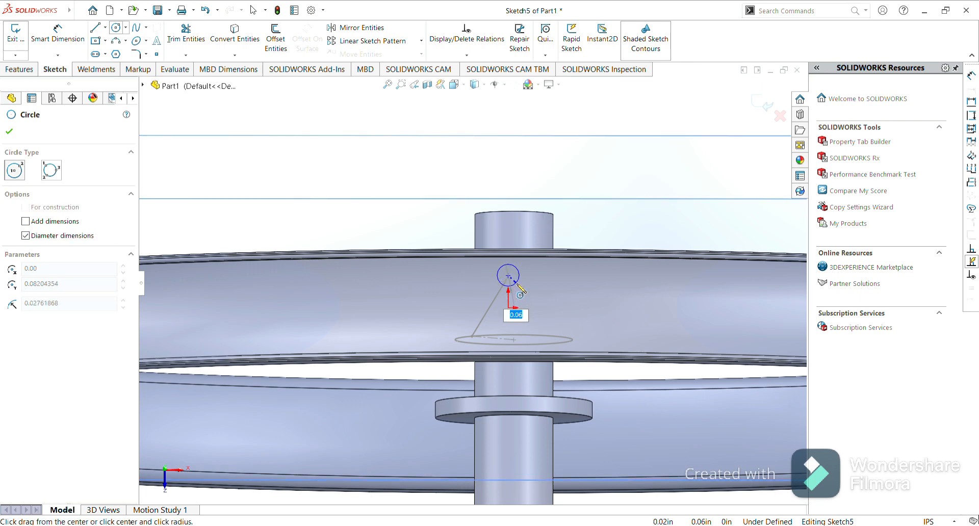
pyautogui.write('0.2mm')
pyautogui.press('Return')
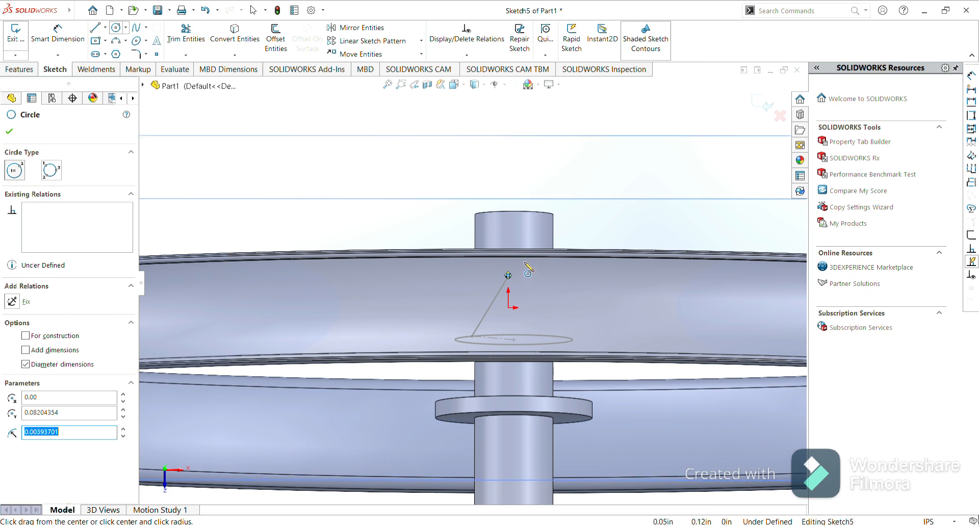
pyautogui.scroll(-2, 509, 278)
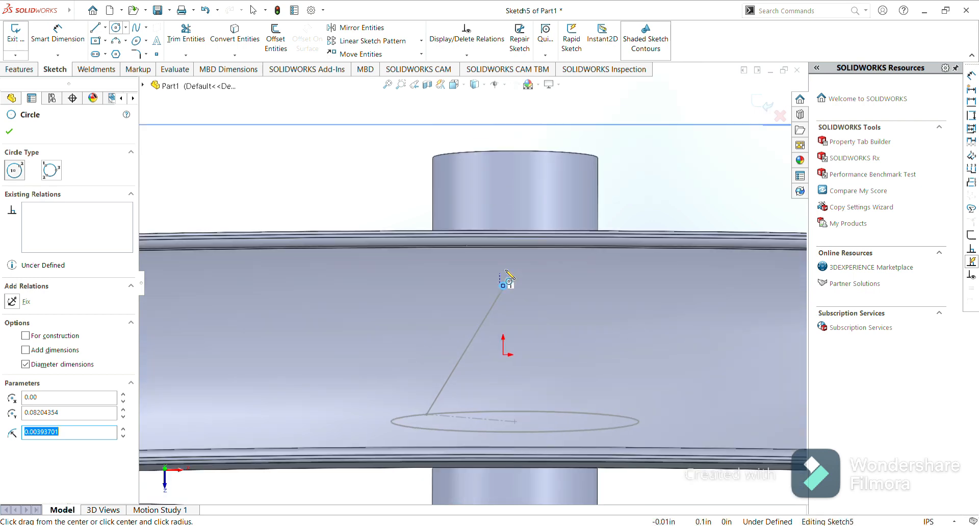
pyautogui.scroll(-5, 508, 278)
pyautogui.scroll(-2, 509, 278)
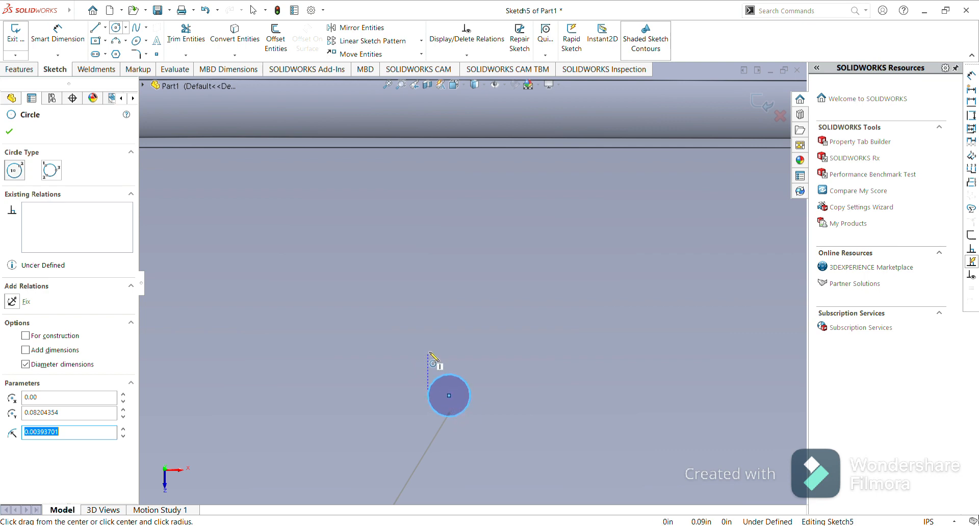
pyautogui.press('Escape')
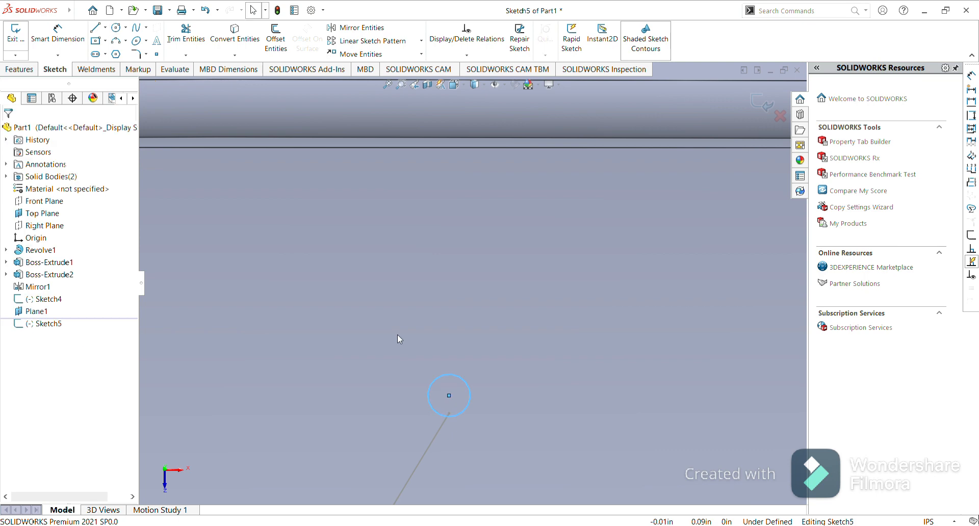
# Delete the spoke-end circle and redraw a 0.2 mm diameter circle centered on the spoke line's end at the rim.
pyautogui.click(439, 376)
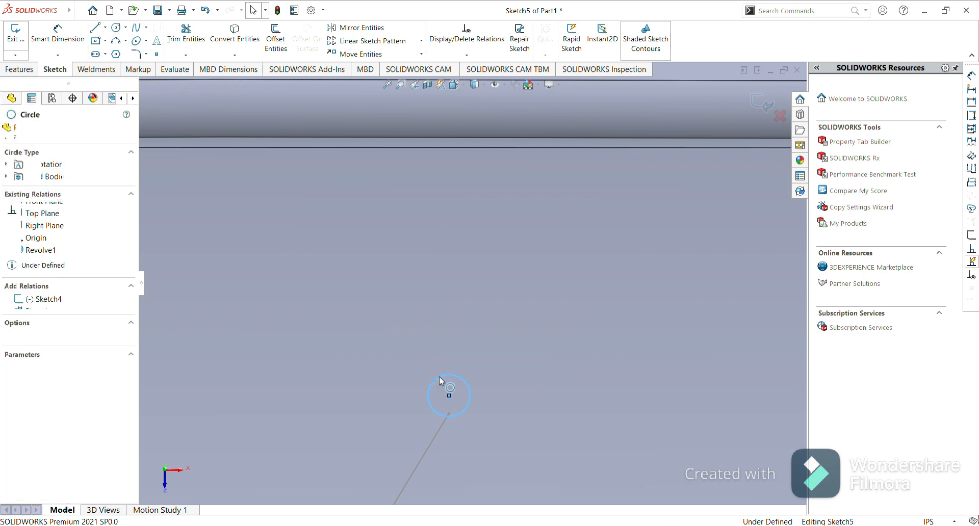
pyautogui.press('Delete')
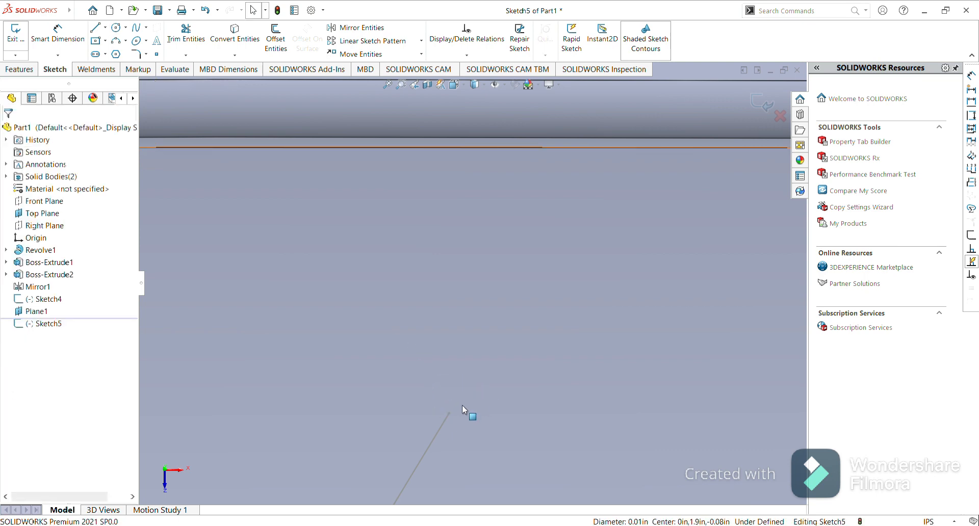
pyautogui.click(116, 27)
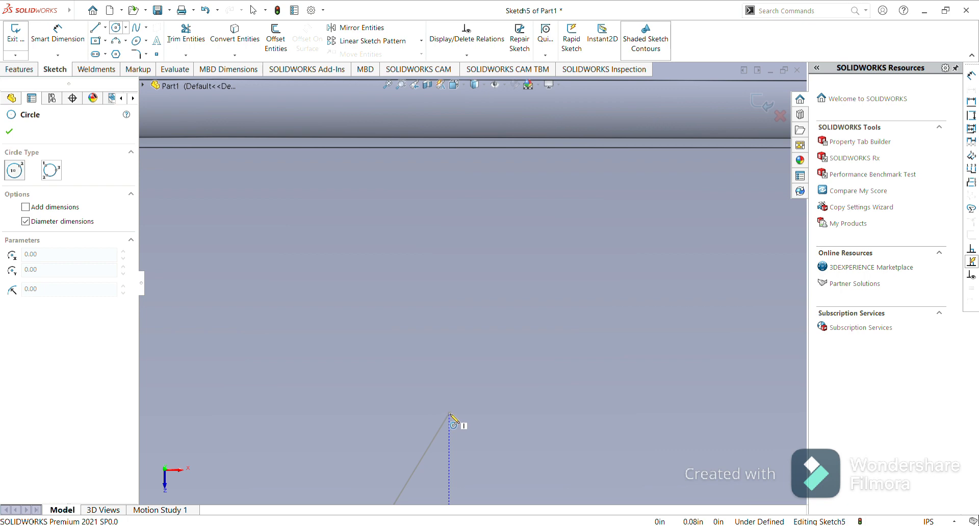
pyautogui.click(450, 414)
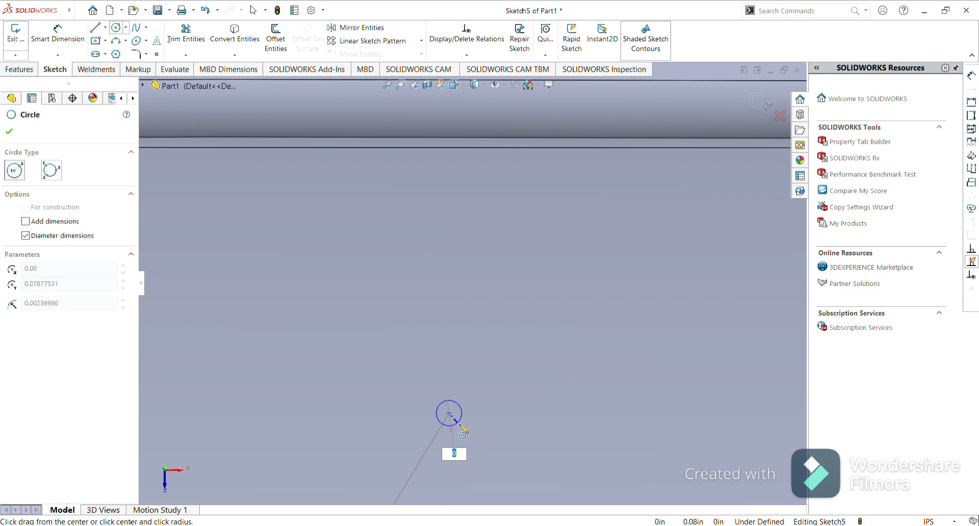
pyautogui.write('0')
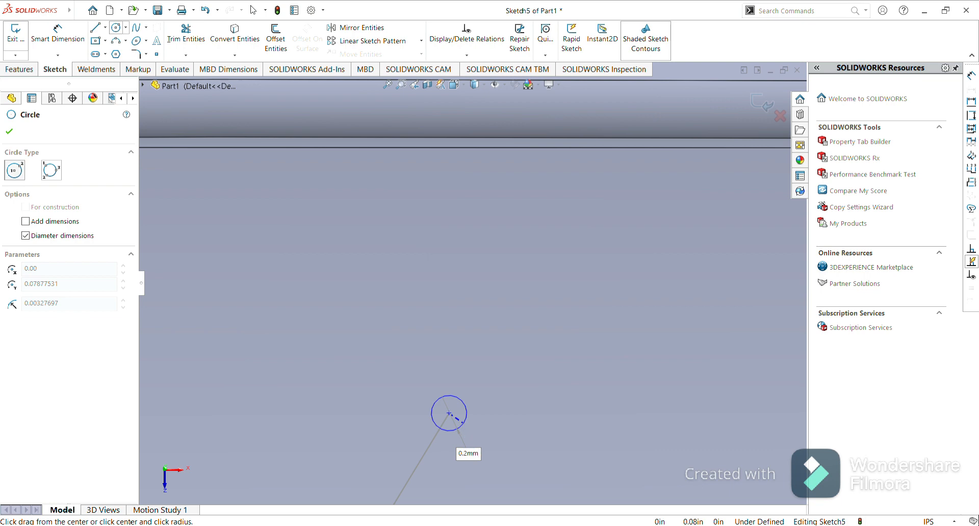
pyautogui.press('Return')
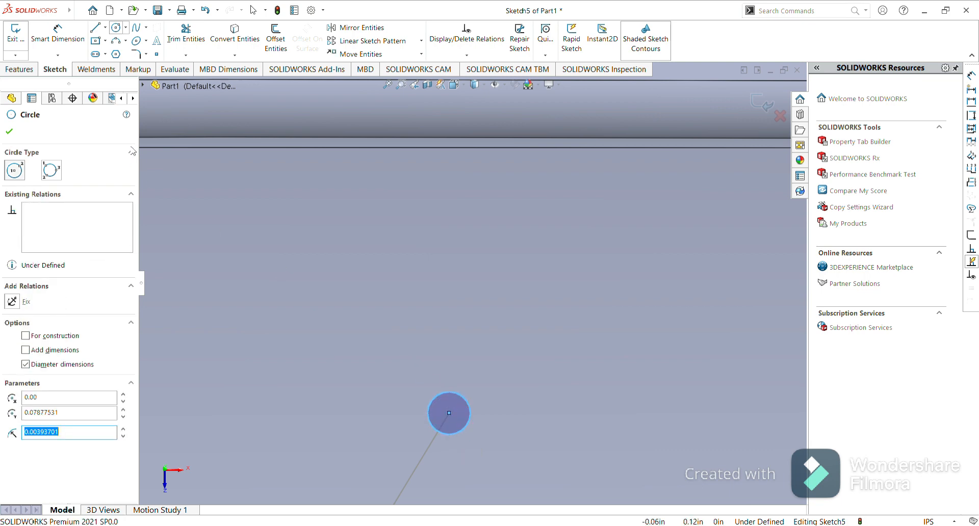
pyautogui.click(10, 133)
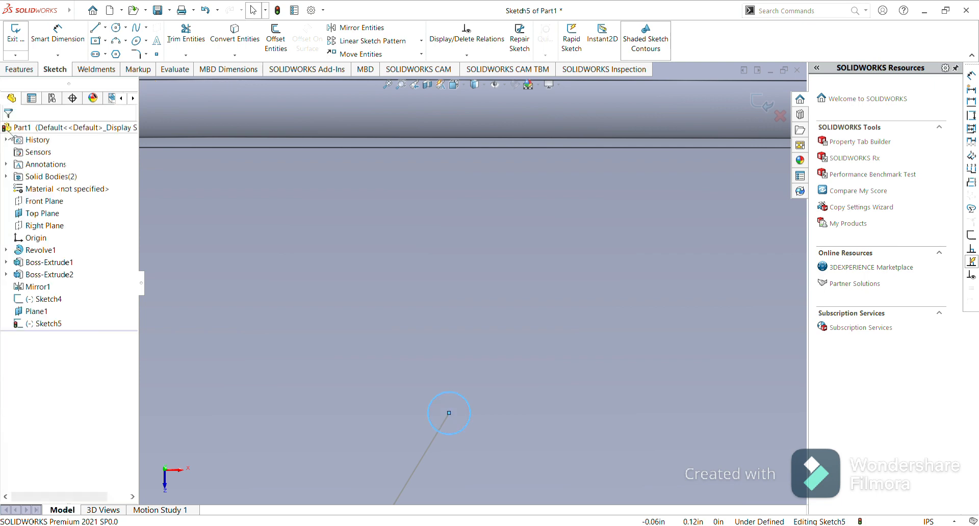
# Sweep the 0.2 mm circle profile along the spoke line to create the spoke.
pyautogui.click(20, 70)
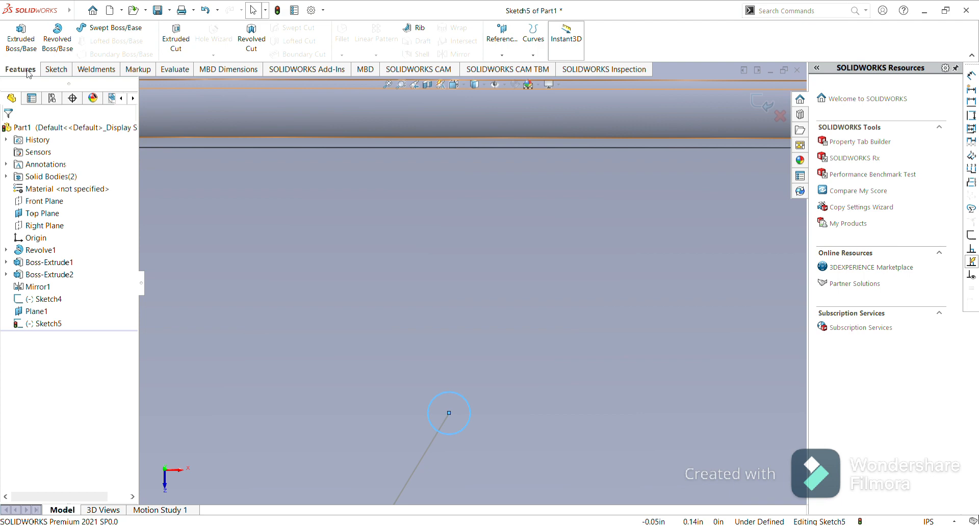
pyautogui.click(115, 28)
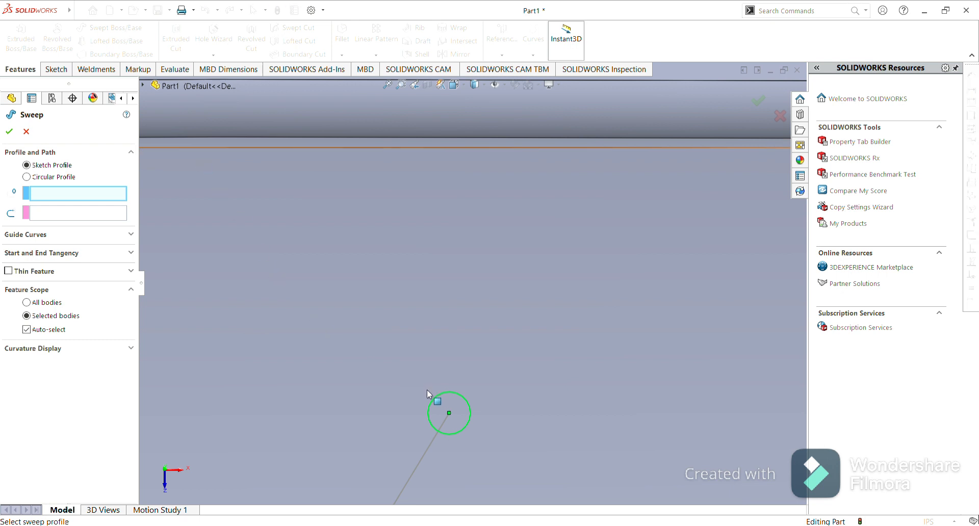
pyautogui.click(438, 401)
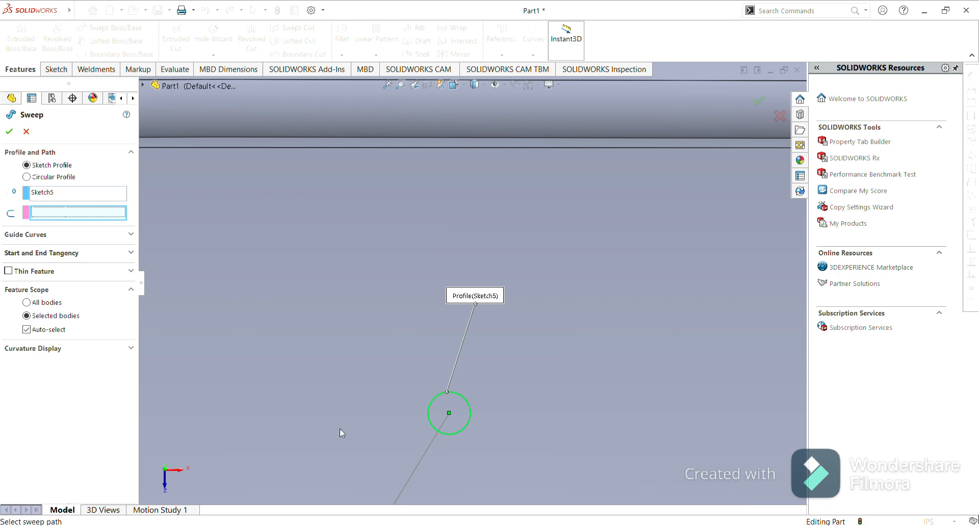
pyautogui.click(414, 473)
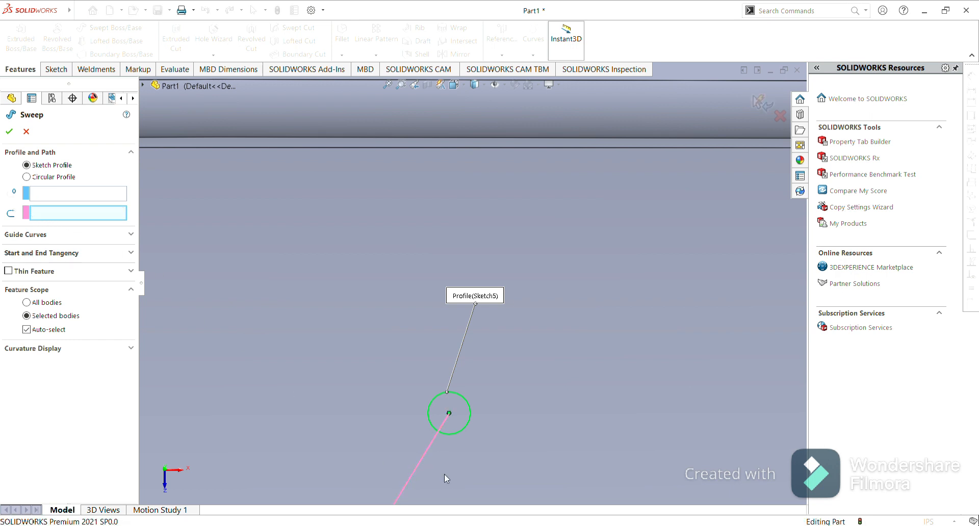
pyautogui.click(9, 133)
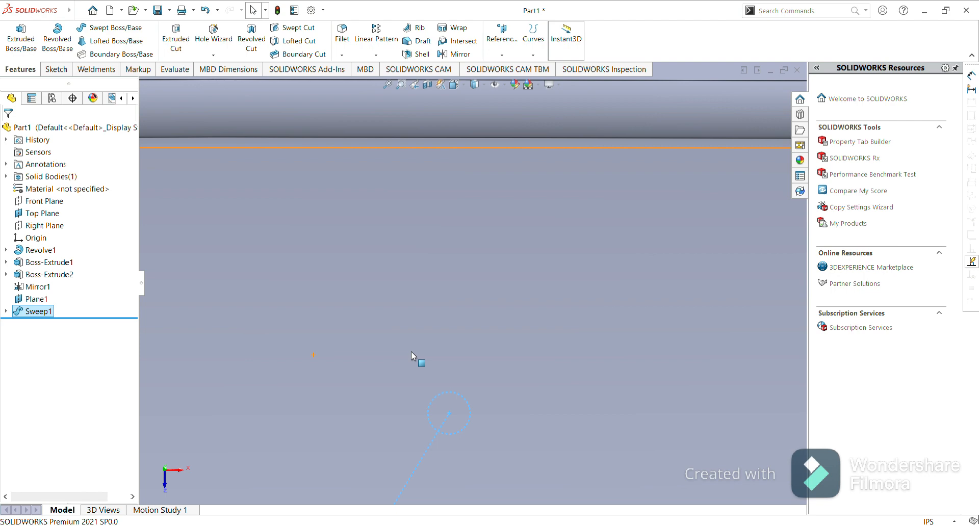
# Hide the Top Plane and Plane1 reference planes.
pyautogui.scroll(6, 411, 352)
pyautogui.scroll(5, 411, 351)
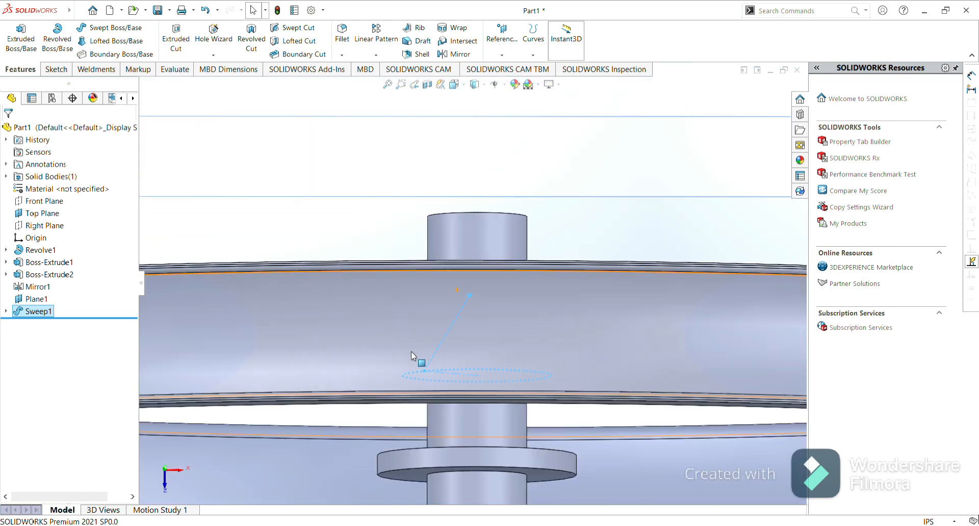
pyautogui.click(361, 165)
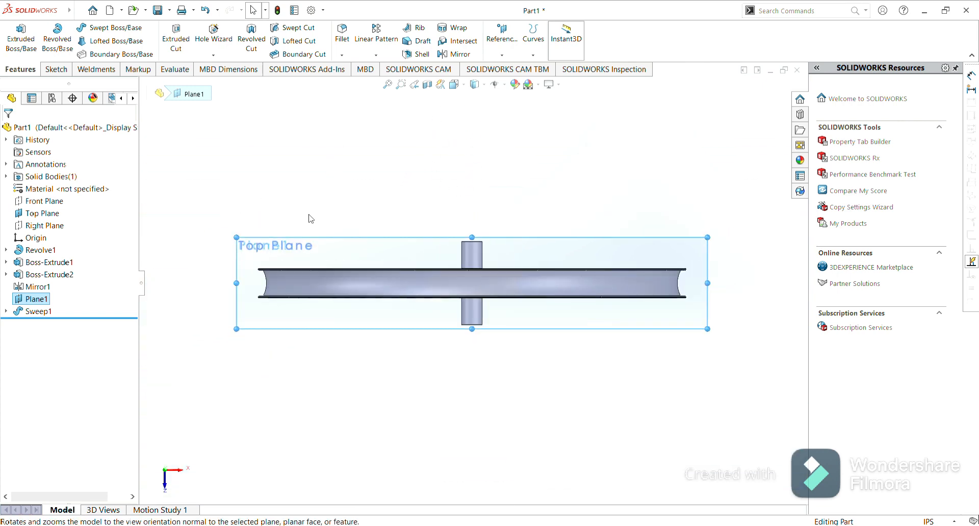
pyautogui.click(270, 223)
pyautogui.click(51, 214)
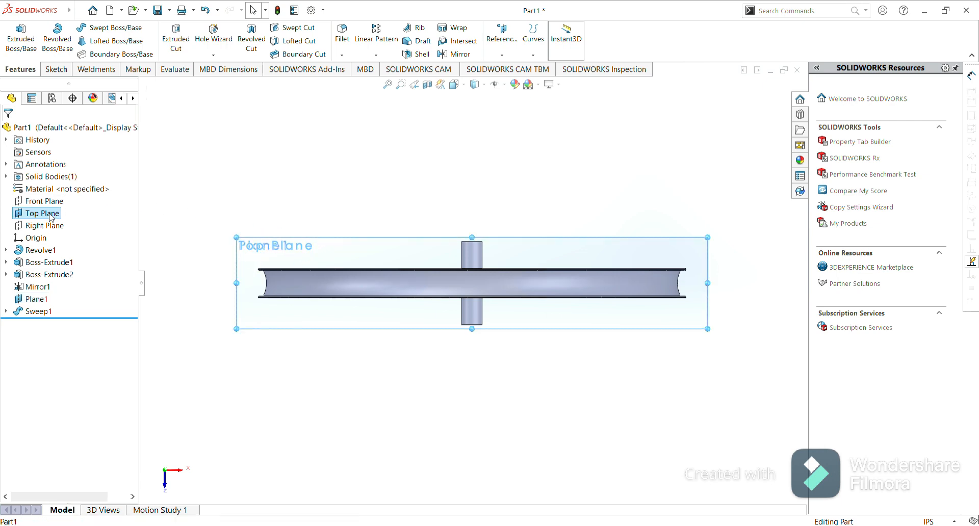
pyautogui.click(77, 201)
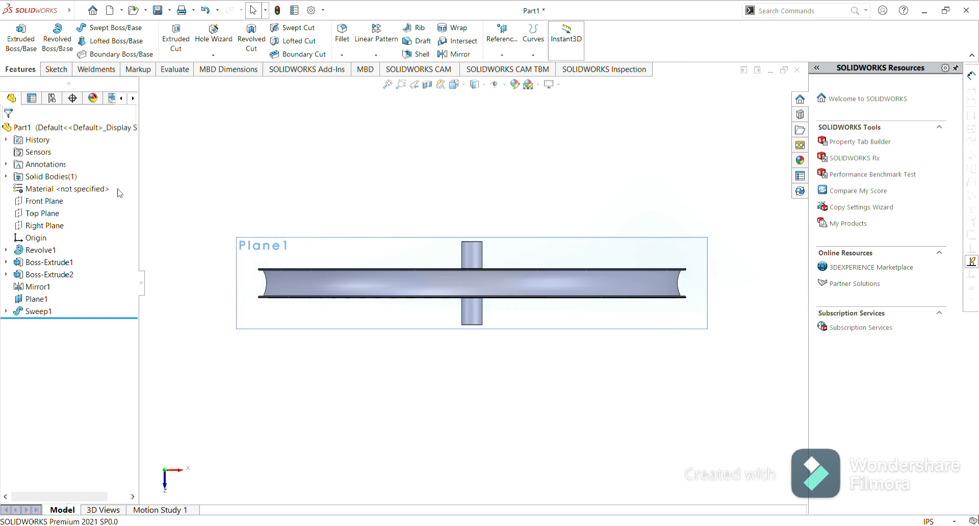
pyautogui.click(249, 243)
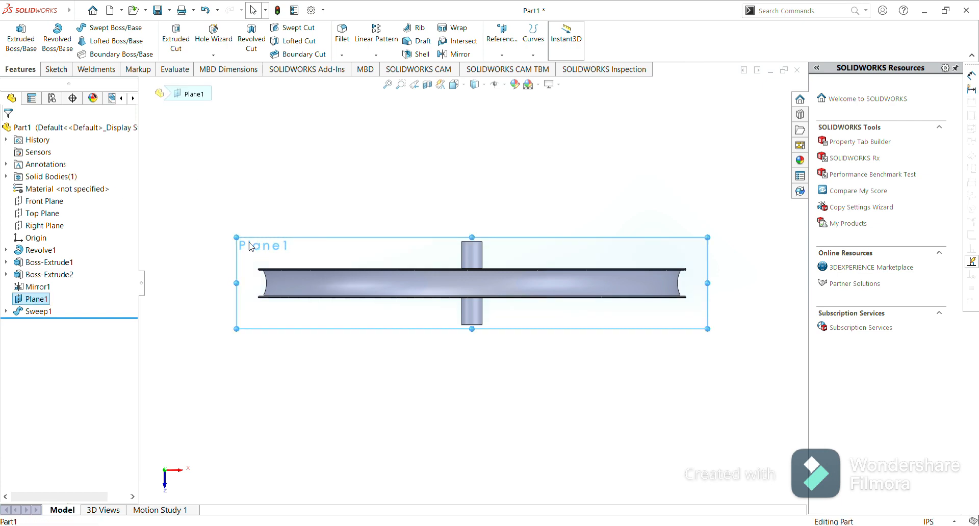
pyautogui.click(309, 216)
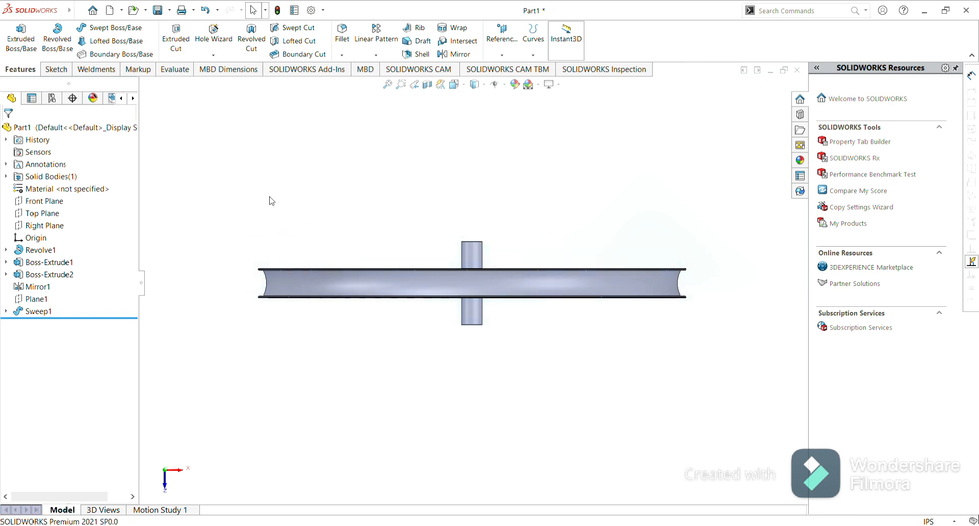
# Open a new sketch on the Front Plane.
pyautogui.click(46, 201)
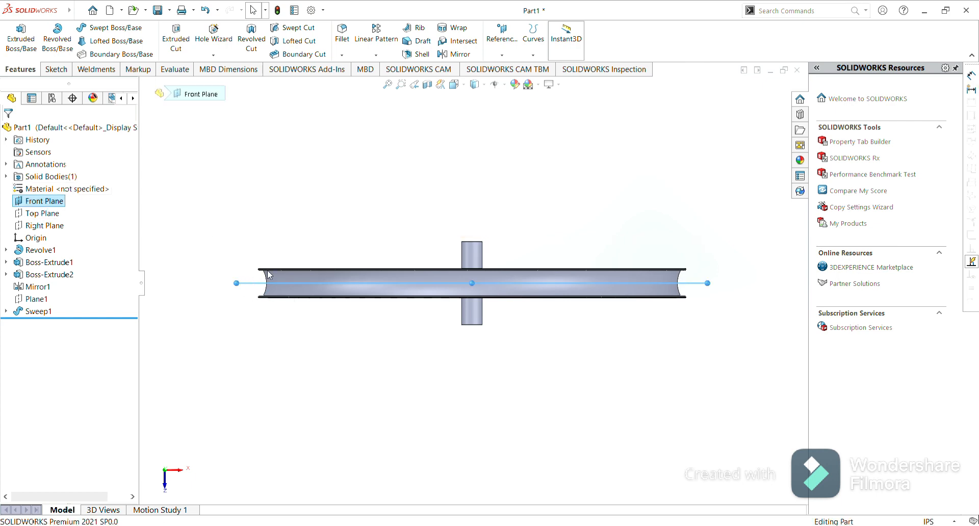
pyautogui.click(302, 260)
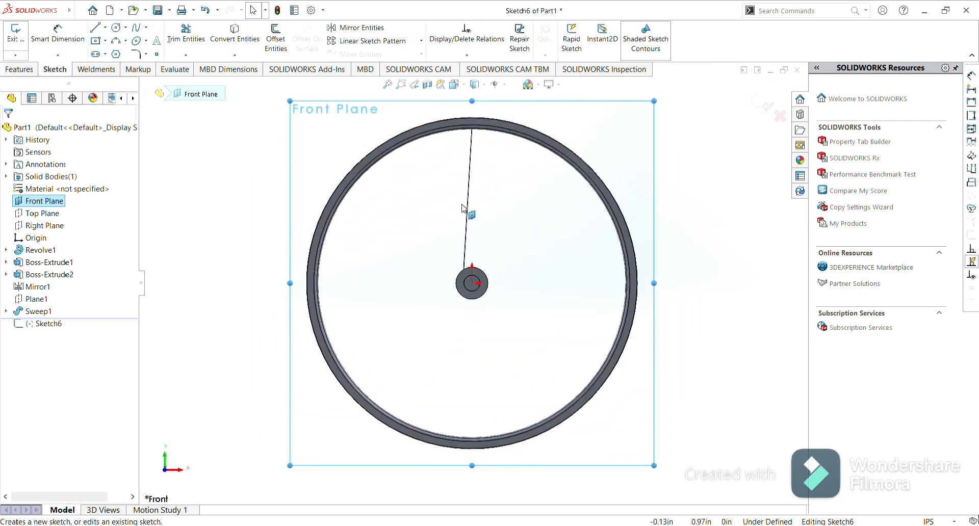
pyautogui.scroll(-5, 464, 210)
pyautogui.scroll(-5, 463, 210)
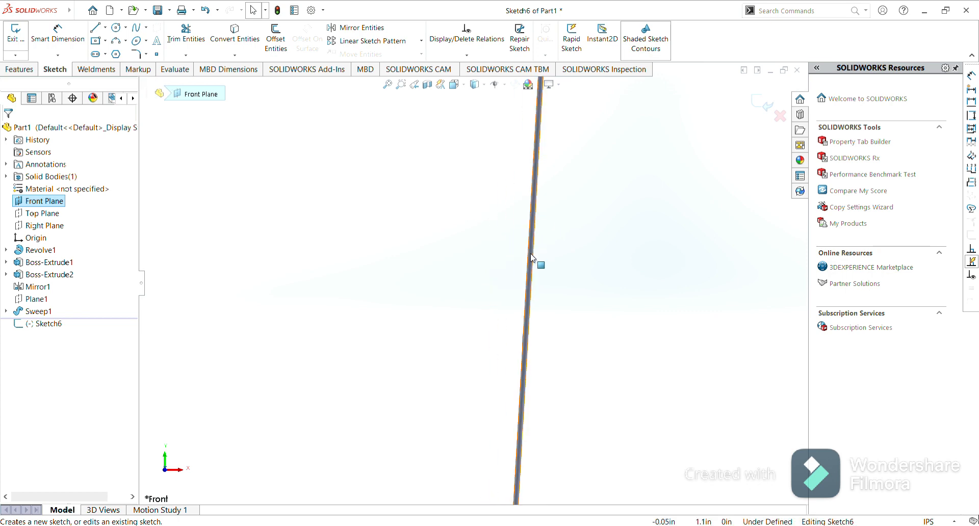
pyautogui.scroll(5, 458, 258)
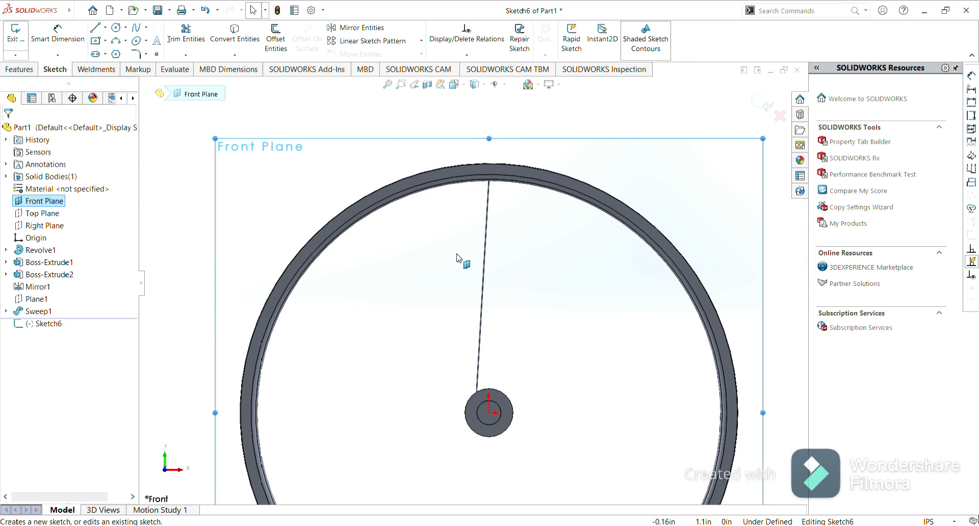
pyautogui.scroll(5, 457, 258)
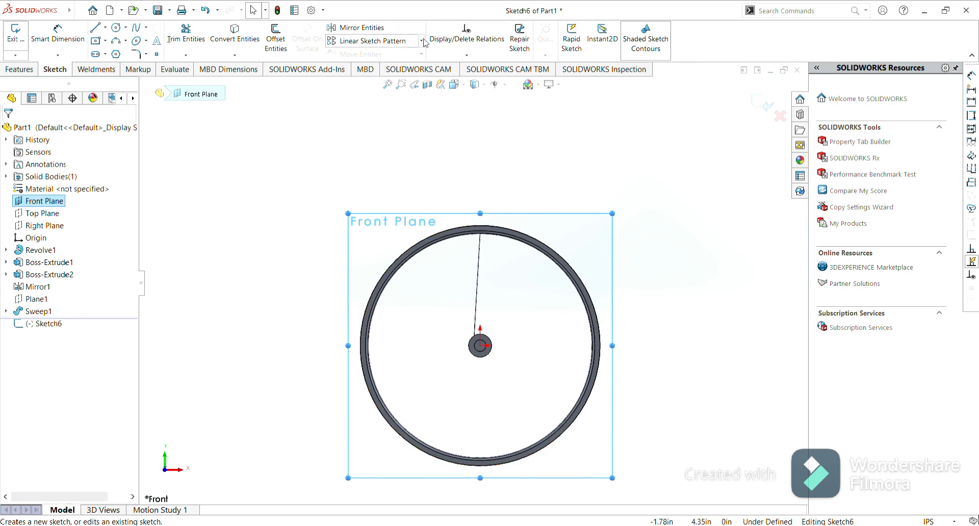
# Try a sketch circular pattern of the spoke line around the hub edge, then exit the sketch.
pyautogui.click(380, 71)
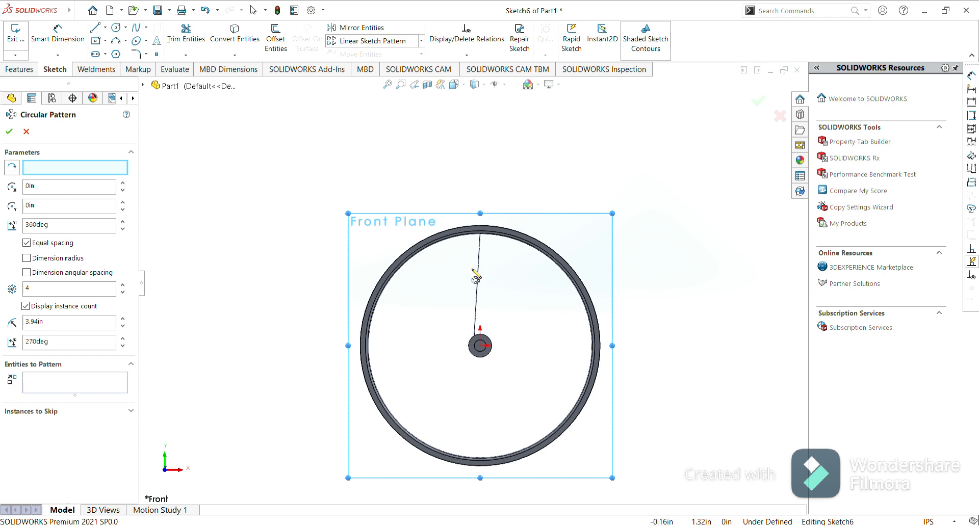
pyautogui.scroll(-5, 482, 282)
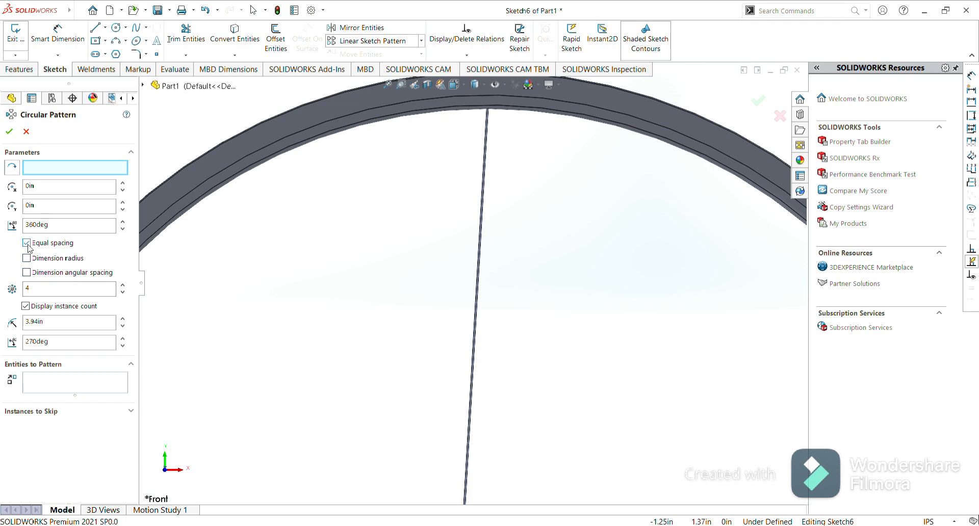
pyautogui.click(61, 384)
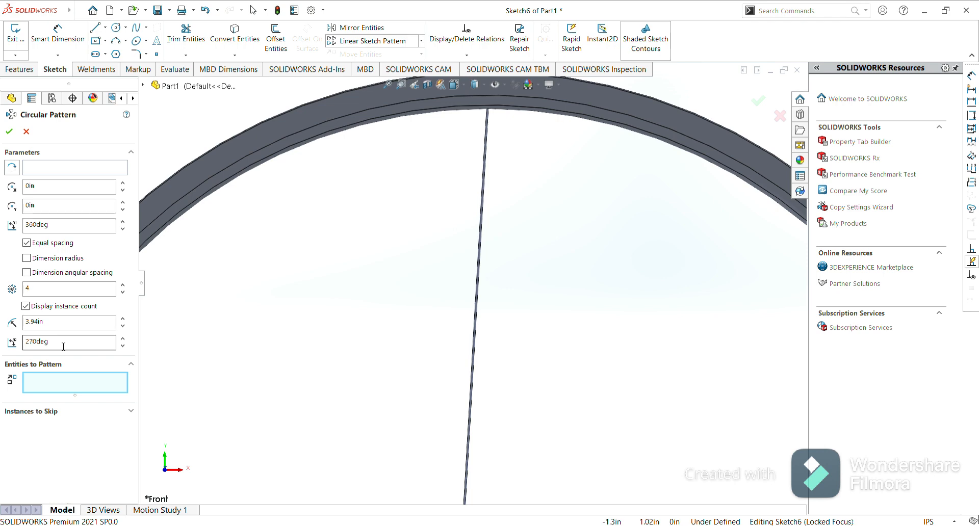
pyautogui.click(46, 171)
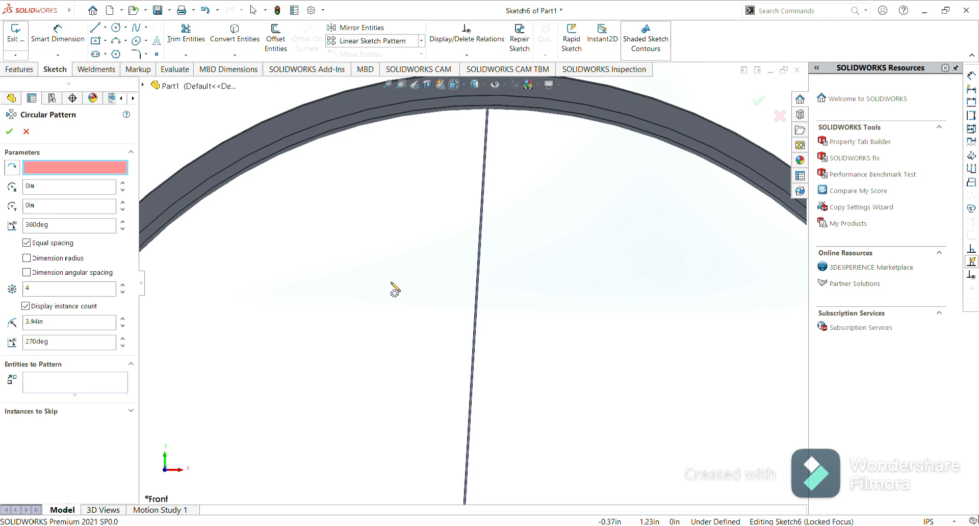
pyautogui.press('f')
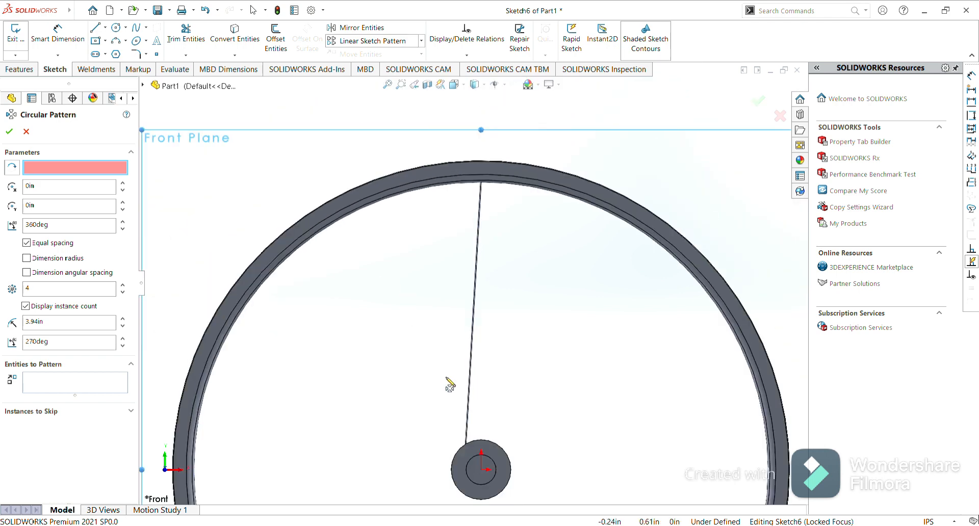
pyautogui.click(499, 445)
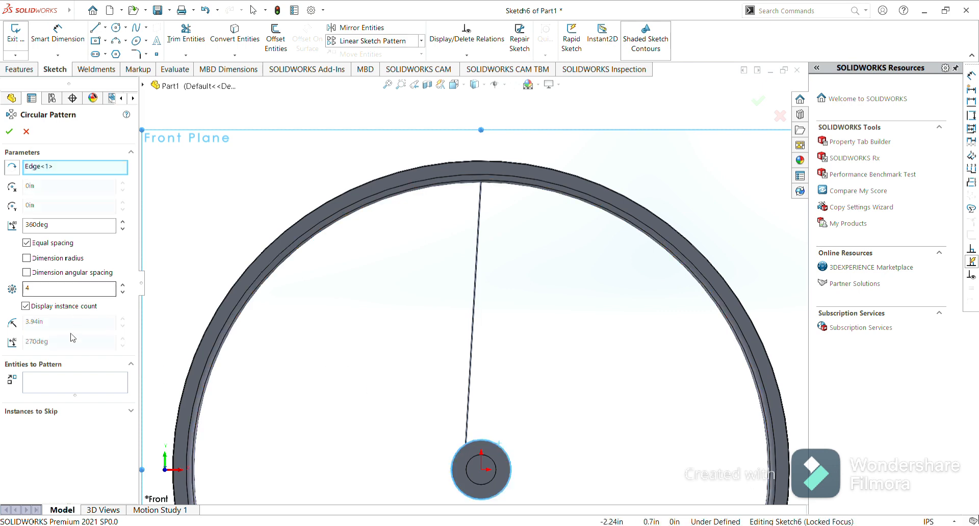
pyautogui.click(63, 379)
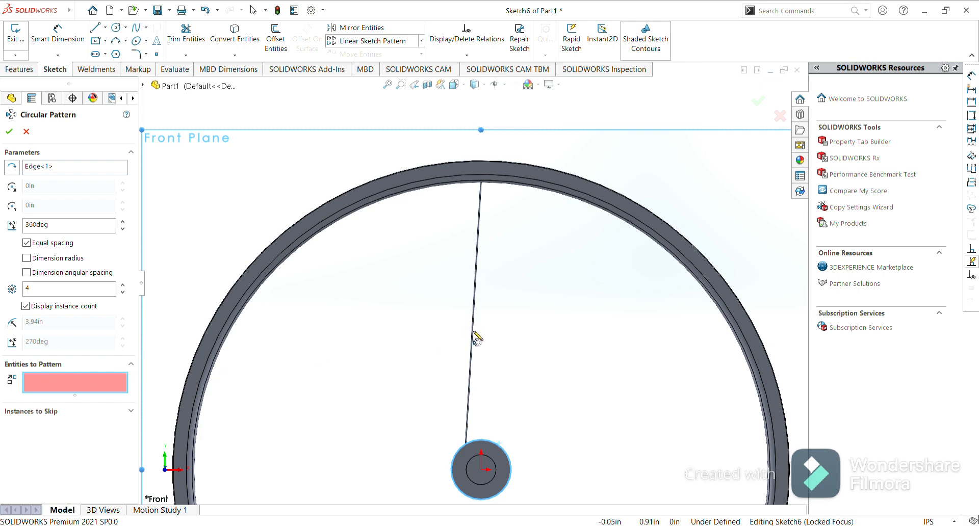
pyautogui.scroll(-8, 478, 338)
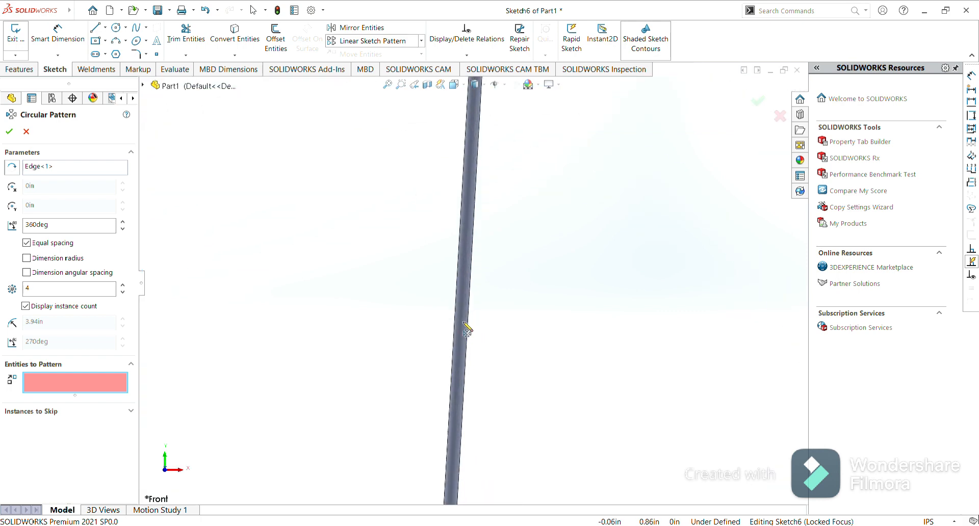
pyautogui.click(464, 324)
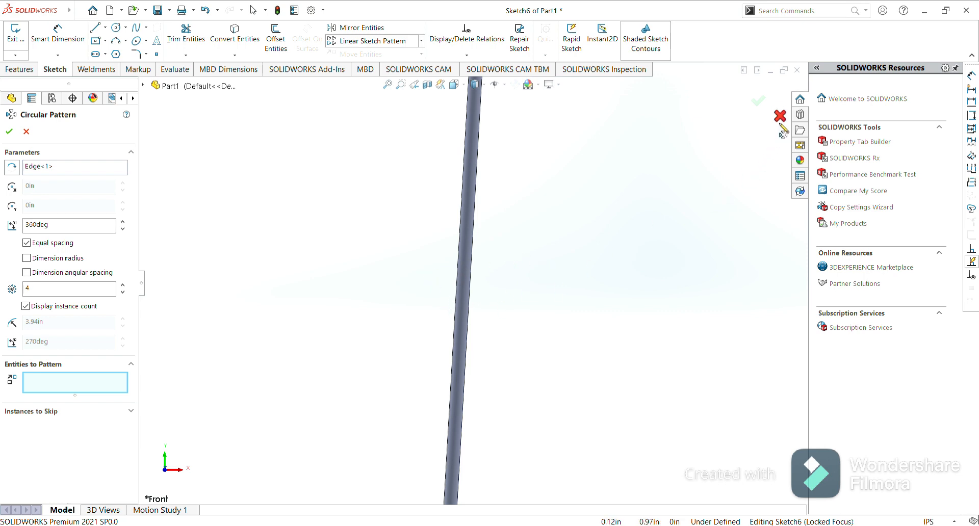
pyautogui.click(26, 131)
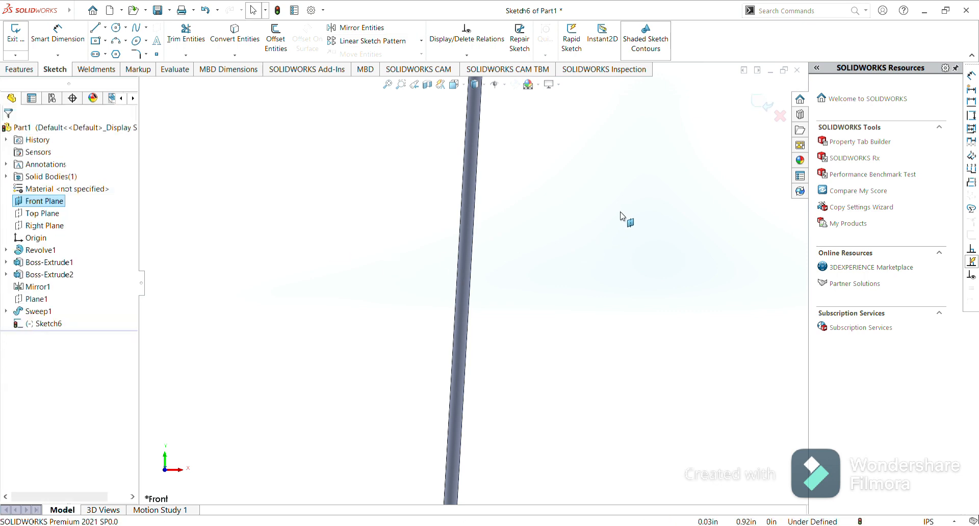
pyautogui.click(764, 107)
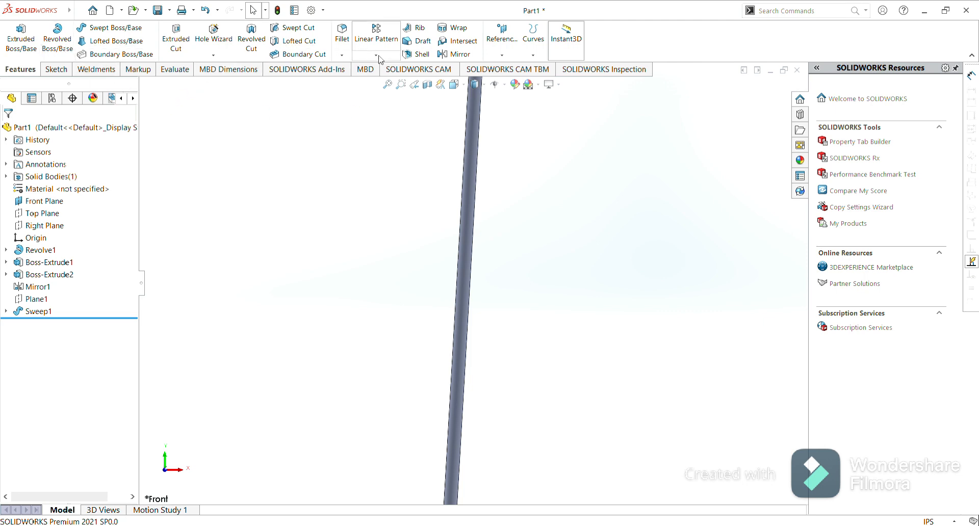
# Set up a circular pattern of the swept spoke around the hub's circular edge, 80 instances equally spaced over 360 degrees.
pyautogui.click(380, 83)
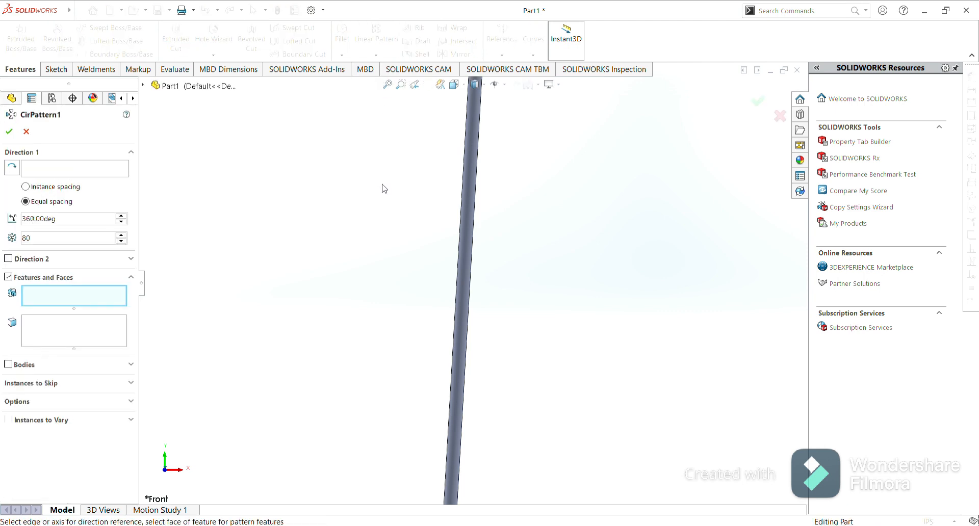
pyautogui.click(469, 225)
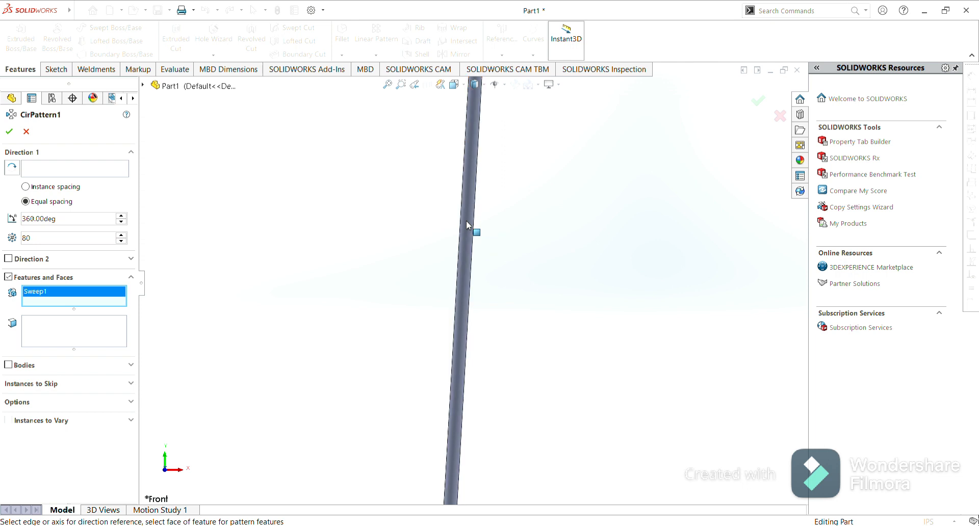
pyautogui.click(45, 170)
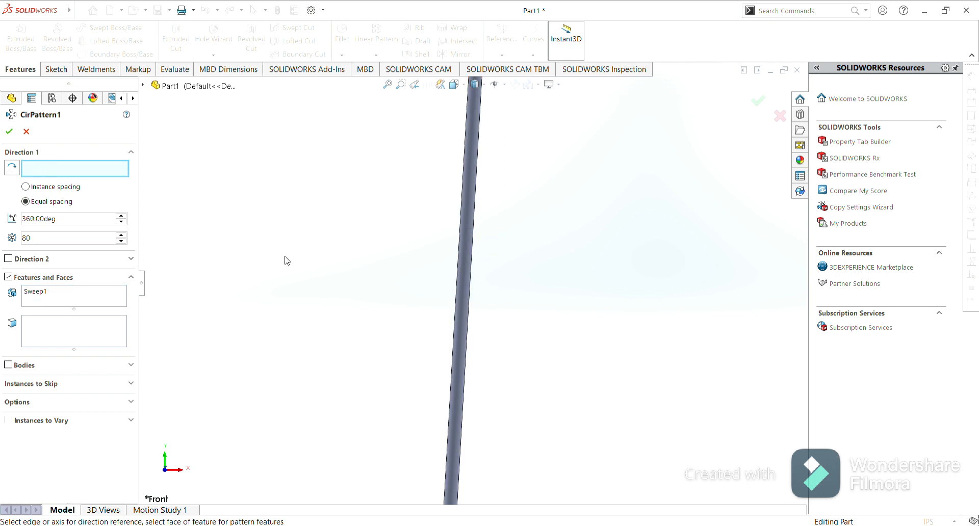
pyautogui.scroll(8, 373, 265)
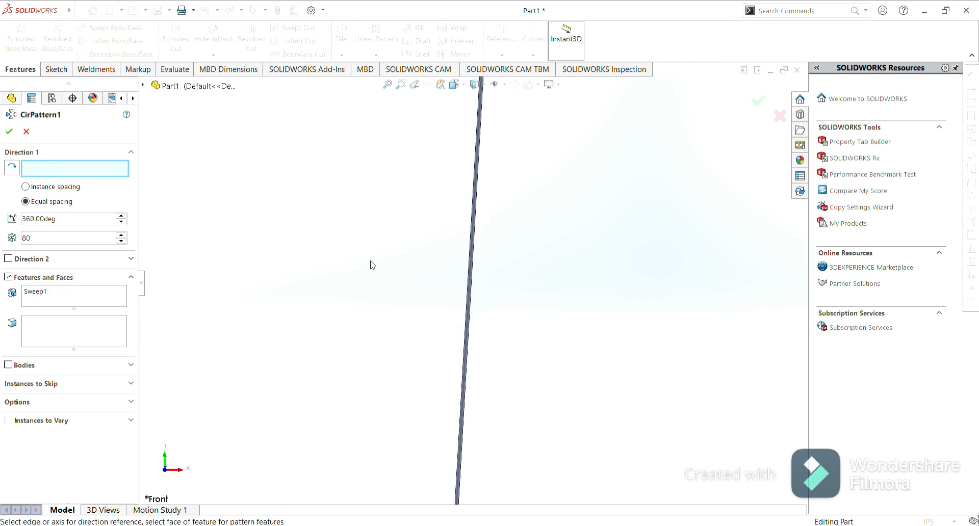
pyautogui.scroll(4, 373, 265)
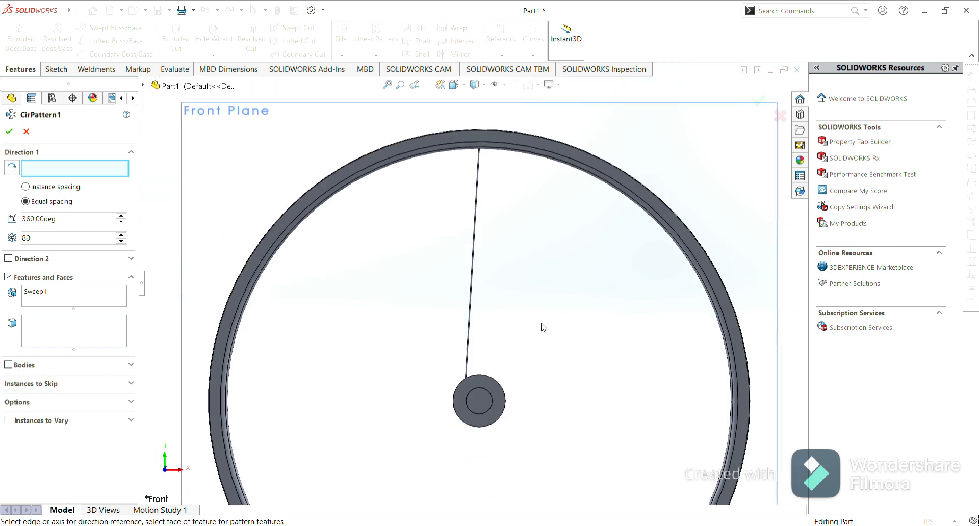
pyautogui.click(485, 378)
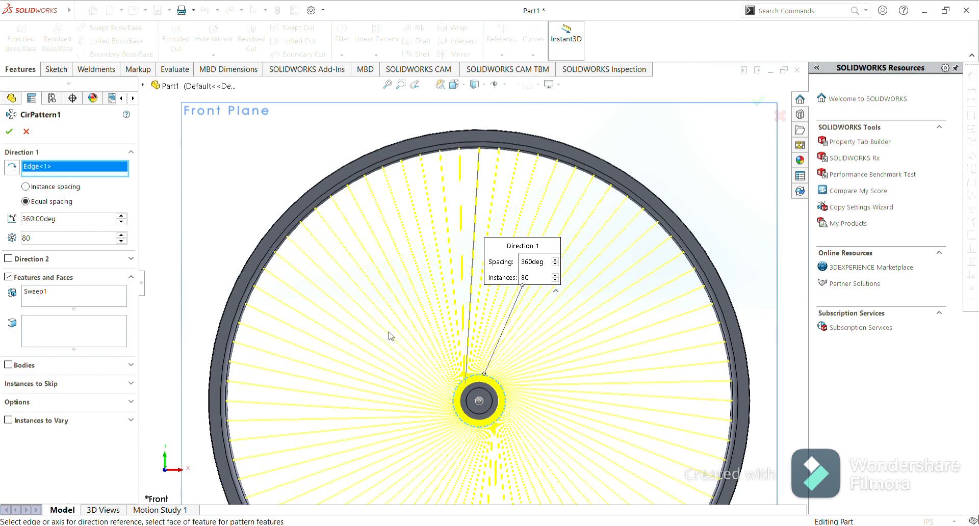
pyautogui.scroll(2, 445, 426)
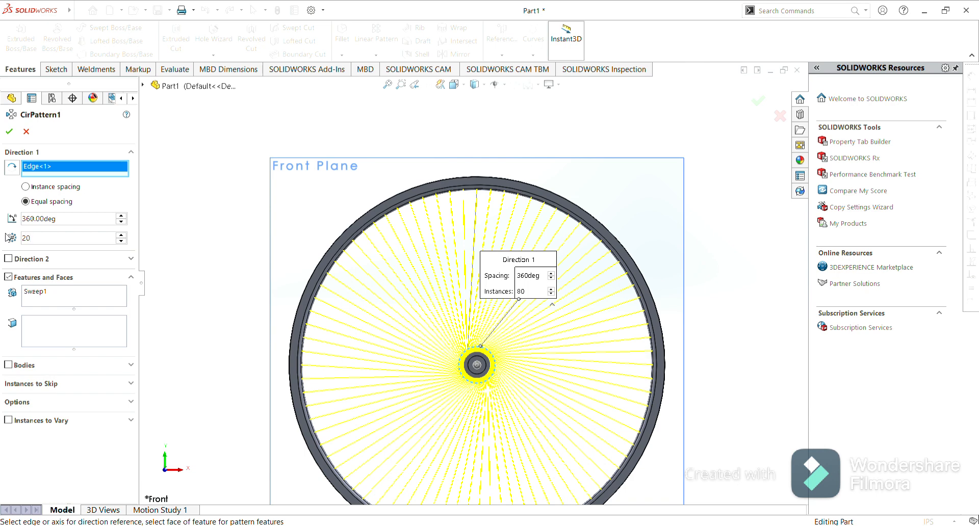
# Apply the circular pattern of the spoke, then open a new sketch on the hub flange face.
pyautogui.click(10, 132)
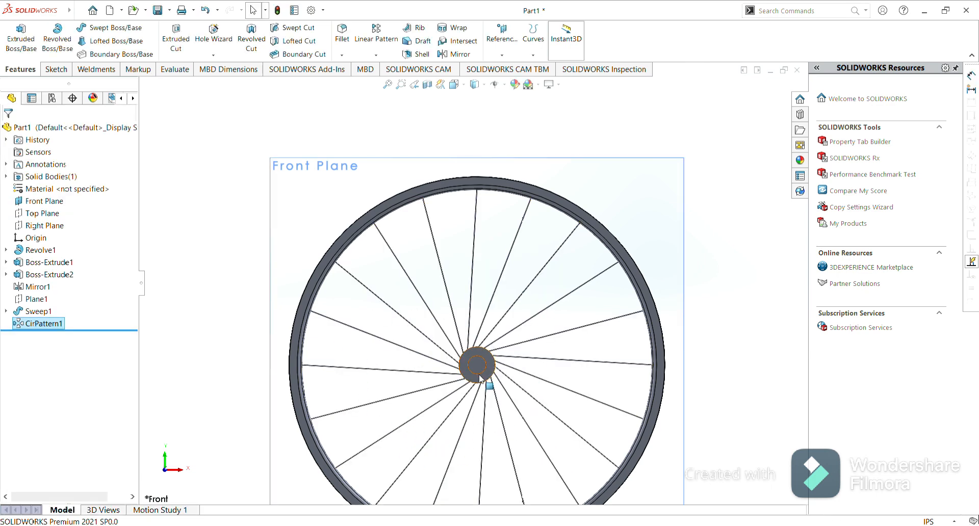
pyautogui.click(602, 173)
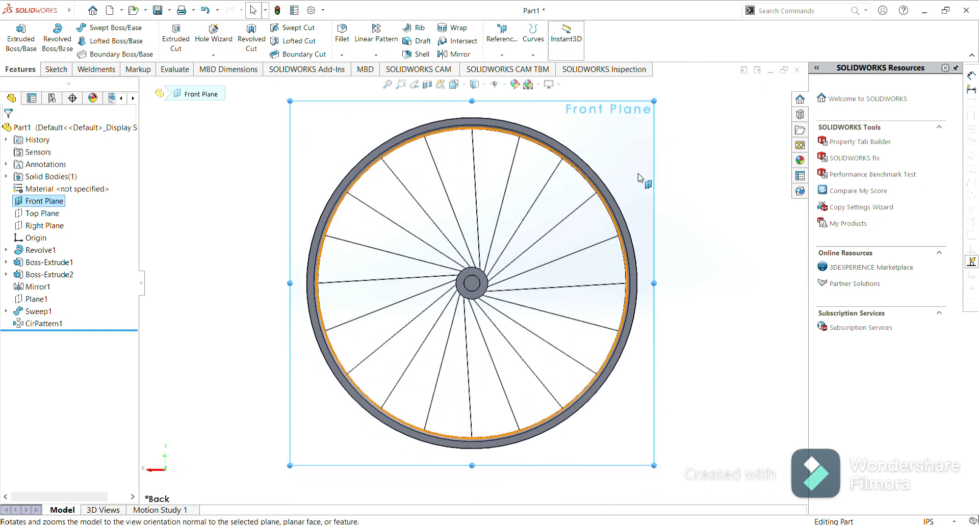
pyautogui.click(675, 163)
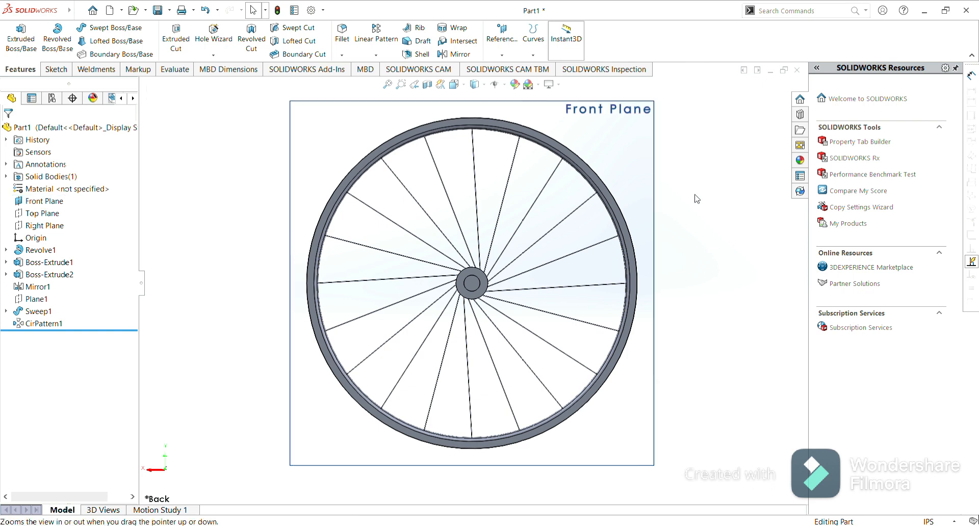
pyautogui.moveTo(396, 242); pyautogui.dragTo(478, 279, button='middle')
pyautogui.scroll(-10, 478, 280)
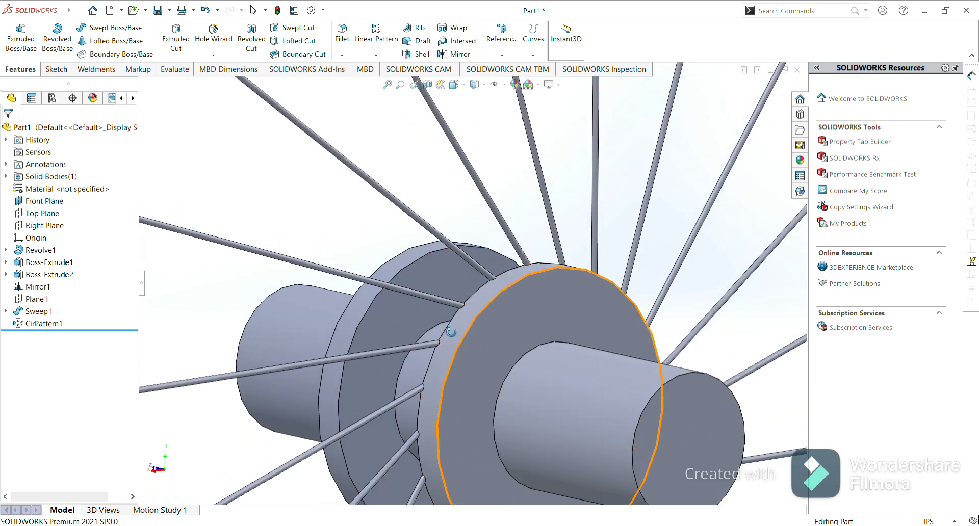
pyautogui.click(392, 317)
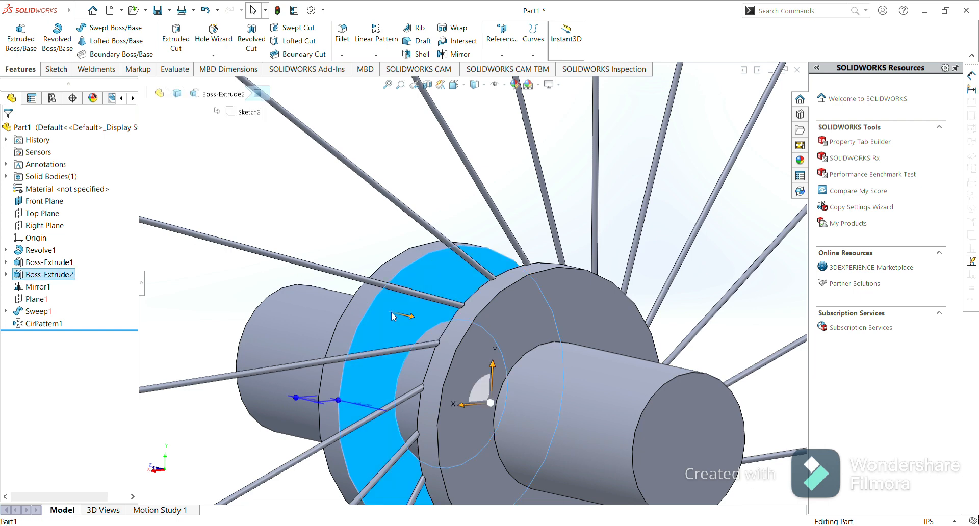
pyautogui.click(434, 283)
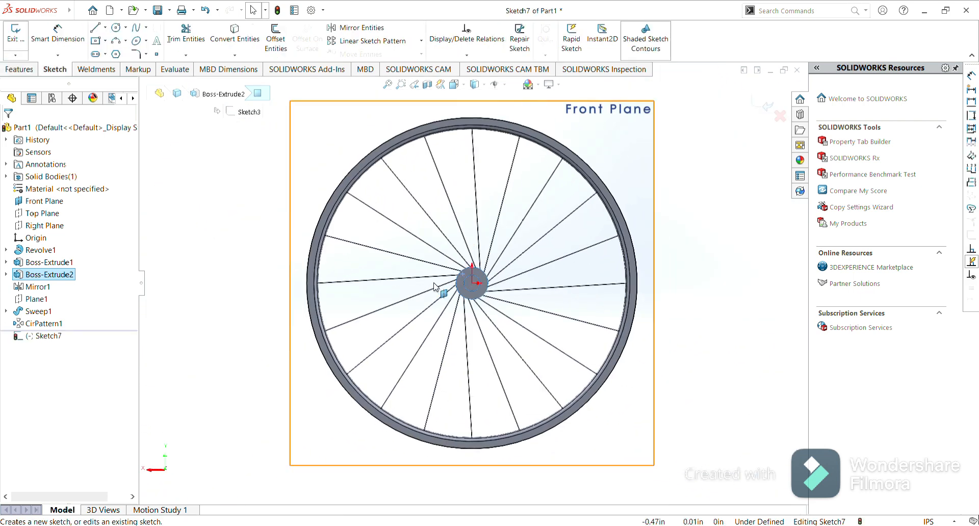
# Draw a circle about 0.3 in diameter centred on the hub origin.
pyautogui.click(116, 28)
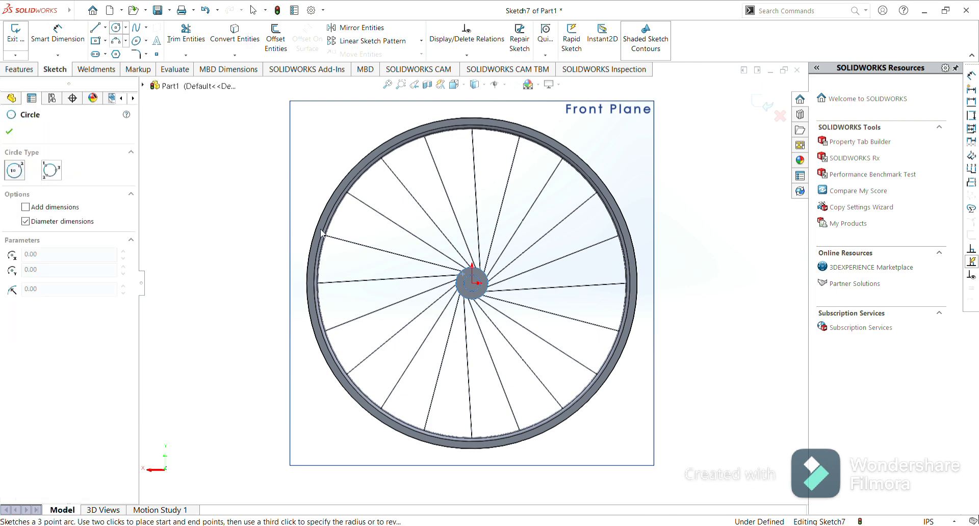
pyautogui.click(473, 283)
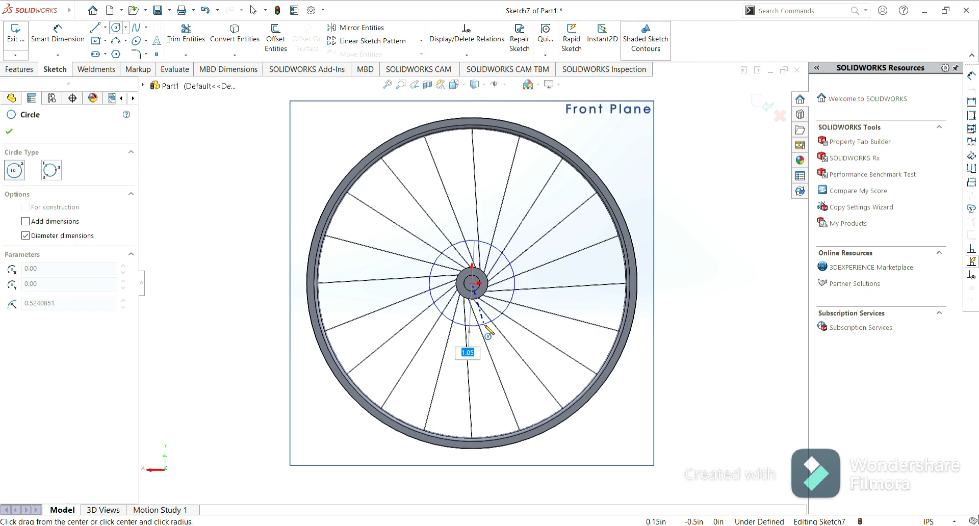
pyautogui.write('7')
pyautogui.press('Return')
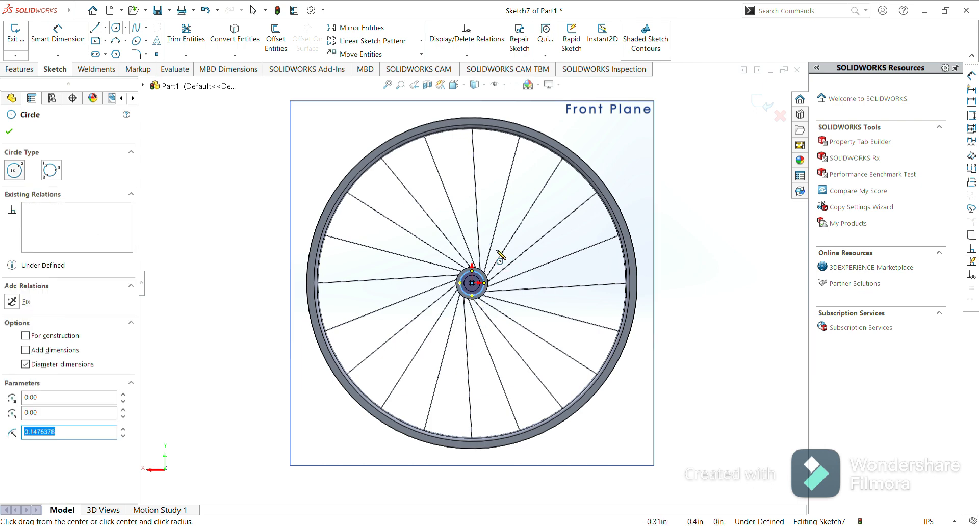
pyautogui.click(9, 133)
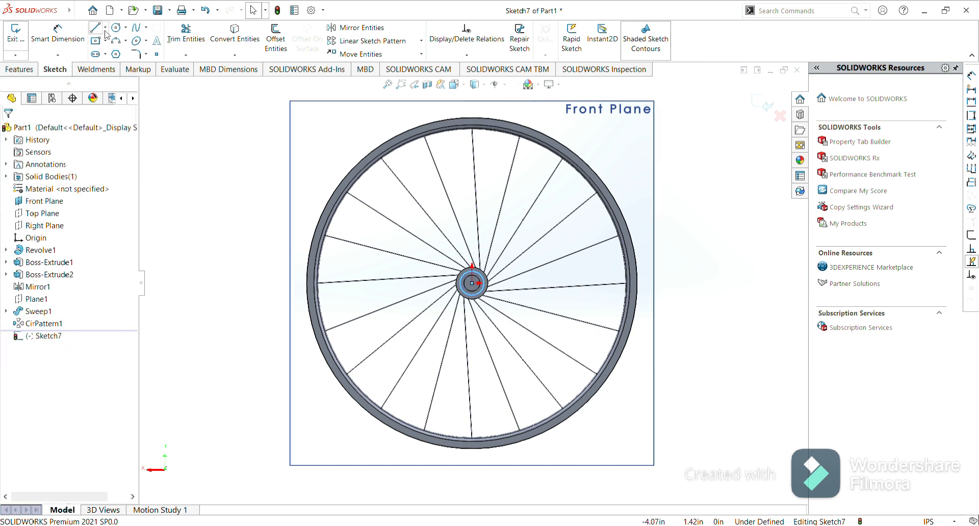
# Draw a construction line from the hub origin out to the new circle at 135°.
pyautogui.click(113, 58)
pyautogui.scroll(-10, 473, 283)
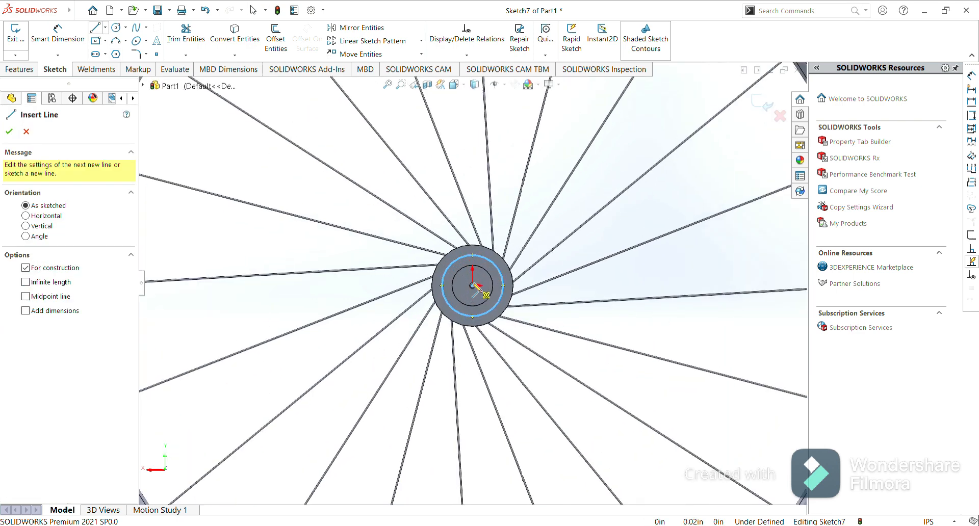
pyautogui.scroll(-5, 476, 301)
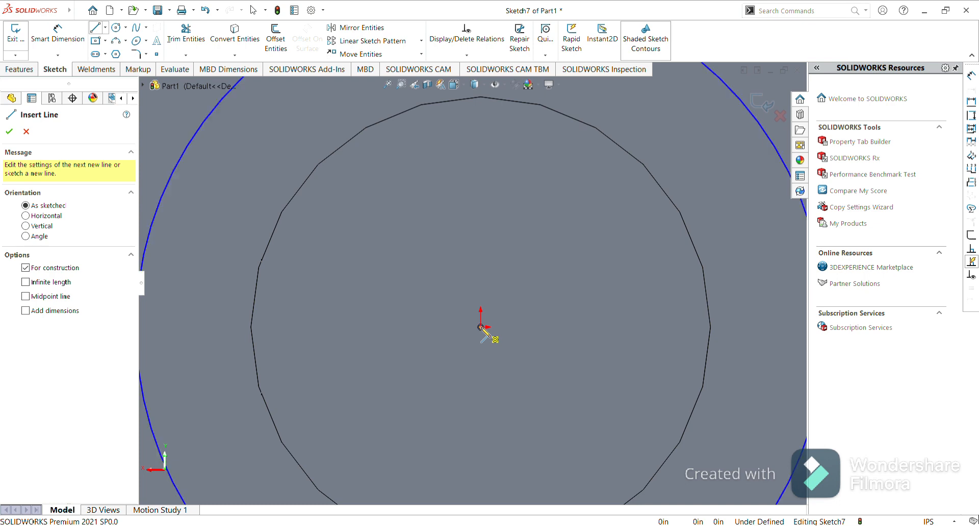
pyautogui.click(480, 327)
pyautogui.scroll(5, 374, 223)
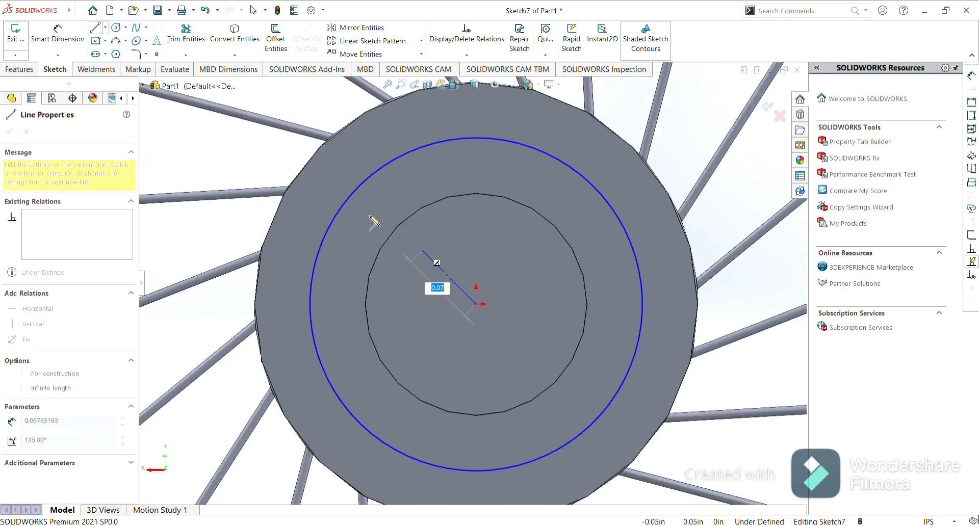
pyautogui.click(359, 188)
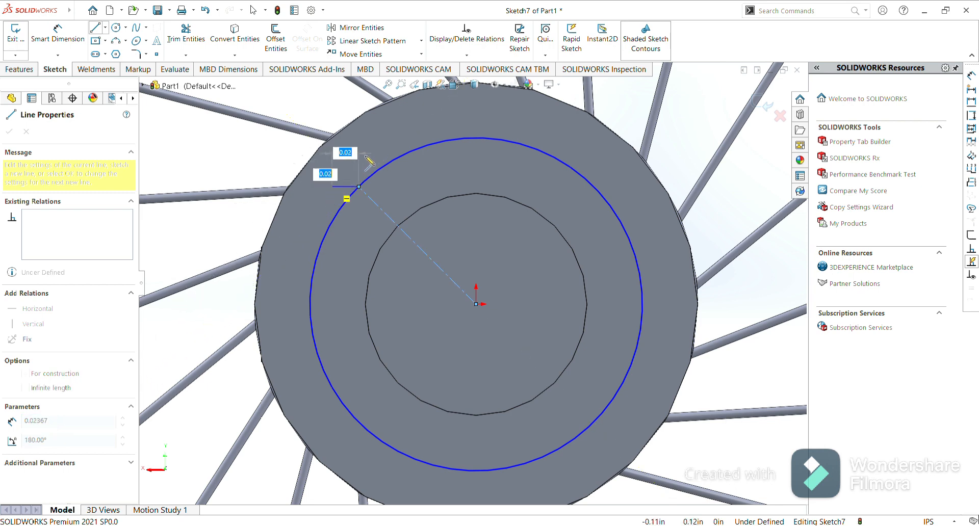
pyautogui.press('Escape')
pyautogui.press('Escape')
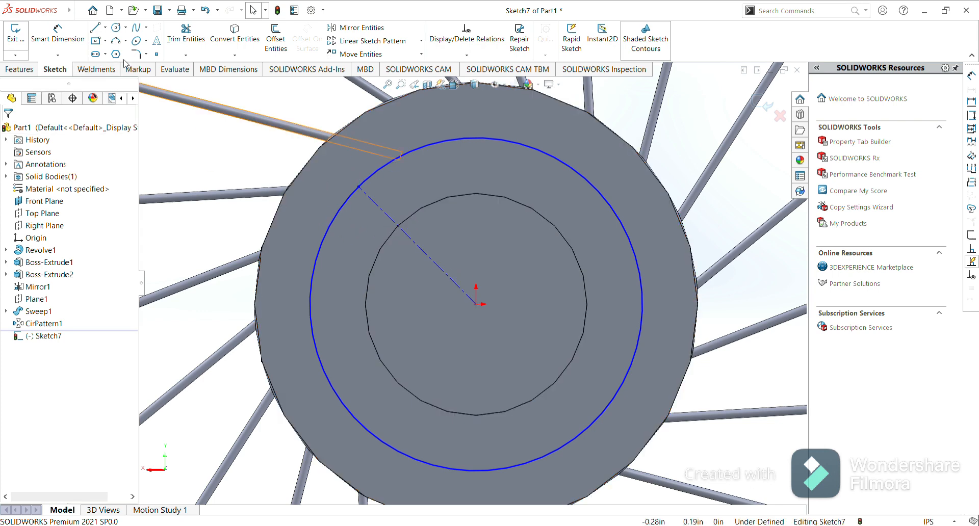
# Draw a spoke line from the construction line's end on the circle to the rim's inner edge, then exit the sketch.
pyautogui.click(96, 29)
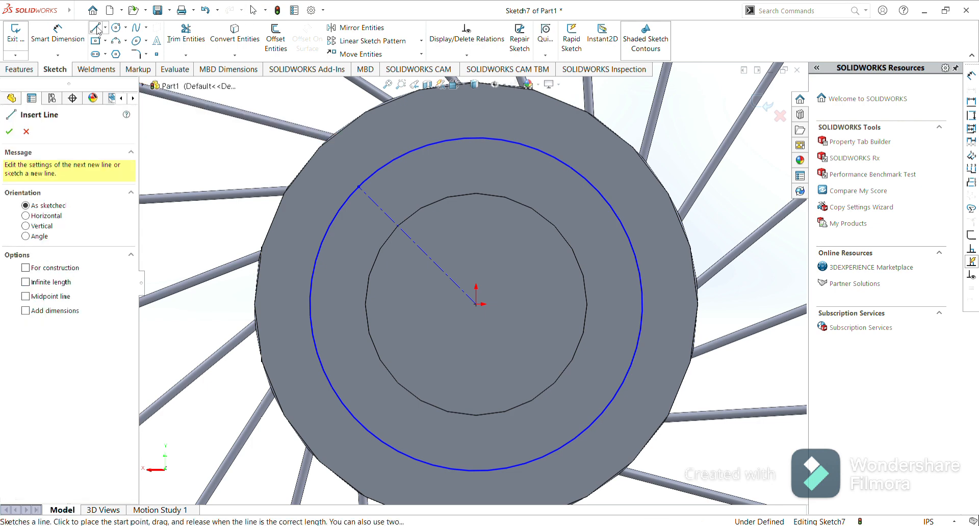
pyautogui.scroll(5, 376, 183)
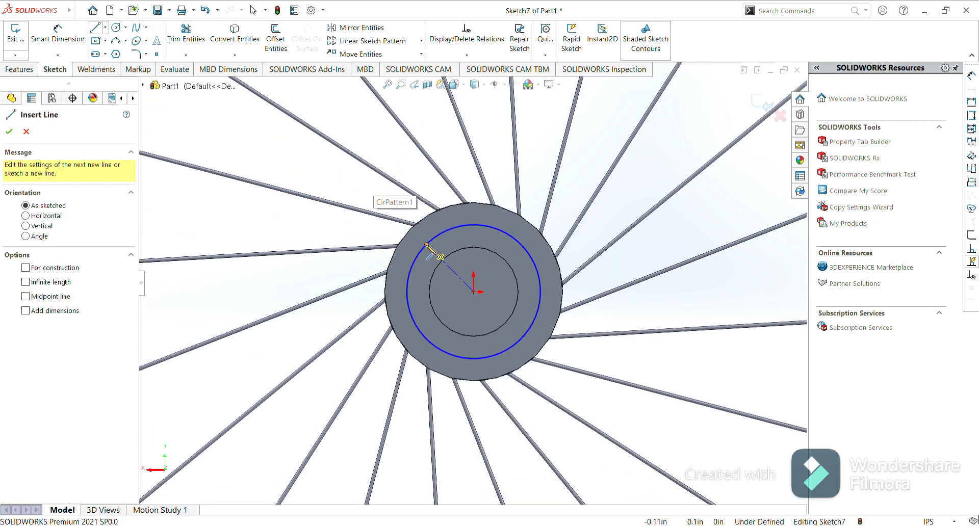
pyautogui.click(427, 246)
pyautogui.scroll(-3, 440, 189)
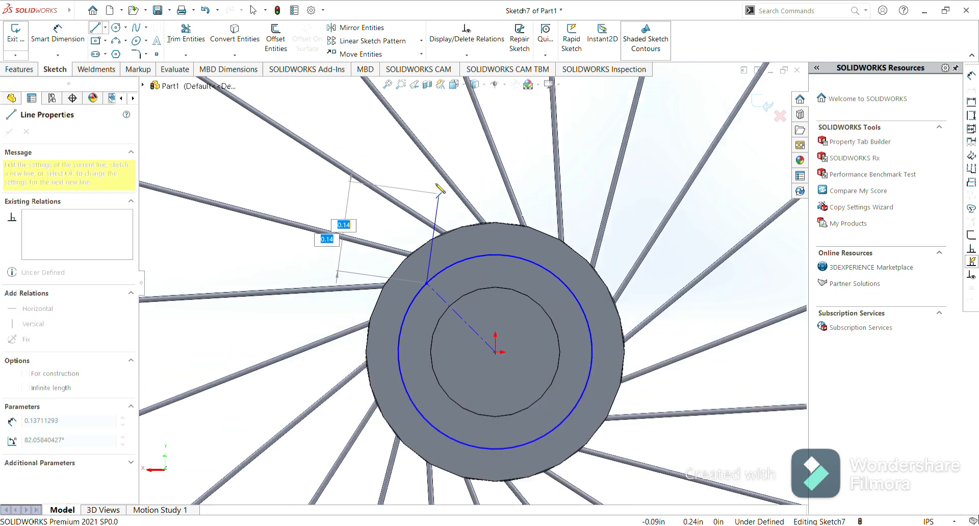
pyautogui.scroll(4, 440, 190)
pyautogui.scroll(5, 440, 190)
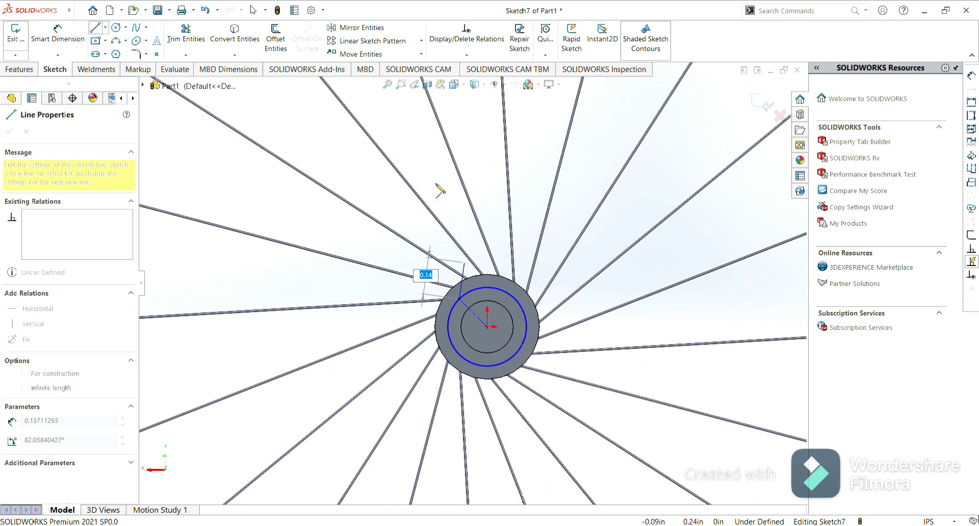
pyautogui.scroll(2, 440, 190)
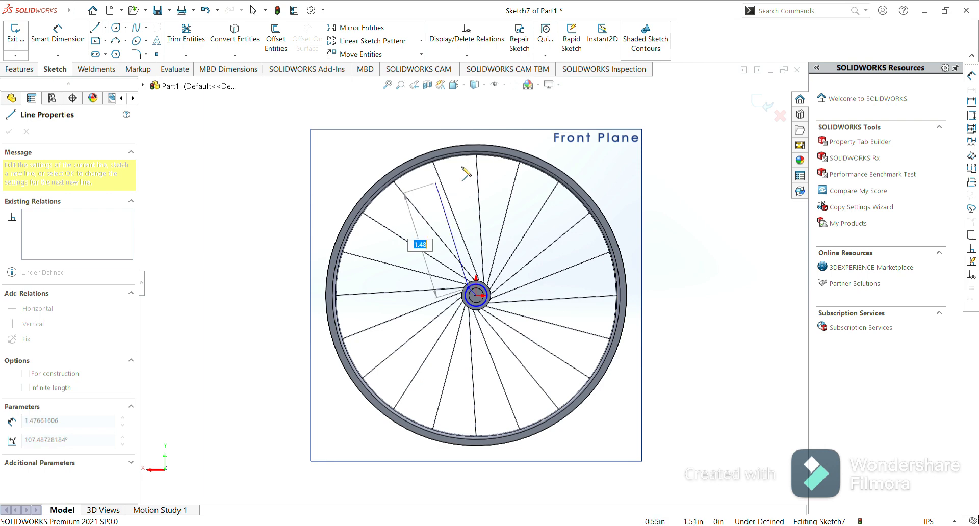
pyautogui.scroll(-5, 476, 157)
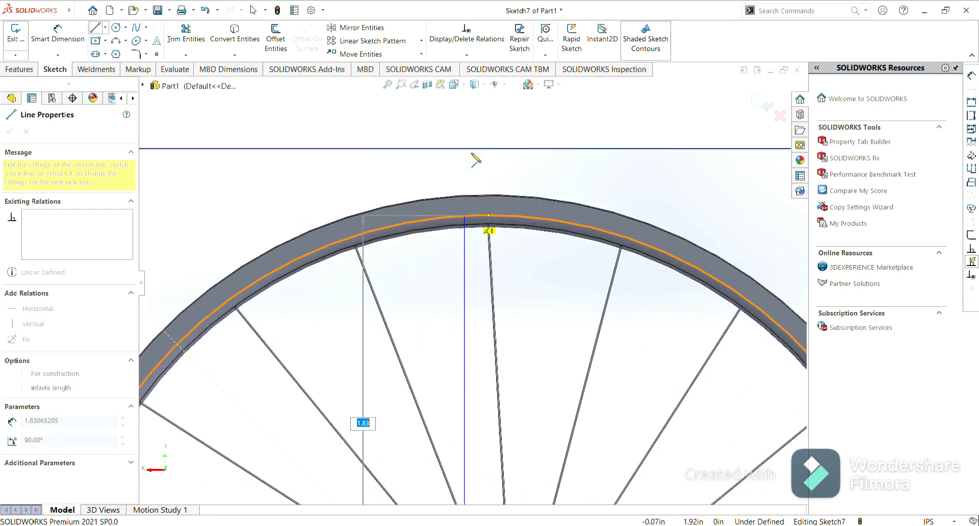
pyautogui.scroll(-5, 476, 160)
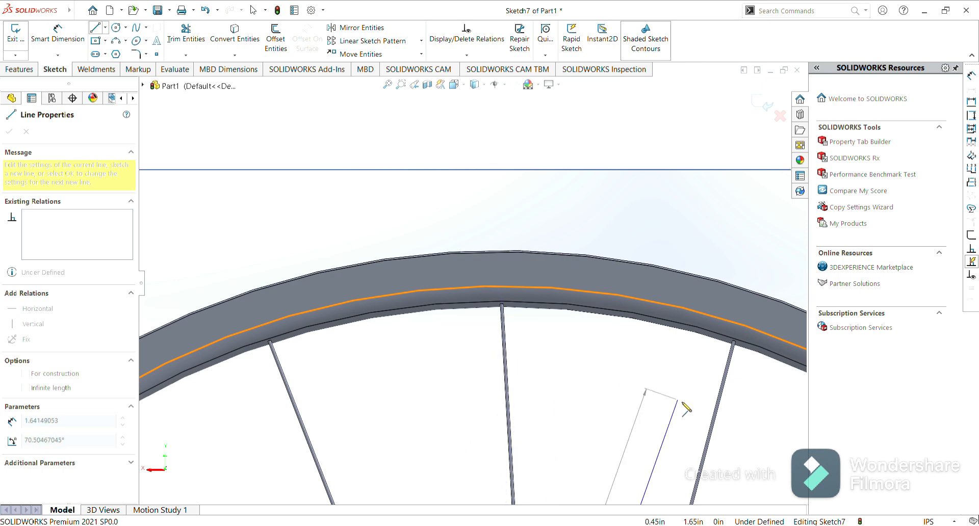
pyautogui.click(630, 314)
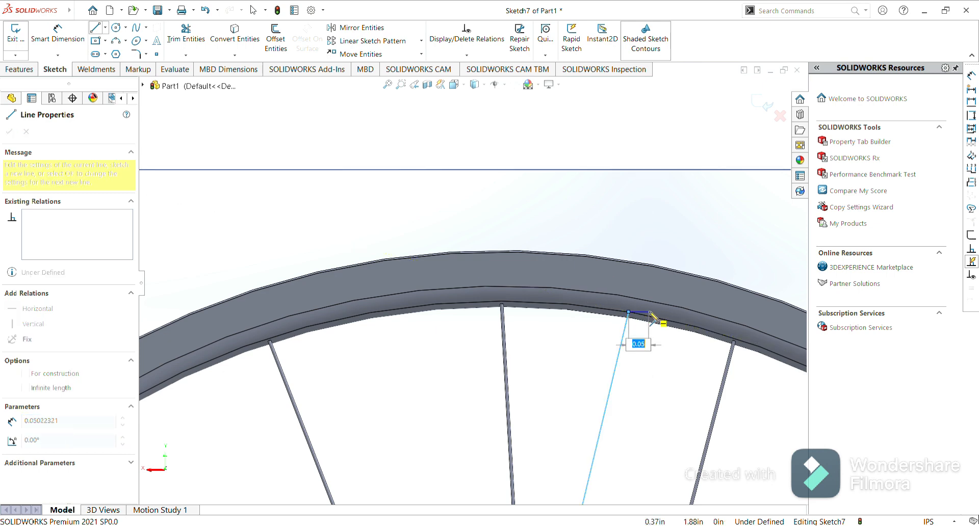
pyautogui.press('Escape')
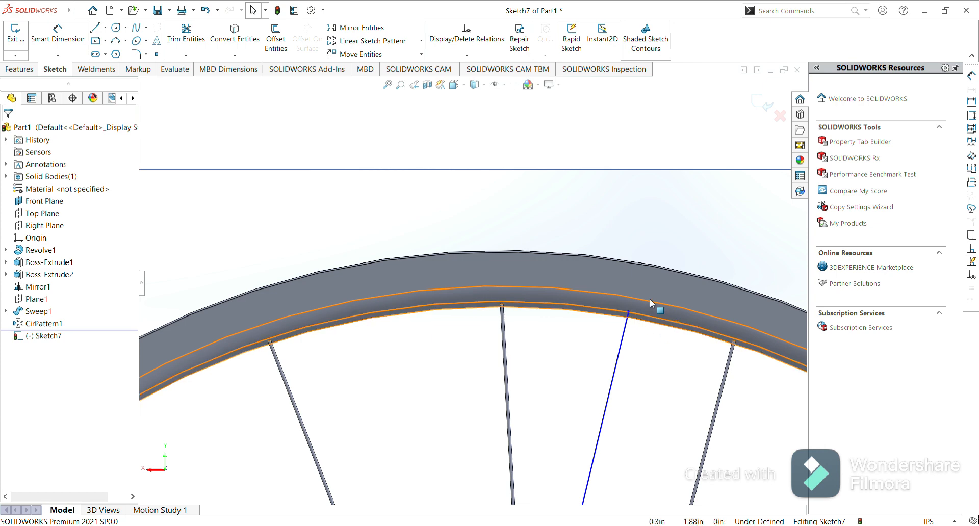
pyautogui.click(519, 200)
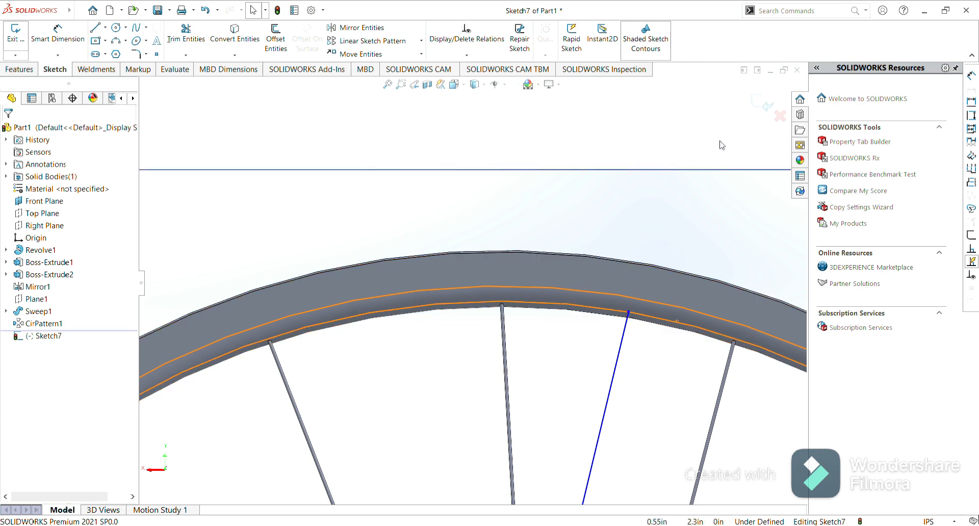
pyautogui.hotkey('ctrl', '8')
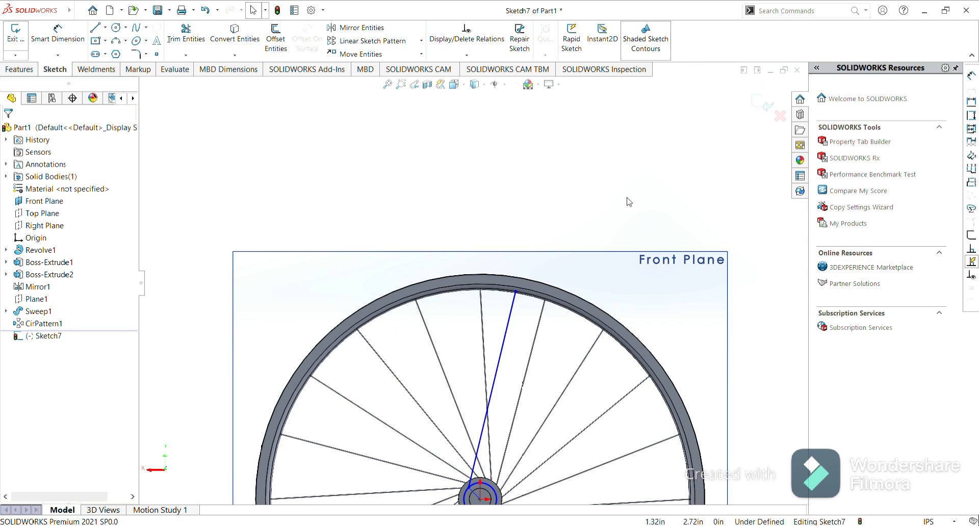
pyautogui.click(761, 107)
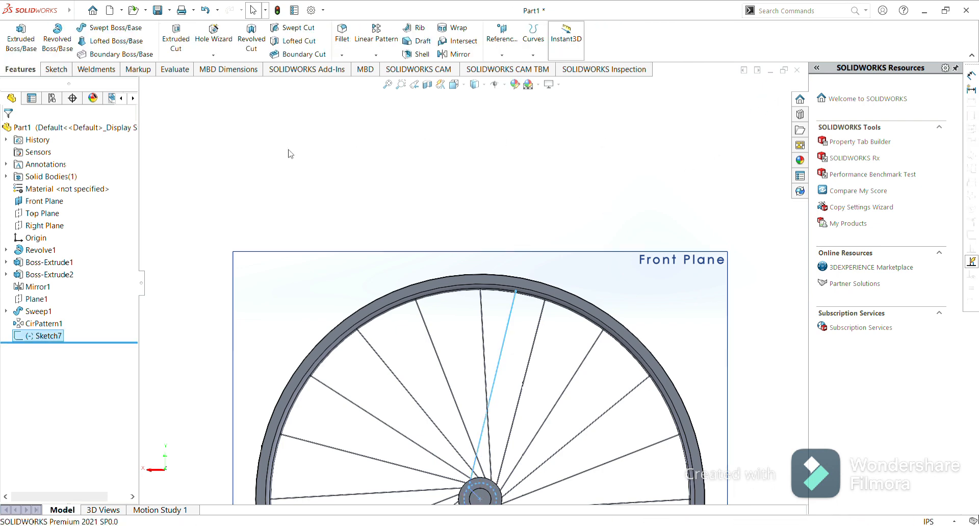
# Create a reference plane parallel to the Top Plane through the spoke line's endpoint at the rim.
pyautogui.click(41, 201)
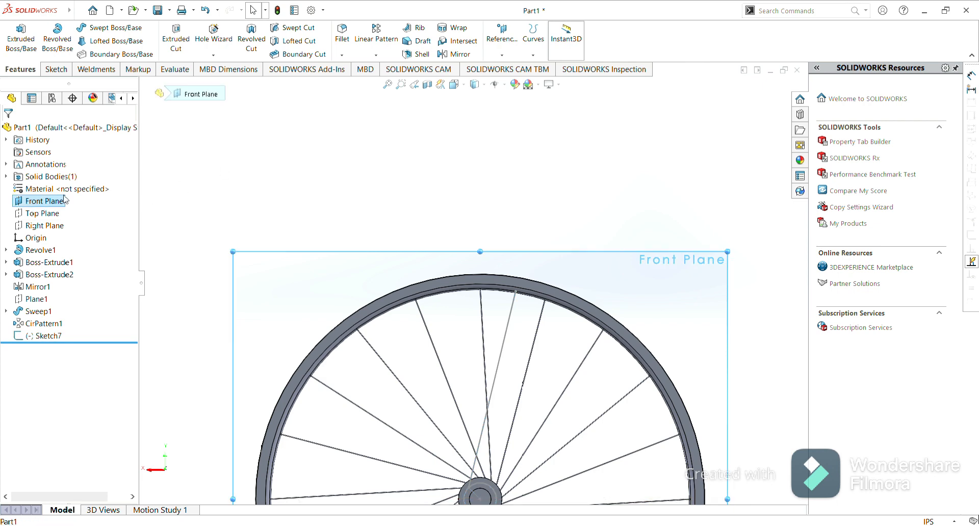
pyautogui.click(328, 183)
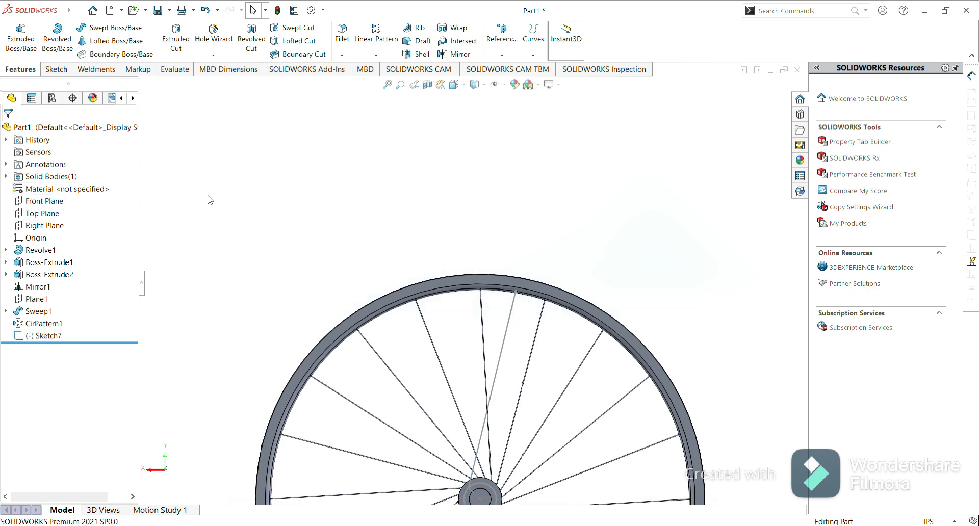
pyautogui.click(42, 213)
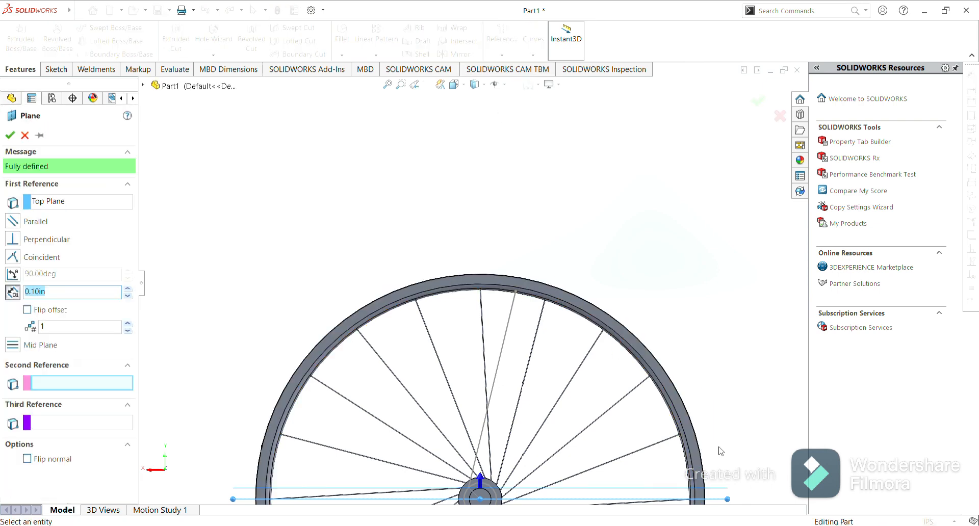
pyautogui.click(516, 292)
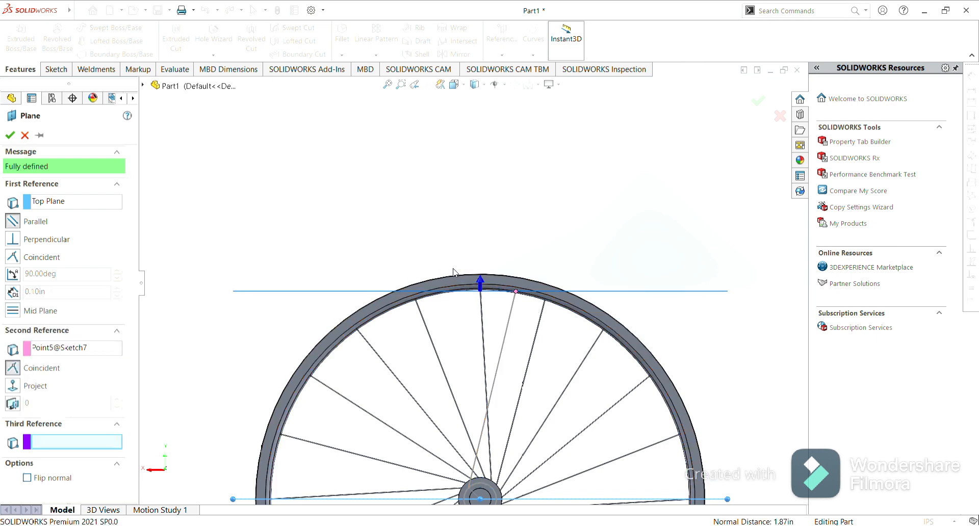
pyautogui.click(10, 135)
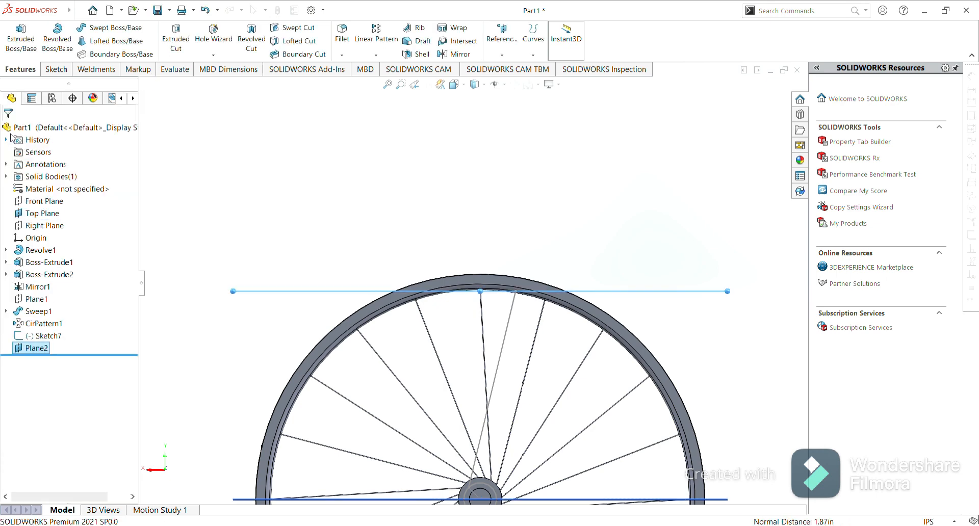
# Open a new sketch on the new reference plane at the rim.
pyautogui.click(292, 295)
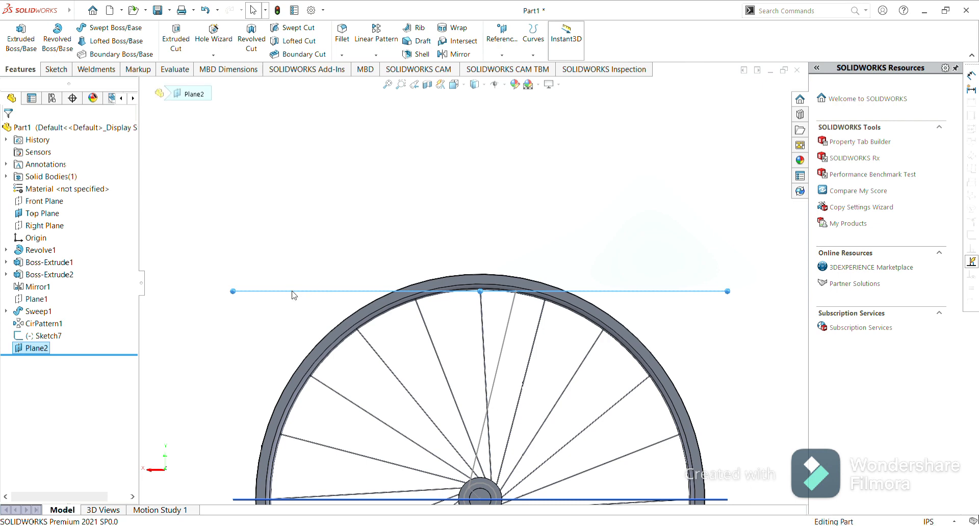
pyautogui.click(337, 264)
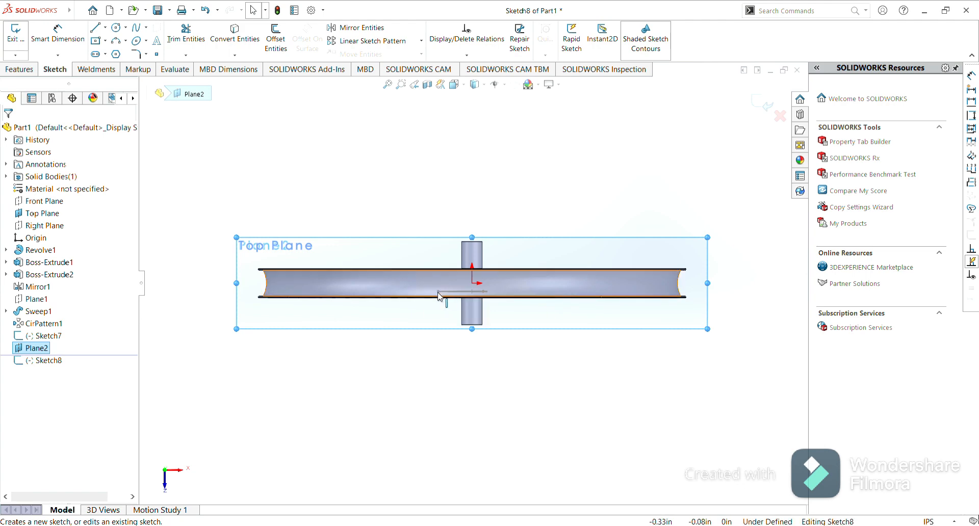
pyautogui.scroll(-6, 441, 296)
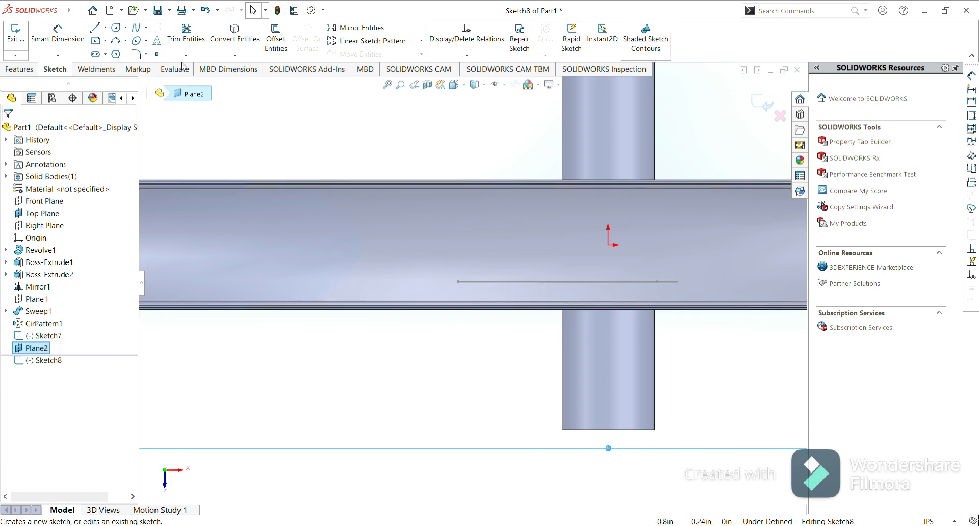
# Draw a circle of 0.2 mm diameter centred on the spoke line's end at the rim.
pyautogui.click(117, 28)
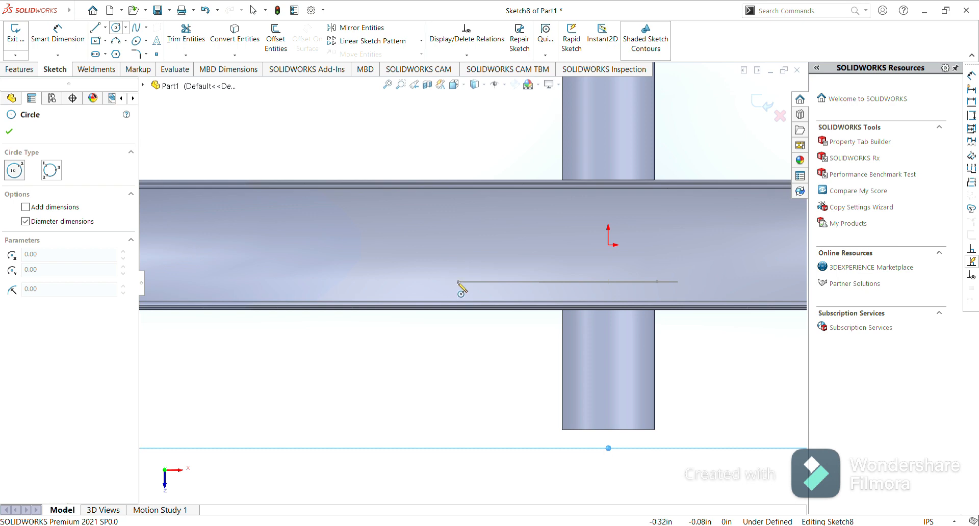
pyautogui.scroll(-5, 461, 289)
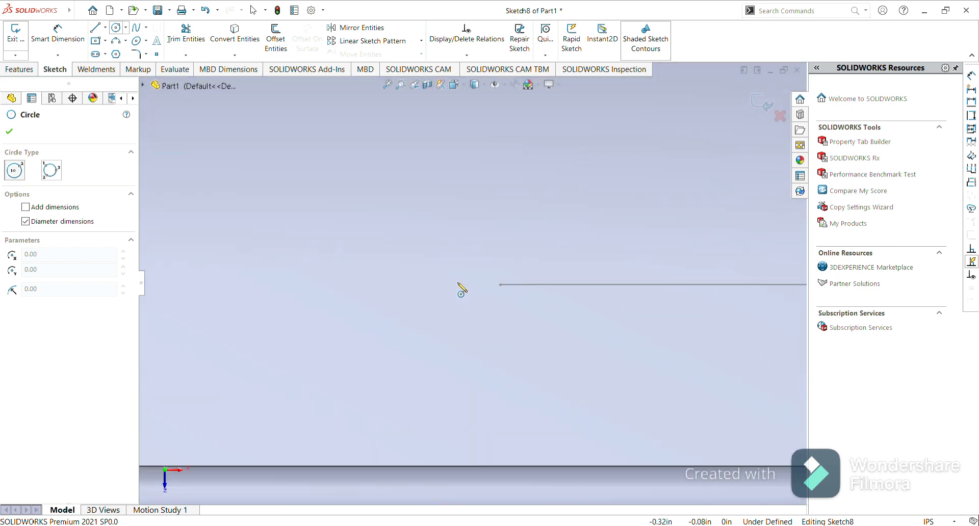
pyautogui.scroll(-3, 458, 284)
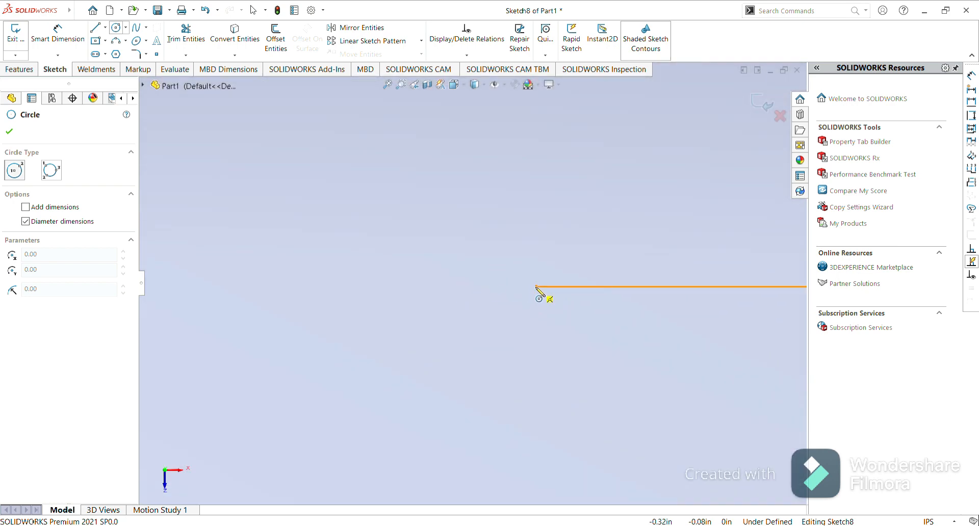
pyautogui.click(536, 287)
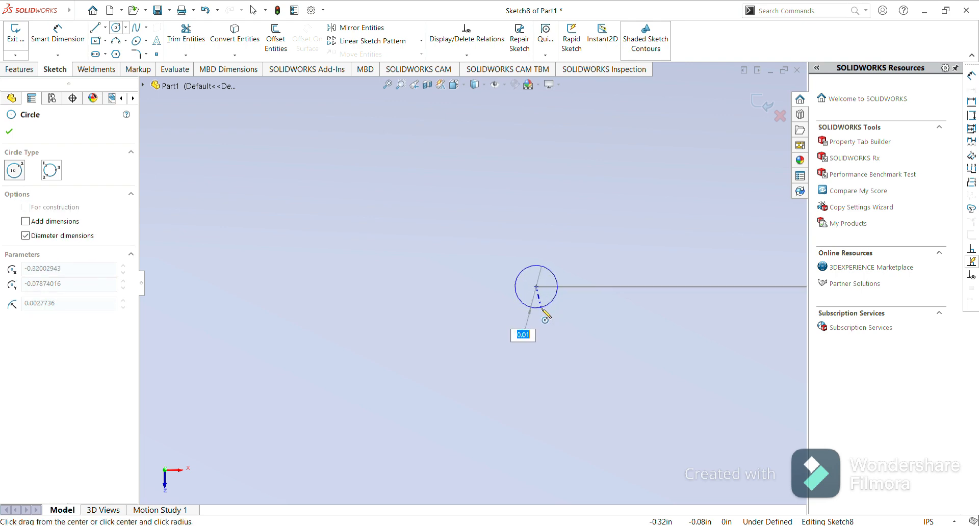
pyautogui.write('0.2mm')
pyautogui.press('Return')
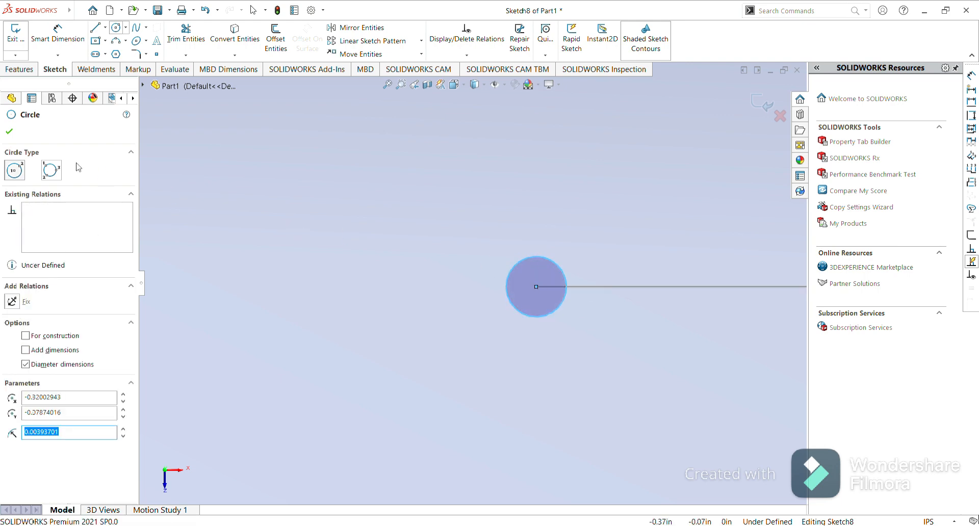
pyautogui.click(8, 132)
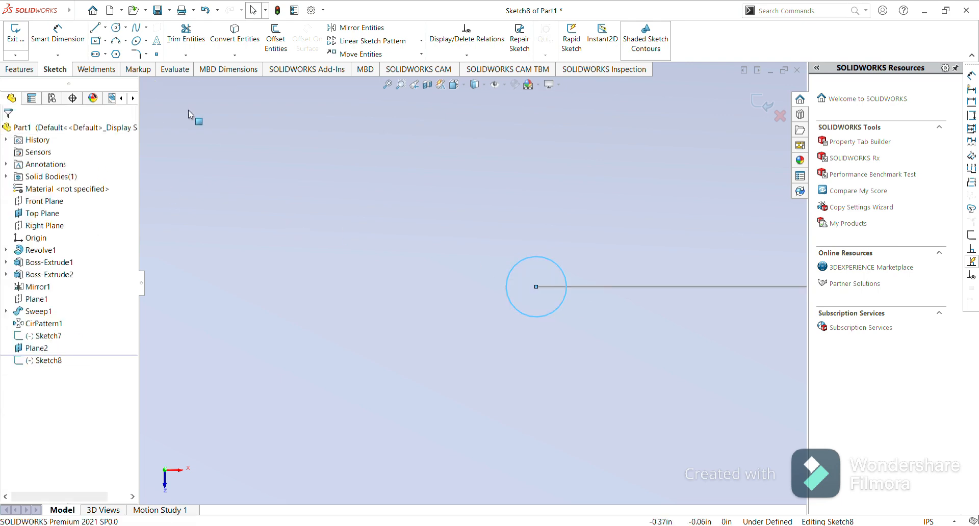
# Sweep the small circle profile along the new spoke line to create a second spoke.
pyautogui.click(29, 72)
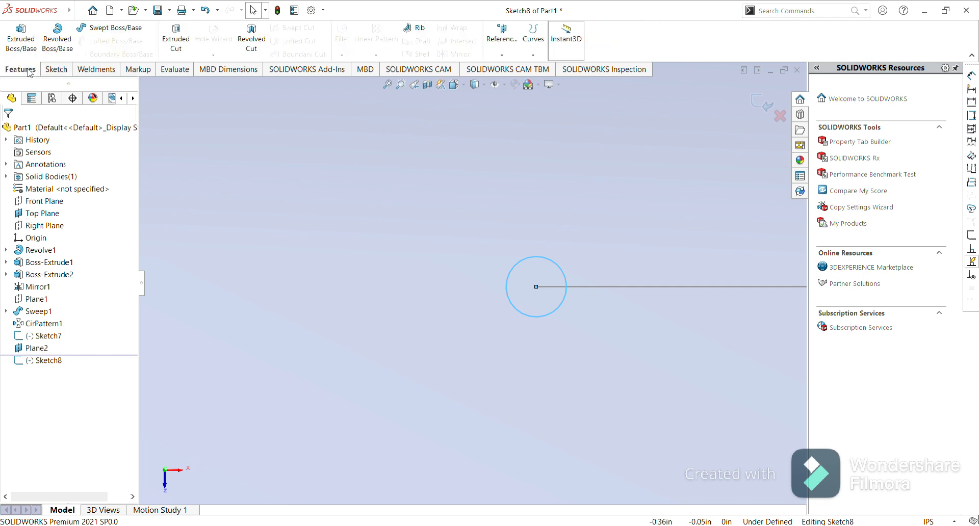
pyautogui.click(108, 32)
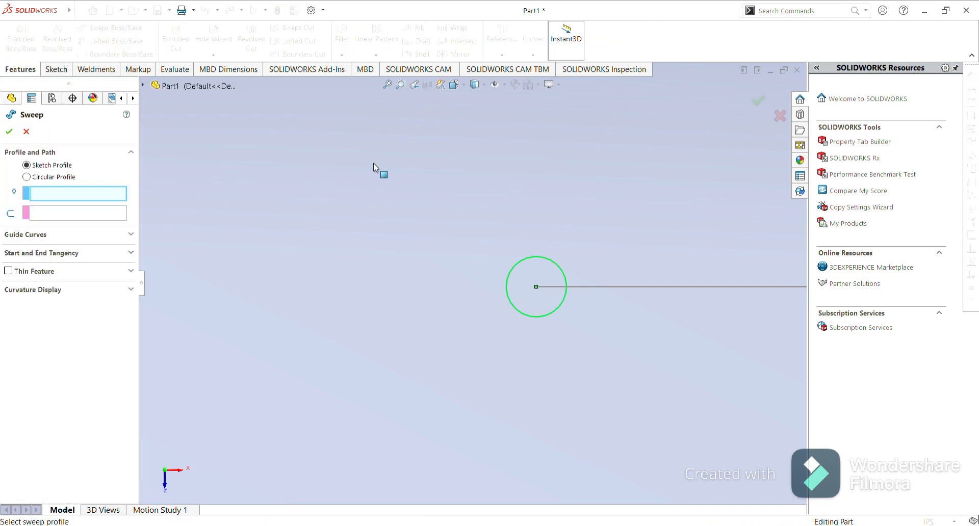
pyautogui.click(535, 256)
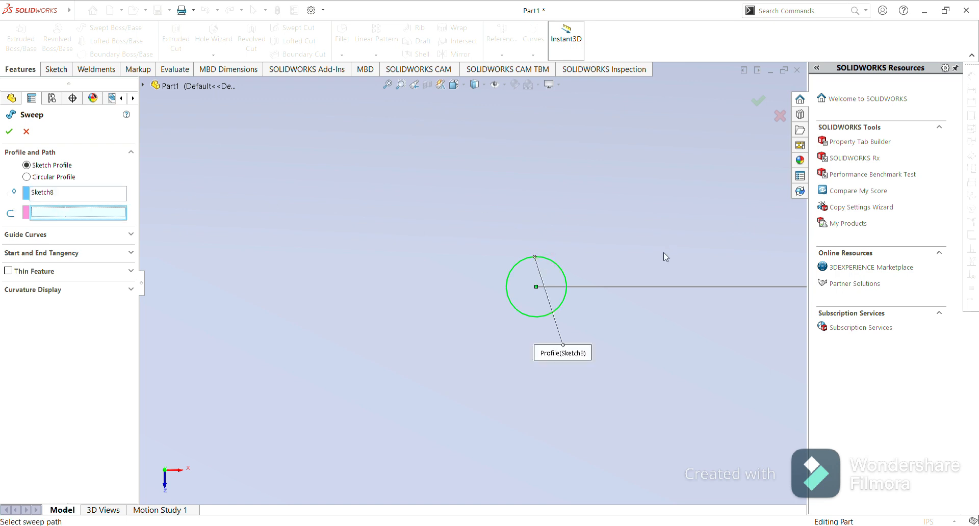
pyautogui.click(644, 286)
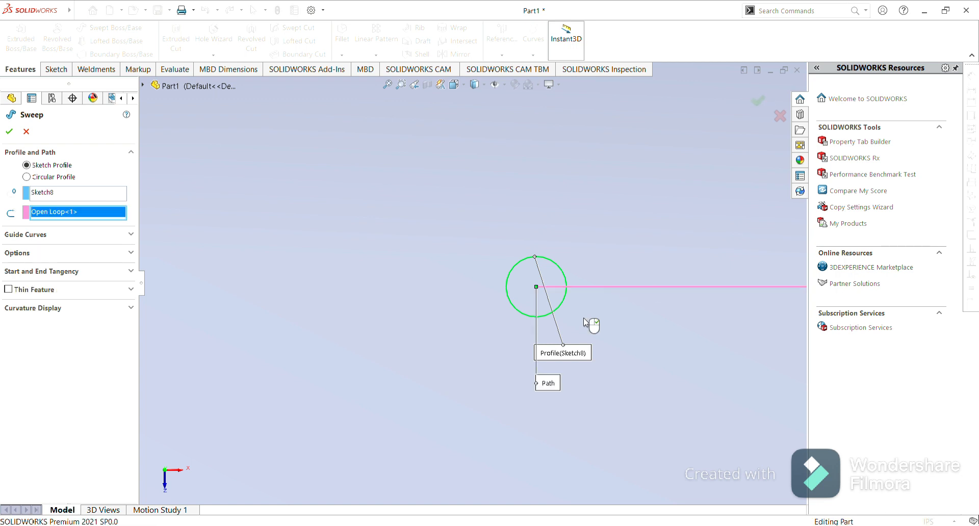
pyautogui.click(10, 132)
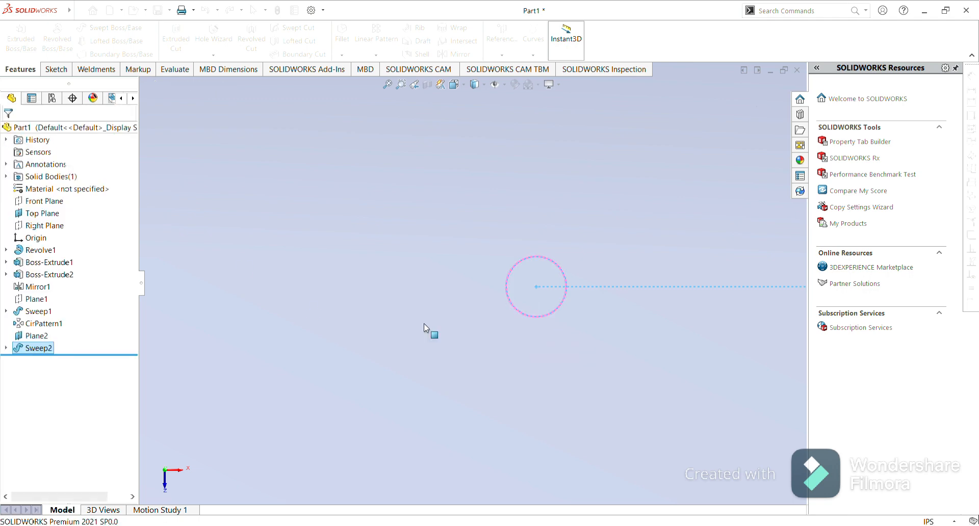
# Hide the Plane2 reference plane.
pyautogui.click(389, 336)
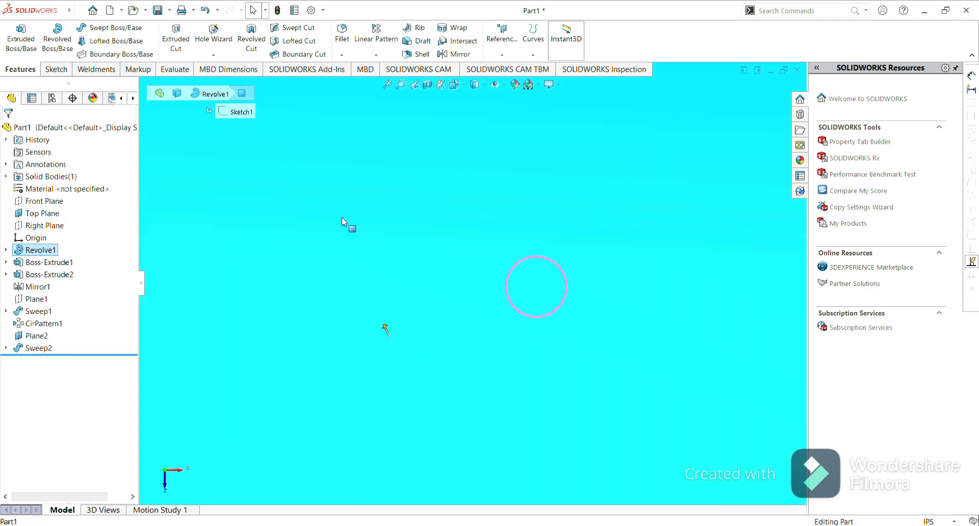
pyautogui.scroll(6, 409, 312)
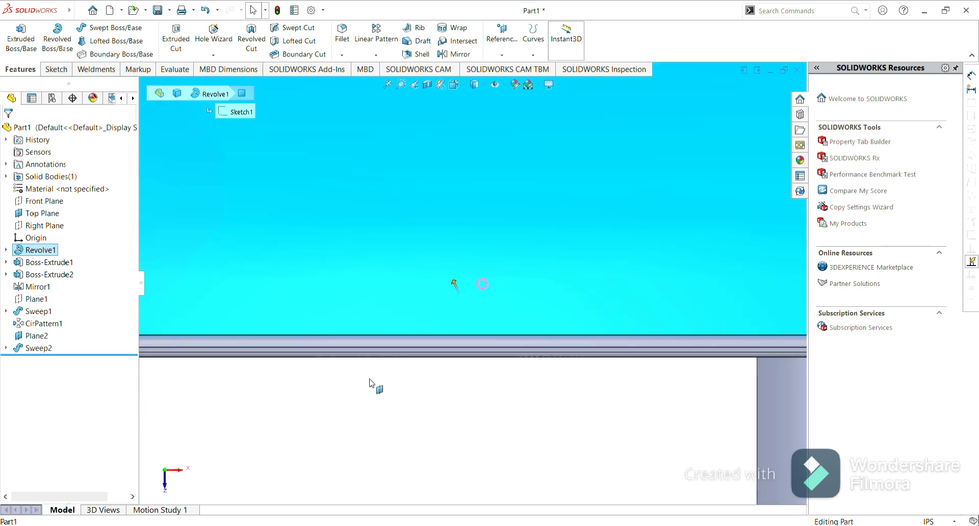
pyautogui.click(375, 386)
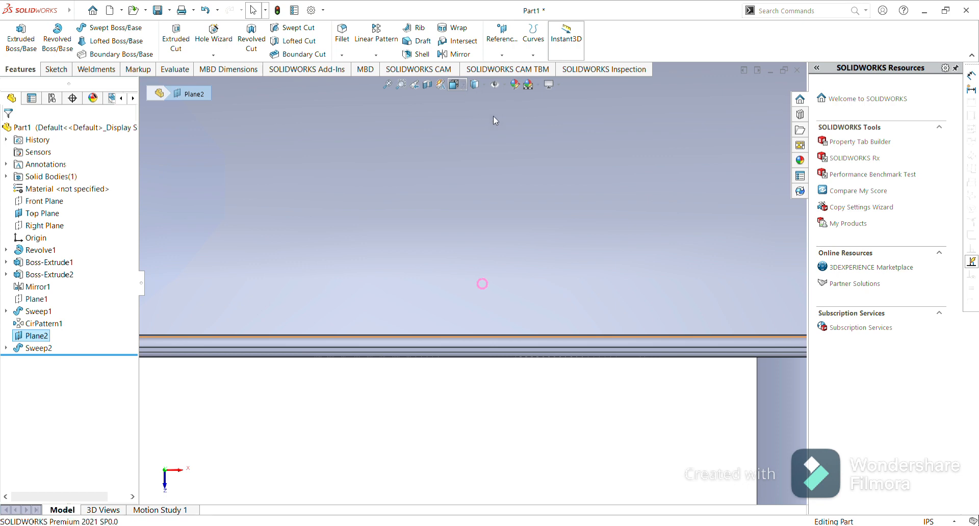
pyautogui.hotkey('ctrl', '8')
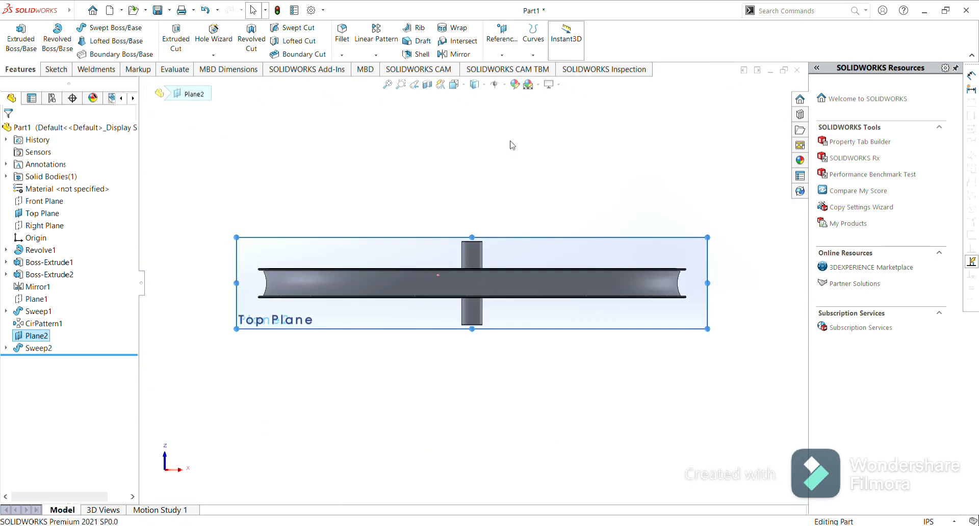
pyautogui.click(413, 148)
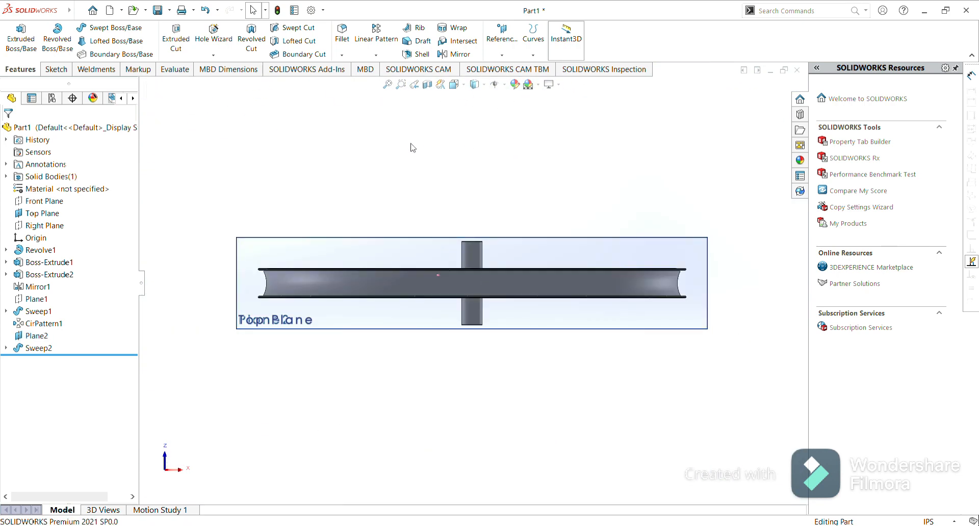
pyautogui.click(259, 248)
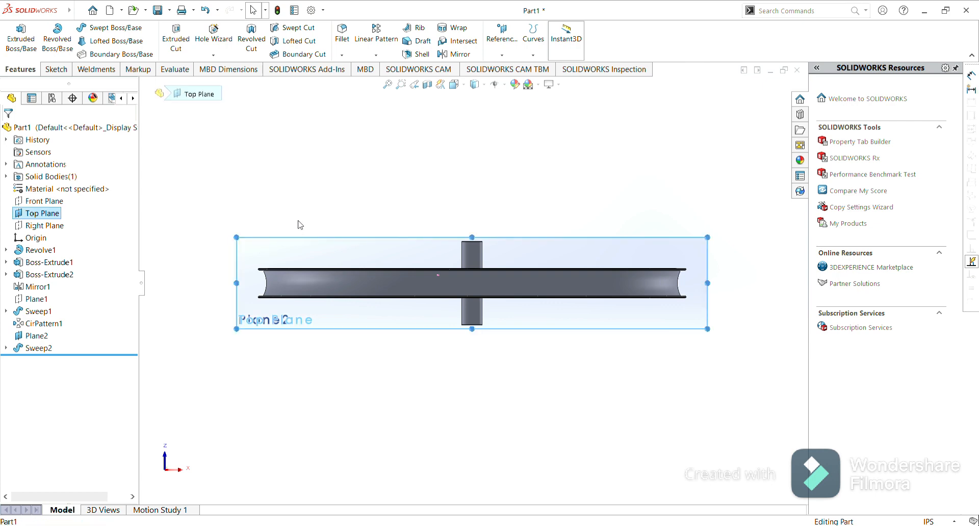
pyautogui.click(281, 239)
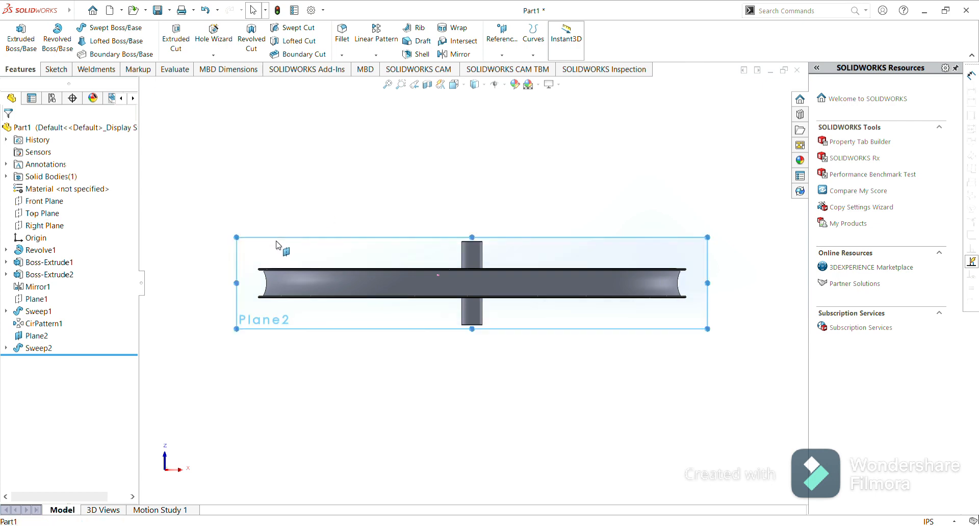
pyautogui.click(336, 214)
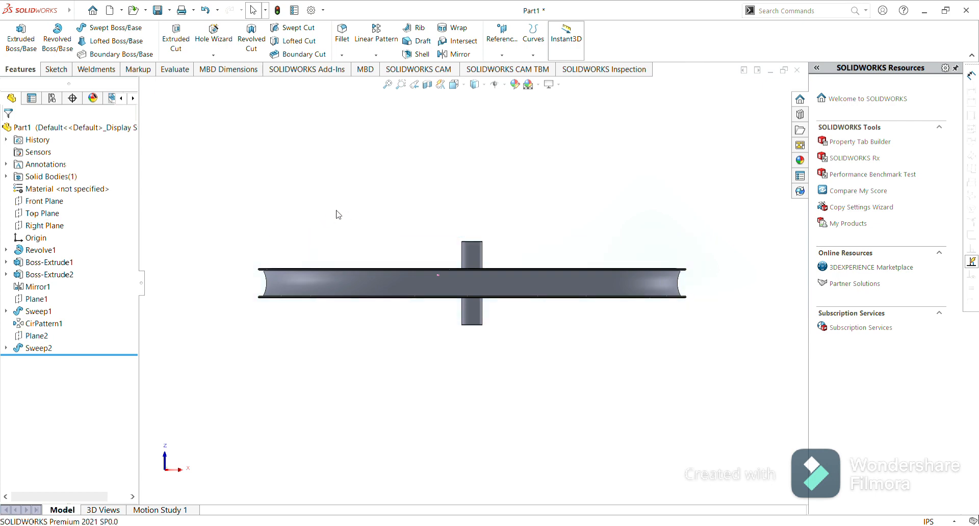
pyautogui.click(48, 201)
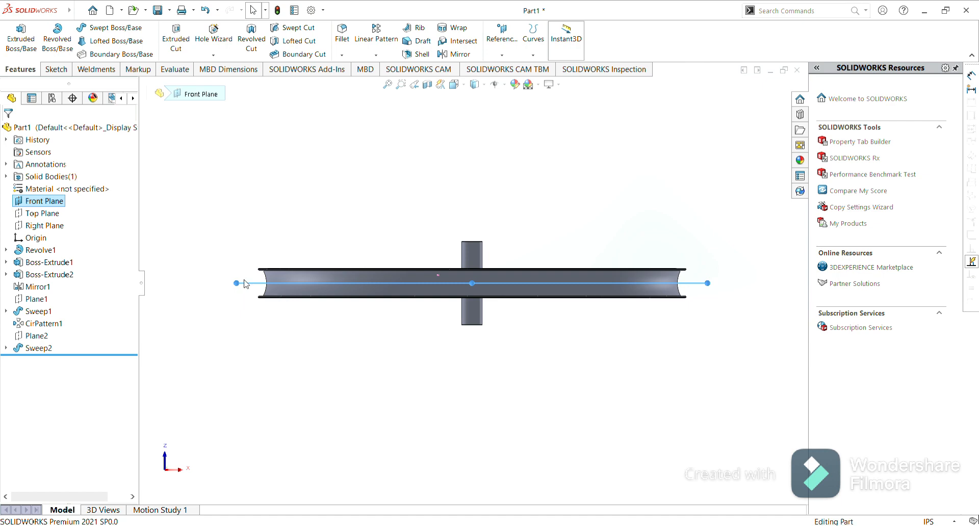
pyautogui.click(298, 258)
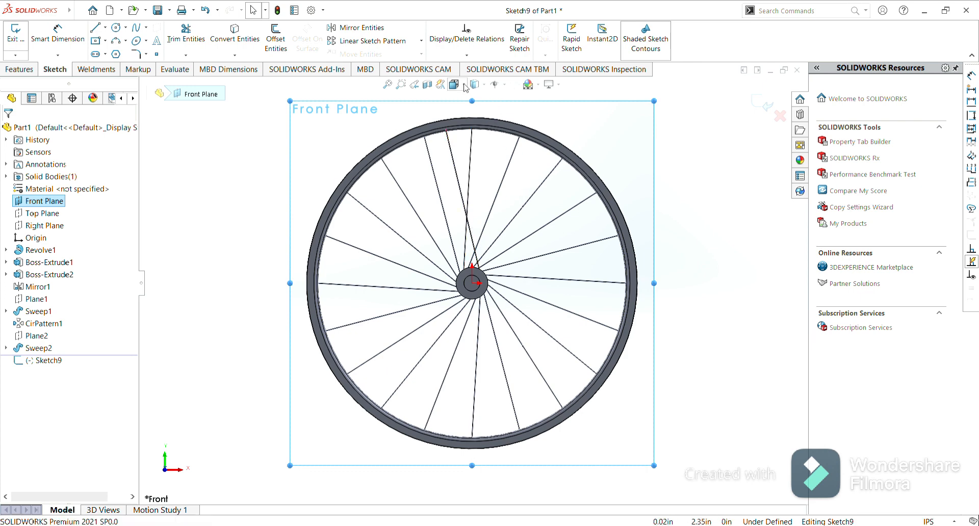
pyautogui.hotkey('ctrl', '2')
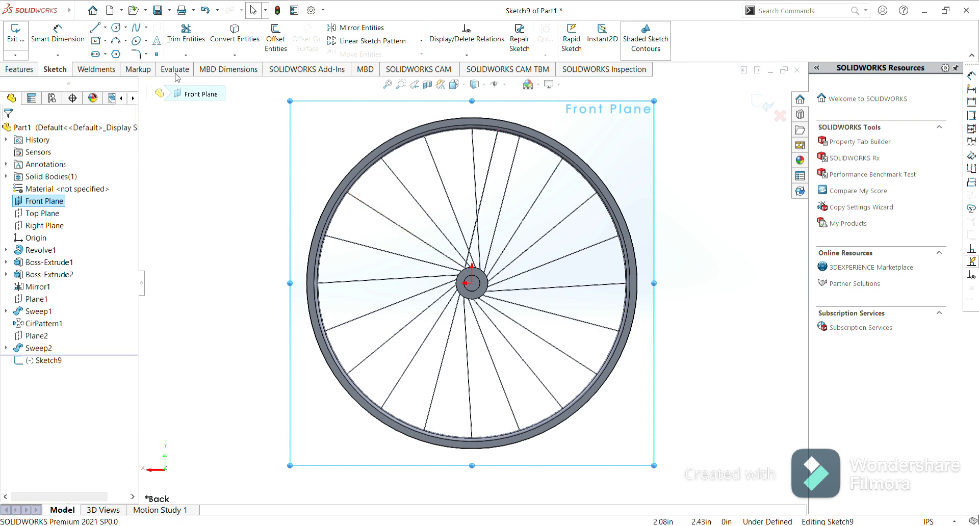
pyautogui.click(19, 69)
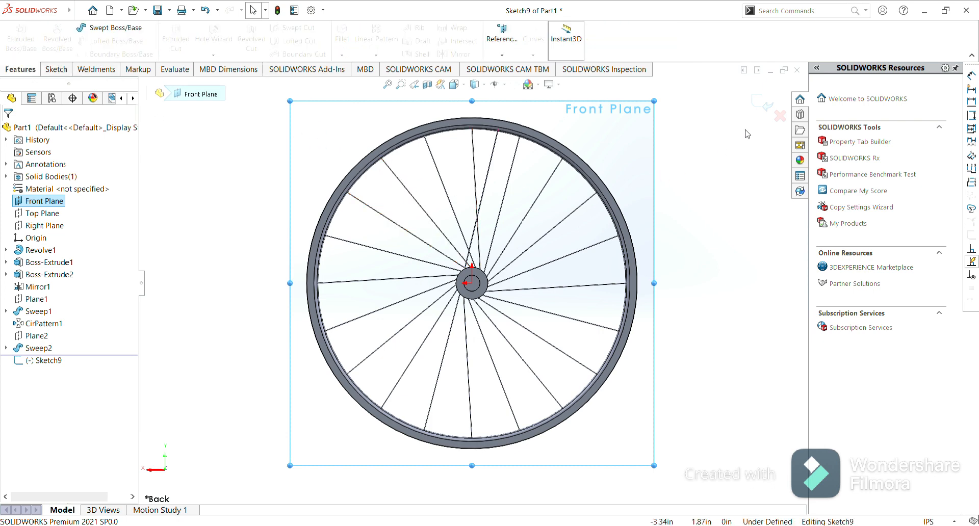
pyautogui.click(764, 107)
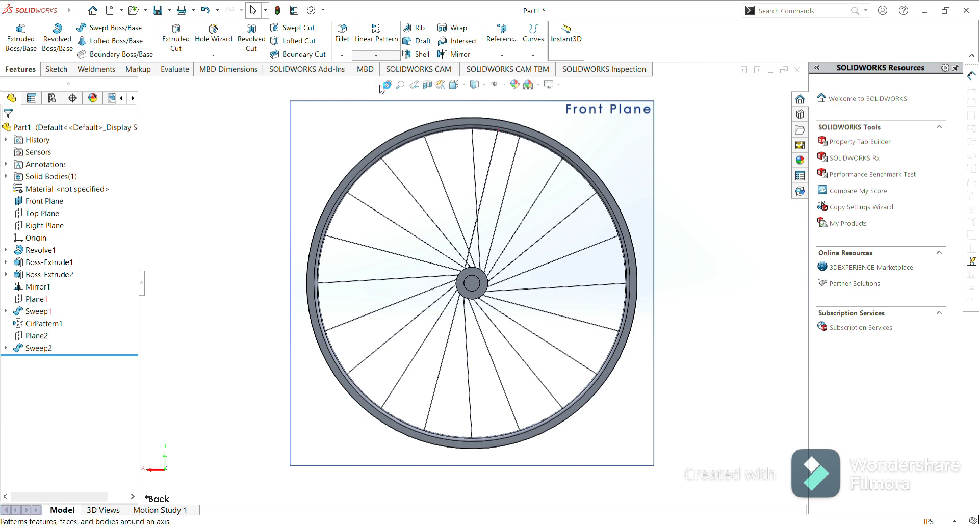
# Circular-pattern the new spoke sweep around the hub edge, 20 instances equally spaced over 360°.
pyautogui.click(380, 89)
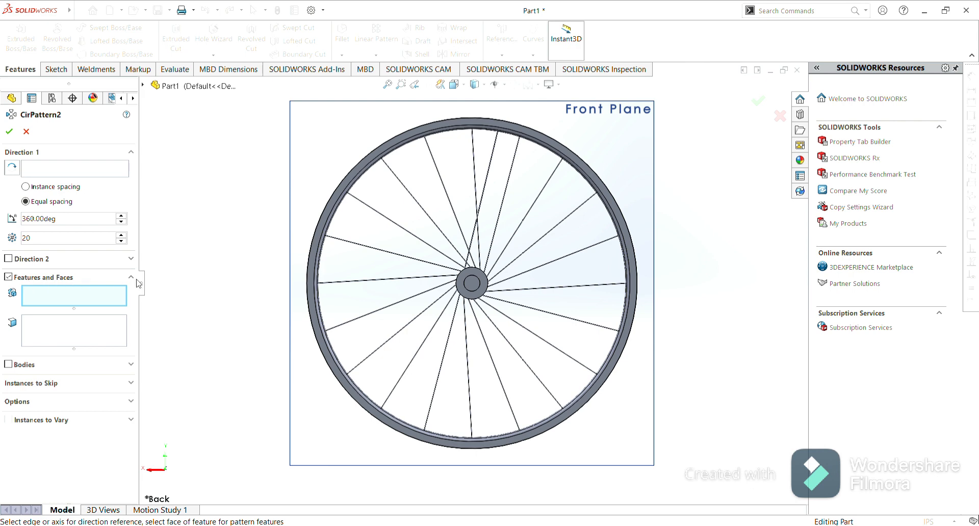
pyautogui.click(493, 164)
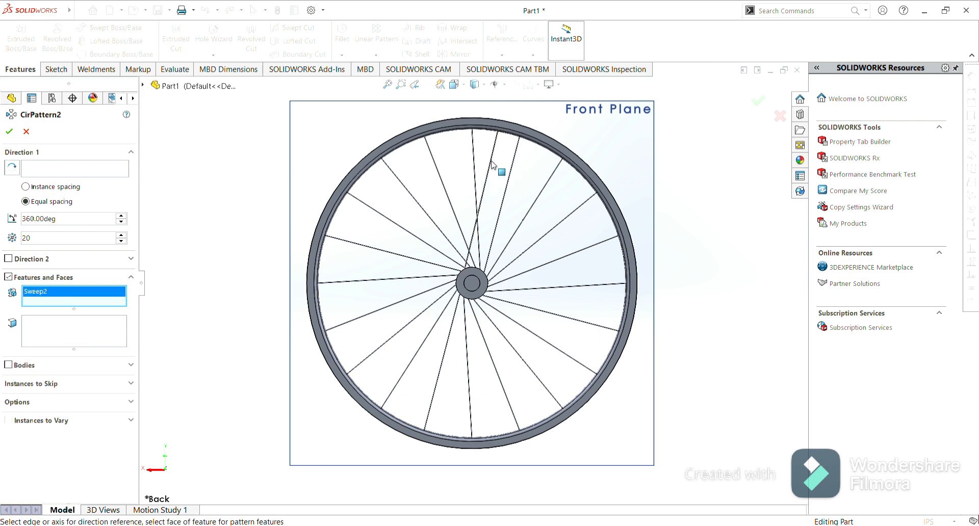
pyautogui.click(58, 172)
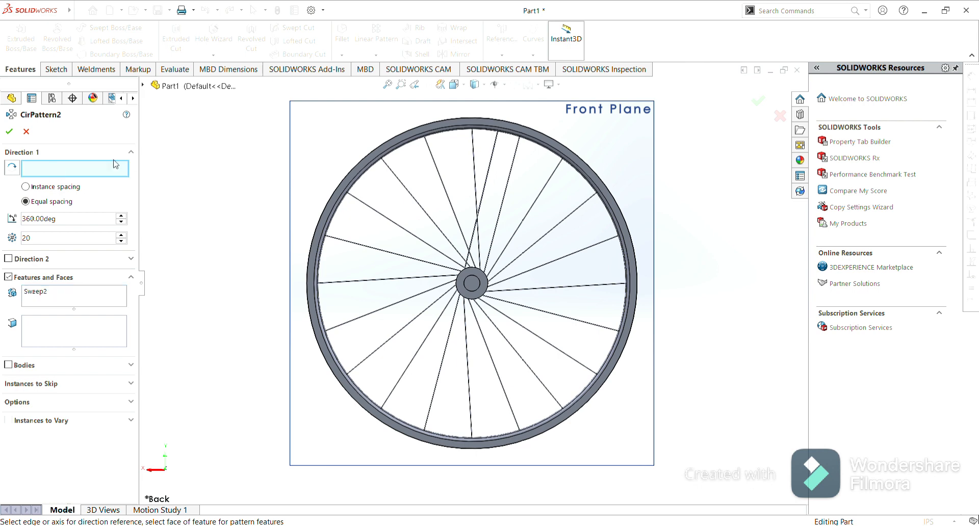
pyautogui.click(472, 270)
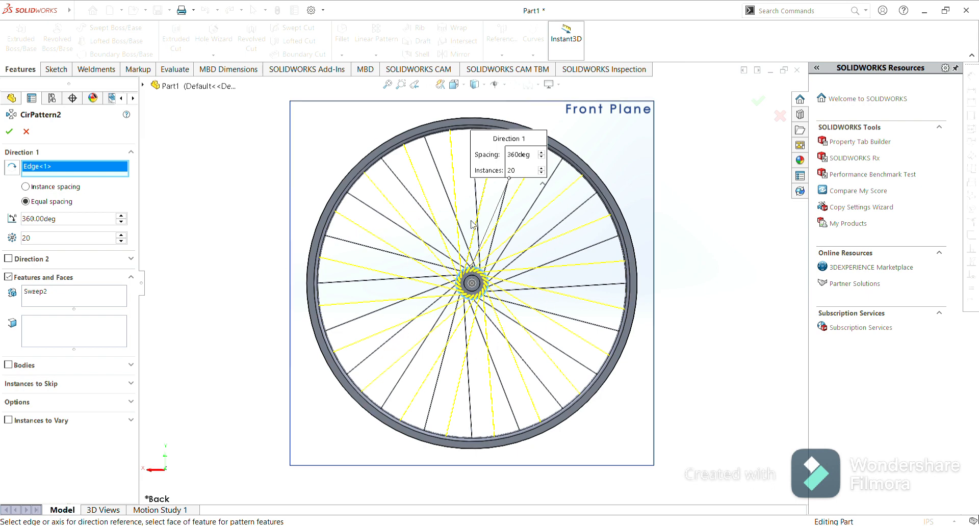
pyautogui.click(9, 132)
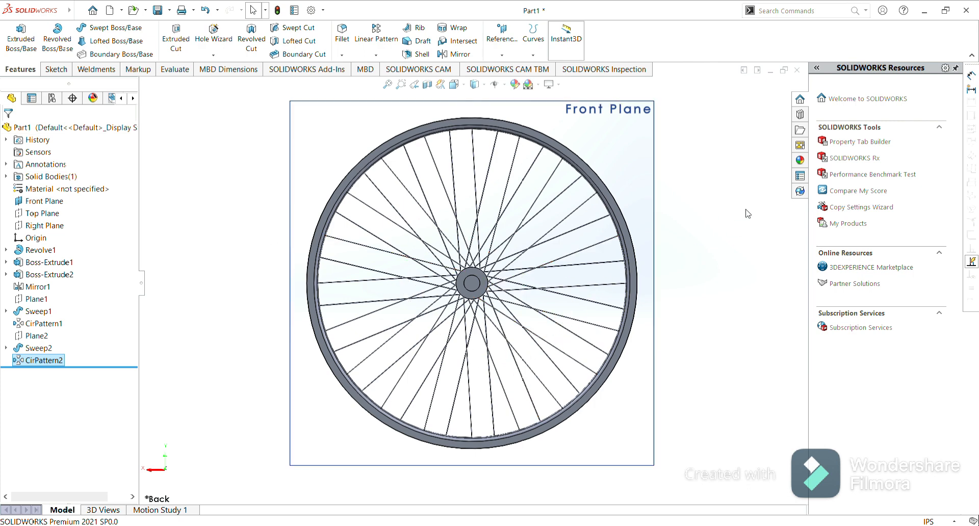
# Hide the Front Plane and show the Right Plane, then select the Right Plane.
pyautogui.click(730, 215)
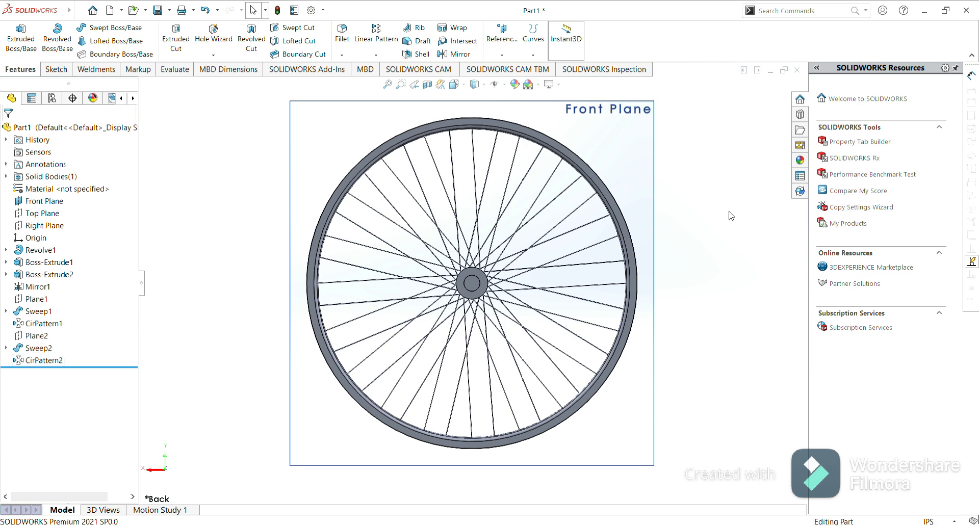
pyautogui.click(46, 203)
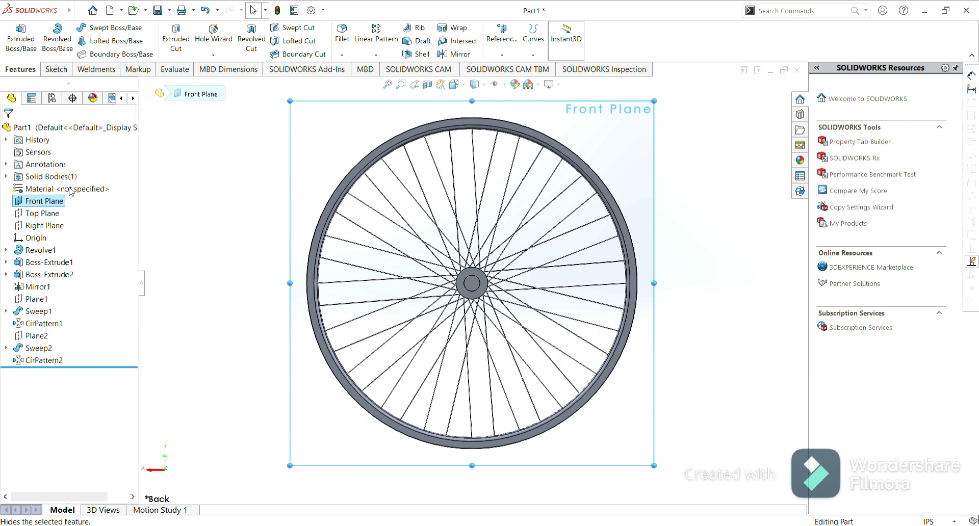
pyautogui.click(70, 191)
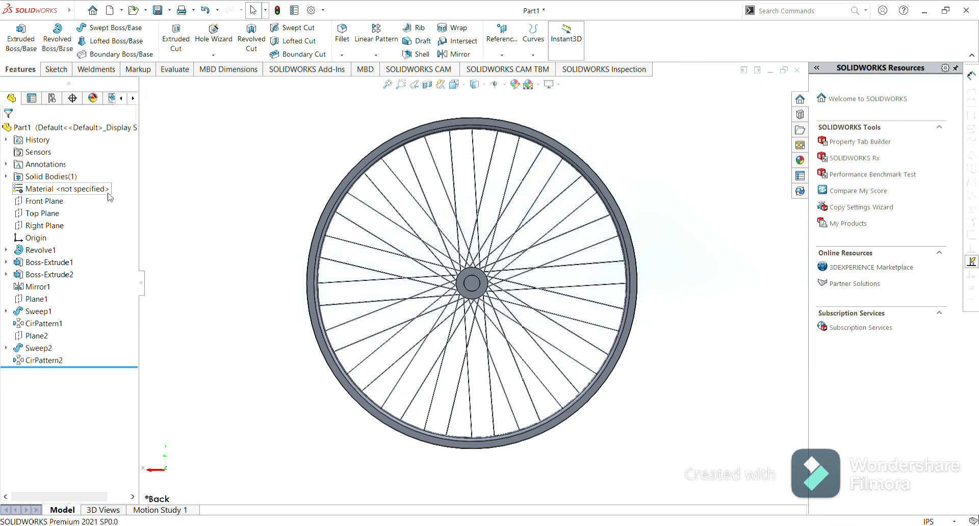
pyautogui.click(46, 227)
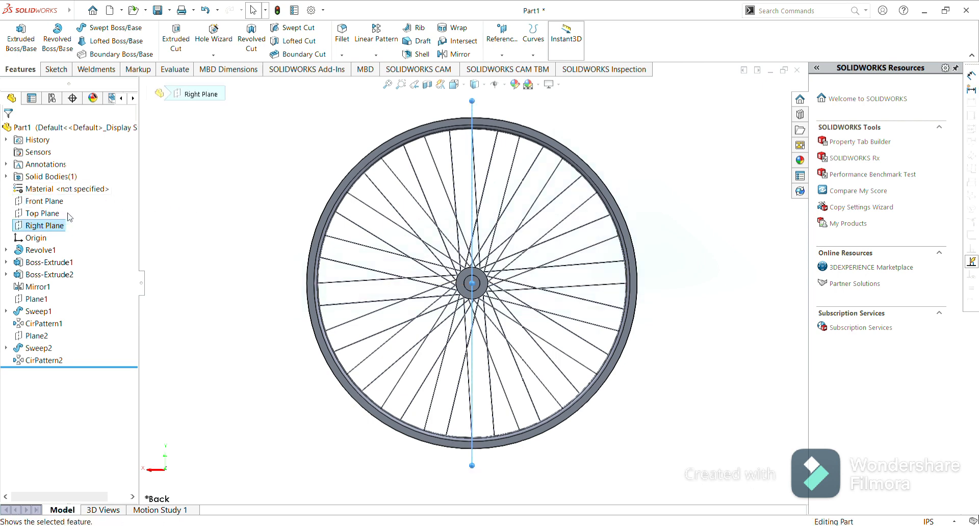
pyautogui.click(213, 234)
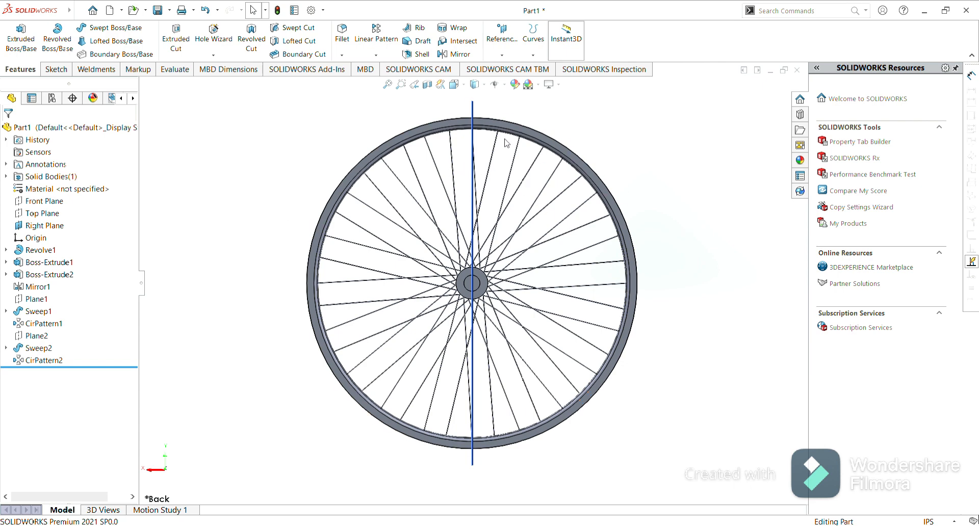
pyautogui.click(473, 108)
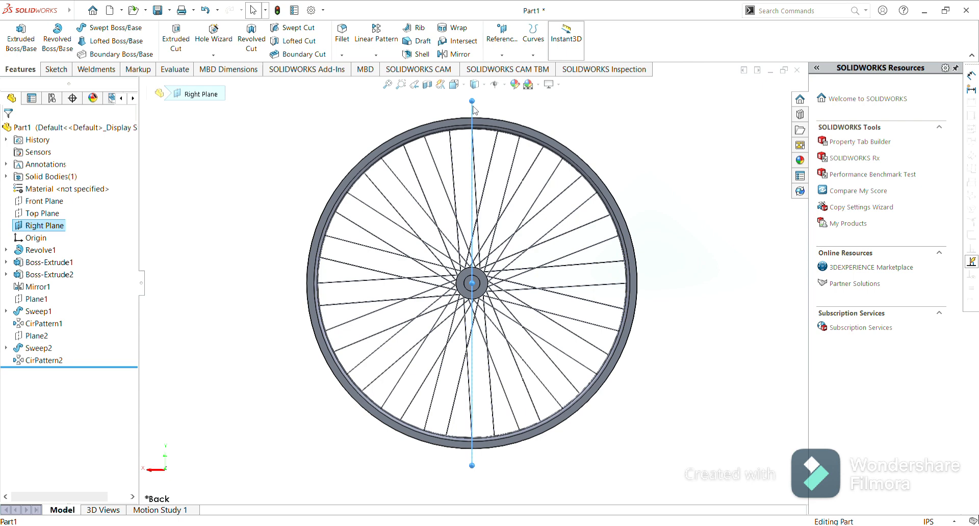
# Start a sketch on the Right Plane and convert the rim's rounded top edges and inner curved edge into sketch entities.
pyautogui.click(516, 83)
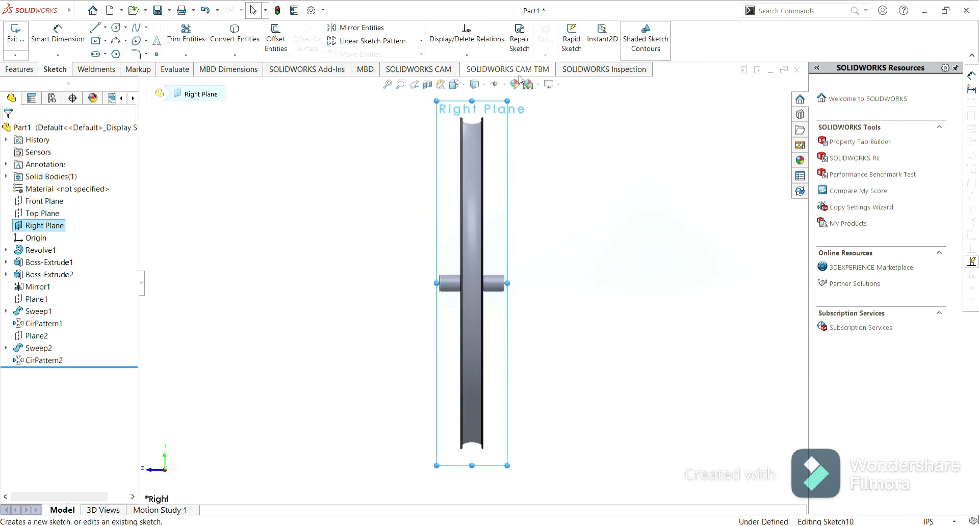
pyautogui.scroll(-10, 471, 138)
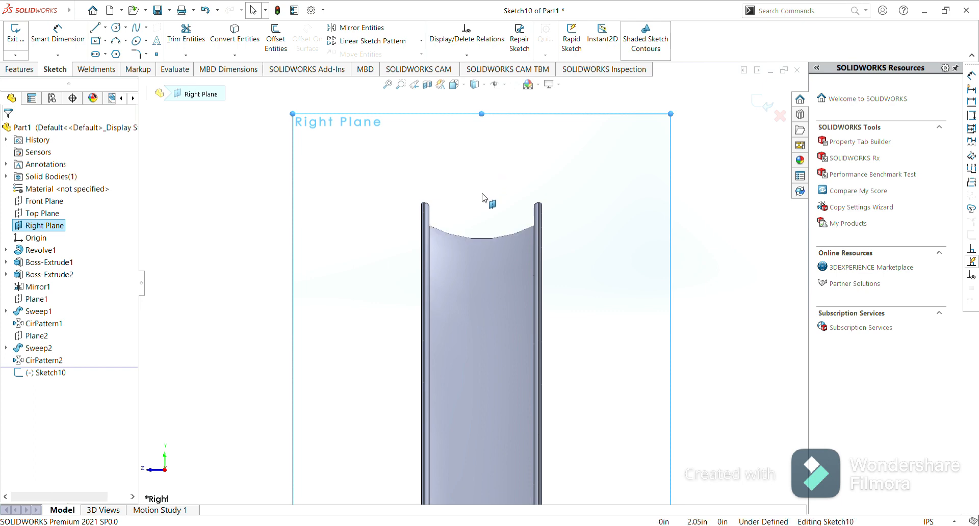
pyautogui.scroll(-3, 483, 197)
pyautogui.scroll(-1, 483, 198)
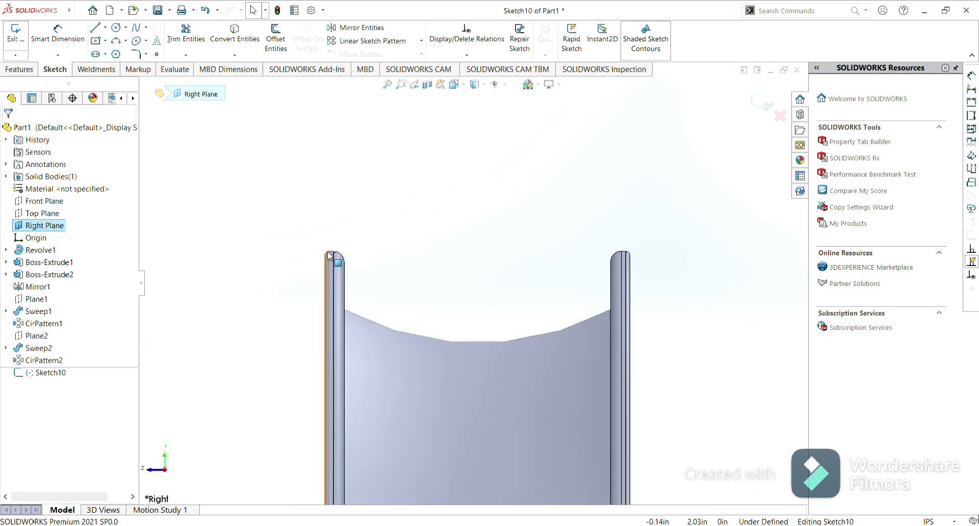
pyautogui.scroll(-2, 334, 255)
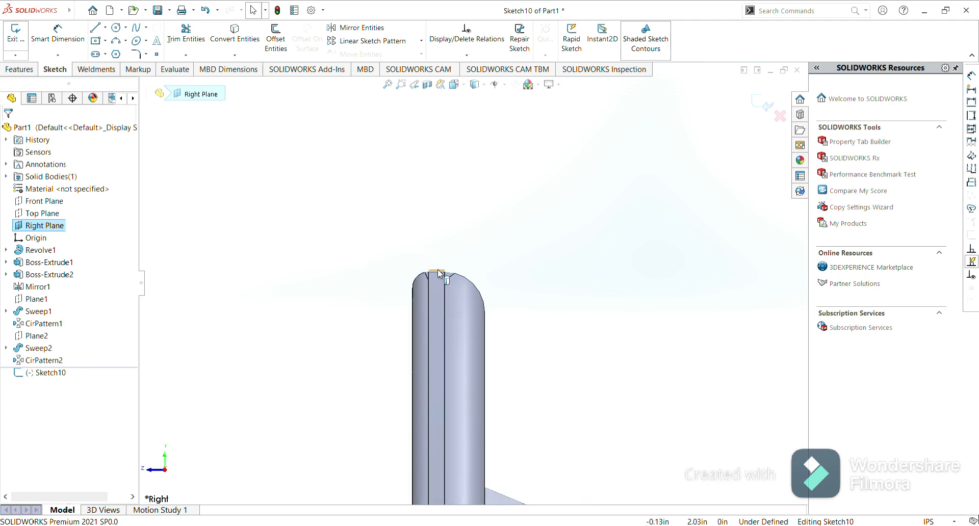
pyautogui.click(438, 278)
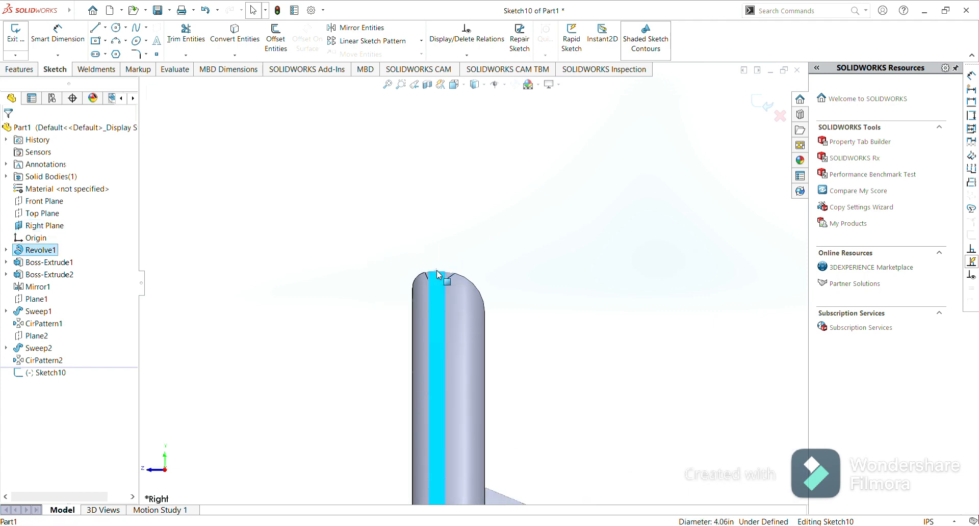
pyautogui.press('Escape')
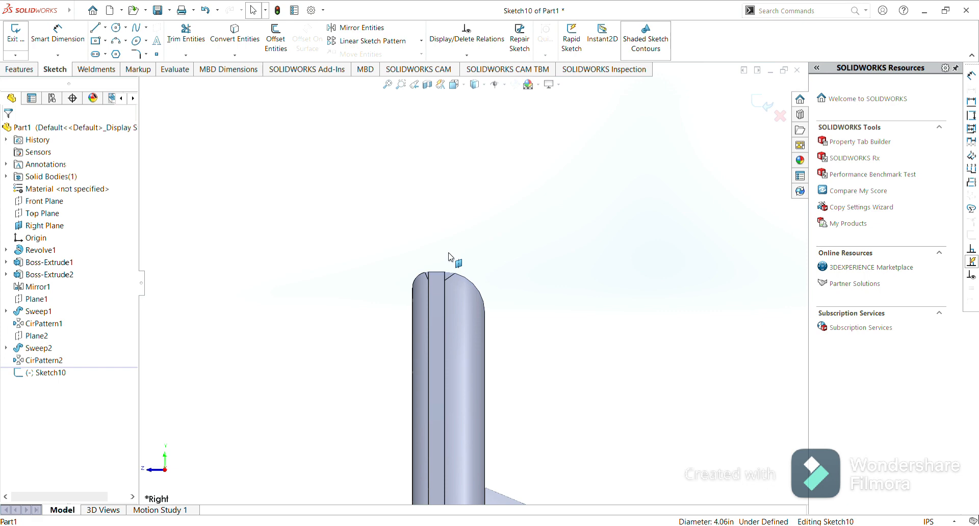
pyautogui.click(436, 274)
pyautogui.click(464, 275)
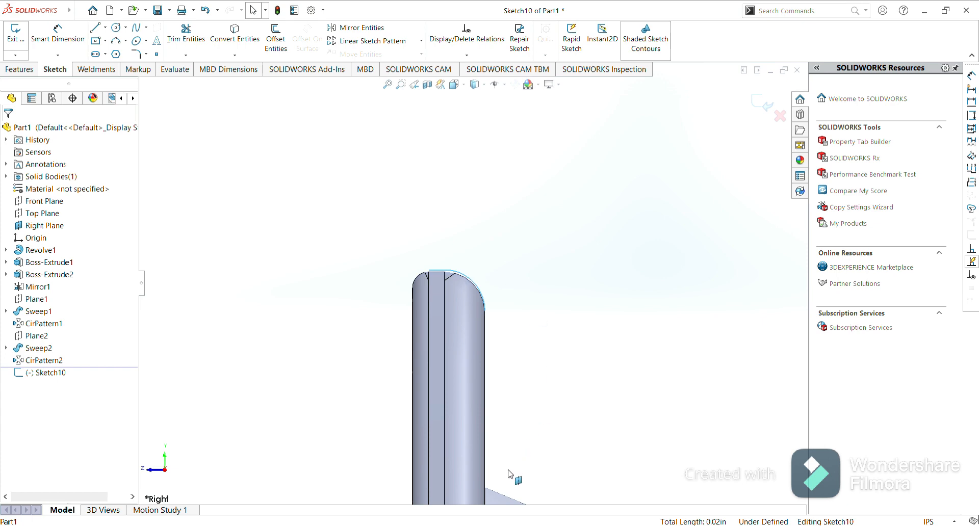
pyautogui.press('Right')
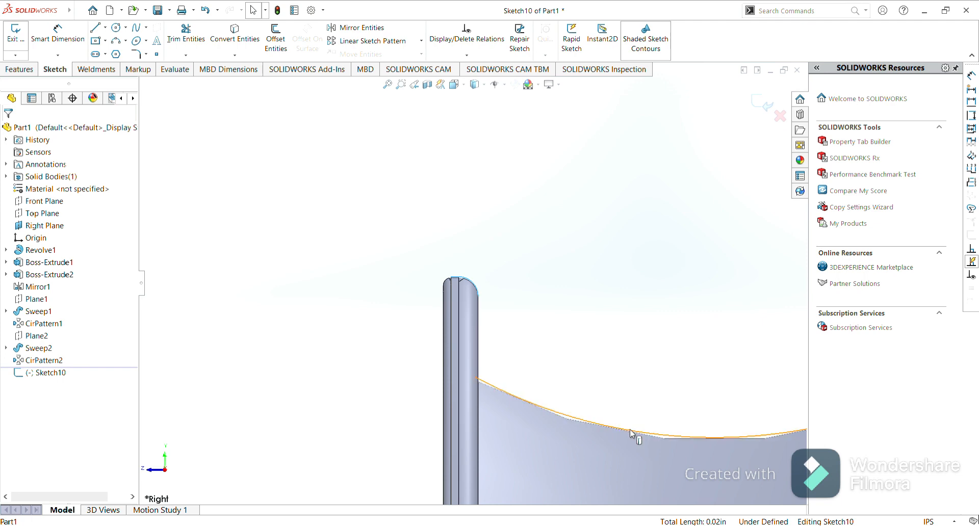
pyautogui.scroll(4, 641, 370)
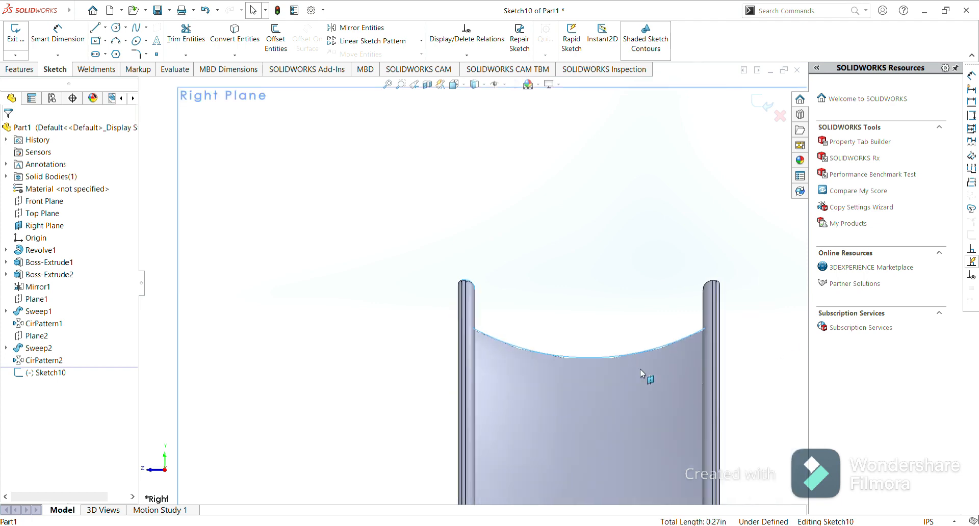
pyautogui.scroll(-2, 718, 284)
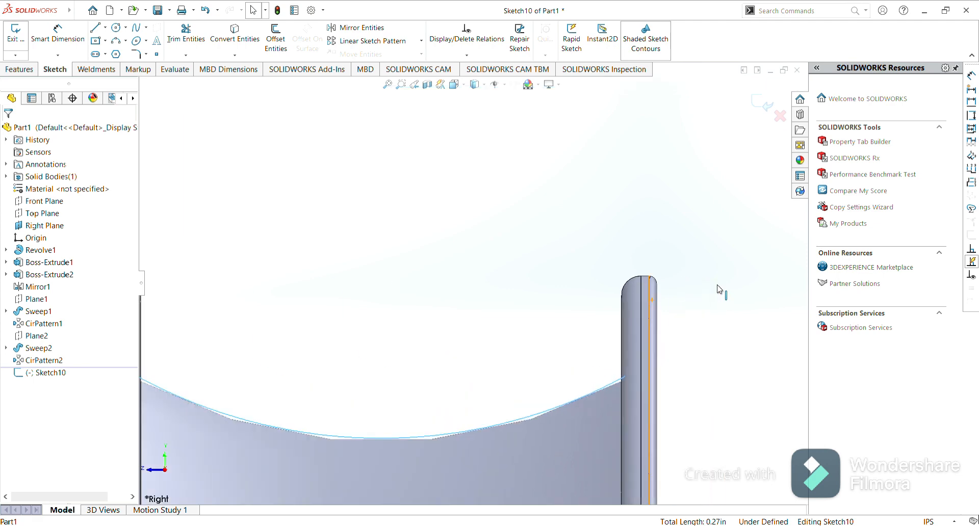
pyautogui.scroll(-2, 719, 289)
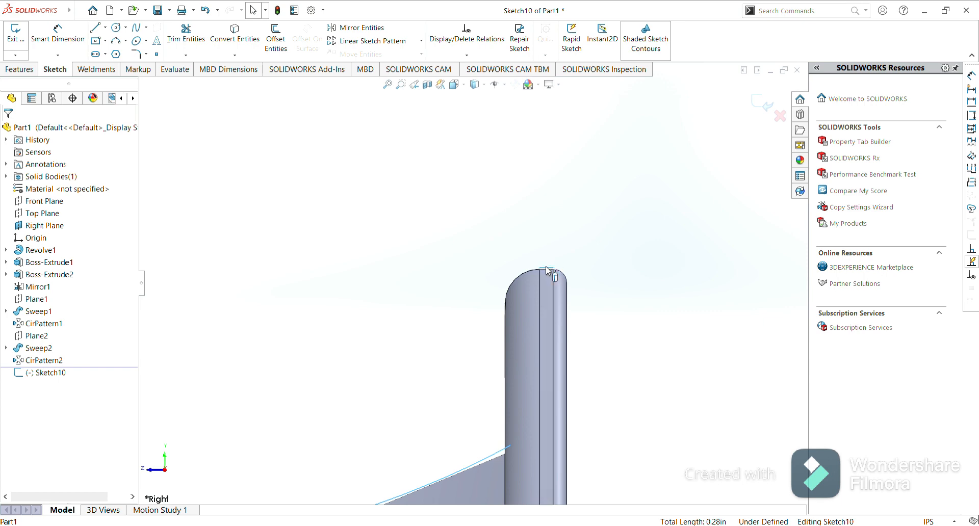
pyautogui.click(519, 278)
pyautogui.click(234, 43)
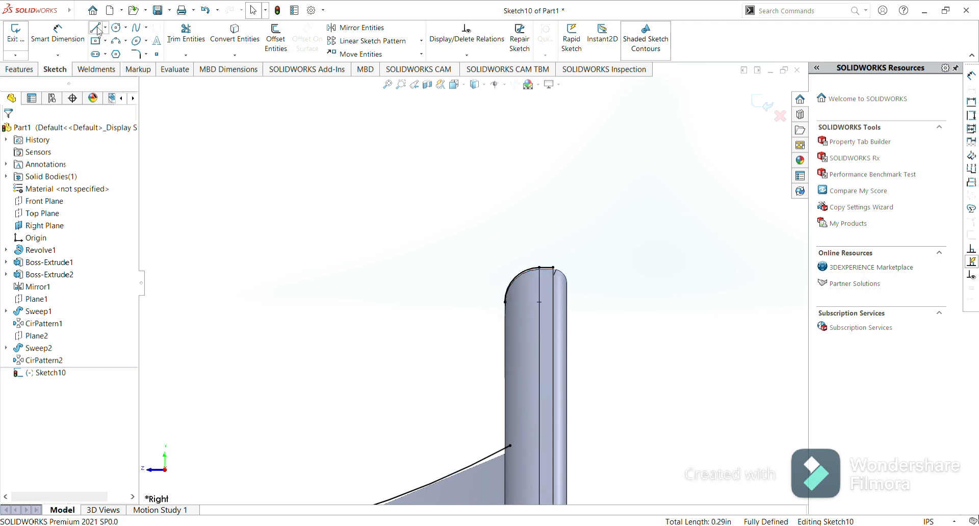
# Draw a vertical line on the rim's left side from the converted arc's end down to the inner curve.
pyautogui.click(95, 28)
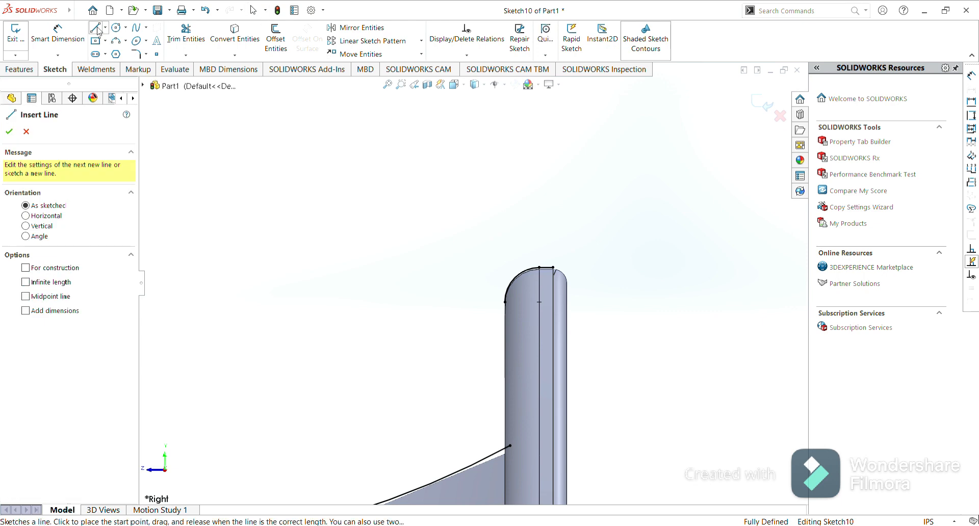
pyautogui.click(505, 302)
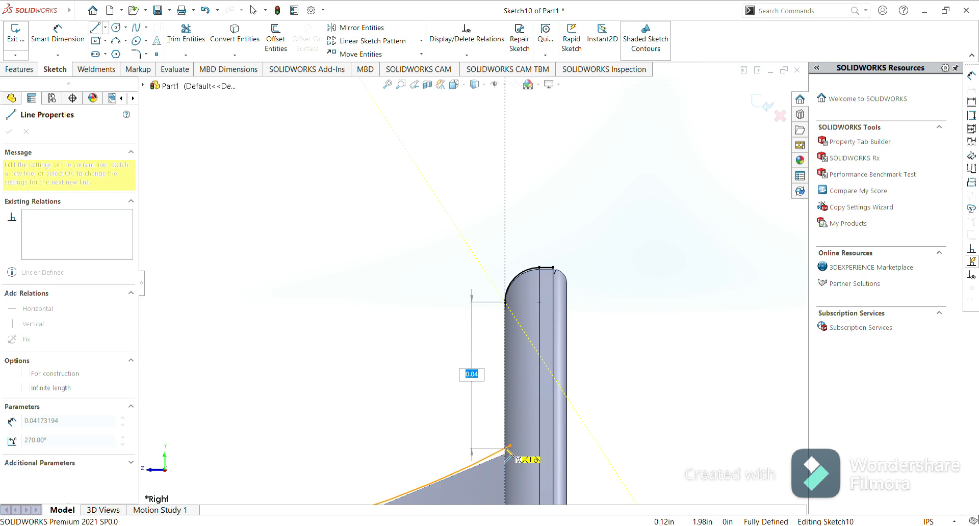
pyautogui.scroll(-5, 507, 451)
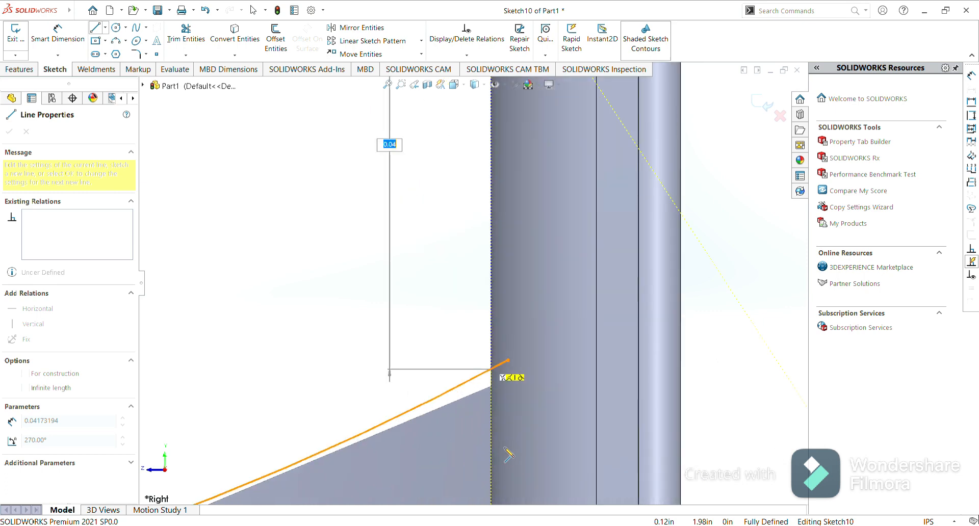
pyautogui.click(492, 371)
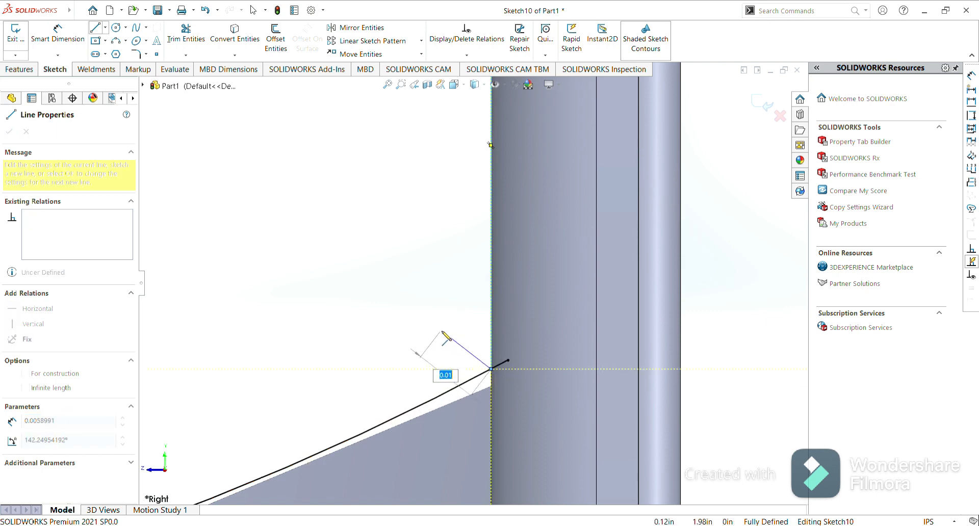
pyautogui.press('Escape')
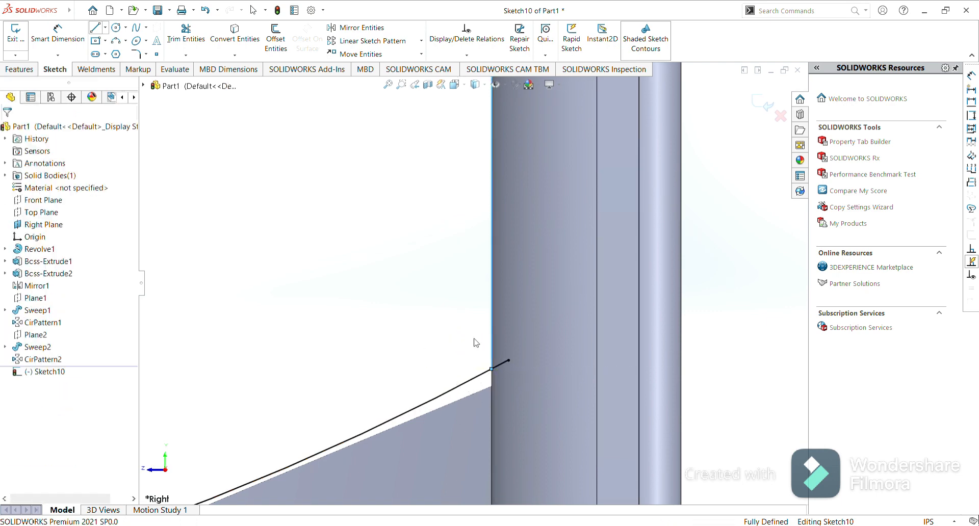
# Draw a matching vertical line on the rim's right side from the arc's end down to the inner curve.
pyautogui.scroll(5, 430, 265)
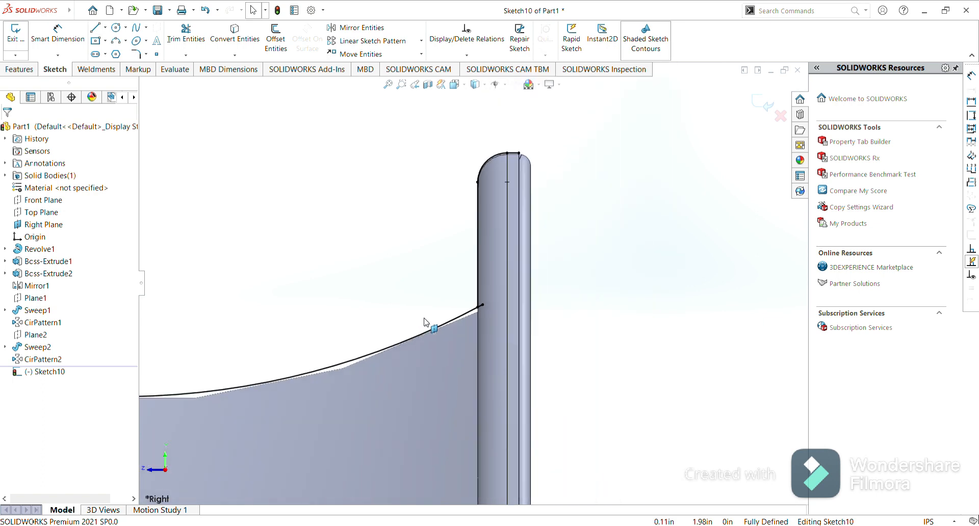
pyautogui.scroll(2, 426, 323)
pyautogui.scroll(3, 427, 323)
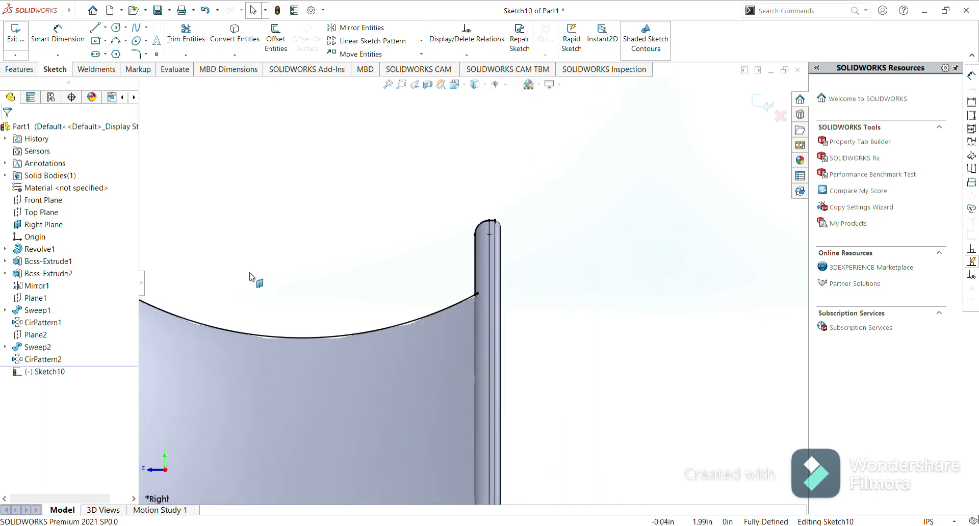
pyautogui.scroll(4, 255, 279)
pyautogui.scroll(-5, 294, 276)
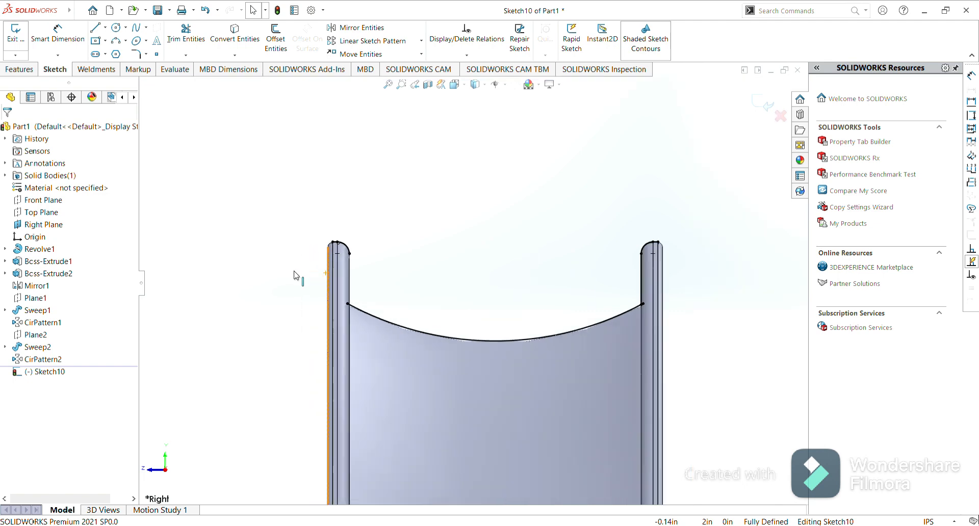
pyautogui.scroll(-2, 295, 278)
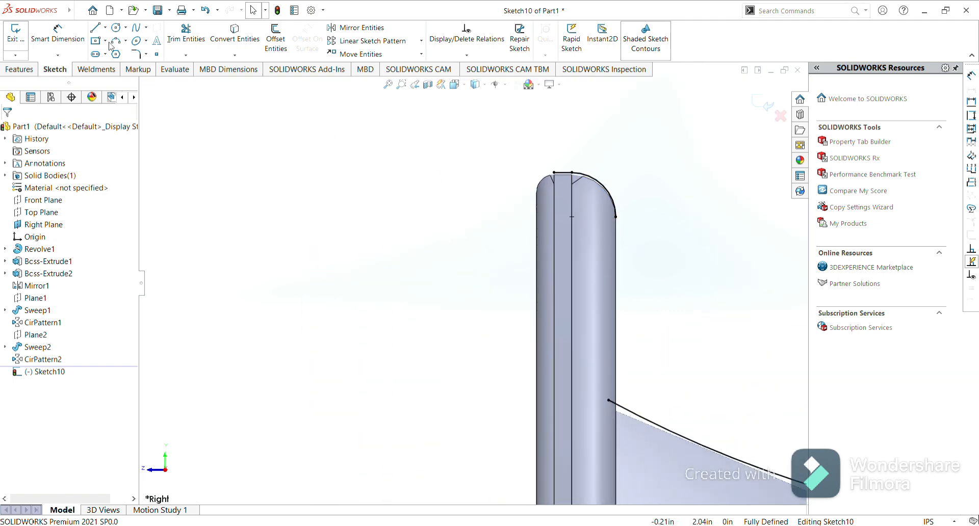
pyautogui.click(96, 29)
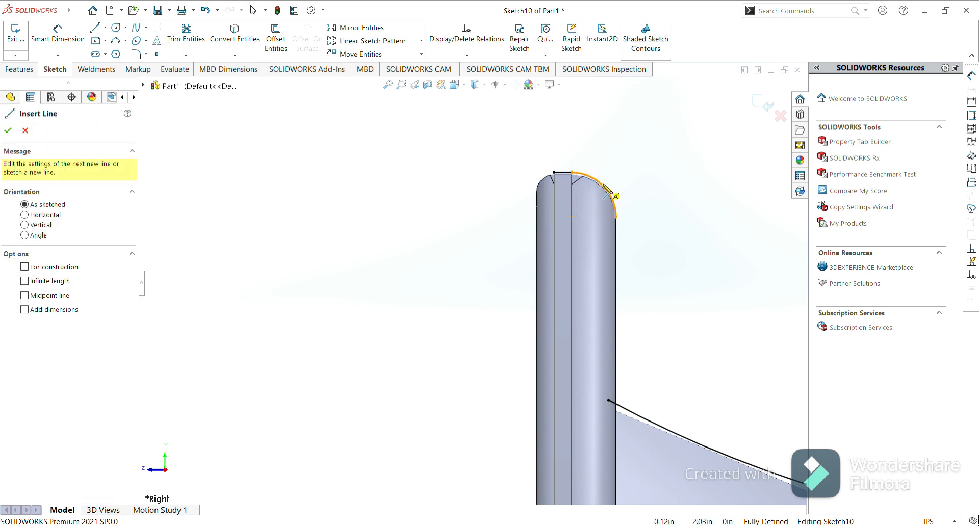
pyautogui.click(616, 217)
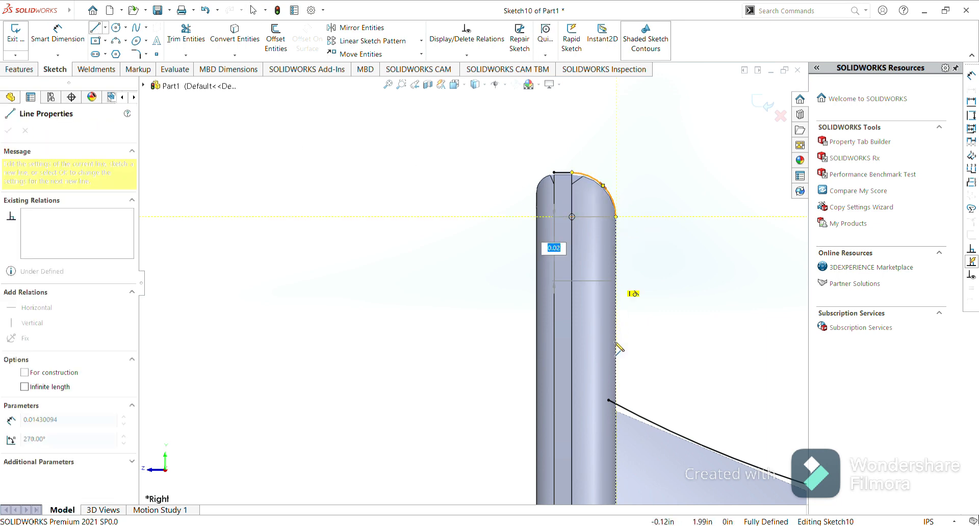
pyautogui.click(616, 404)
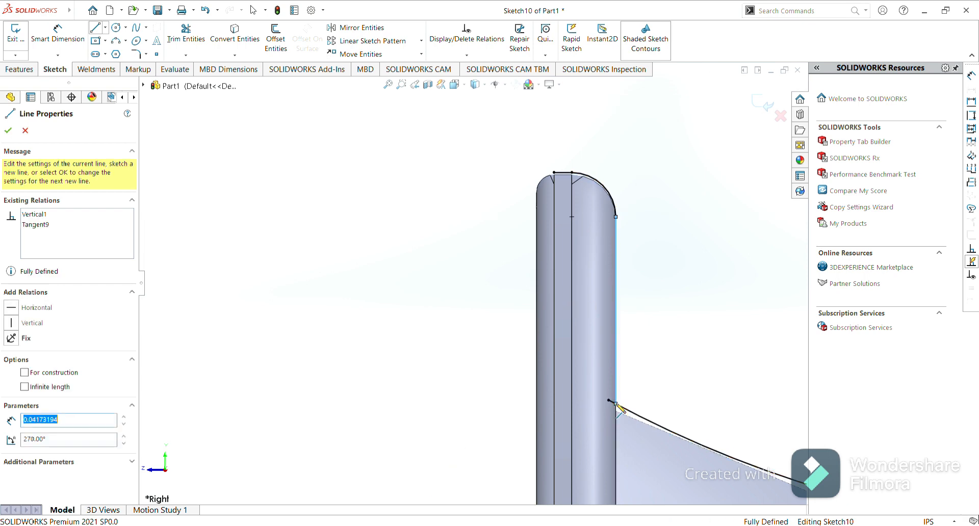
pyautogui.press('Escape')
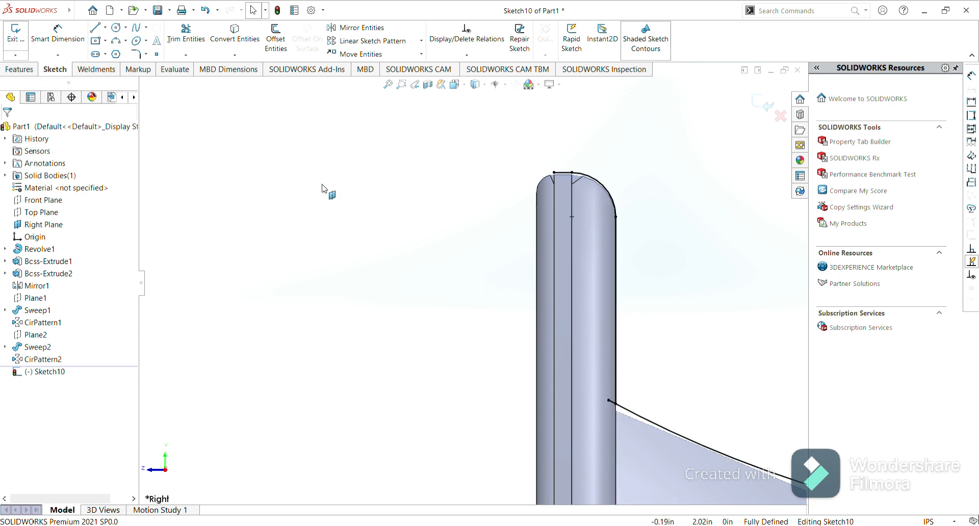
# Trim the inner curve's ends that overhang past the vertical lines on both sides of the rim.
pyautogui.click(185, 41)
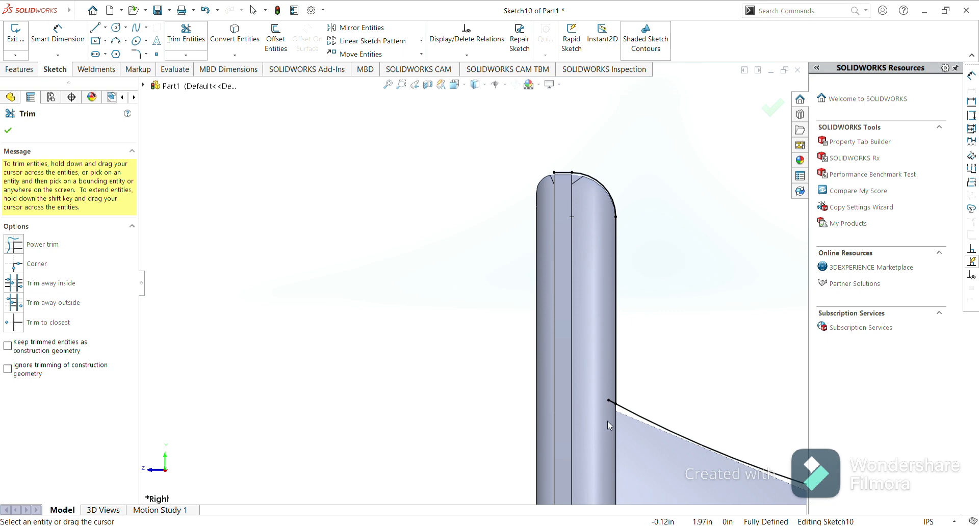
pyautogui.scroll(-5, 612, 402)
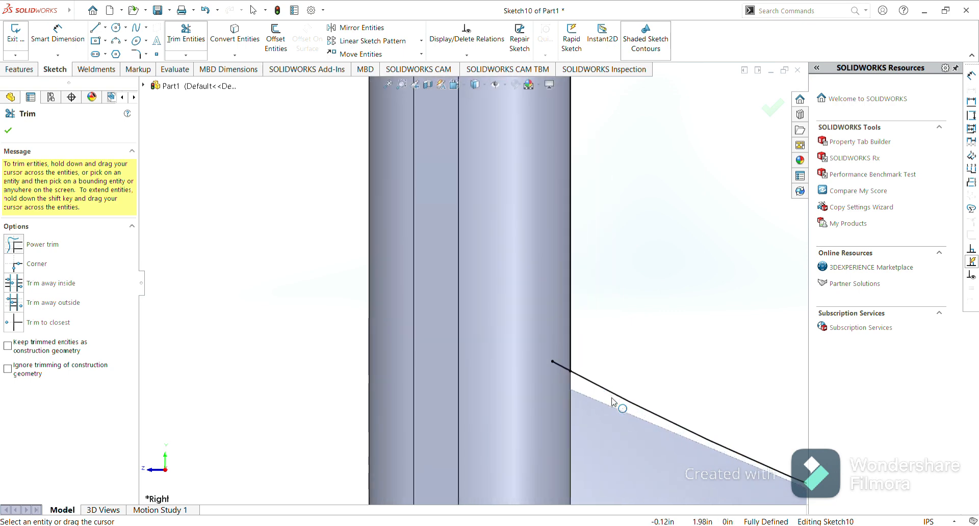
pyautogui.scroll(-3, 614, 402)
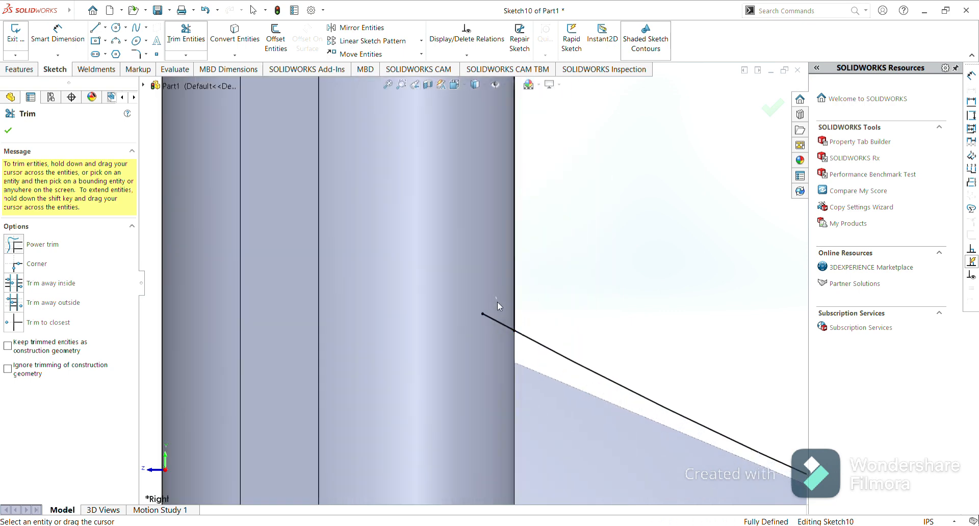
pyautogui.moveTo(497, 302); pyautogui.dragTo(494, 326)
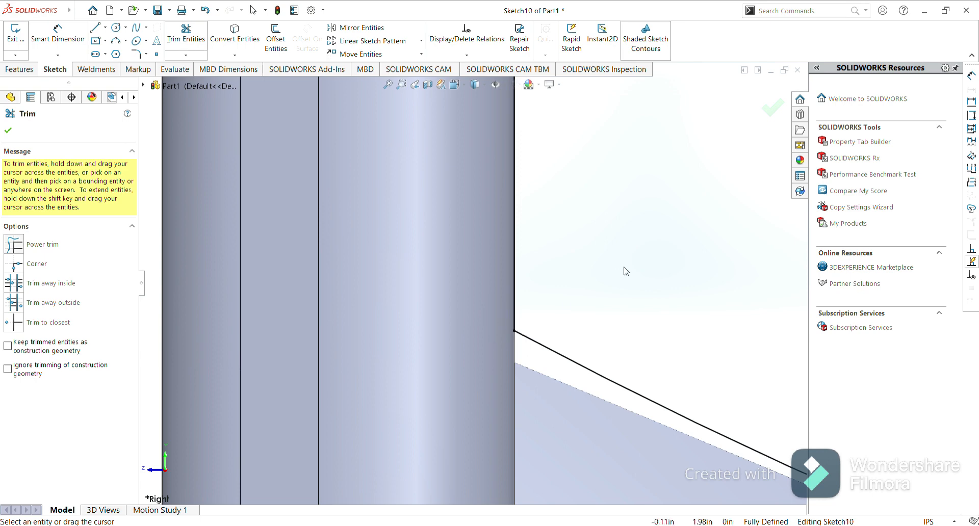
pyautogui.scroll(6, 627, 272)
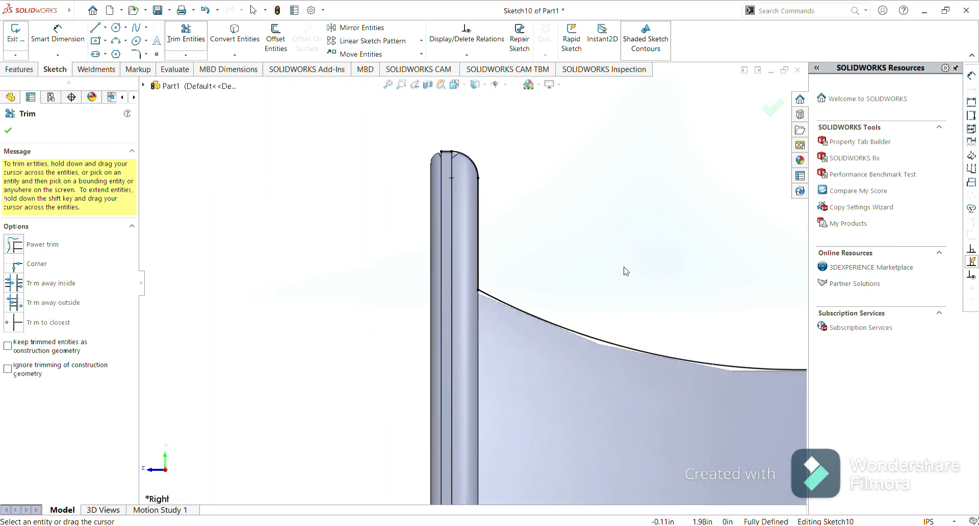
pyautogui.scroll(5, 626, 271)
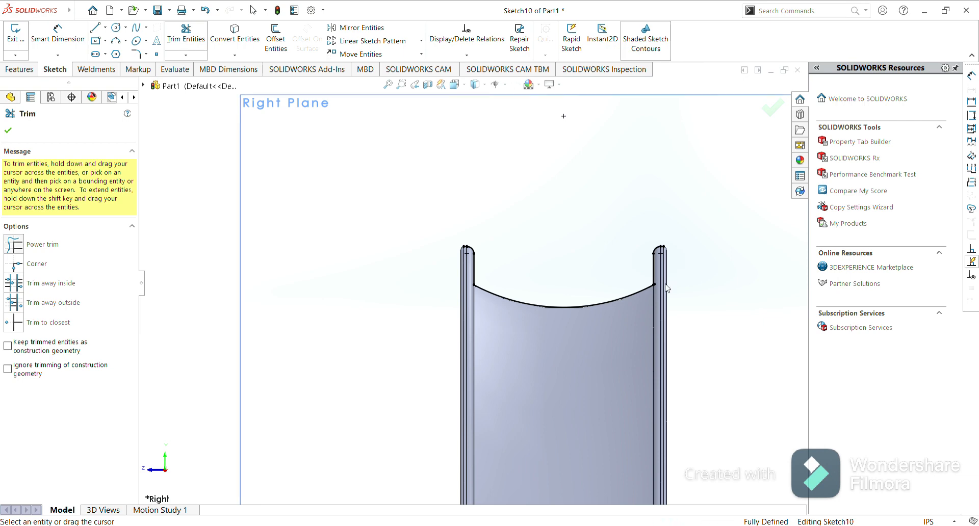
pyautogui.scroll(-6, 657, 285)
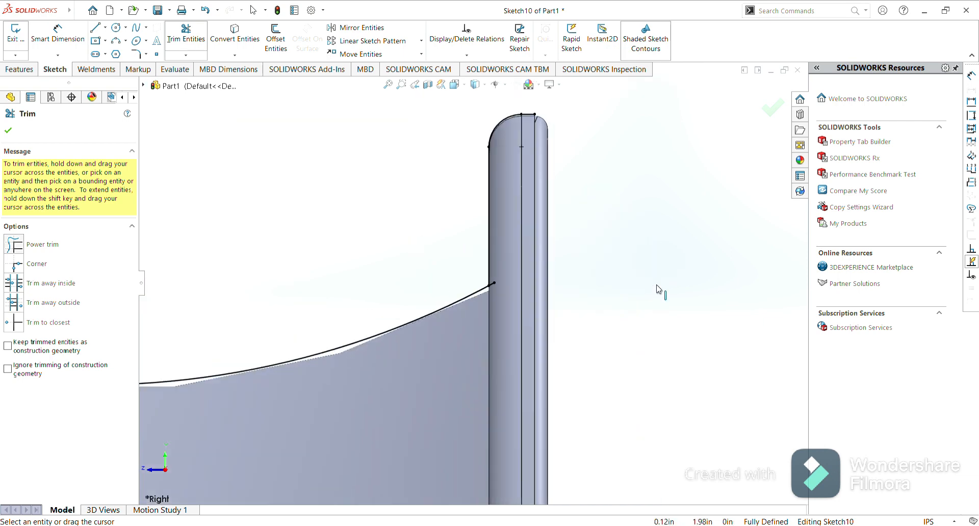
pyautogui.scroll(-3, 657, 285)
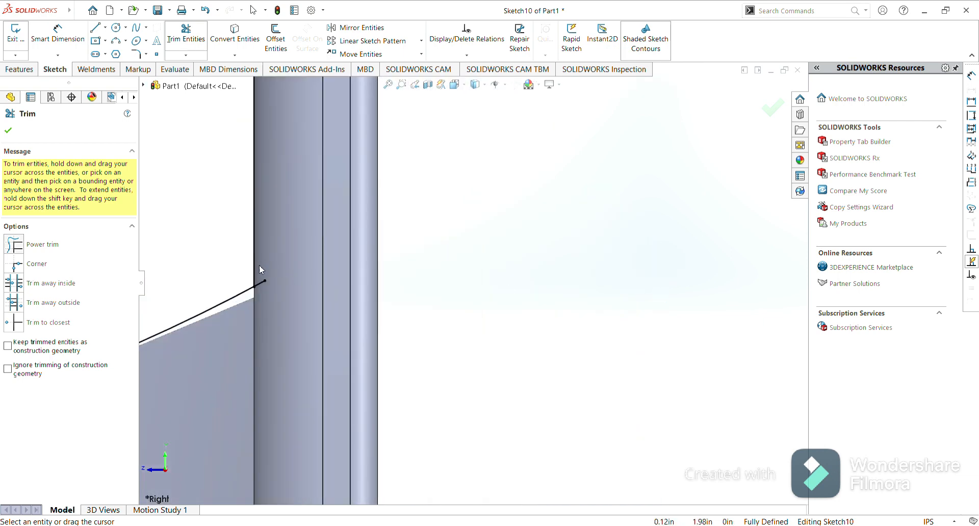
pyautogui.moveTo(260, 270); pyautogui.dragTo(263, 296)
pyautogui.click(8, 132)
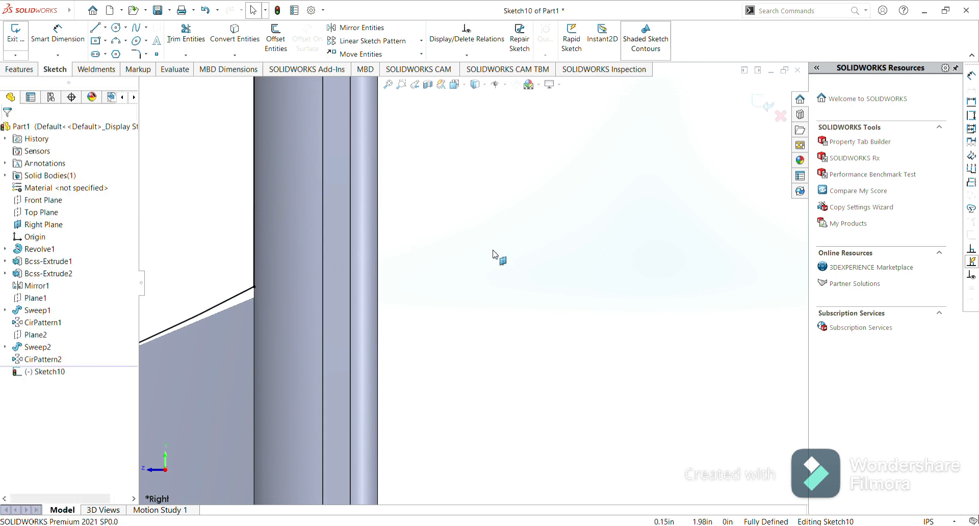
# Draw a three-point arc over the rim's top, from the left arc end to the right arc end, radius about 0.15 in.
pyautogui.scroll(3, 497, 256)
pyautogui.scroll(10, 494, 254)
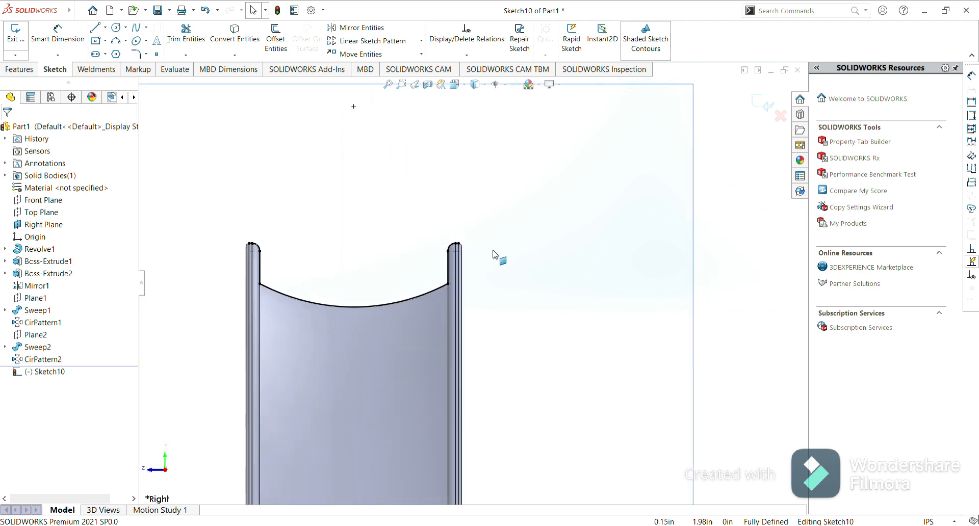
pyautogui.scroll(-3, 362, 265)
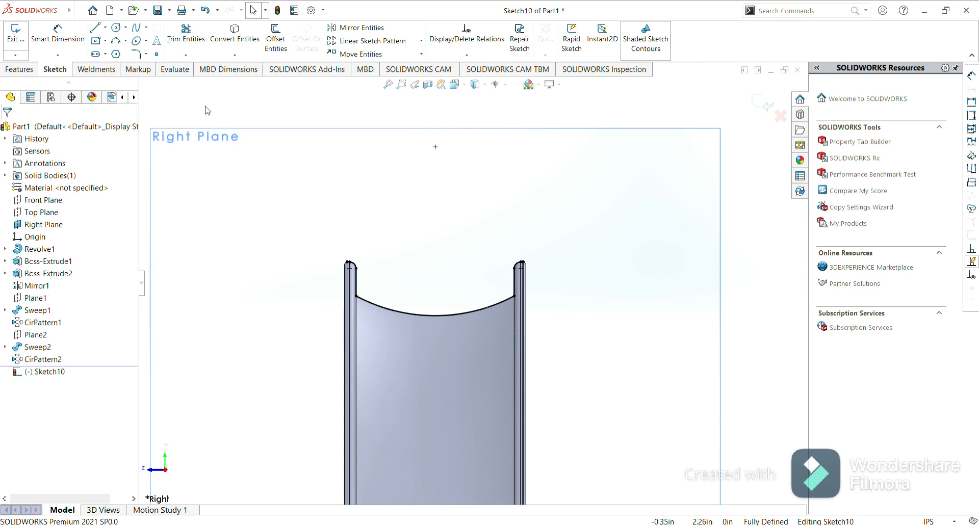
pyautogui.click(118, 41)
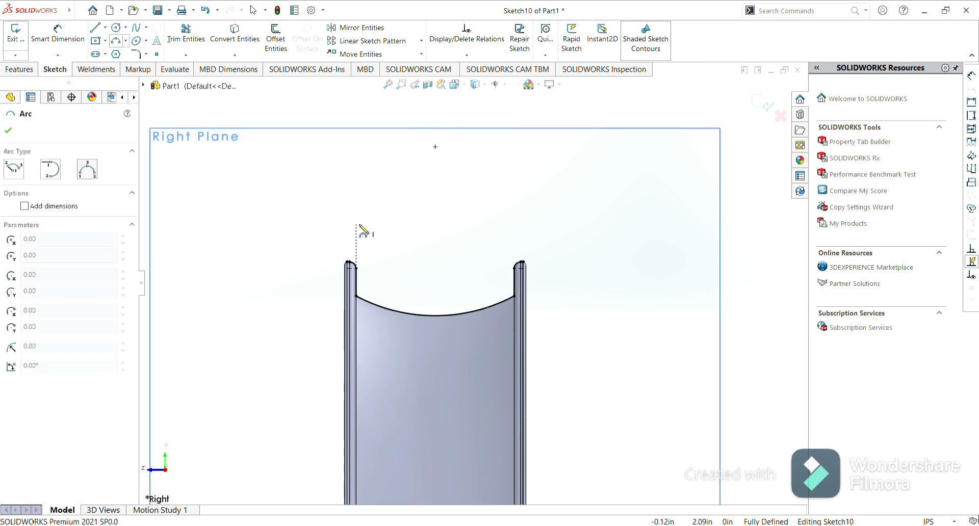
pyautogui.scroll(-8, 346, 261)
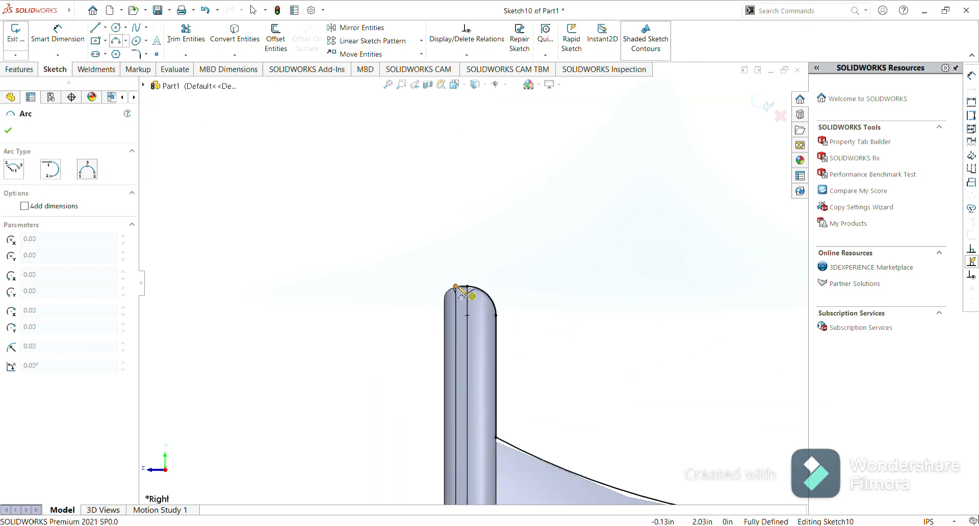
pyautogui.click(457, 287)
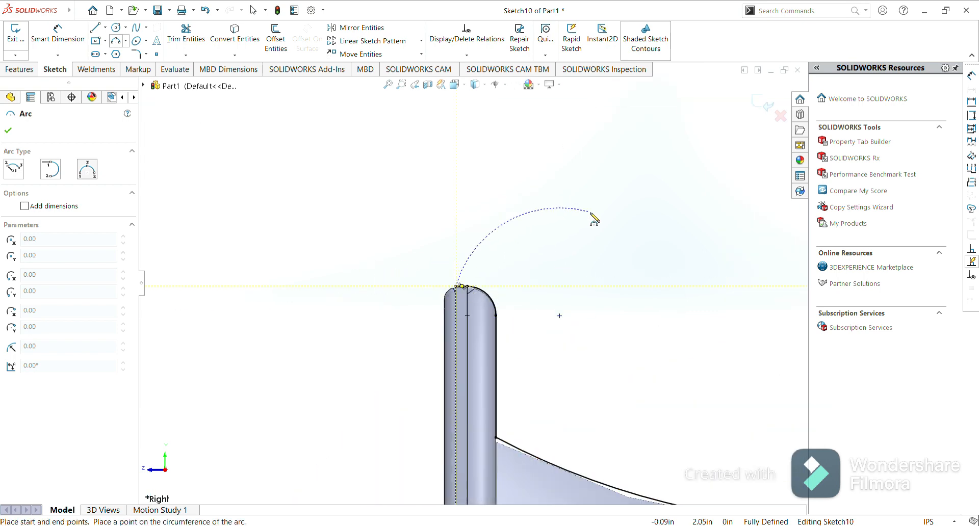
pyautogui.scroll(4, 595, 220)
pyautogui.scroll(4, 594, 219)
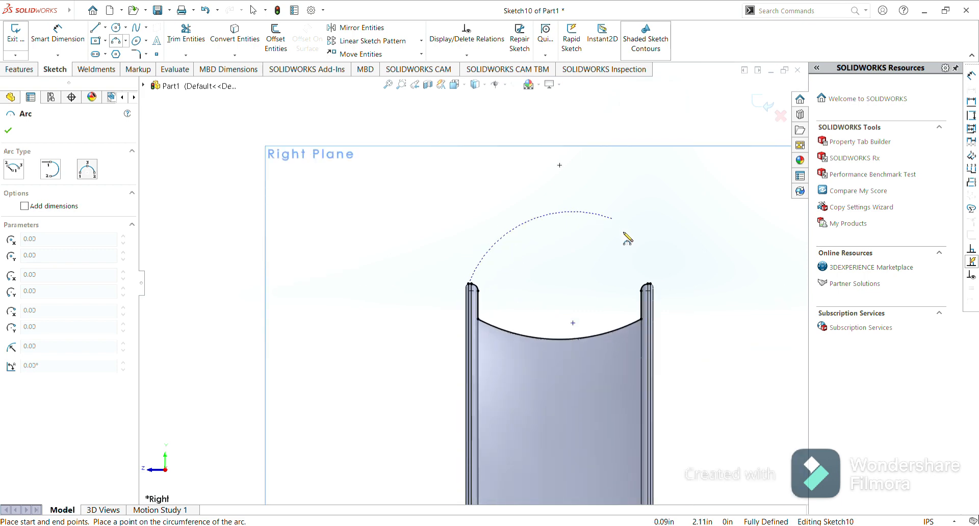
pyautogui.scroll(-6, 660, 287)
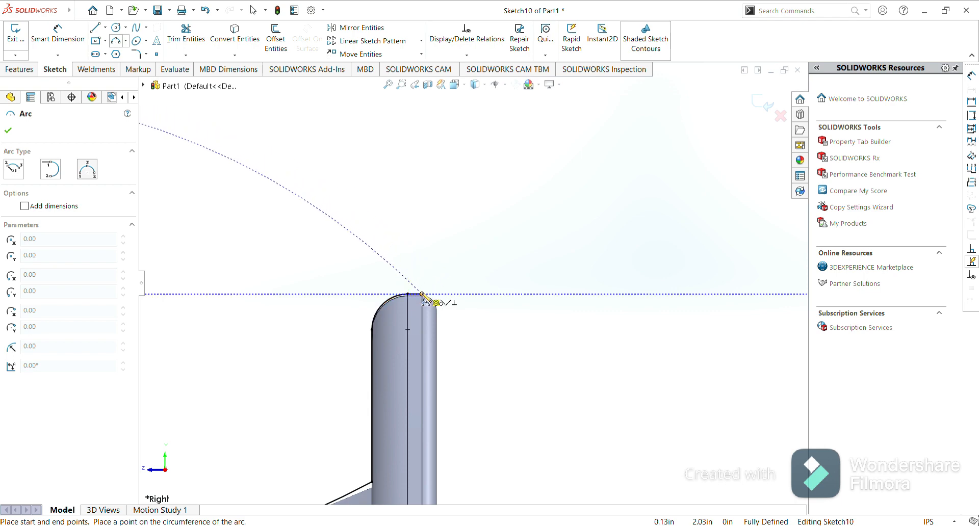
pyautogui.click(423, 294)
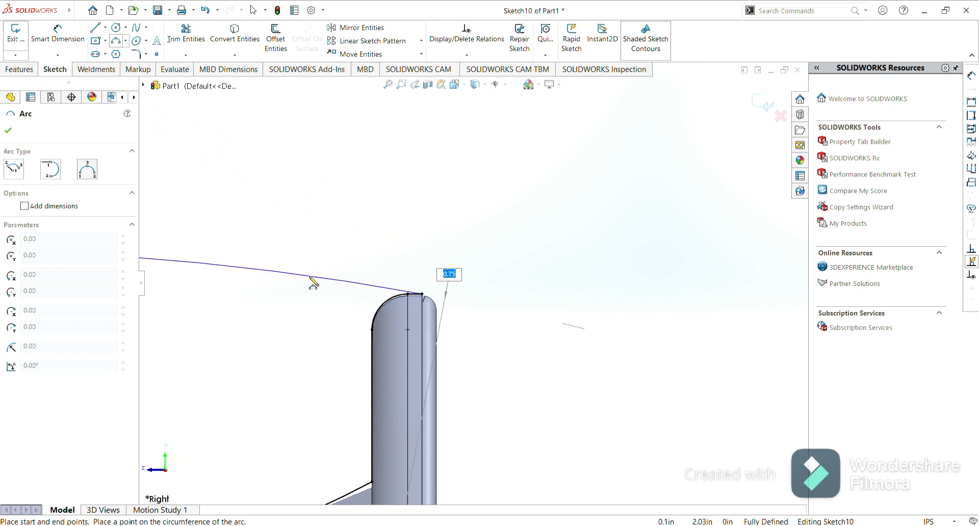
pyautogui.scroll(4, 310, 277)
pyautogui.scroll(6, 310, 277)
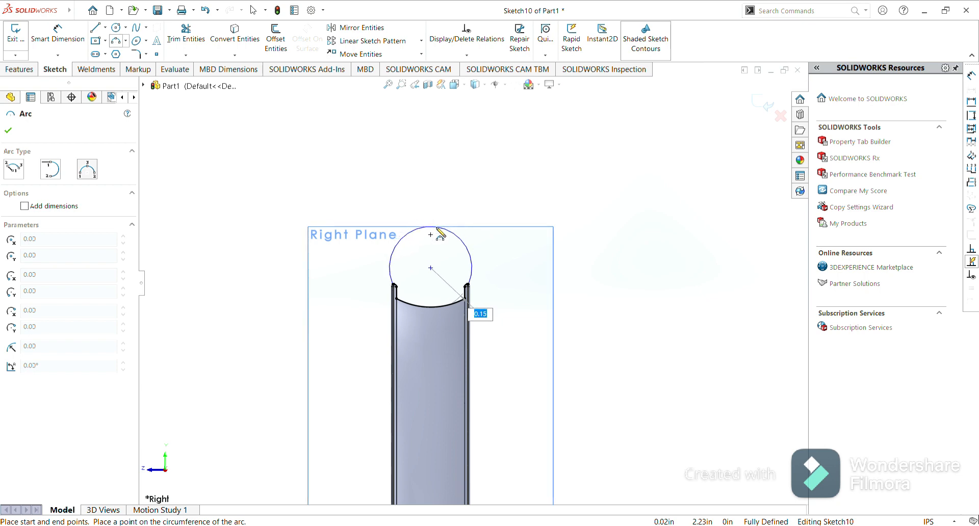
pyautogui.click(436, 228)
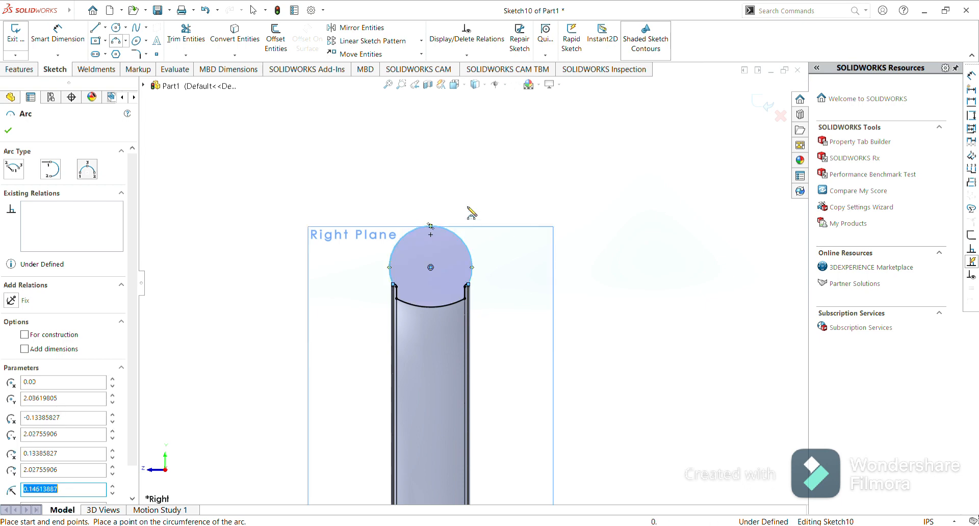
pyautogui.click(8, 130)
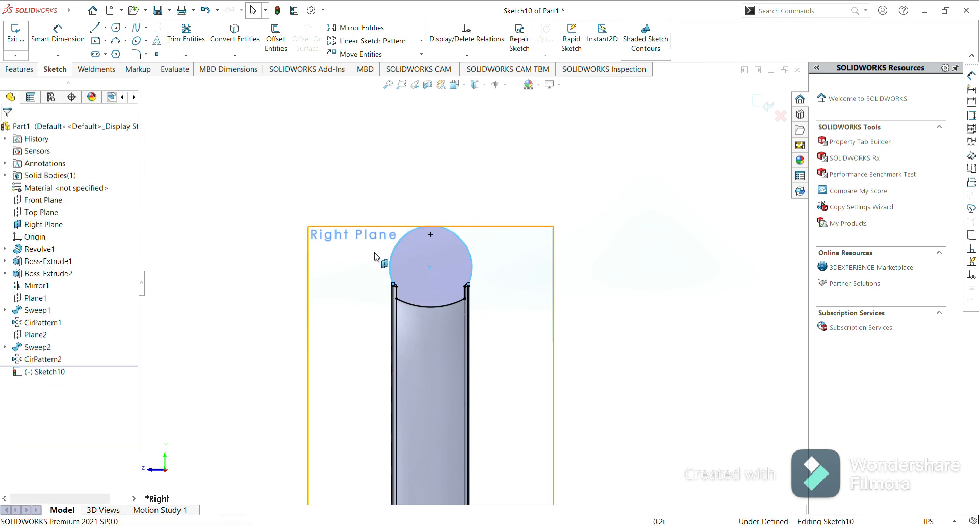
# Dimension the arc's radius and set it to 0.16 in.
pyautogui.click(57, 33)
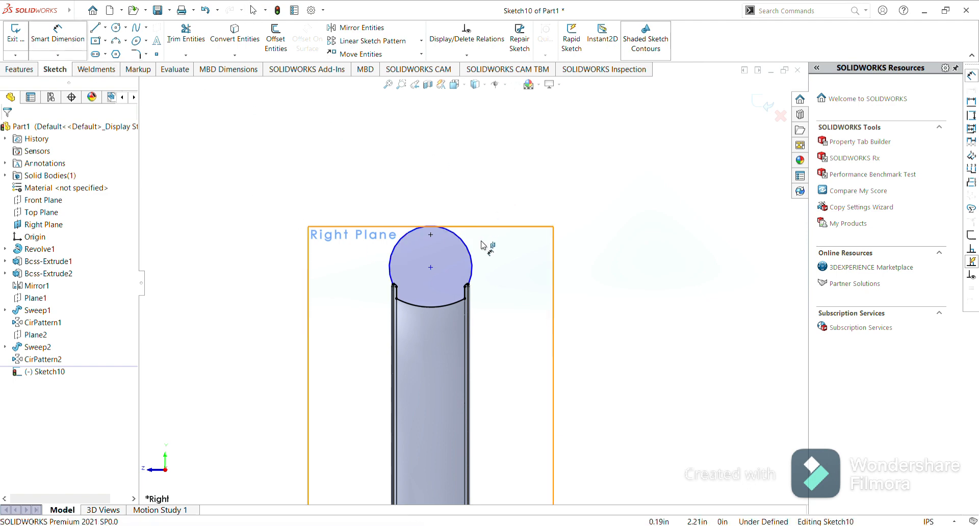
pyautogui.click(472, 259)
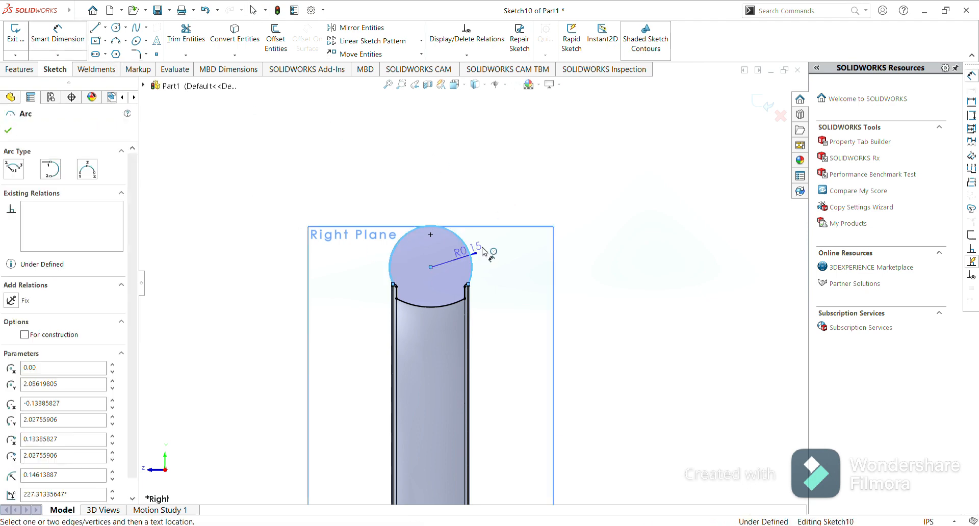
pyautogui.click(506, 206)
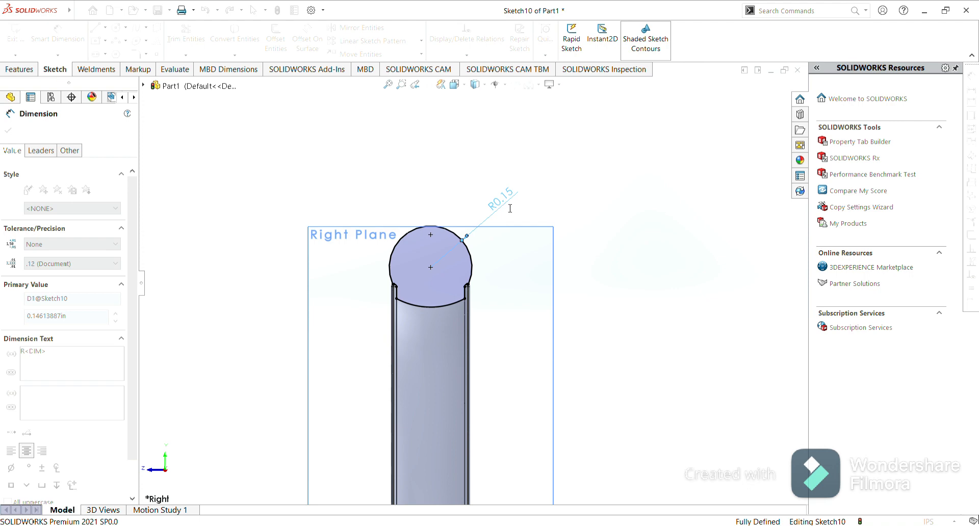
pyautogui.click(510, 208)
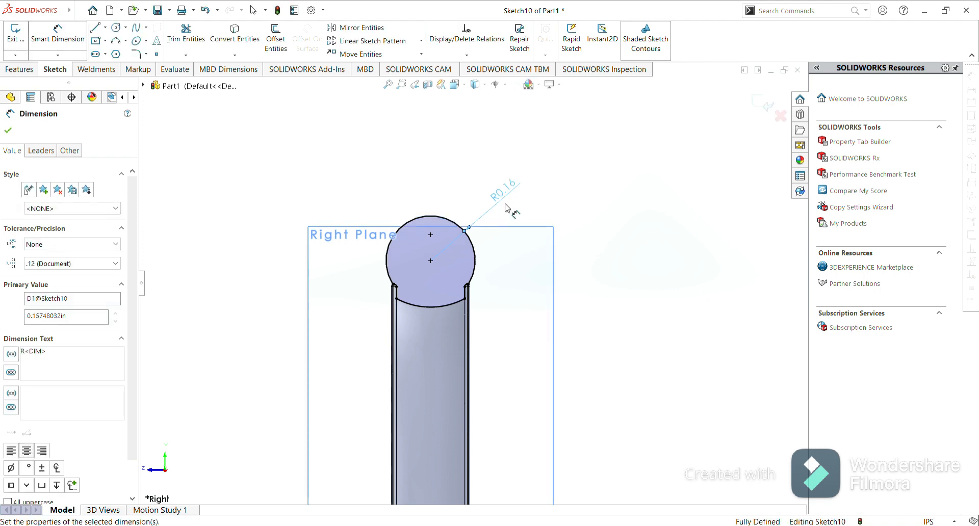
pyautogui.click(419, 176)
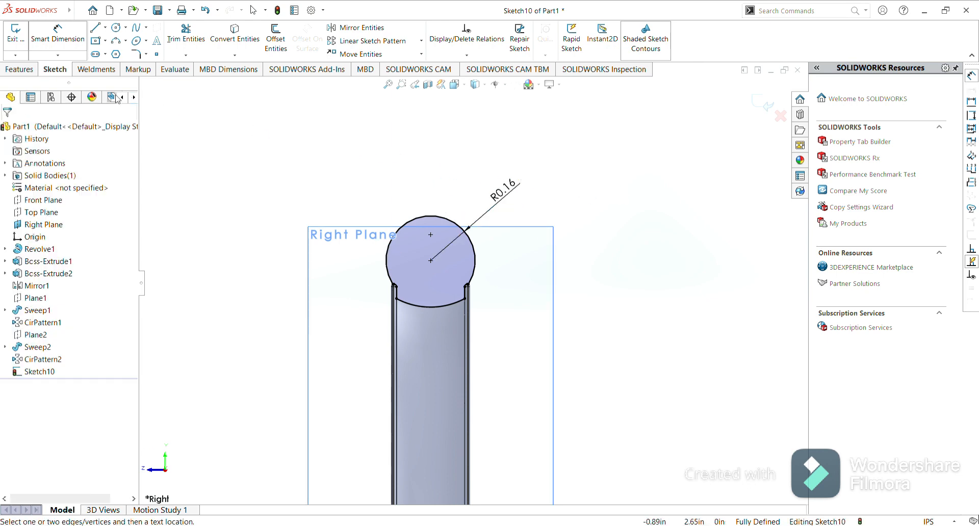
pyautogui.click(16, 74)
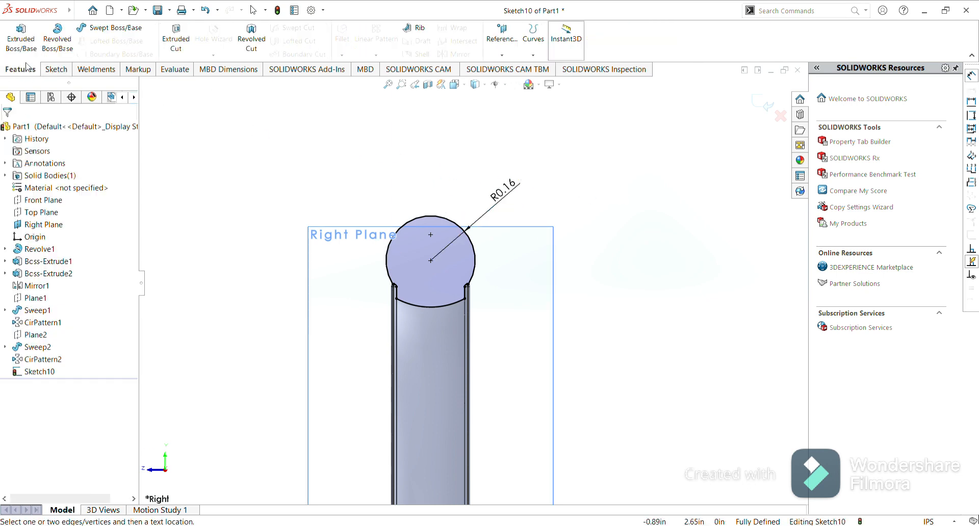
pyautogui.click(58, 45)
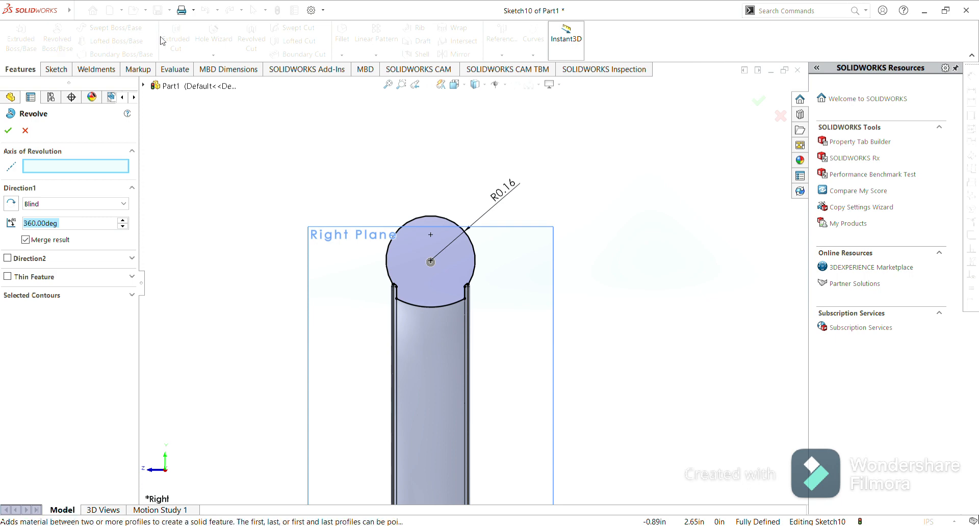
pyautogui.click(25, 132)
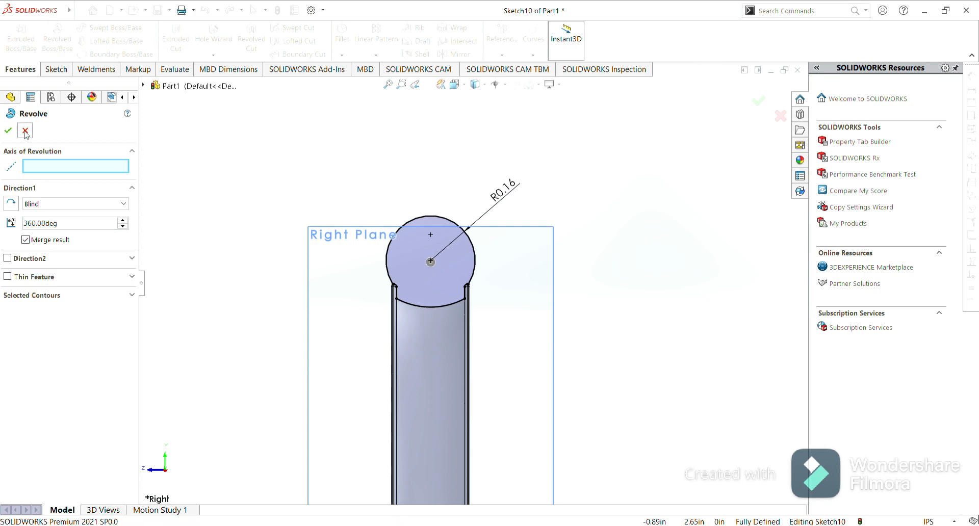
# Draw a horizontal centerline from the origin, about 0.94 in long, as the revolve axis.
pyautogui.scroll(5, 473, 275)
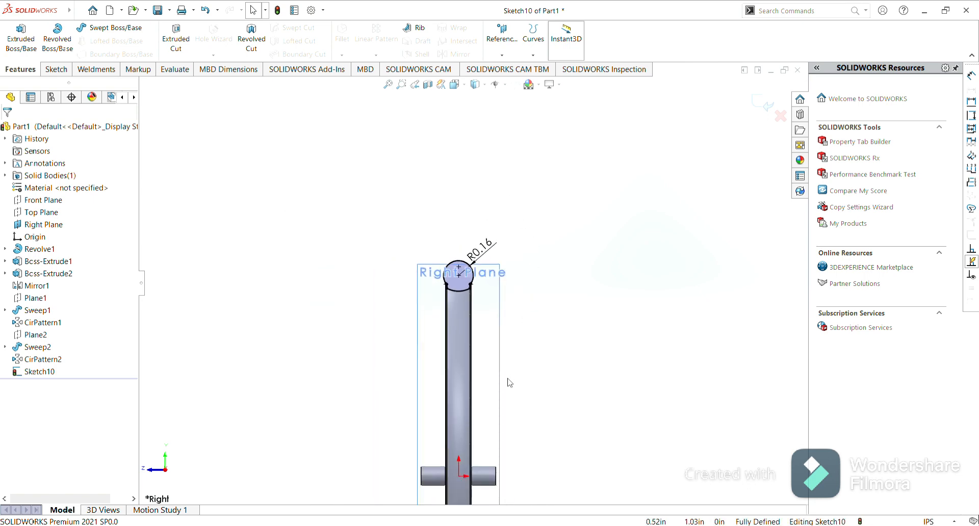
pyautogui.scroll(2, 509, 382)
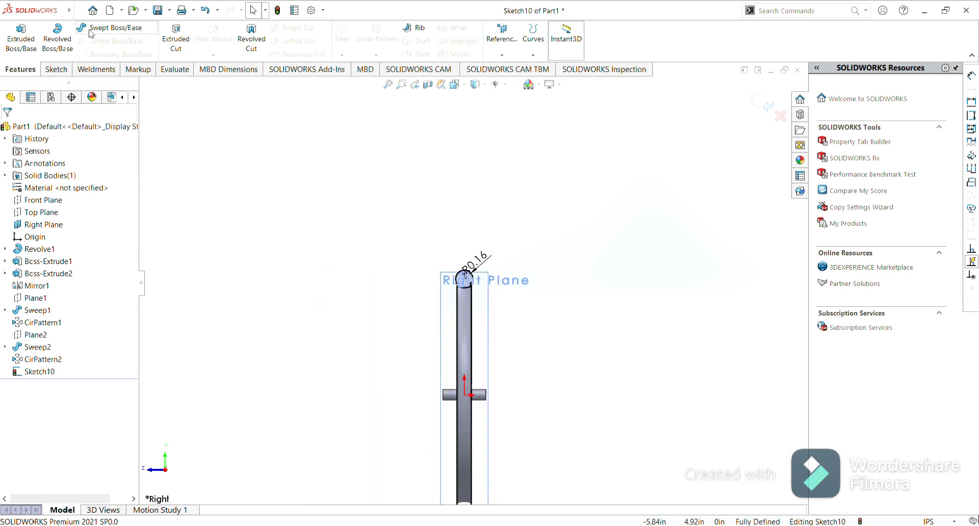
pyautogui.click(54, 70)
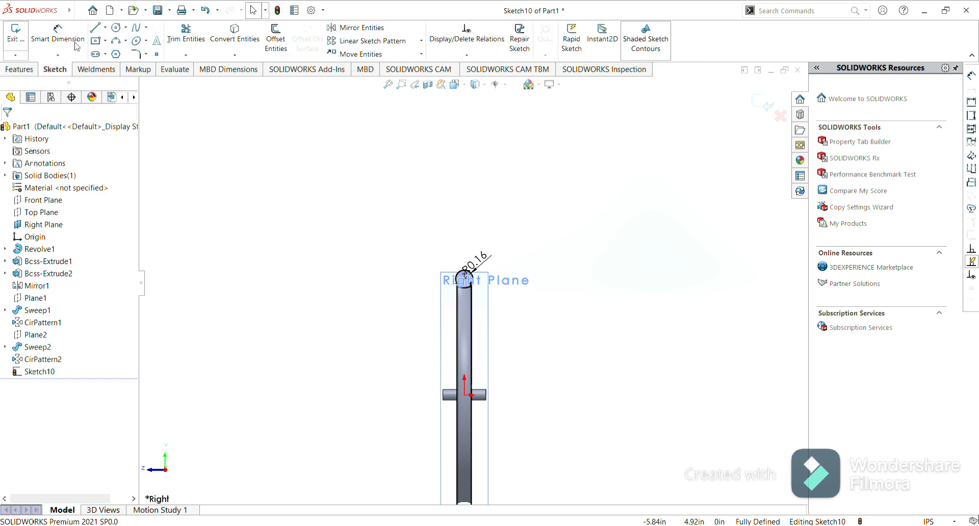
pyautogui.click(106, 28)
pyautogui.click(118, 50)
pyautogui.click(465, 396)
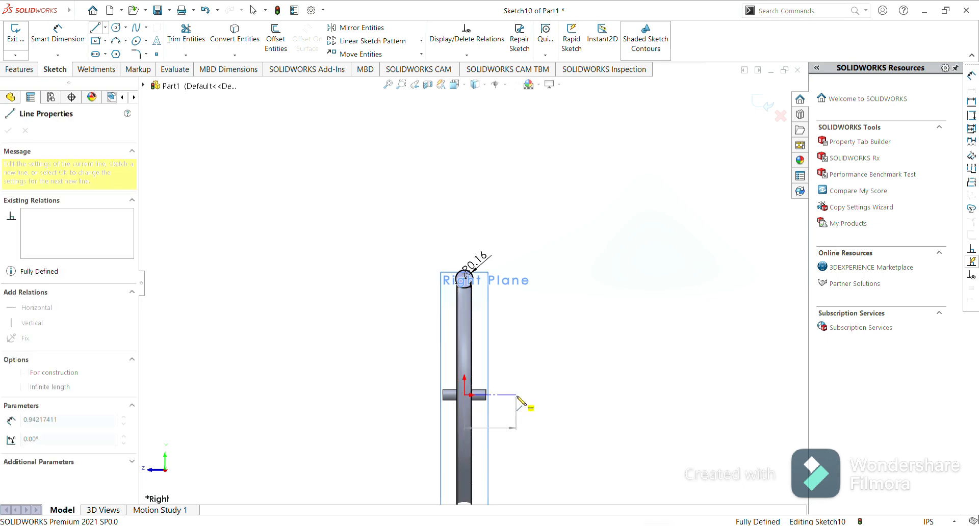
pyautogui.click(516, 396)
pyautogui.press('Escape')
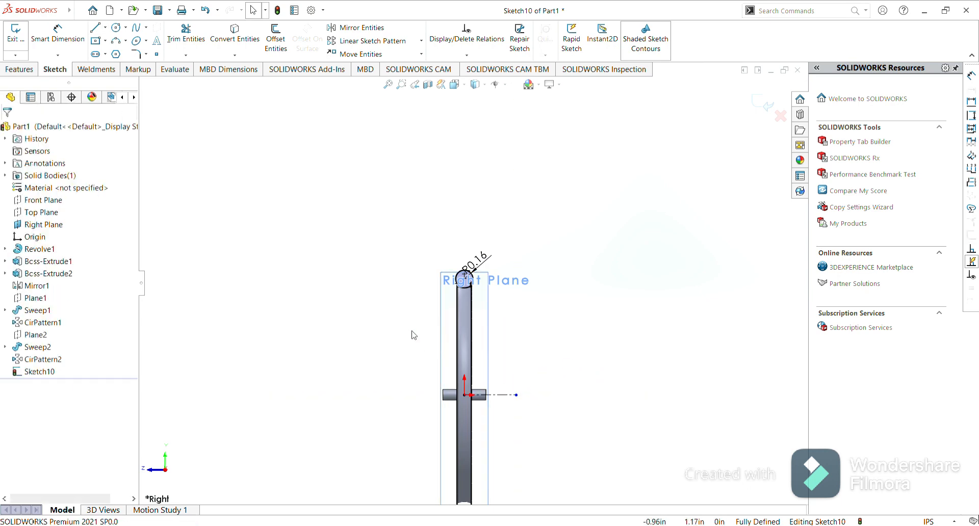
# Revolve the closed tyre profile 360 degrees about the centerline.
pyautogui.click(24, 70)
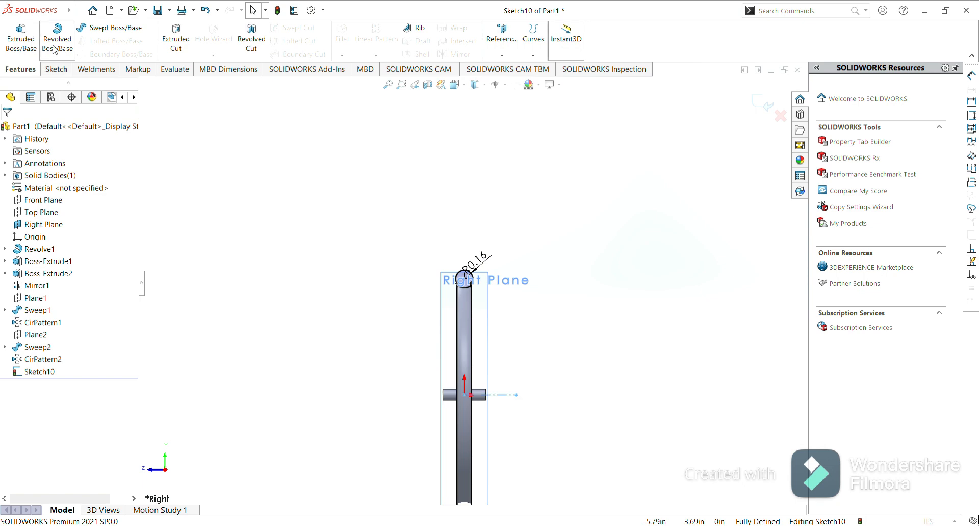
pyautogui.click(54, 49)
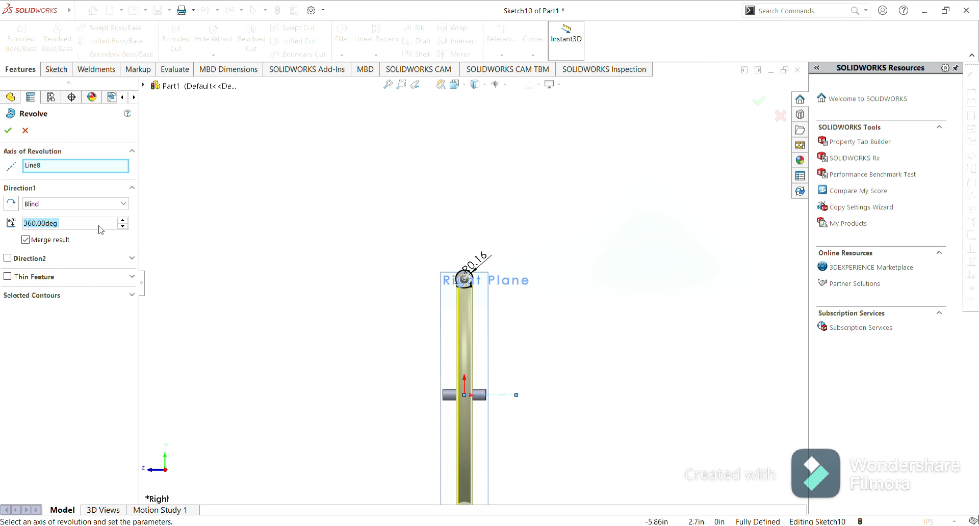
pyautogui.click(9, 131)
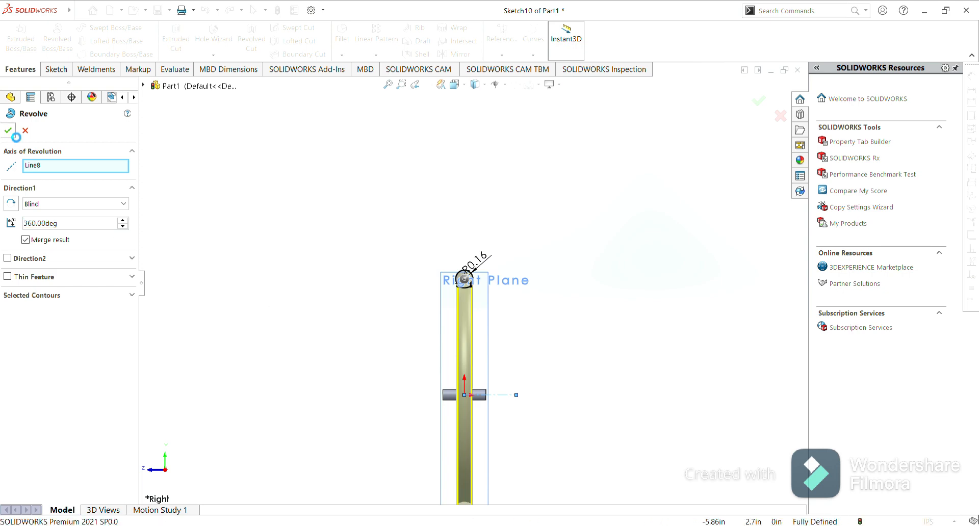
# Finish the tyre revolve, orbit and zoom the wheel into view, and hide the Right Plane.
pyautogui.click(333, 258)
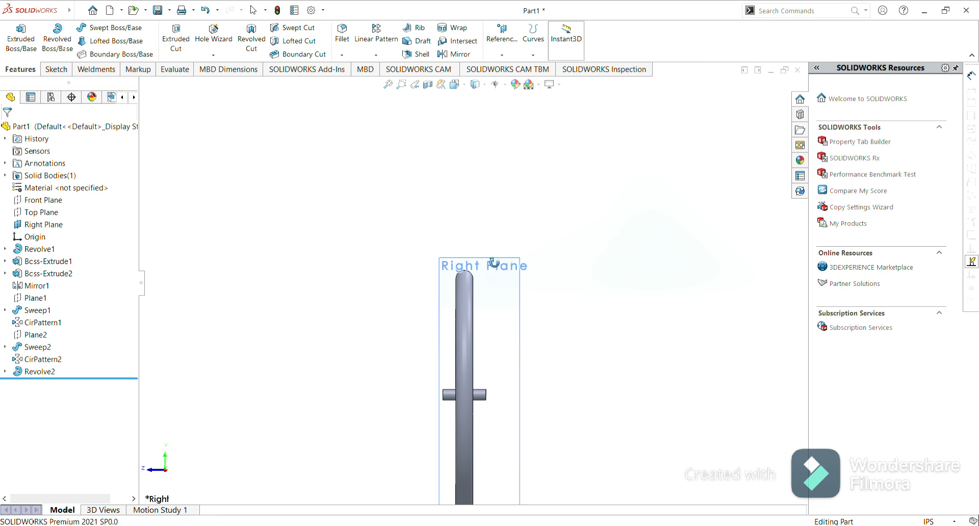
pyautogui.moveTo(494, 263); pyautogui.dragTo(541, 275, button='middle')
pyautogui.scroll(2, 487, 363)
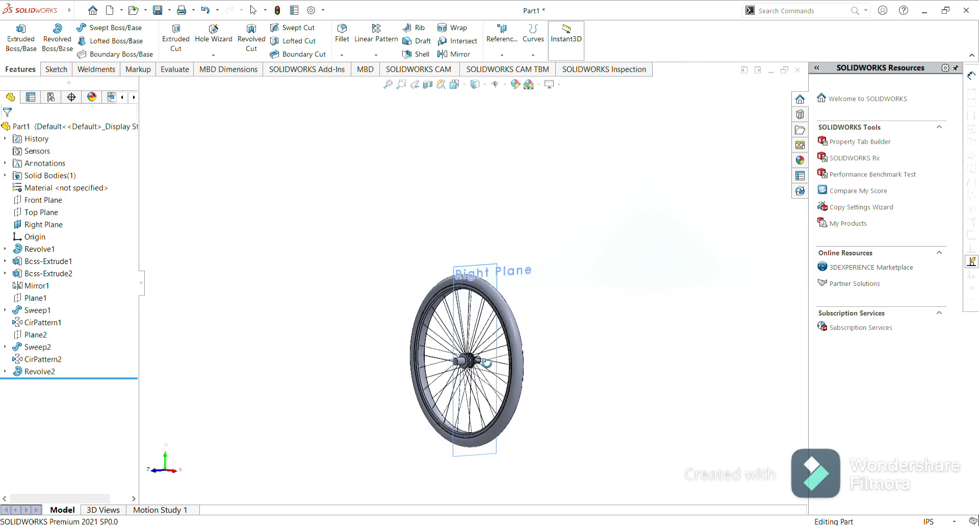
pyautogui.scroll(-2, 485, 382)
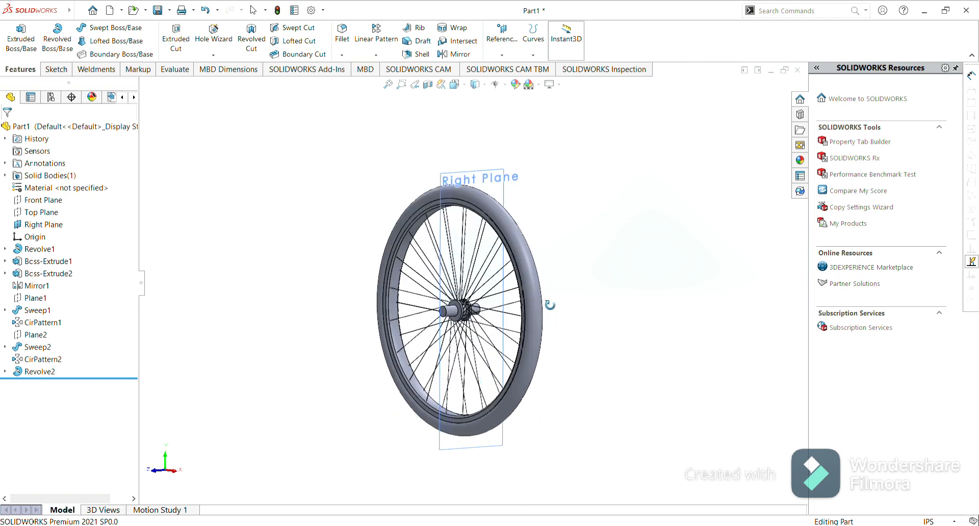
pyautogui.moveTo(545, 262); pyautogui.dragTo(562, 273, button='middle')
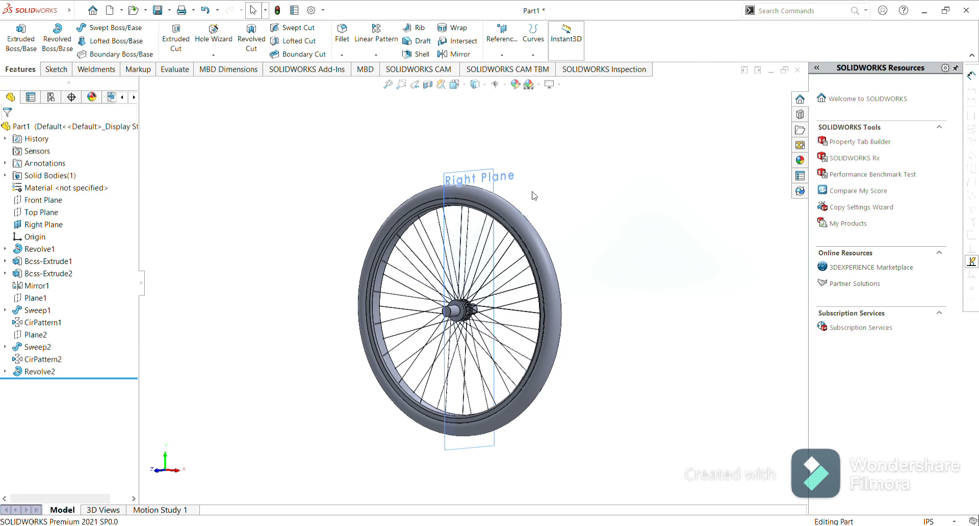
pyautogui.click(484, 175)
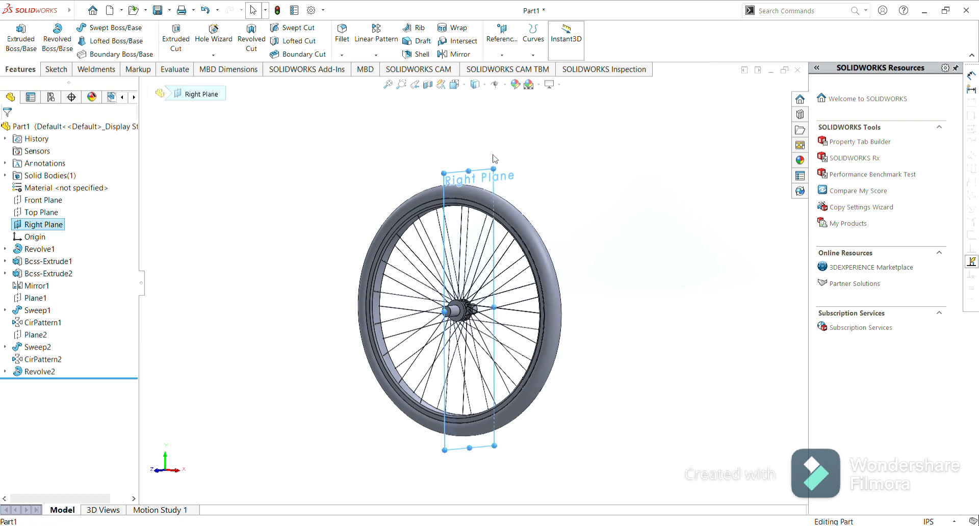
pyautogui.click(535, 145)
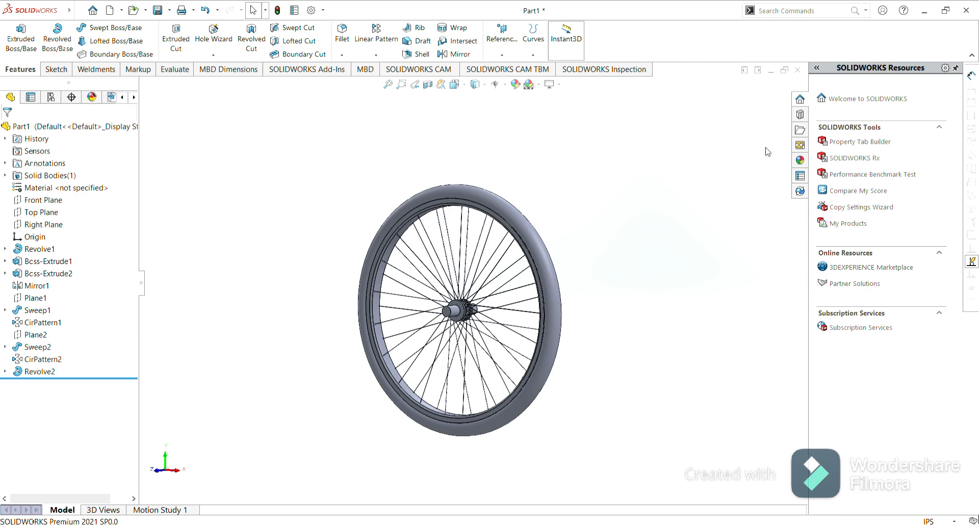
# Apply the matte rubber appearance to the tyre.
pyautogui.click(800, 162)
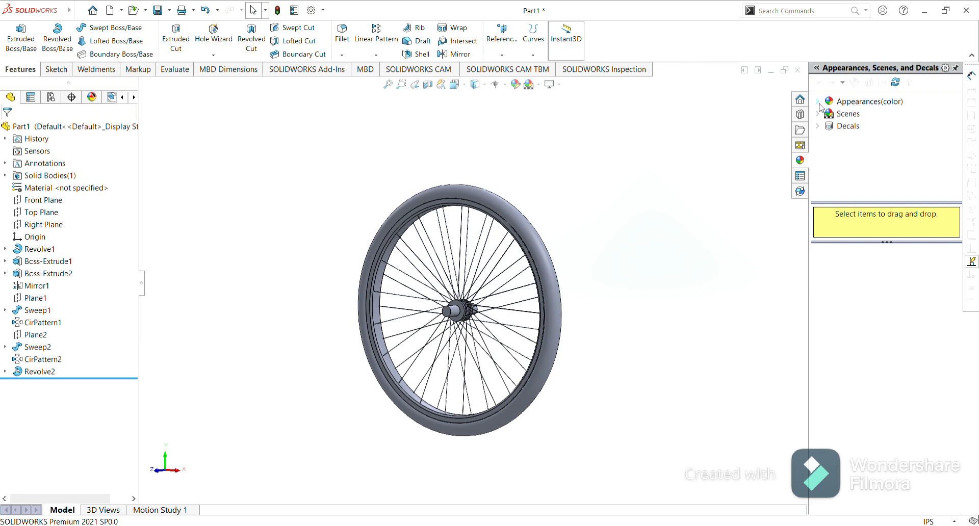
pyautogui.click(819, 102)
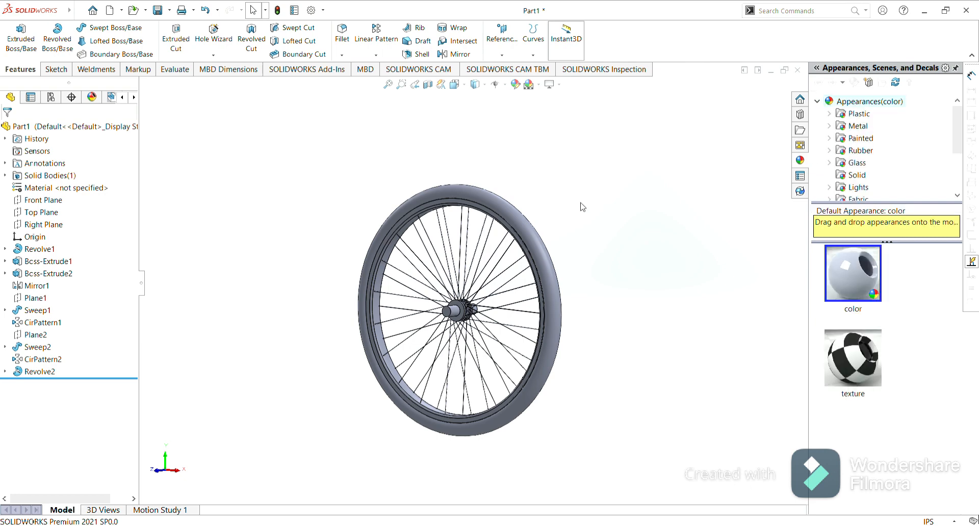
pyautogui.click(534, 240)
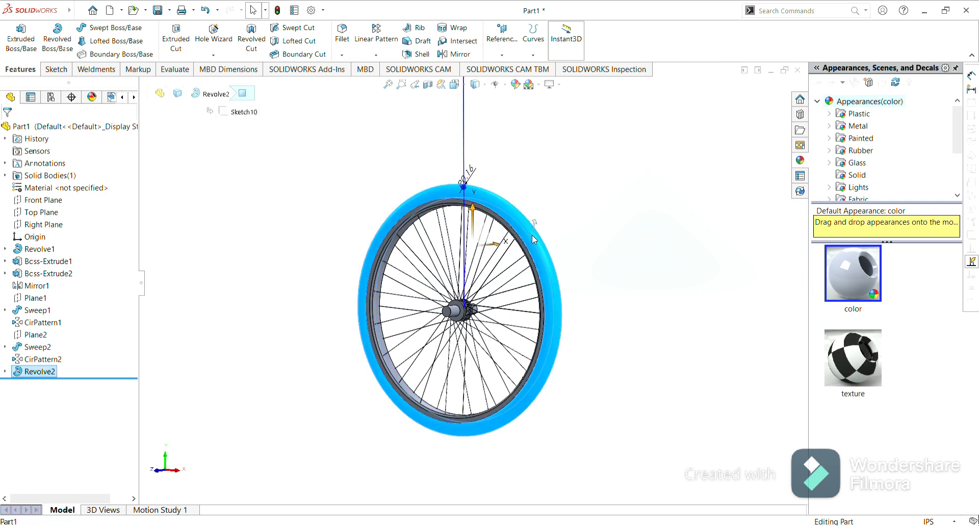
pyautogui.click(851, 151)
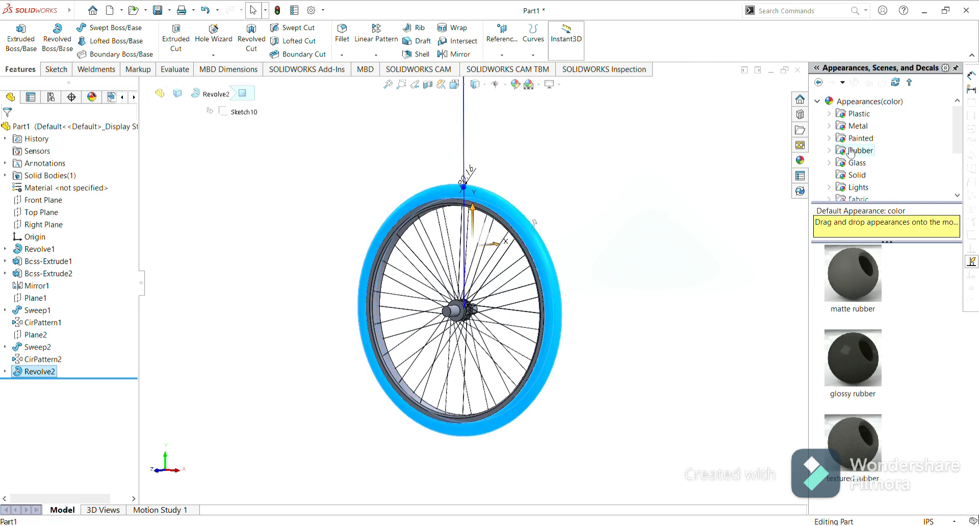
pyautogui.click(854, 285)
pyautogui.click(853, 283)
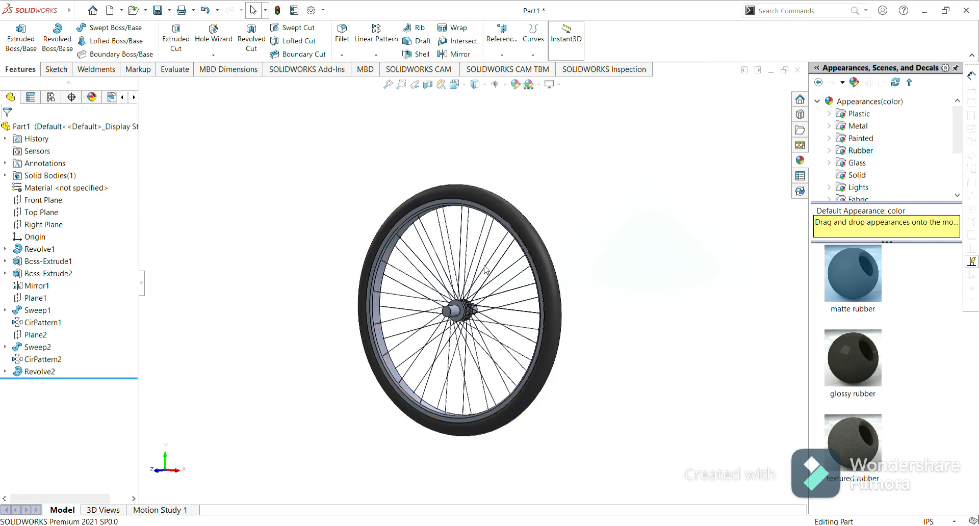
pyautogui.click(481, 212)
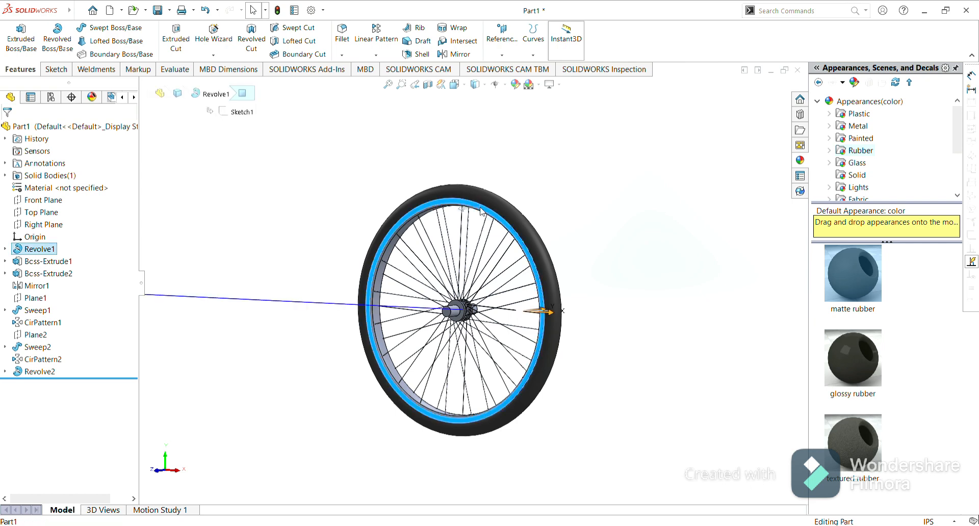
pyautogui.click(619, 235)
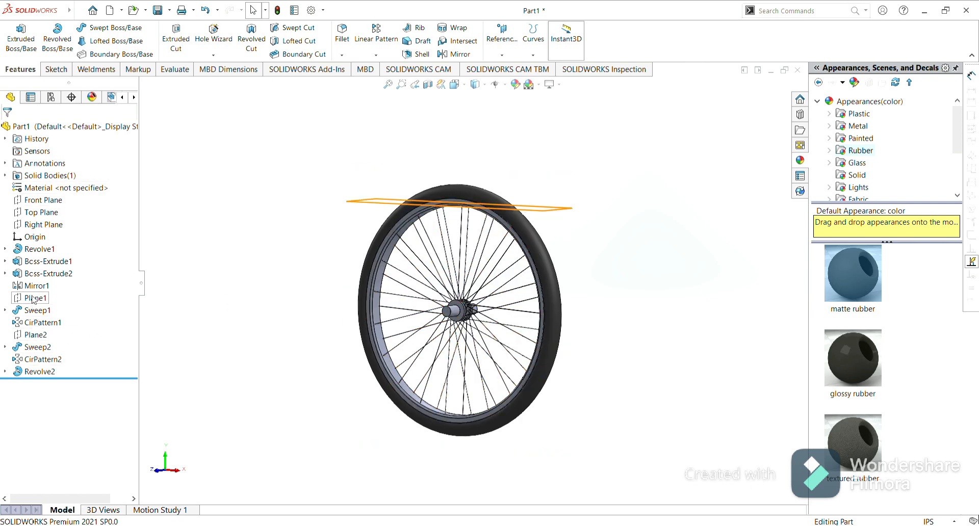
pyautogui.click(46, 274)
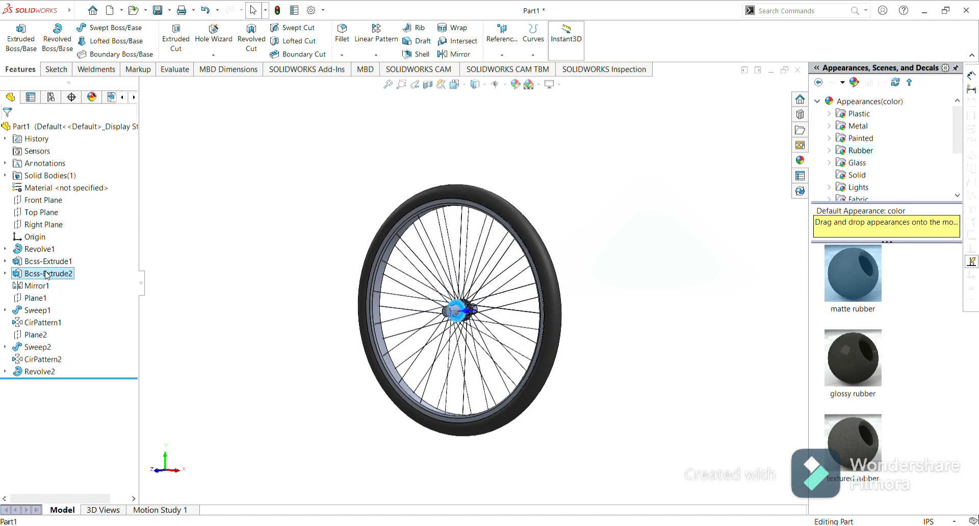
pyautogui.keyDown('ctrl'); pyautogui.click(43, 287); pyautogui.keyUp('ctrl')
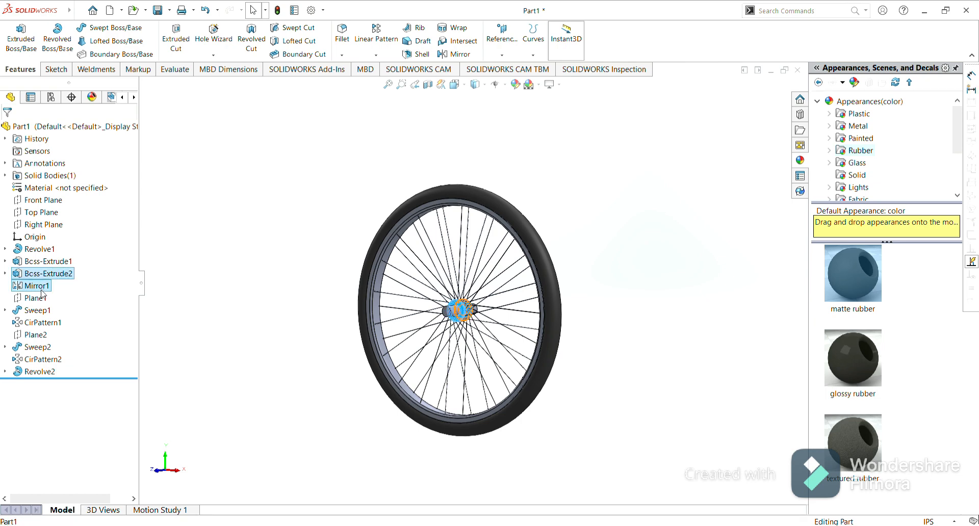
pyautogui.keyDown('ctrl'); pyautogui.click(42, 299); pyautogui.keyUp('ctrl')
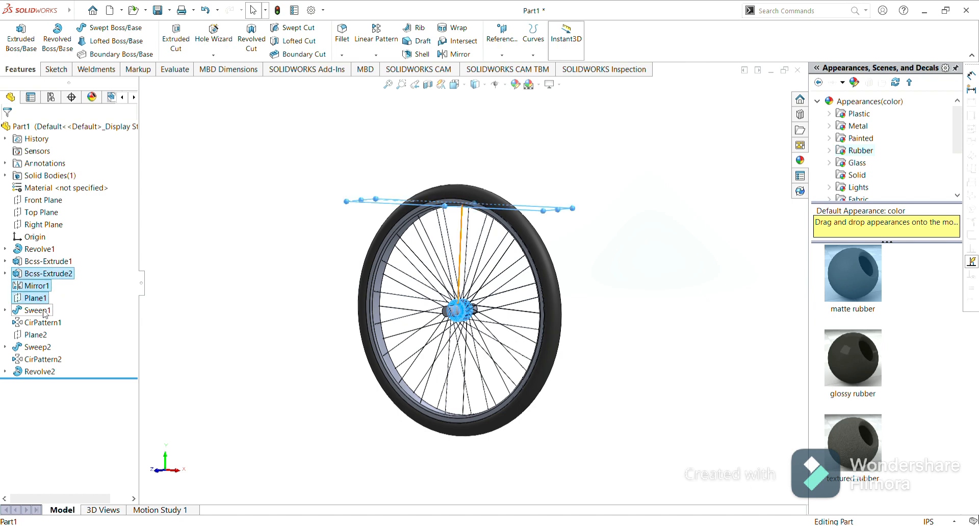
pyautogui.keyDown('ctrl'); pyautogui.click(44, 312); pyautogui.keyUp('ctrl')
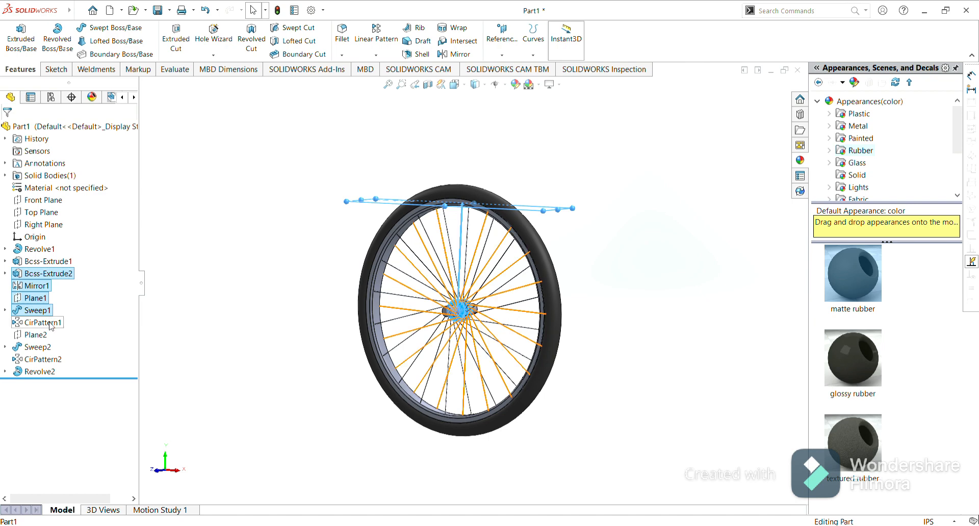
pyautogui.keyDown('ctrl'); pyautogui.click(50, 324); pyautogui.keyUp('ctrl')
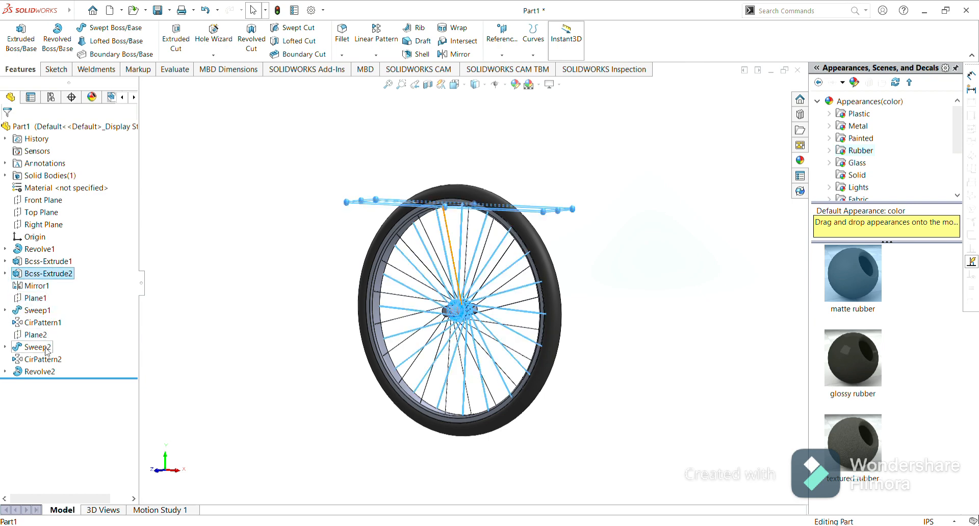
pyautogui.keyDown('shift'); pyautogui.click(45, 349); pyautogui.keyUp('shift')
pyautogui.keyDown('shift'); pyautogui.click(43, 362); pyautogui.keyUp('shift')
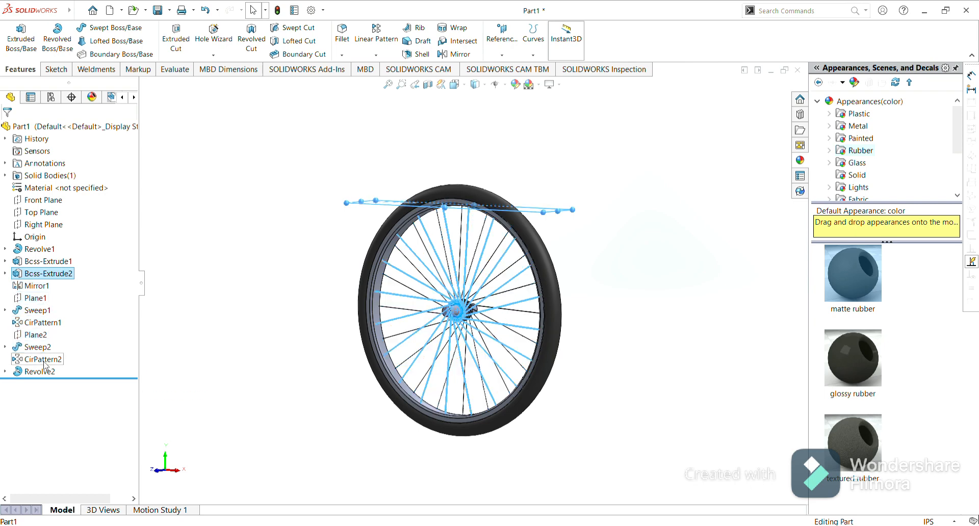
pyautogui.keyDown('shift'); pyautogui.click(44, 372); pyautogui.keyUp('shift')
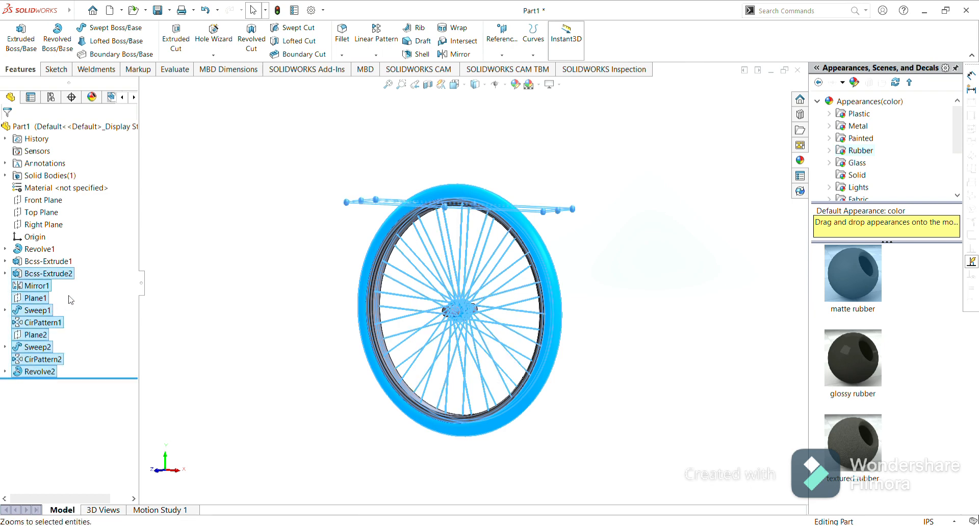
pyautogui.keyDown('shift'); pyautogui.click(41, 250); pyautogui.keyUp('shift')
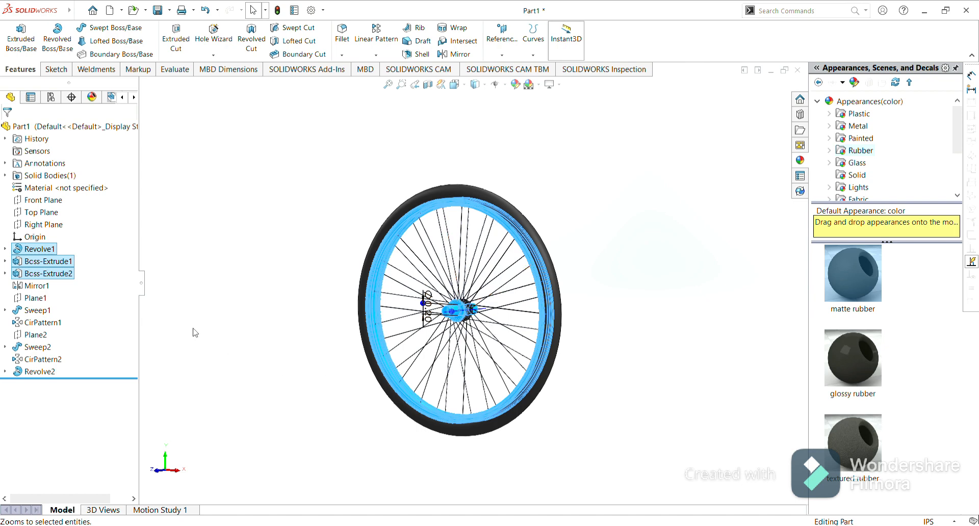
pyautogui.click(222, 335)
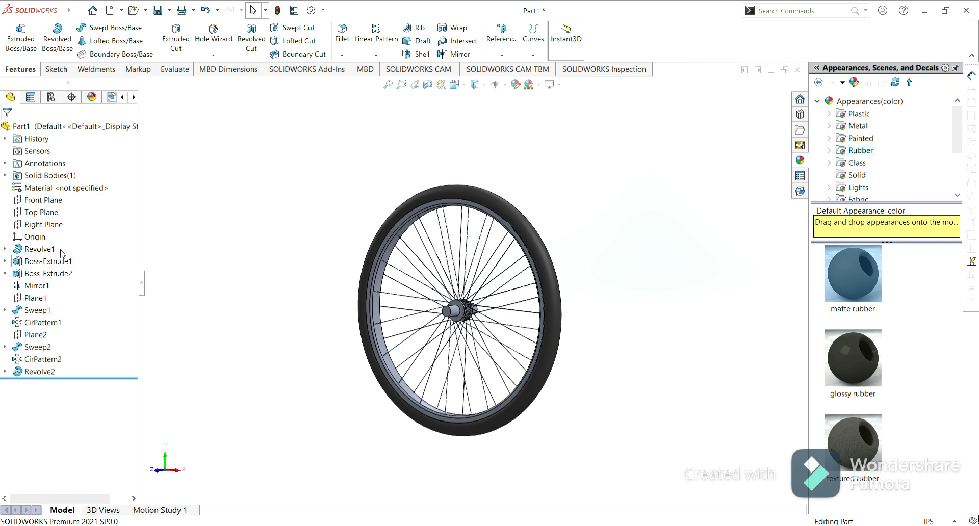
pyautogui.keyDown('shift'); pyautogui.click(44, 248); pyautogui.keyUp('shift')
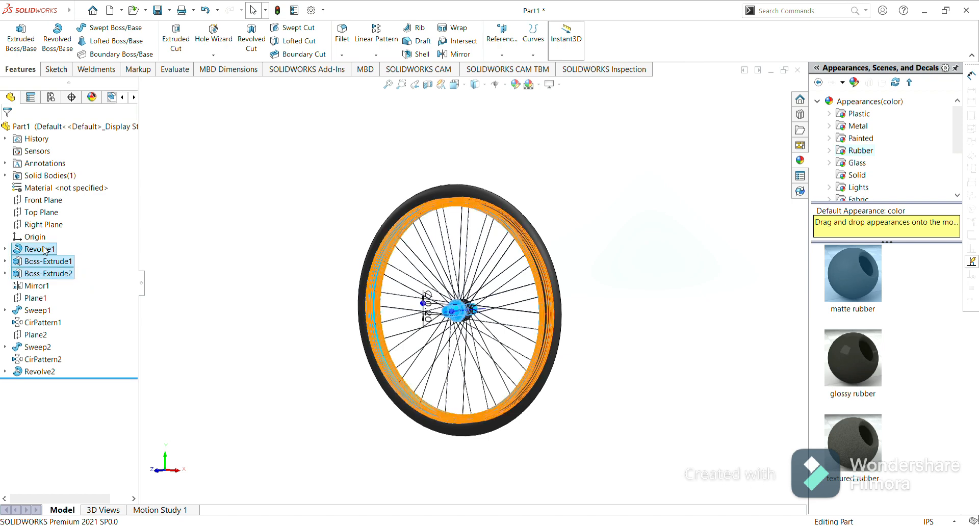
pyautogui.keyDown('shift'); pyautogui.click(43, 285); pyautogui.keyUp('shift')
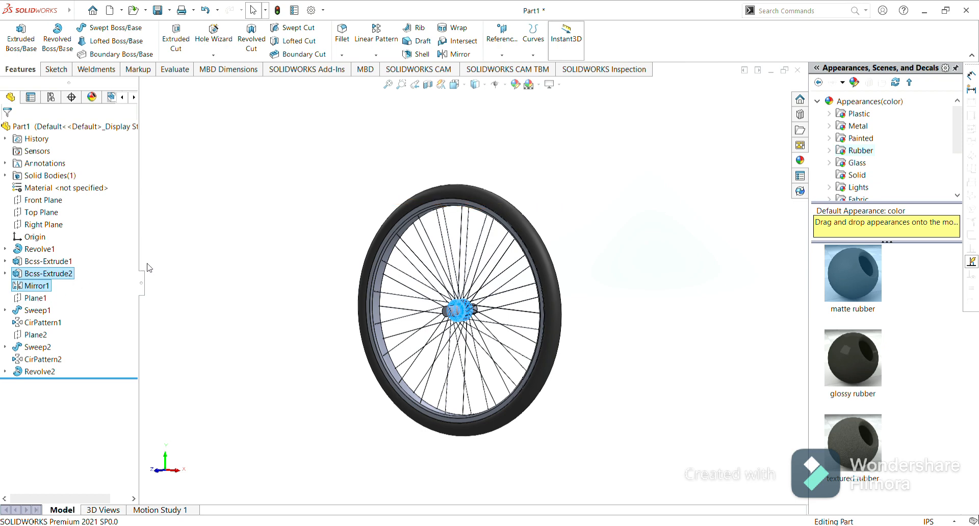
pyautogui.click(189, 257)
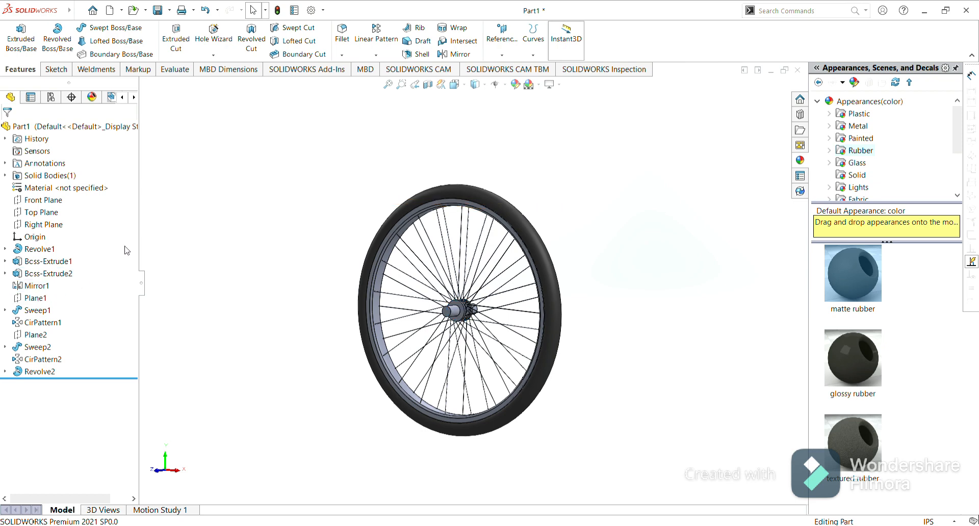
pyautogui.click(46, 250)
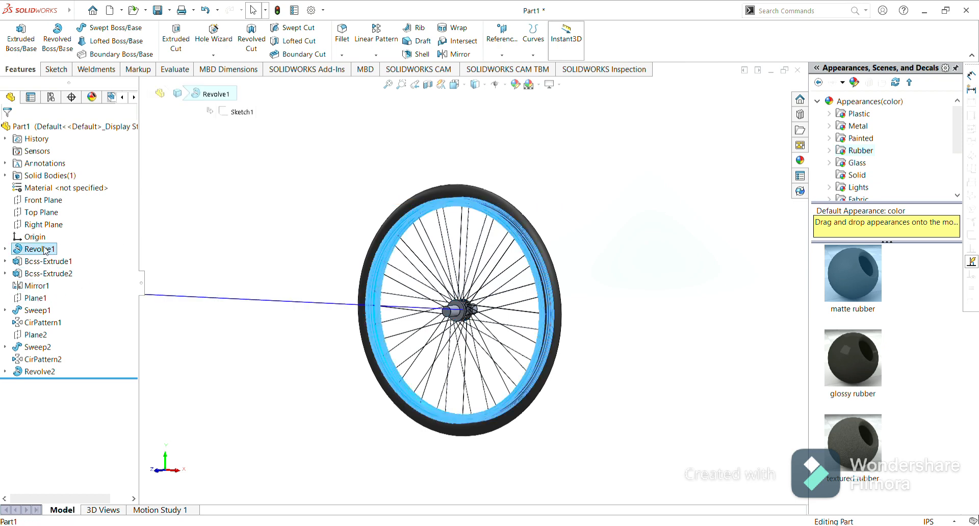
pyautogui.hotkey('shift', 'Down')
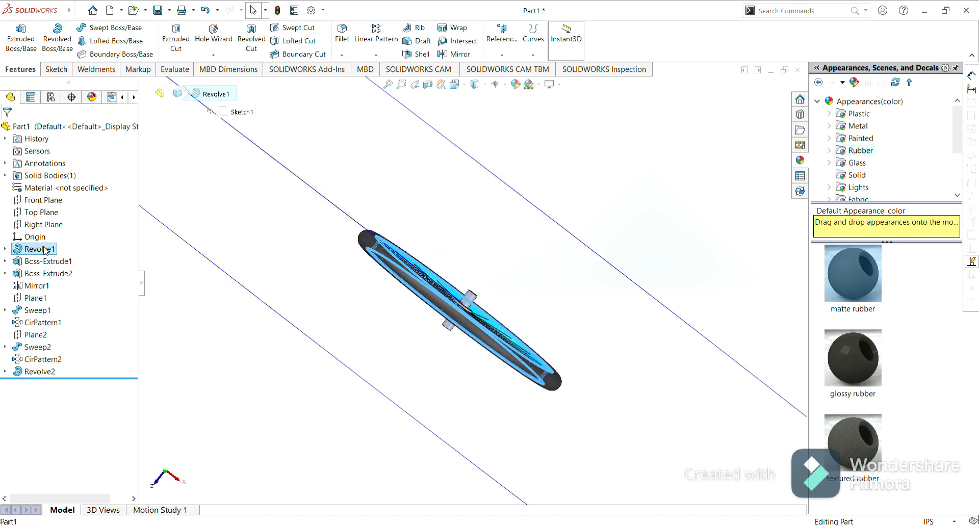
pyautogui.hotkey('shift', 'Up')
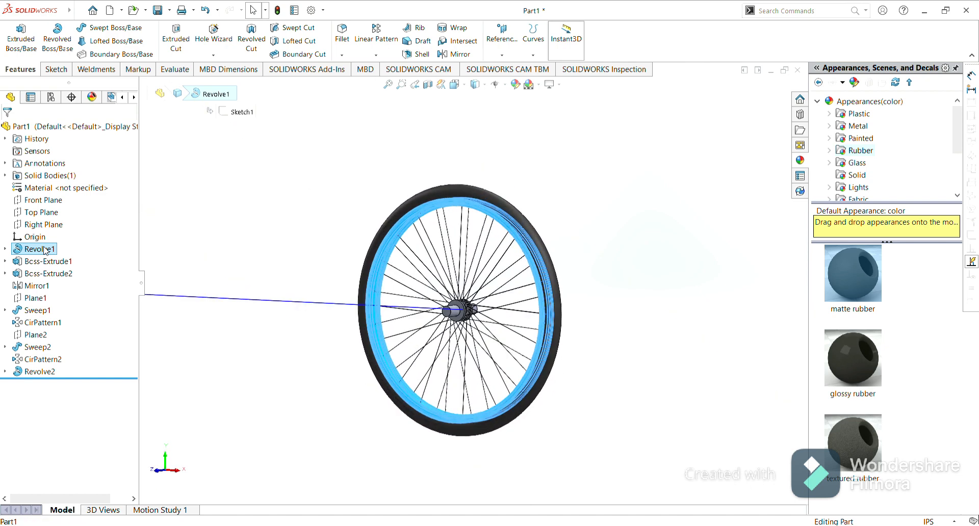
pyautogui.click(53, 250)
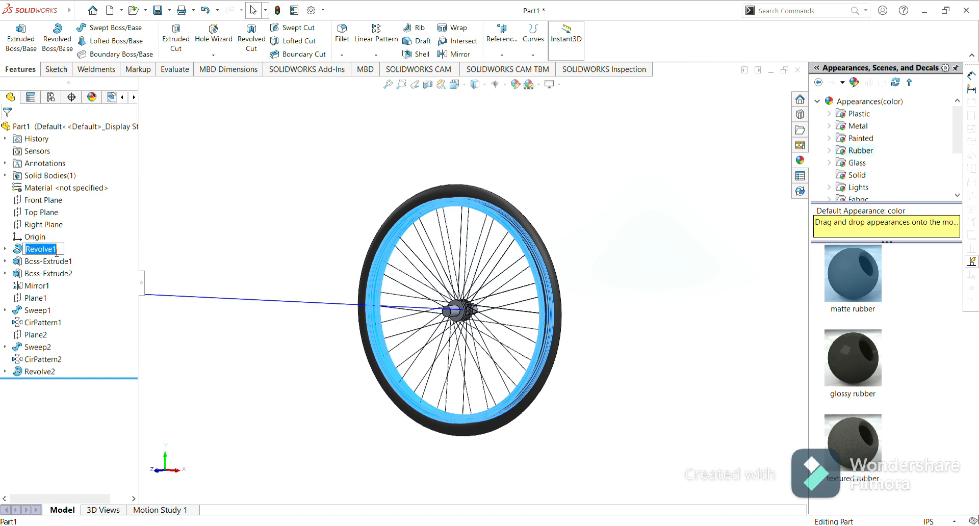
pyautogui.click(194, 242)
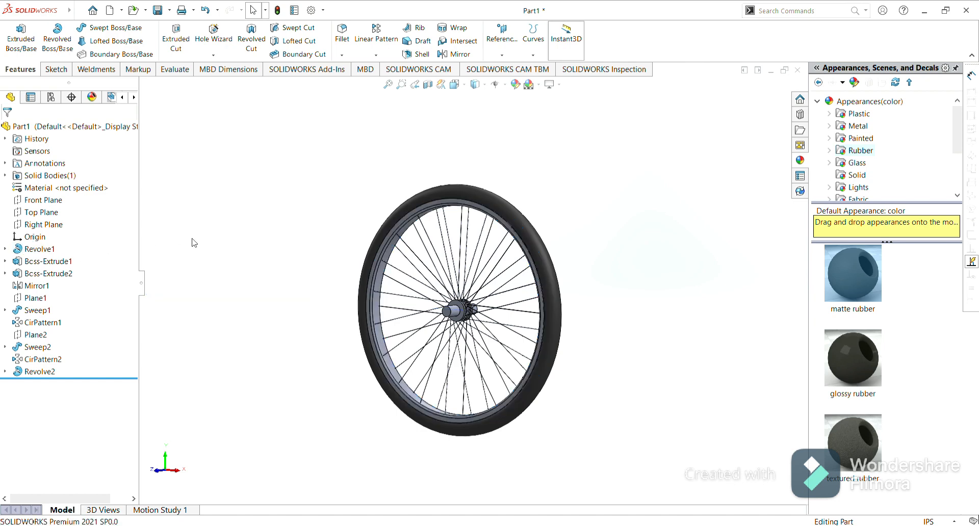
# Select the rim, hub, mirror, plane, spoke sweeps and circular pattern features and apply the polished steel appearance to them.
pyautogui.click(51, 249)
pyautogui.keyDown('ctrl'); pyautogui.click(50, 263); pyautogui.keyUp('ctrl')
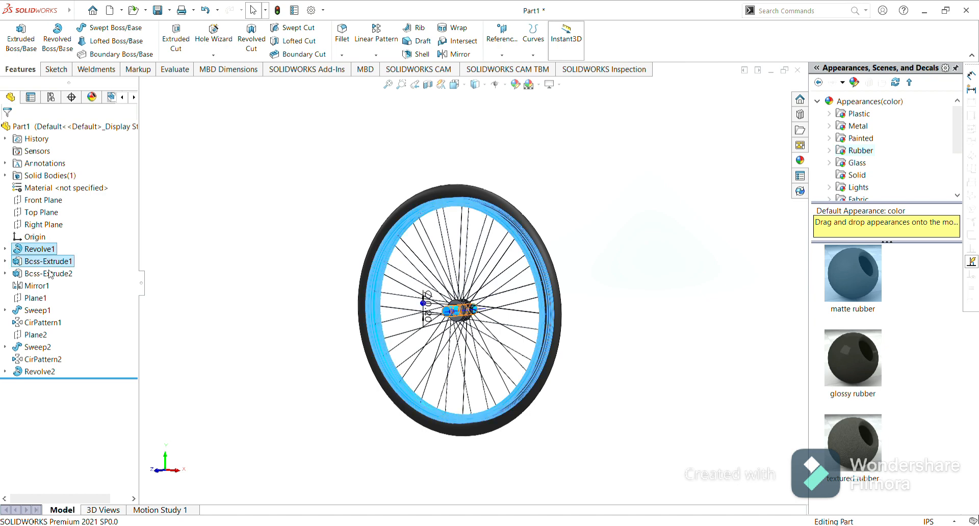
pyautogui.keyDown('ctrl'); pyautogui.click(49, 273); pyautogui.keyUp('ctrl')
pyautogui.keyDown('ctrl'); pyautogui.click(36, 286); pyautogui.keyUp('ctrl')
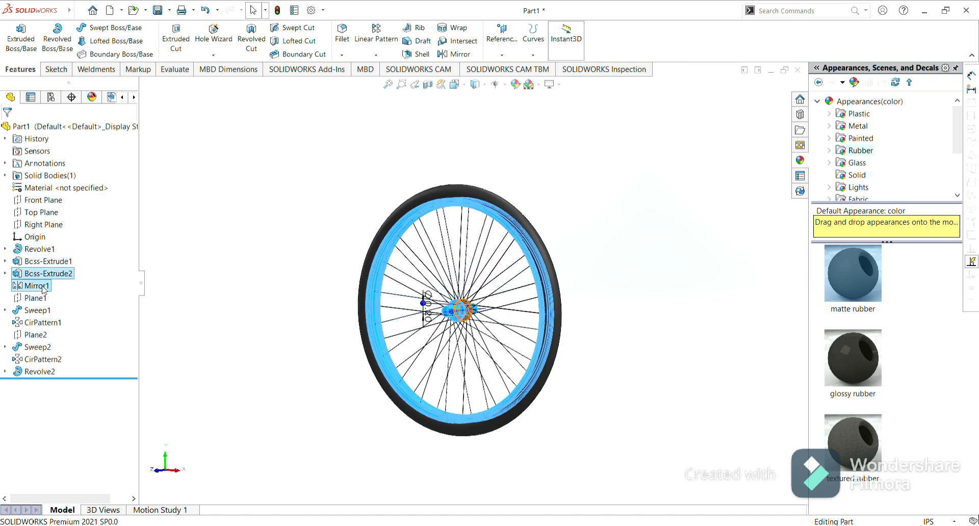
pyautogui.keyDown('ctrl'); pyautogui.click(36, 299); pyautogui.keyUp('ctrl')
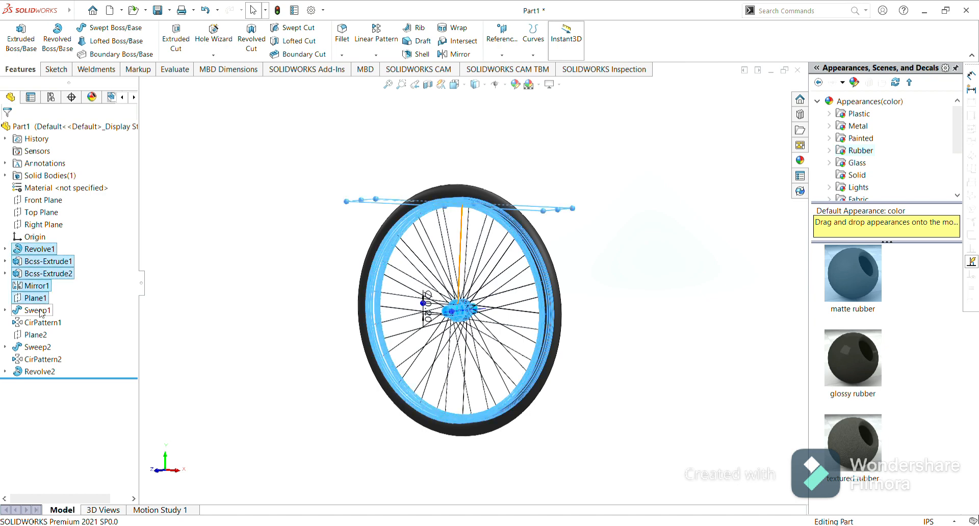
pyautogui.keyDown('ctrl'); pyautogui.click(37, 310); pyautogui.keyUp('ctrl')
pyautogui.keyDown('ctrl'); pyautogui.click(41, 323); pyautogui.keyUp('ctrl')
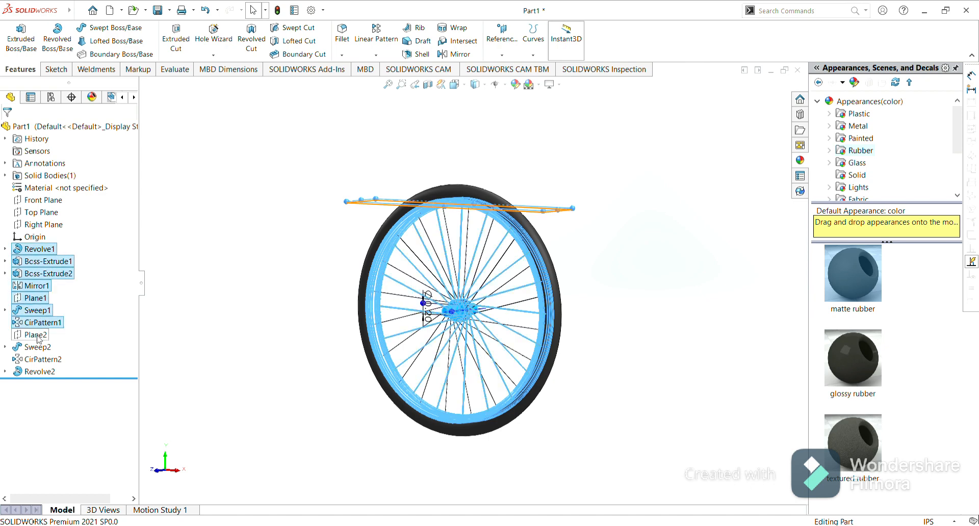
pyautogui.keyDown('ctrl'); pyautogui.click(36, 335); pyautogui.keyUp('ctrl')
pyautogui.keyDown('ctrl'); pyautogui.click(37, 348); pyautogui.keyUp('ctrl')
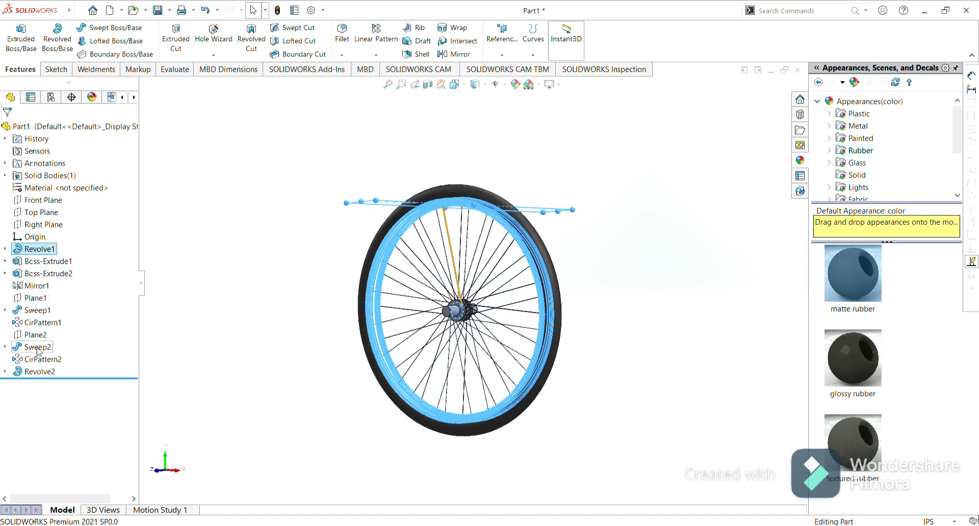
pyautogui.keyDown('ctrl'); pyautogui.click(41, 361); pyautogui.keyUp('ctrl')
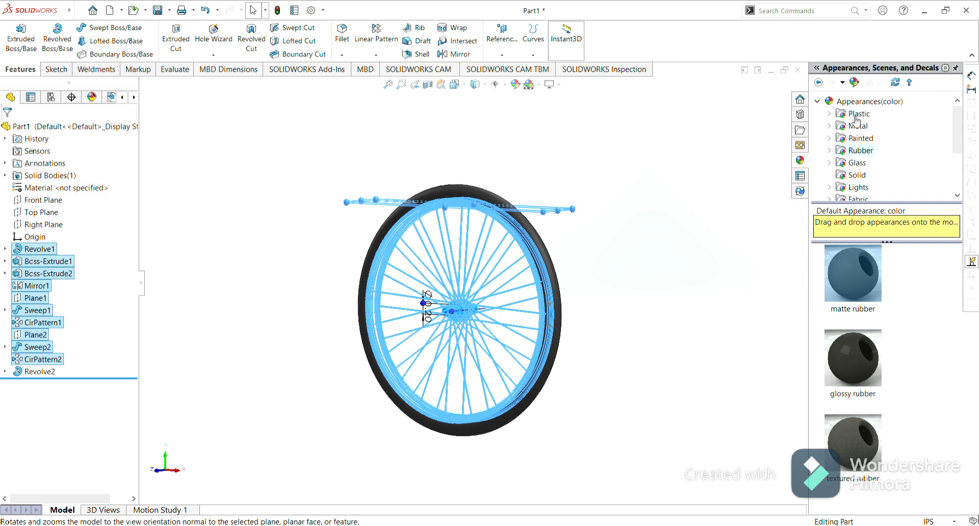
pyautogui.click(831, 128)
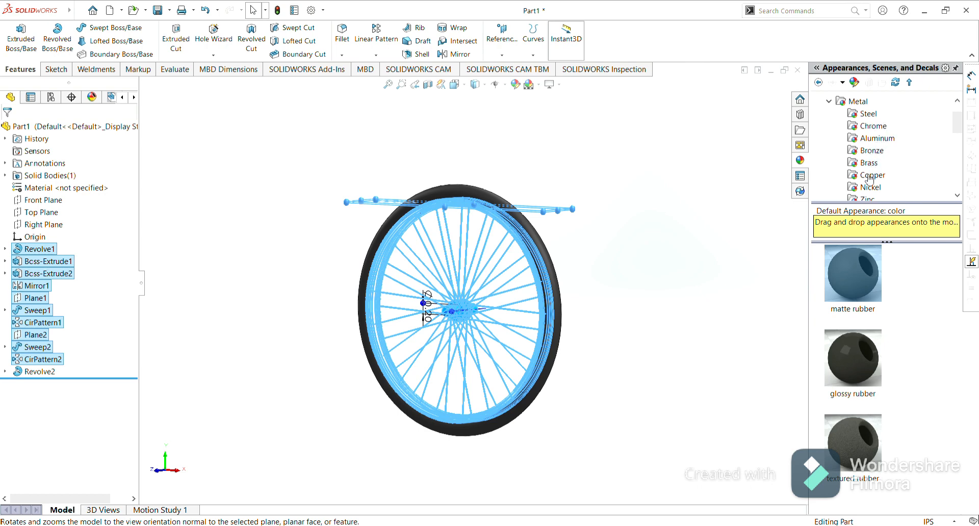
pyautogui.click(871, 115)
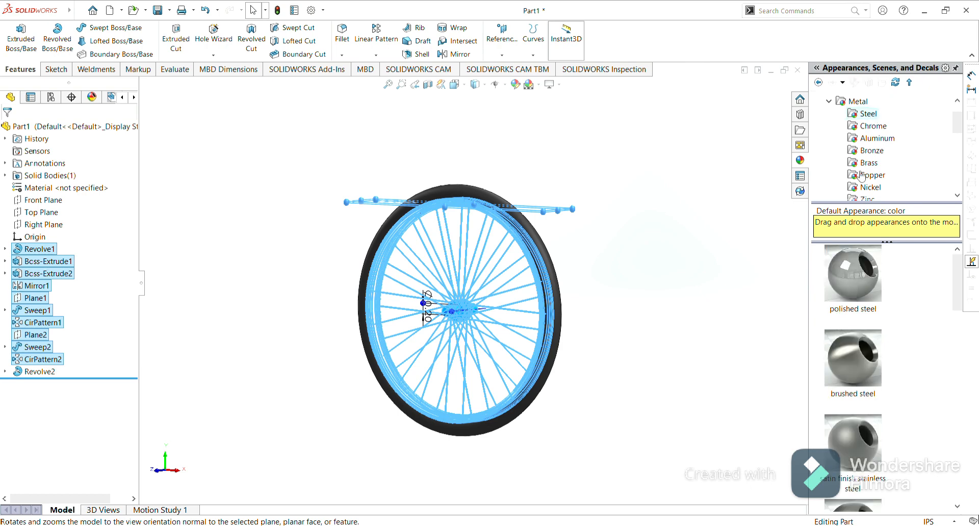
pyautogui.click(849, 277)
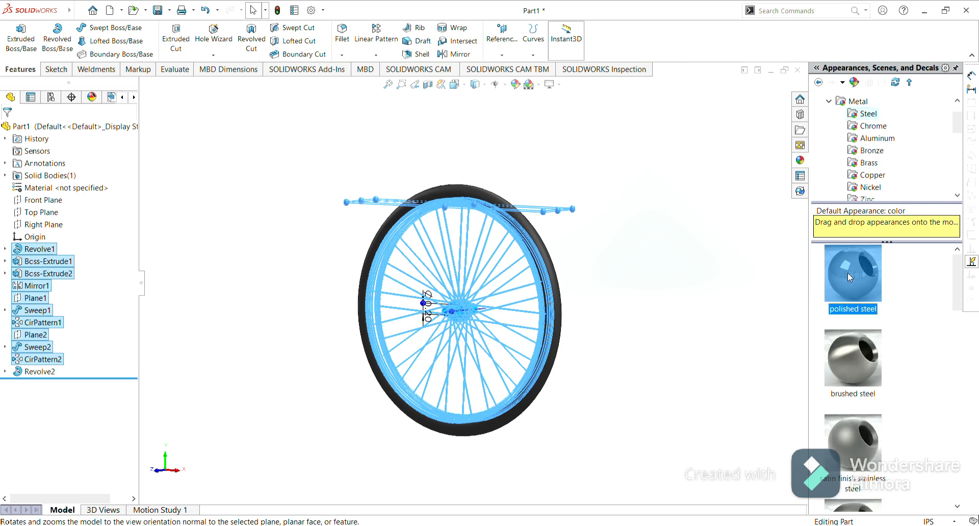
pyautogui.click(651, 260)
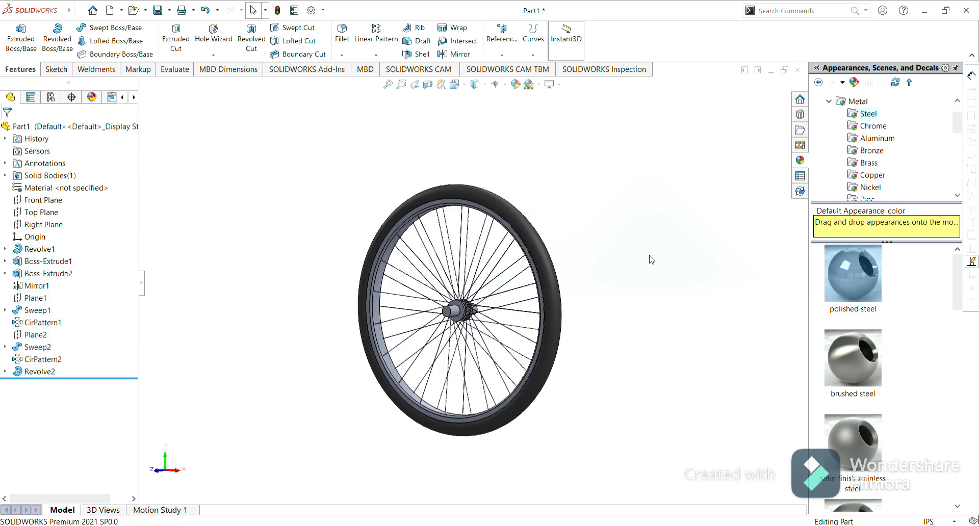
# Try to apply the polished steel appearance to the whole part by dropping it into the graphics area.
pyautogui.click(839, 273)
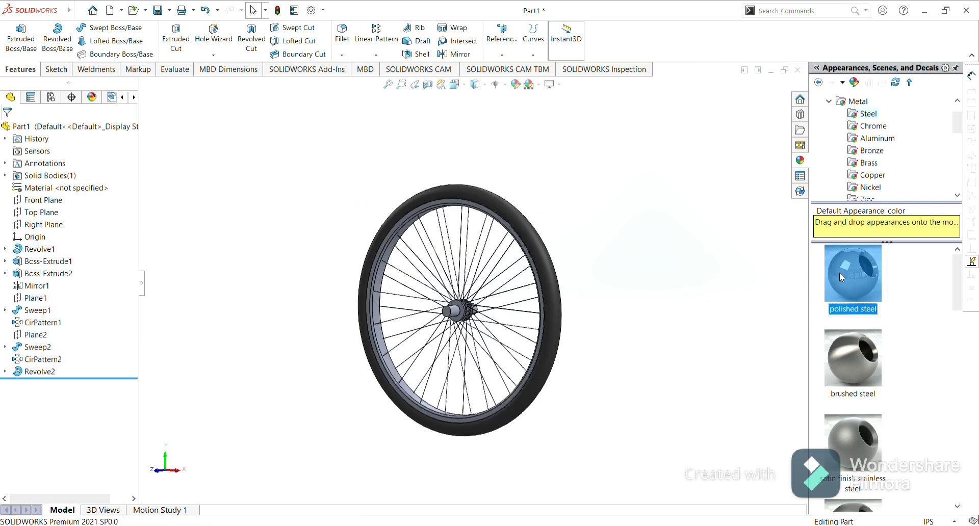
pyautogui.moveTo(840, 272); pyautogui.dragTo(619, 263)
pyautogui.scroll(-5, 378, 274)
pyautogui.scroll(8, 470, 271)
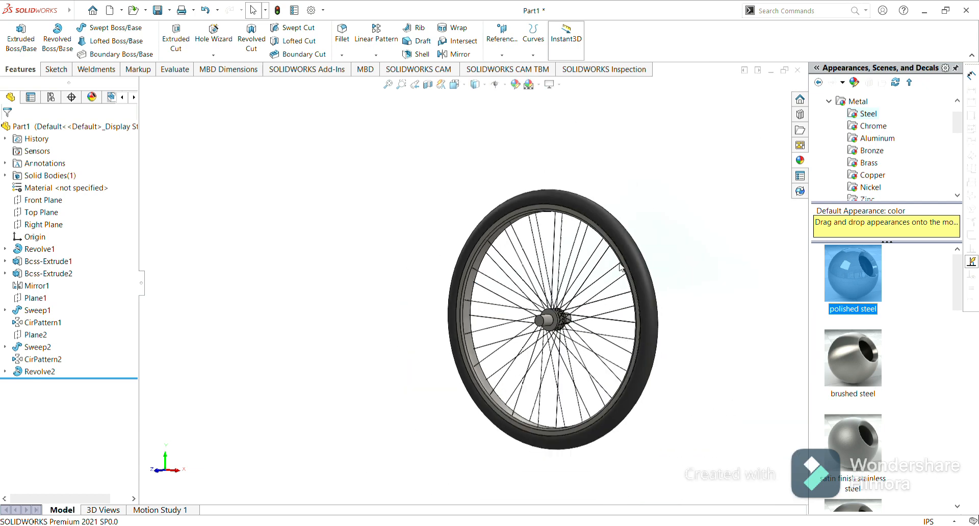
pyautogui.click(676, 231)
pyautogui.moveTo(710, 276); pyautogui.dragTo(516, 300, button='middle')
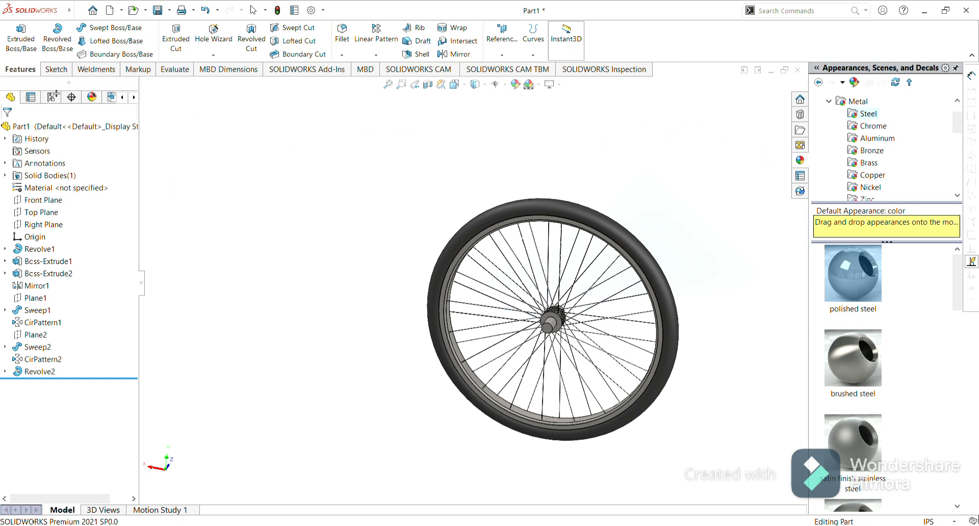
# Open the sketching tools to start a new sketch.
pyautogui.click(53, 71)
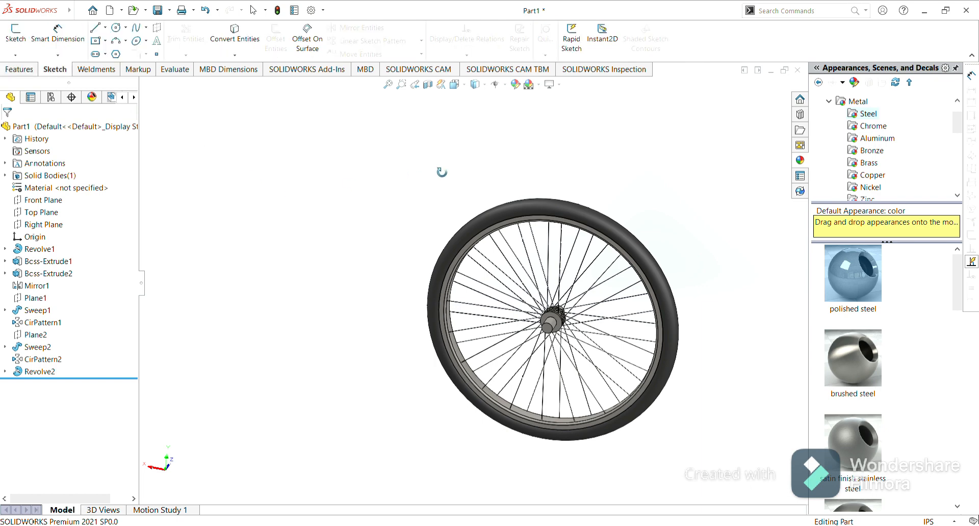